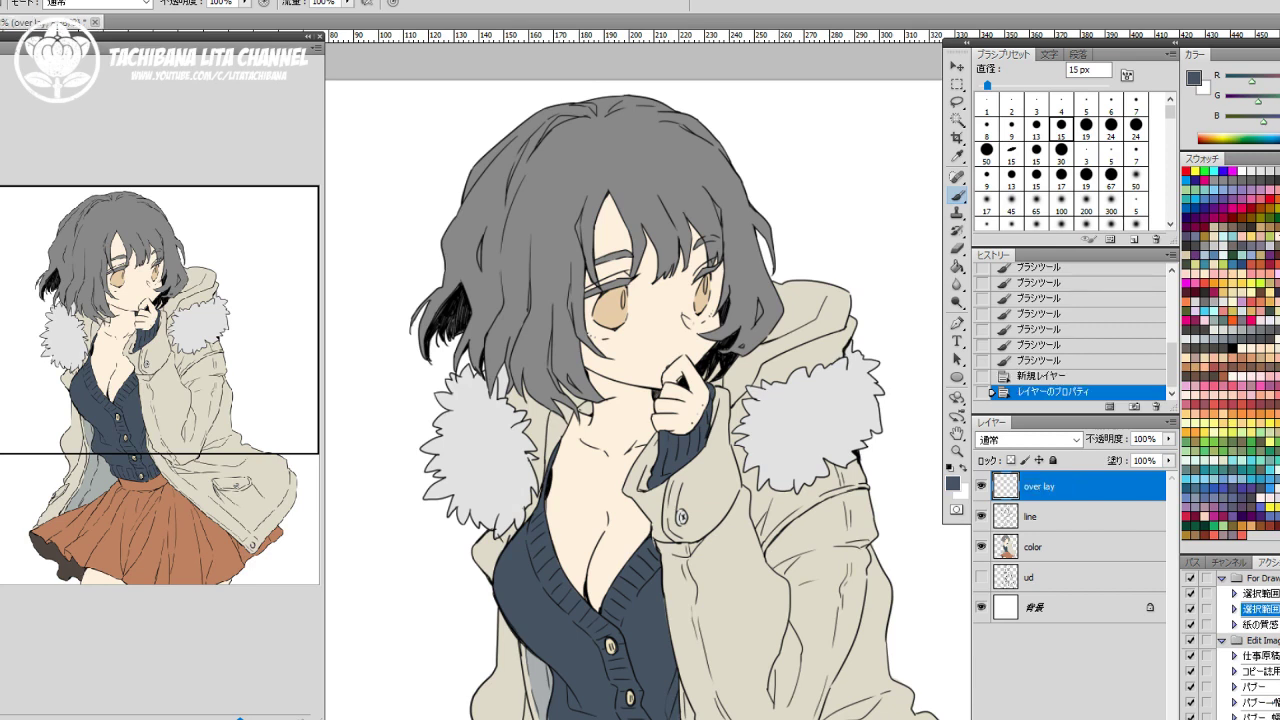
Set the over lay layer to Overlay blending and brush a soft pale cream glow over the face and surrounding hair at 300 px.
left_click(1230, 201)
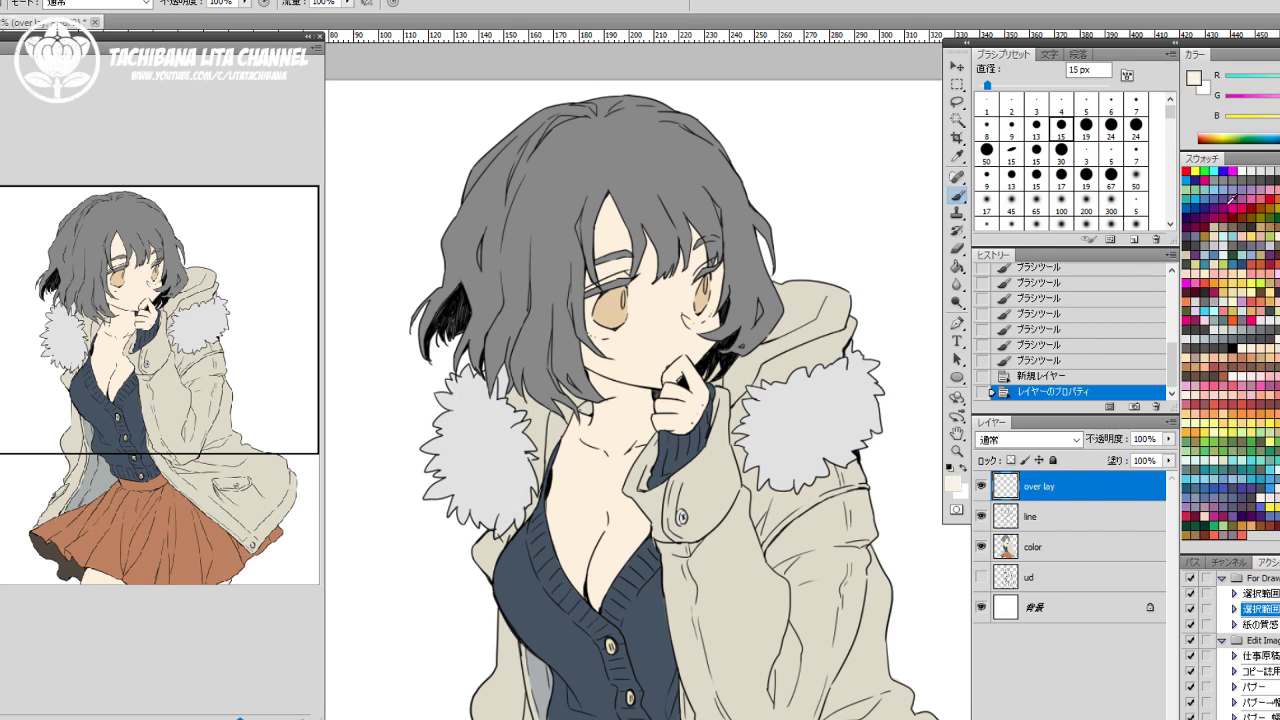
left_click(1030, 444)
left_click(1000, 199)
mouse_move(648, 296)
left_mouse_down()
mouse_move(682, 278)
mouse_move(649, 309)
mouse_move(613, 286)
mouse_move(710, 286)
left_mouse_up()
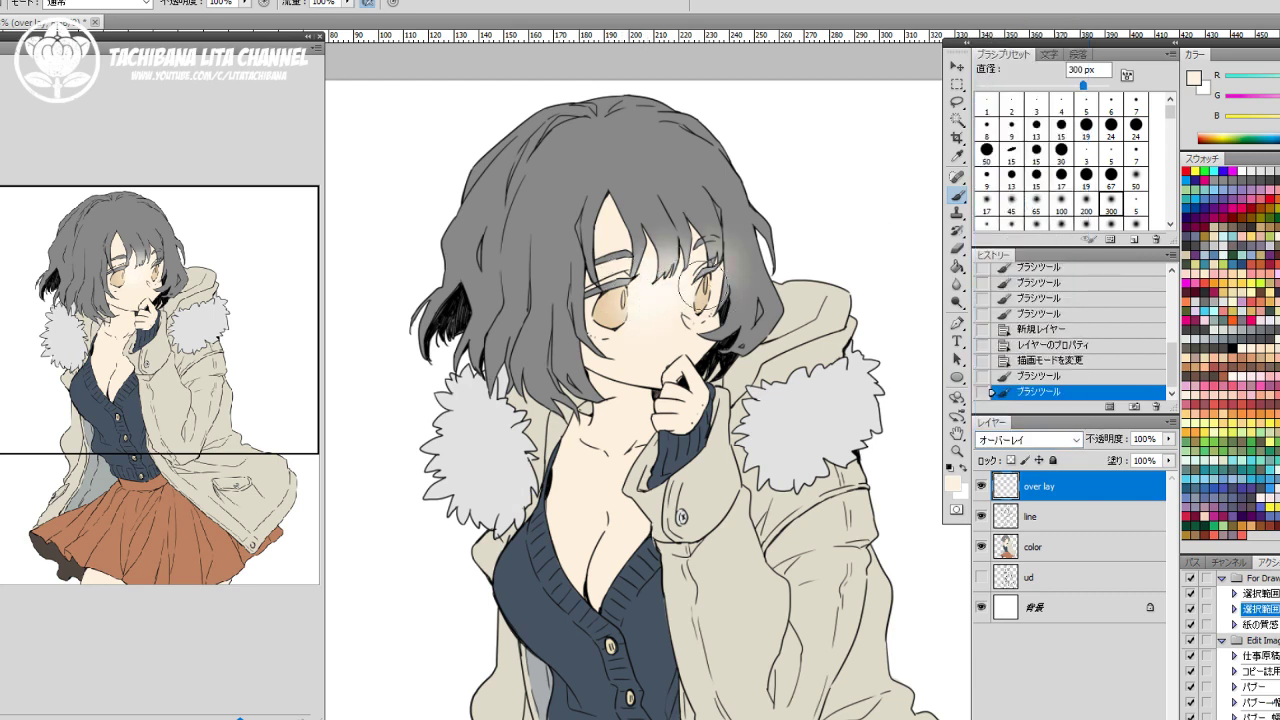
mouse_move(646, 250)
left_mouse_down()
mouse_move(667, 280)
mouse_move(640, 255)
left_mouse_up()
mouse_move(594, 271)
left_mouse_down()
mouse_move(592, 298)
mouse_move(619, 314)
left_mouse_up()
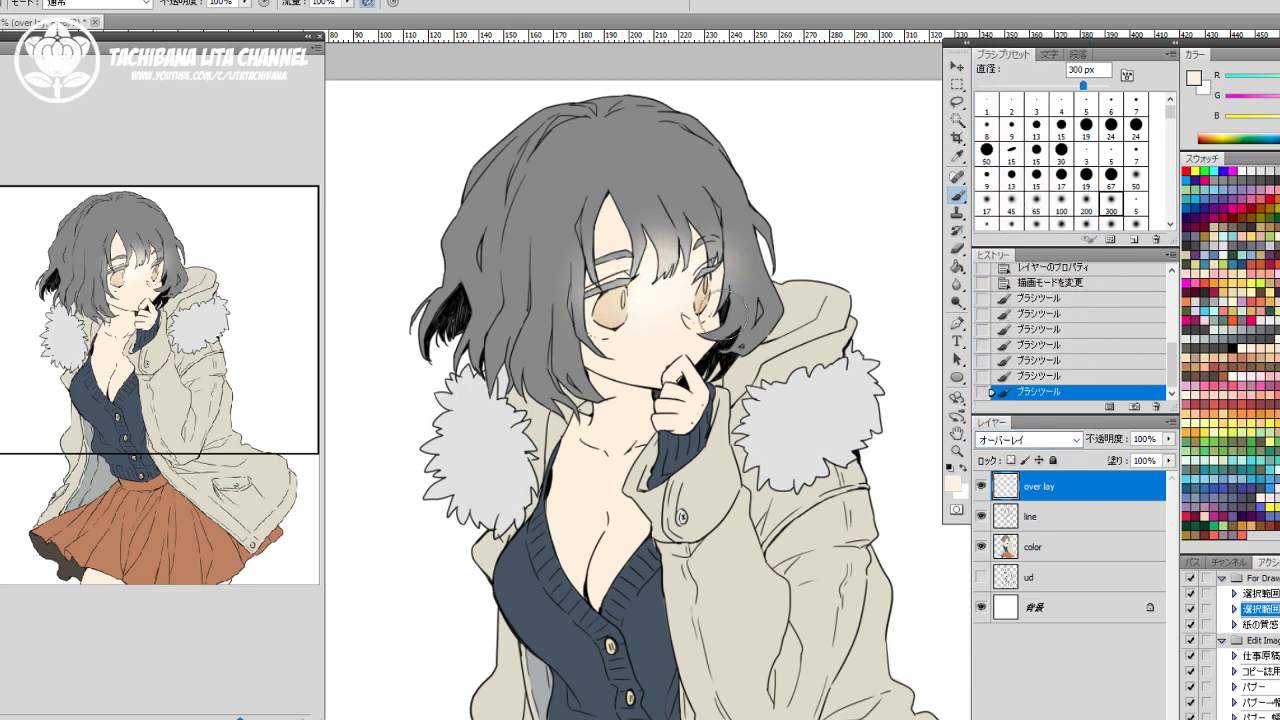
left_click_drag(725, 318, 723, 342)
left_click_drag(567, 388, 605, 383)
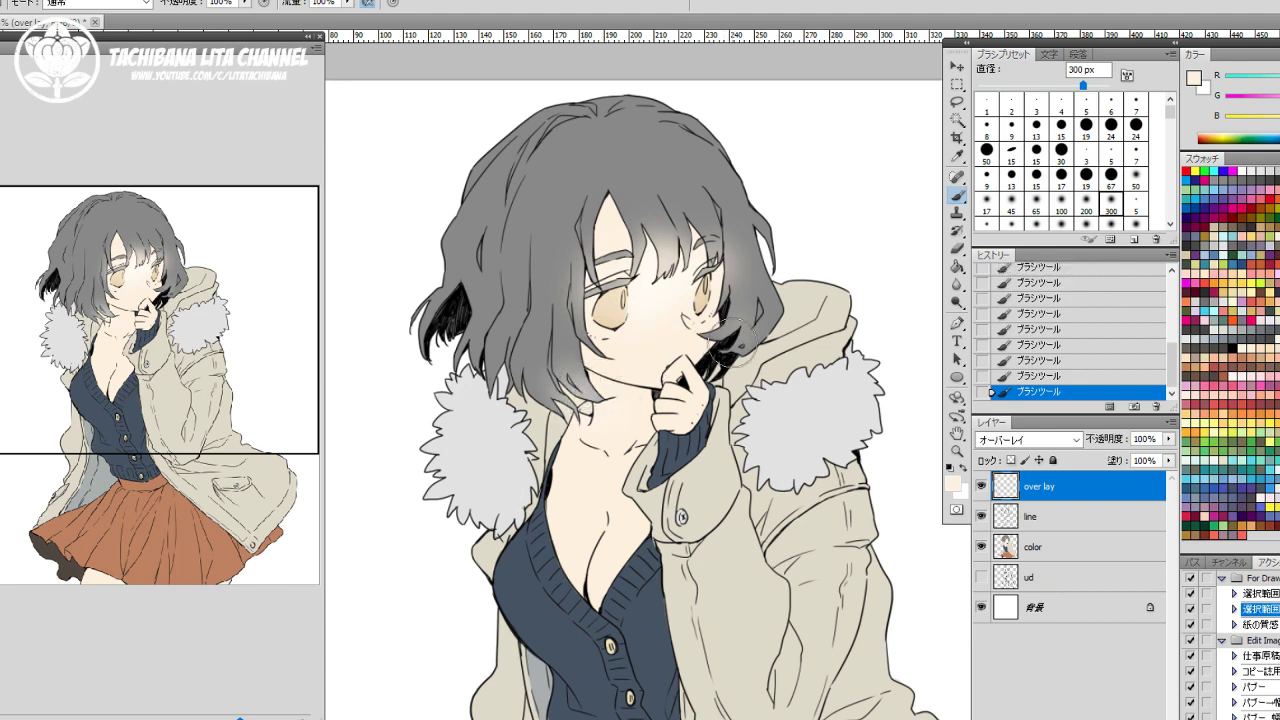
Add a layer named cheek directly above the color layer and set its blend mode to Multiply.
left_click(1079, 559)
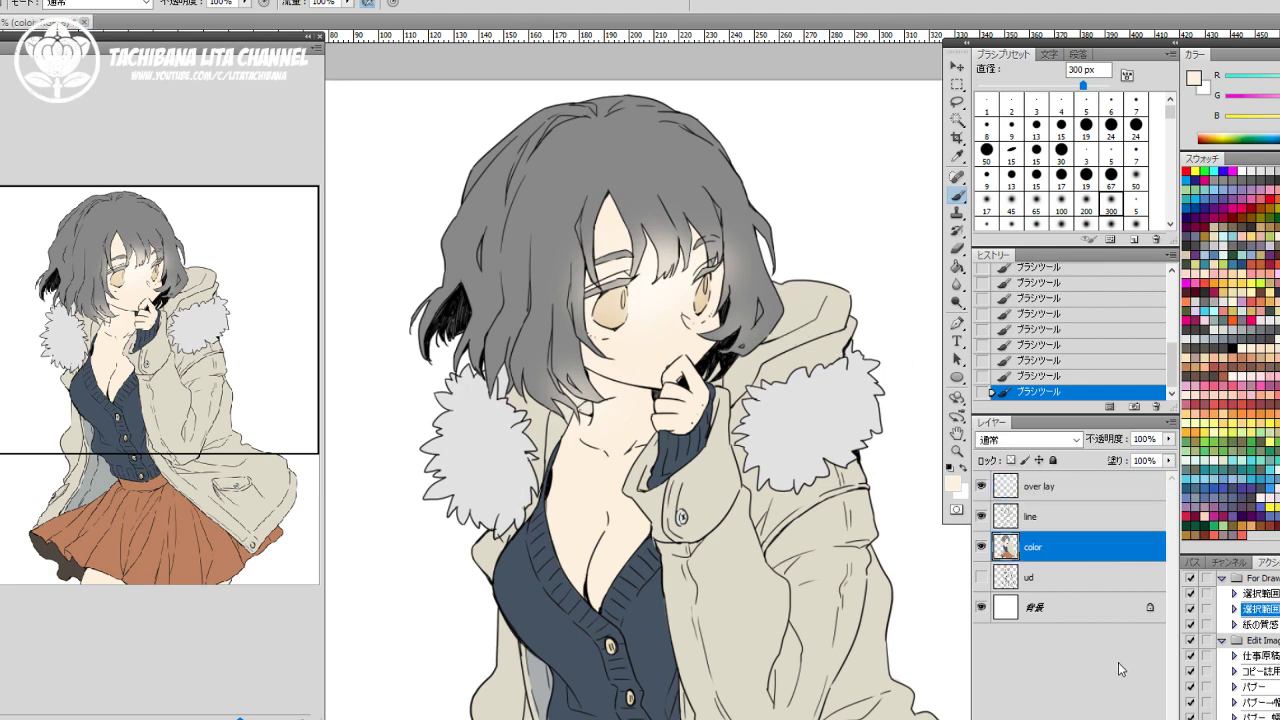
left_click(1133, 717)
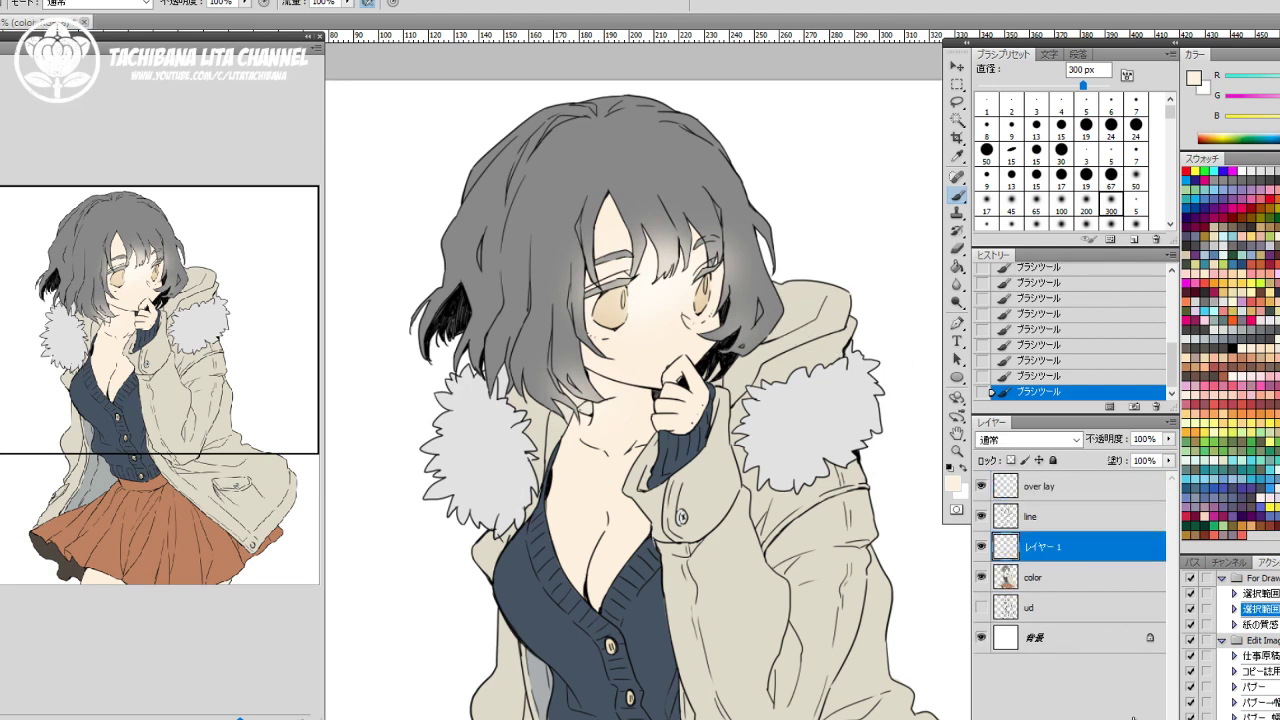
double_click(1043, 548)
type("ch")
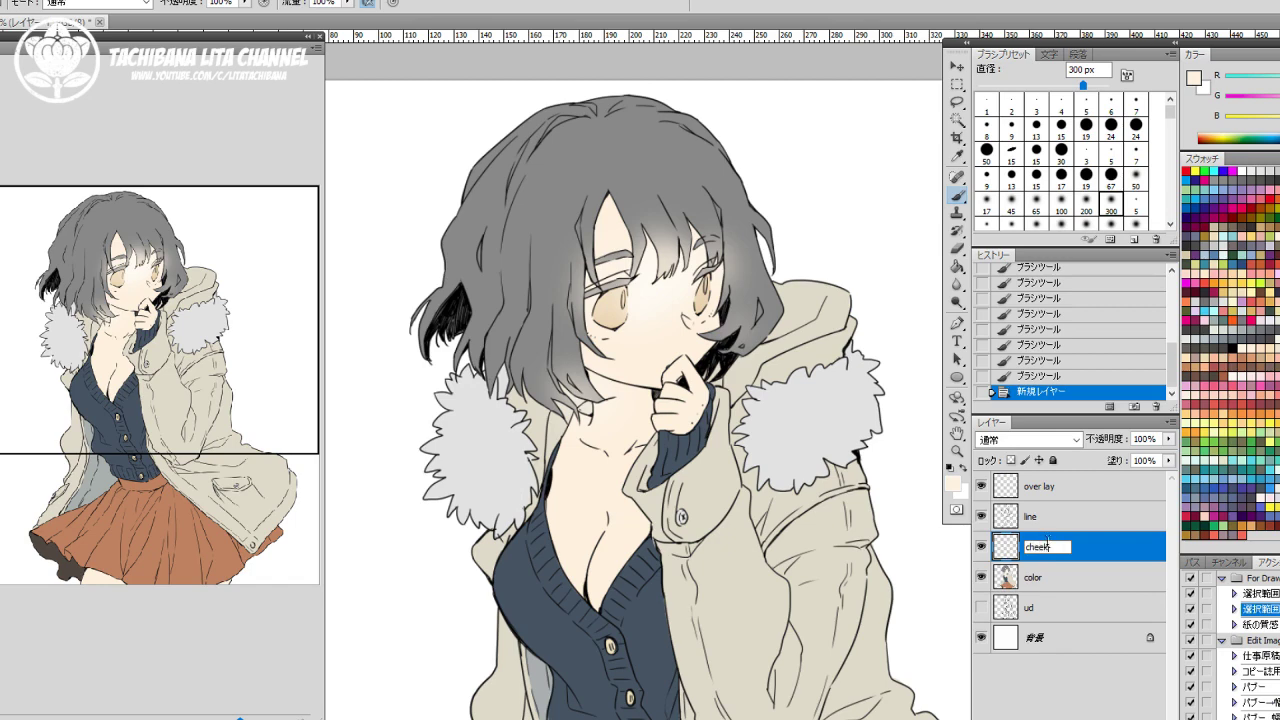
type("eek")
key("Return")
left_click(1030, 440)
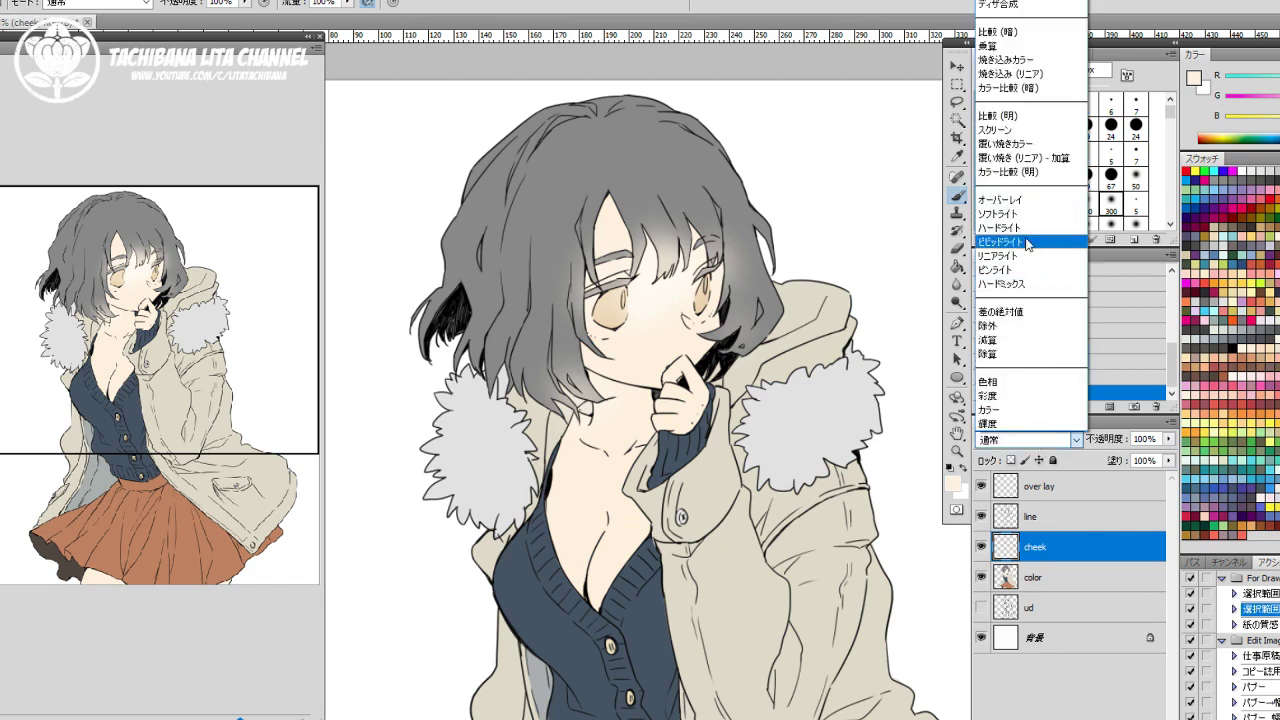
left_click(1010, 47)
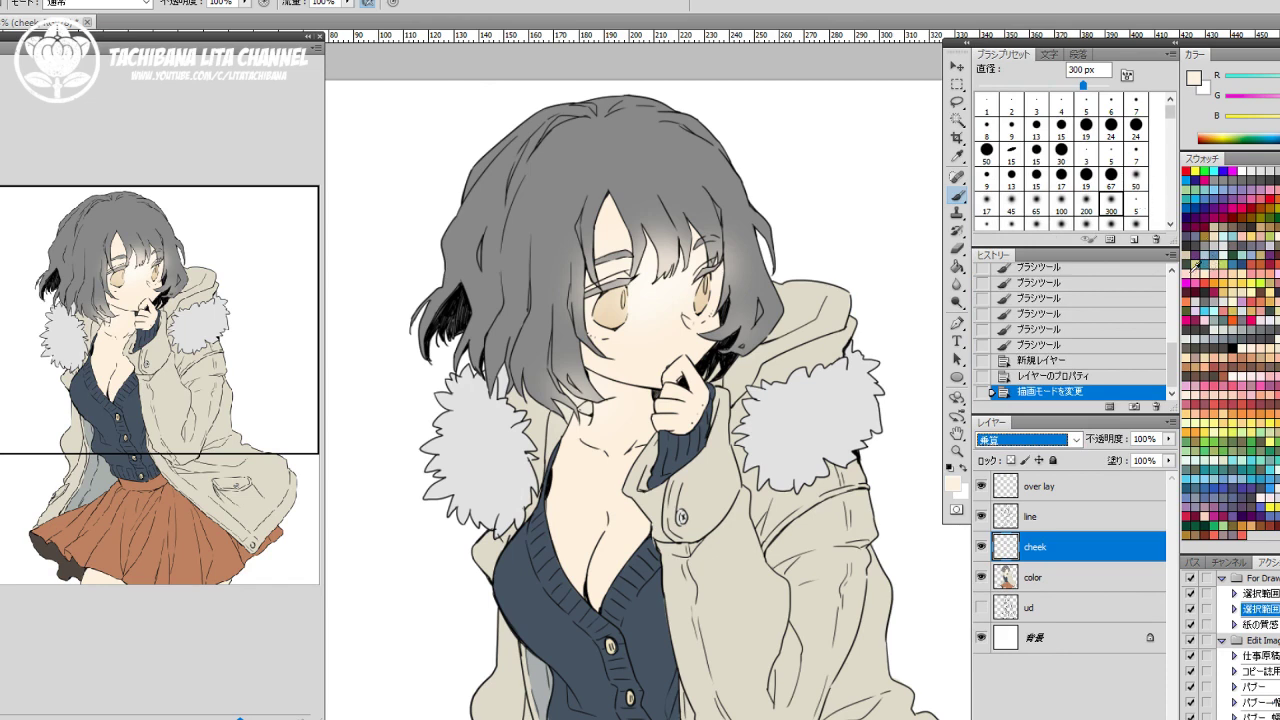
Brush soft light pink blush onto the cheeks and forehead with the 300 px brush on the cheek layer.
left_click(1222, 272)
mouse_move(603, 328)
left_mouse_down()
mouse_move(605, 355)
mouse_move(614, 348)
left_mouse_up()
left_click_drag(698, 322, 686, 326)
left_click_drag(612, 348, 620, 342)
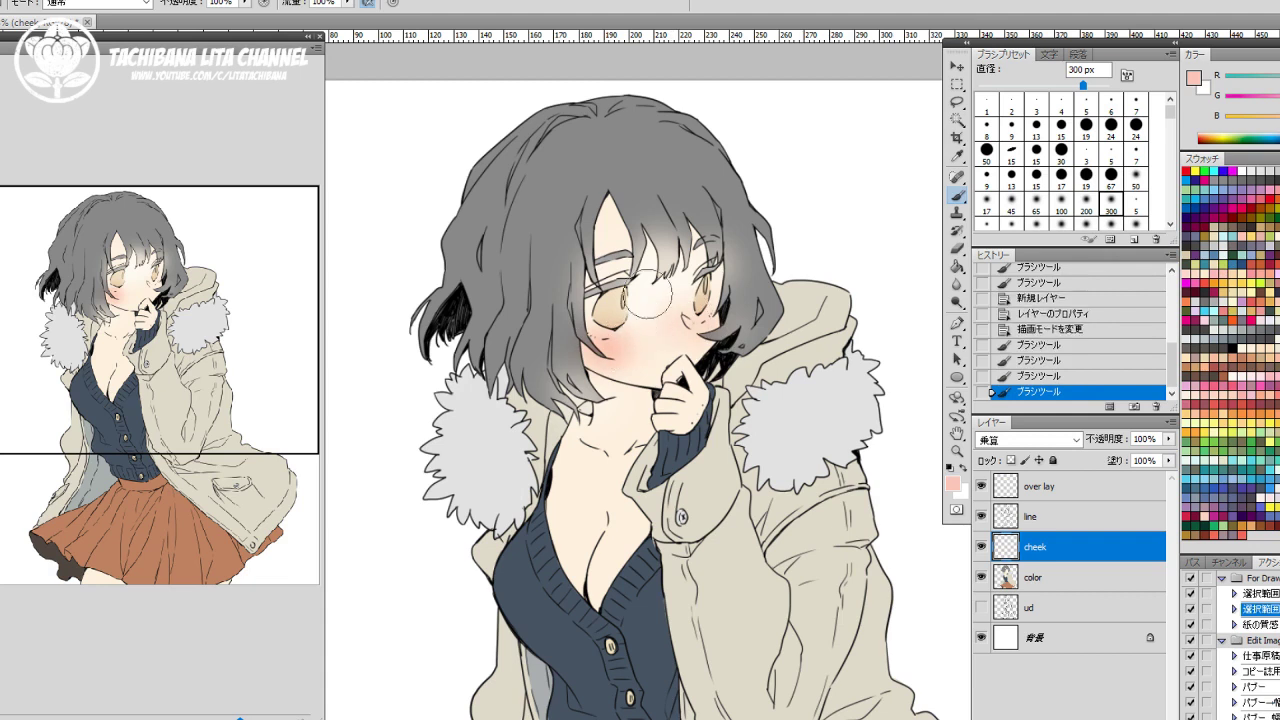
left_click_drag(648, 295, 640, 302)
left_click_drag(602, 206, 616, 254)
mouse_move(606, 230)
left_mouse_down()
mouse_move(614, 252)
mouse_move(662, 246)
left_mouse_up()
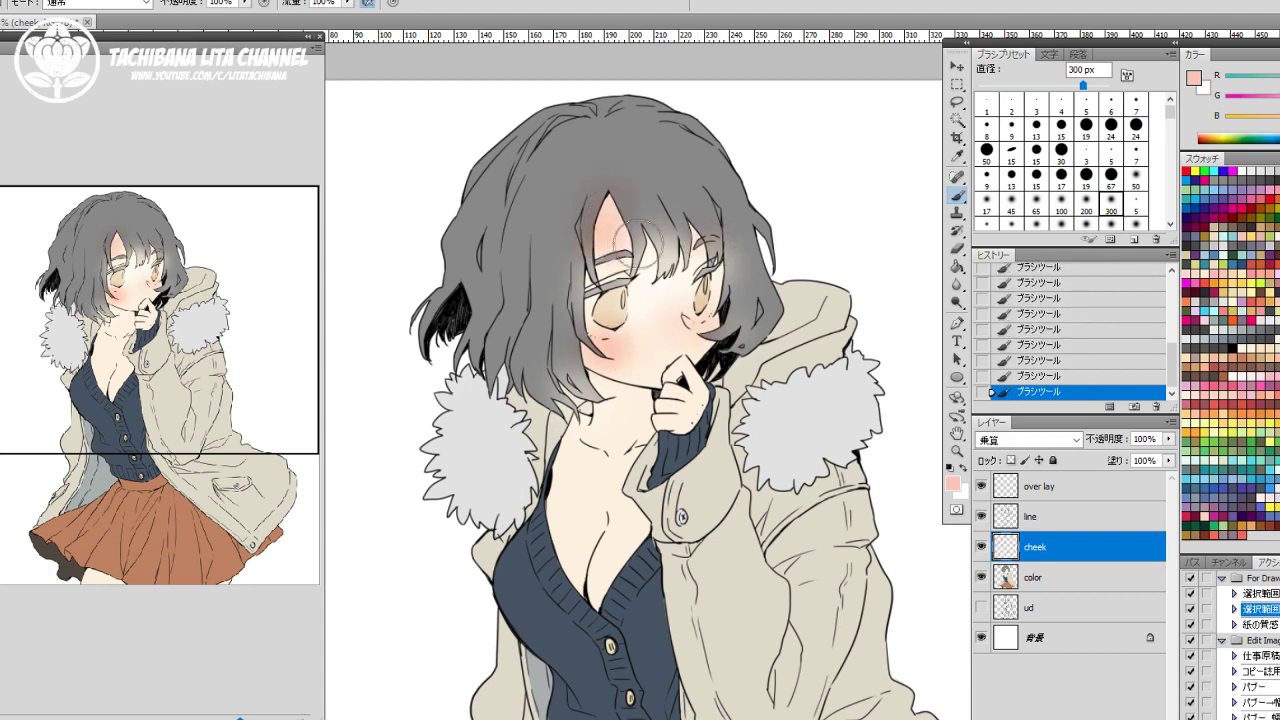
Brush the same pink blush over the hand, neck, chest and the thigh below the skirt hem.
left_click_drag(668, 380, 674, 439)
left_click_drag(623, 405, 653, 394)
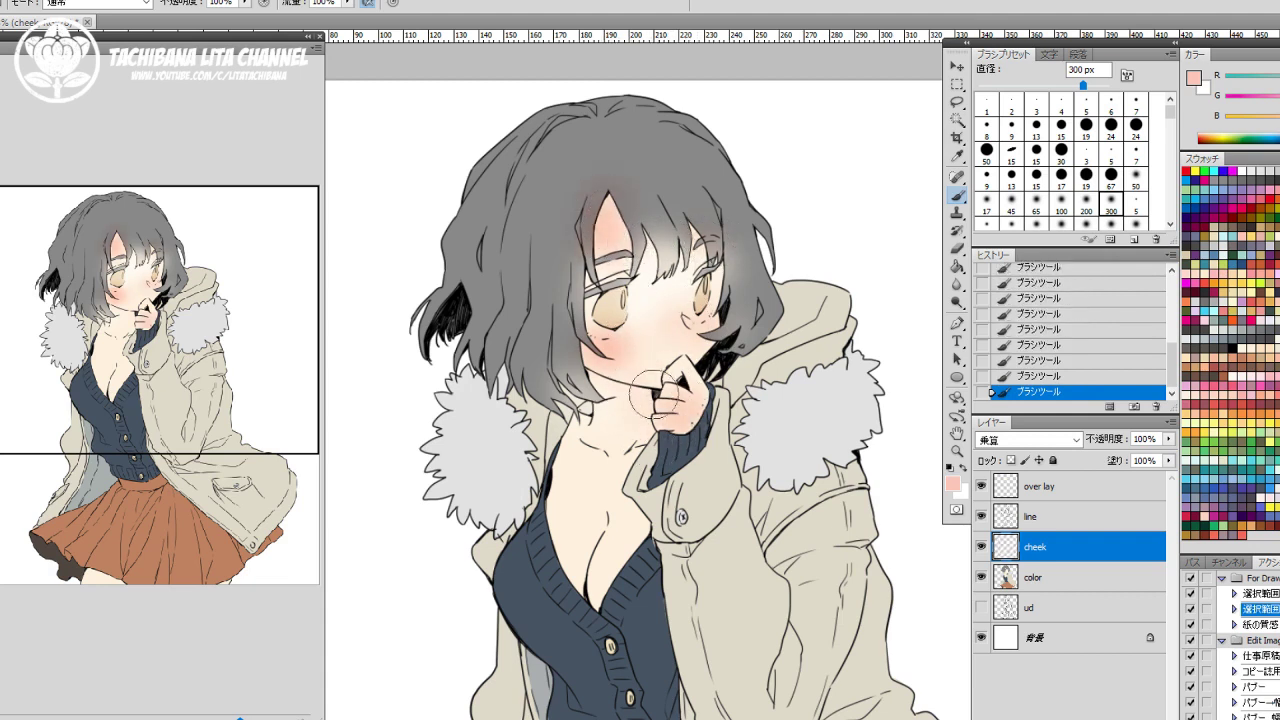
mouse_move(598, 566)
left_mouse_down()
mouse_move(578, 574)
mouse_move(604, 588)
left_mouse_up()
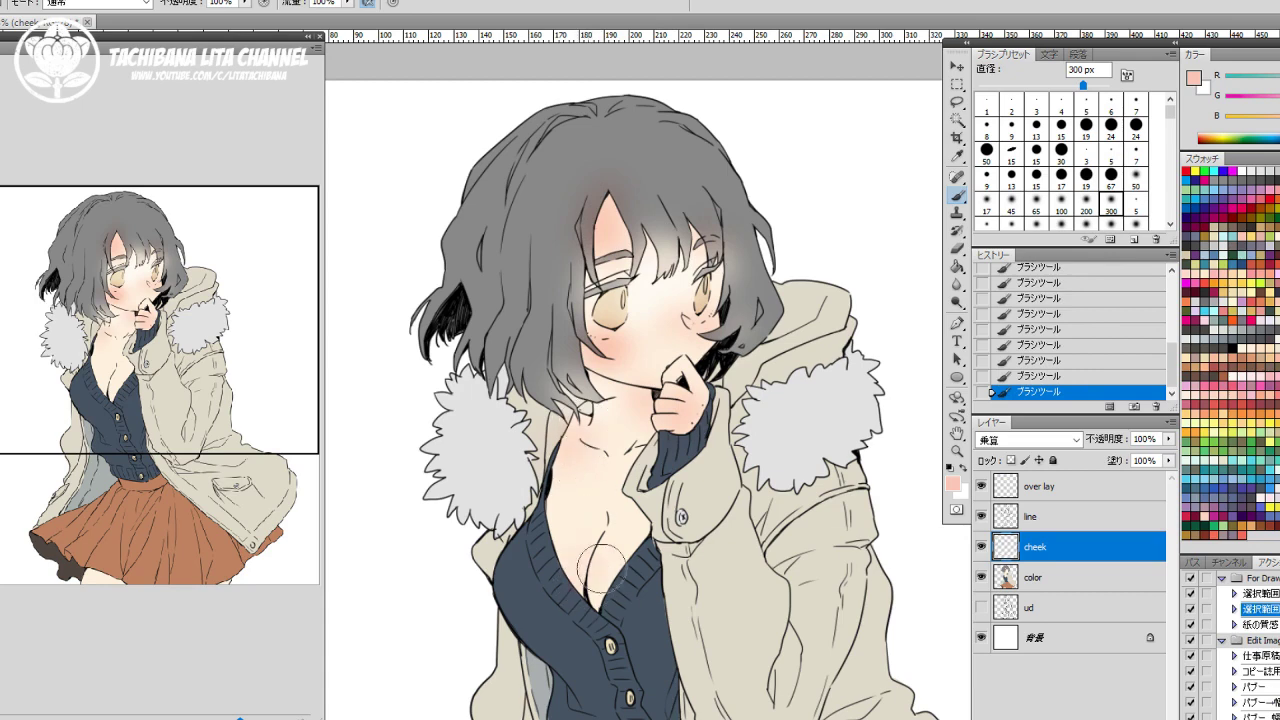
left_click_drag(636, 544, 649, 536)
left_click_drag(546, 532, 563, 518)
mouse_move(547, 579)
left_mouse_down()
mouse_move(578, 607)
mouse_move(572, 586)
left_mouse_up()
scroll(680, 640, "down", 10)
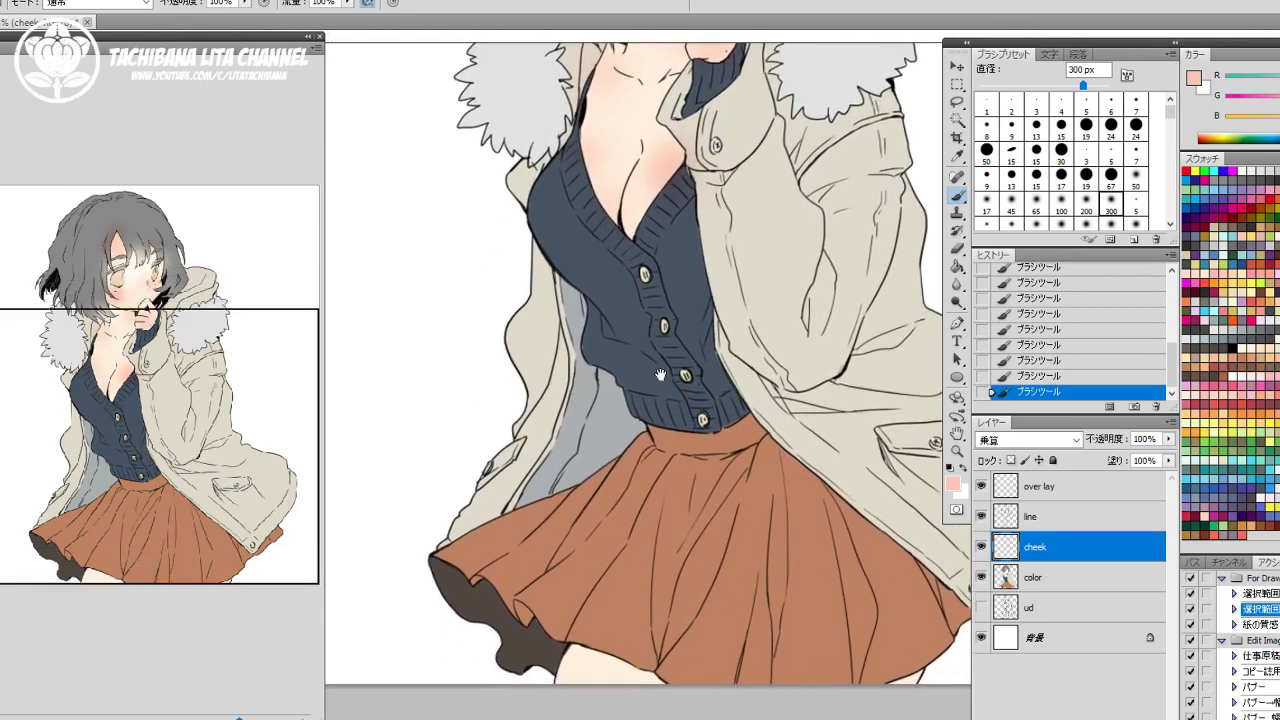
left_click_drag(583, 577, 623, 606)
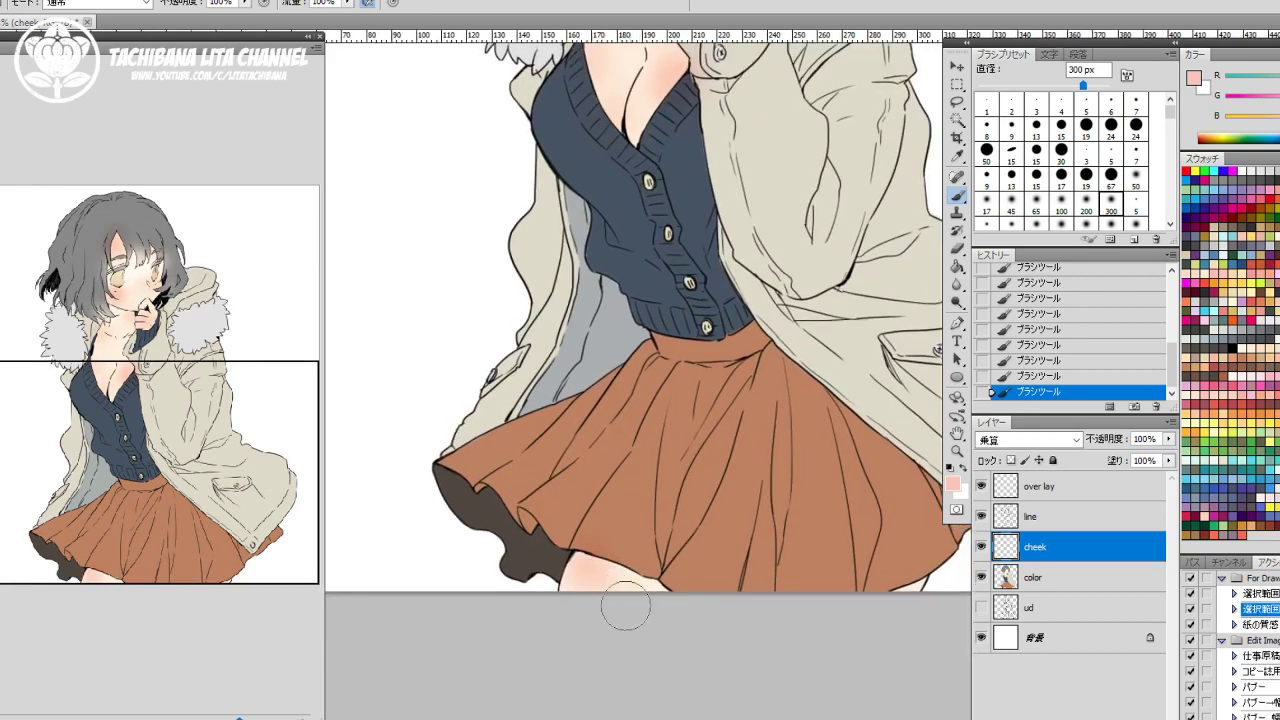
Select all skin areas of the color layer with the Magic Wand, including the face, forehead, chest and both legs.
scroll(840, 418, "up", 8)
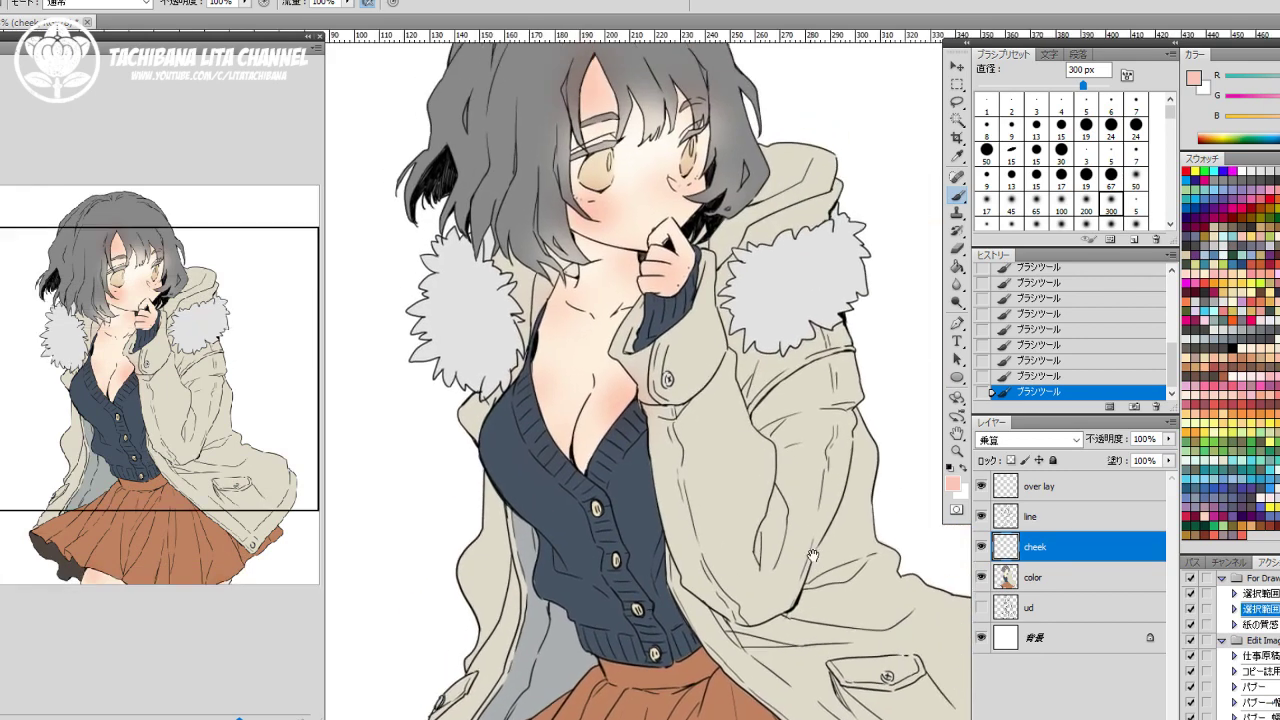
left_click(955, 118)
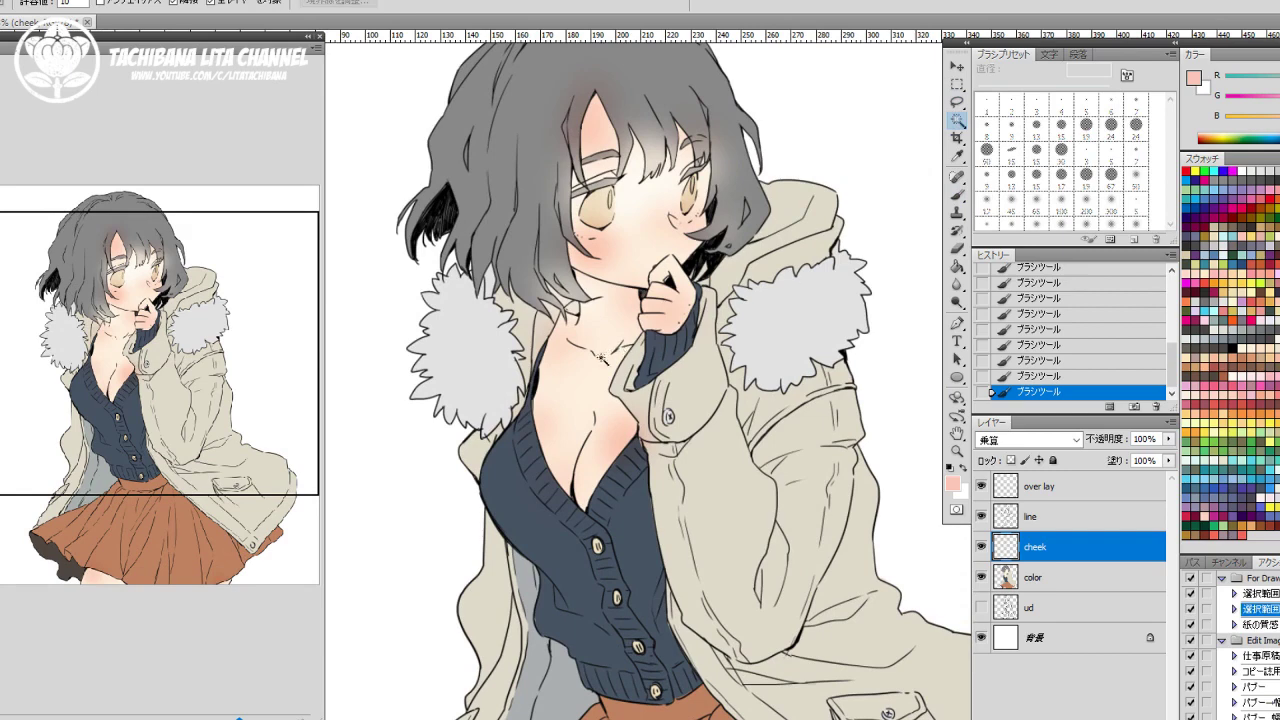
left_click(1048, 580)
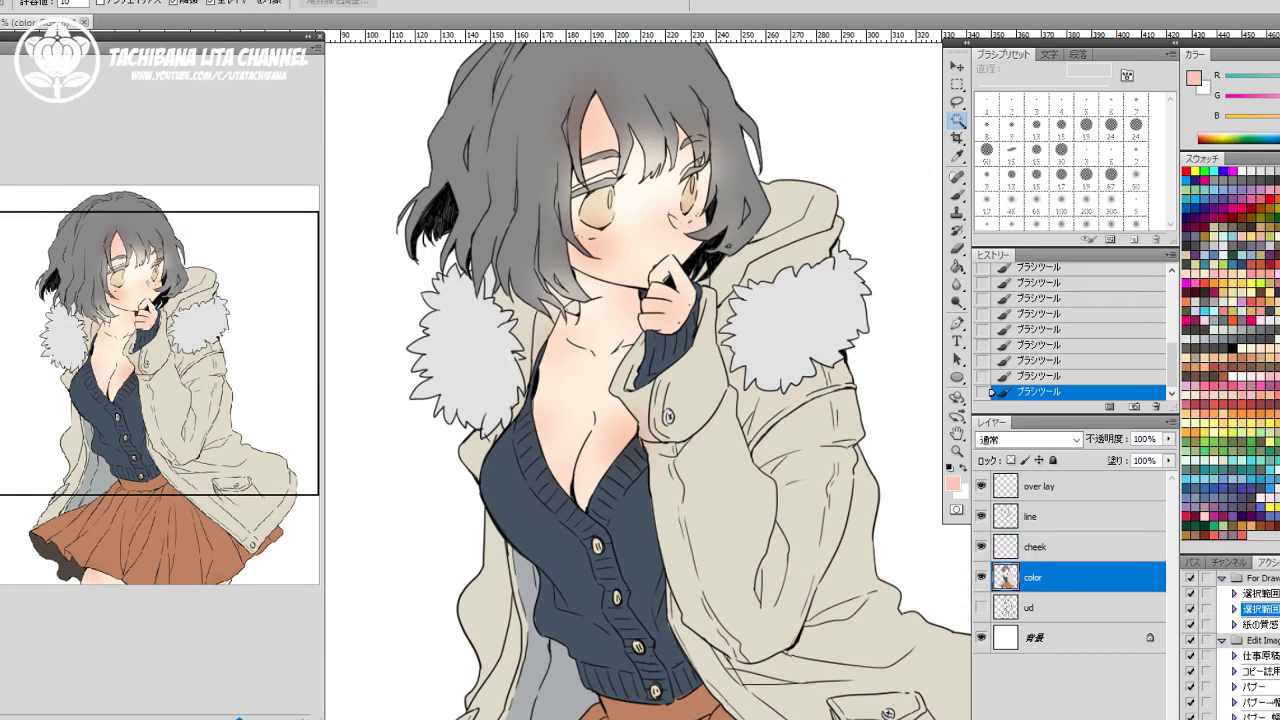
left_click(588, 373)
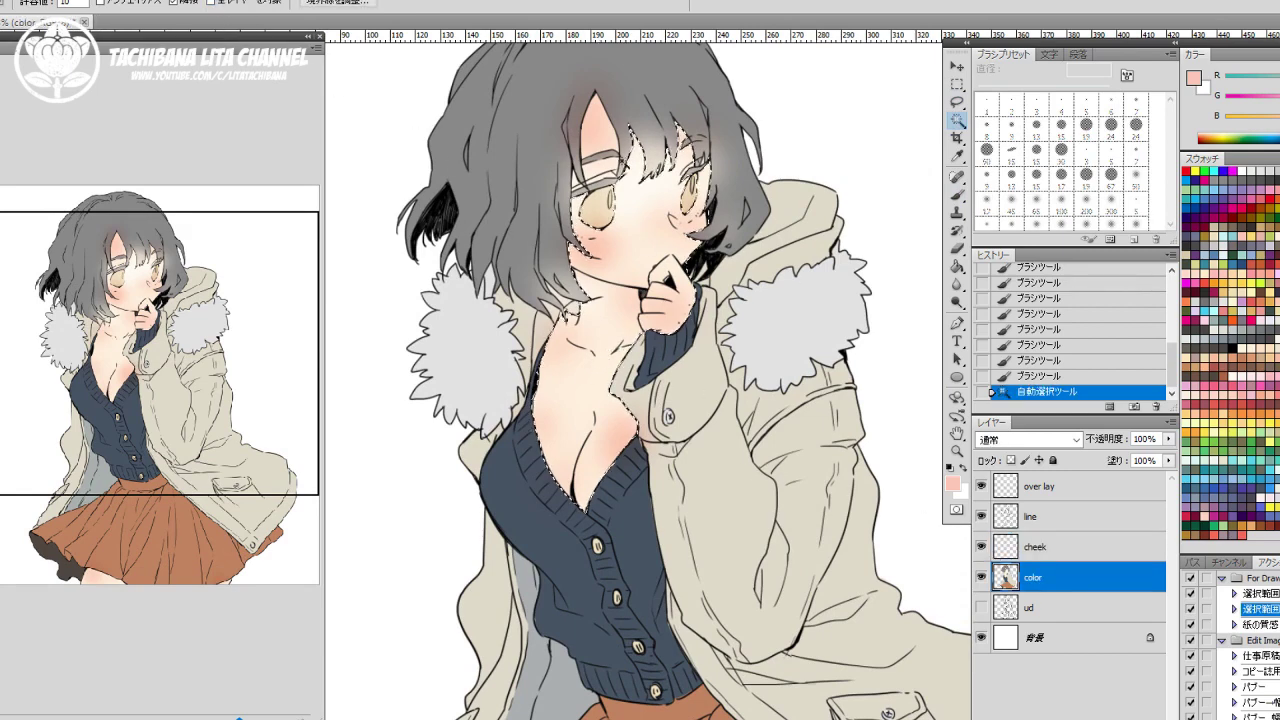
left_click(600, 172, "shift")
left_click(582, 186, "shift")
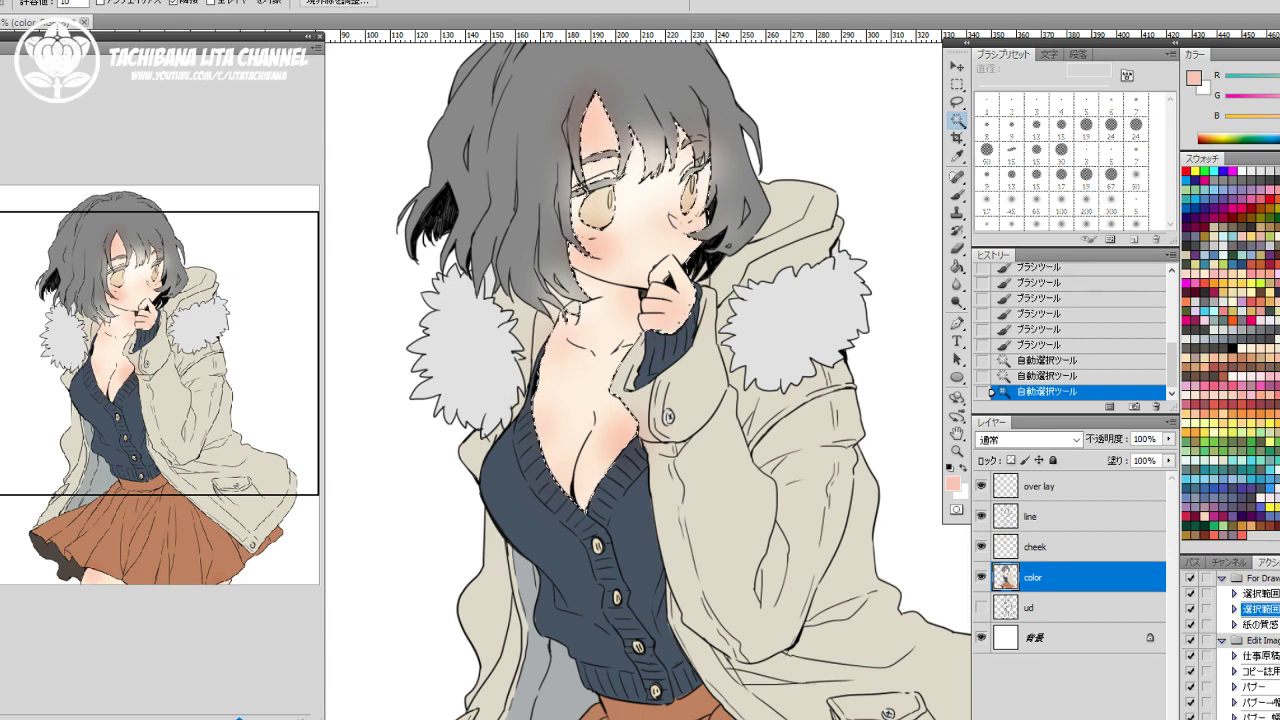
left_click(578, 245, "shift")
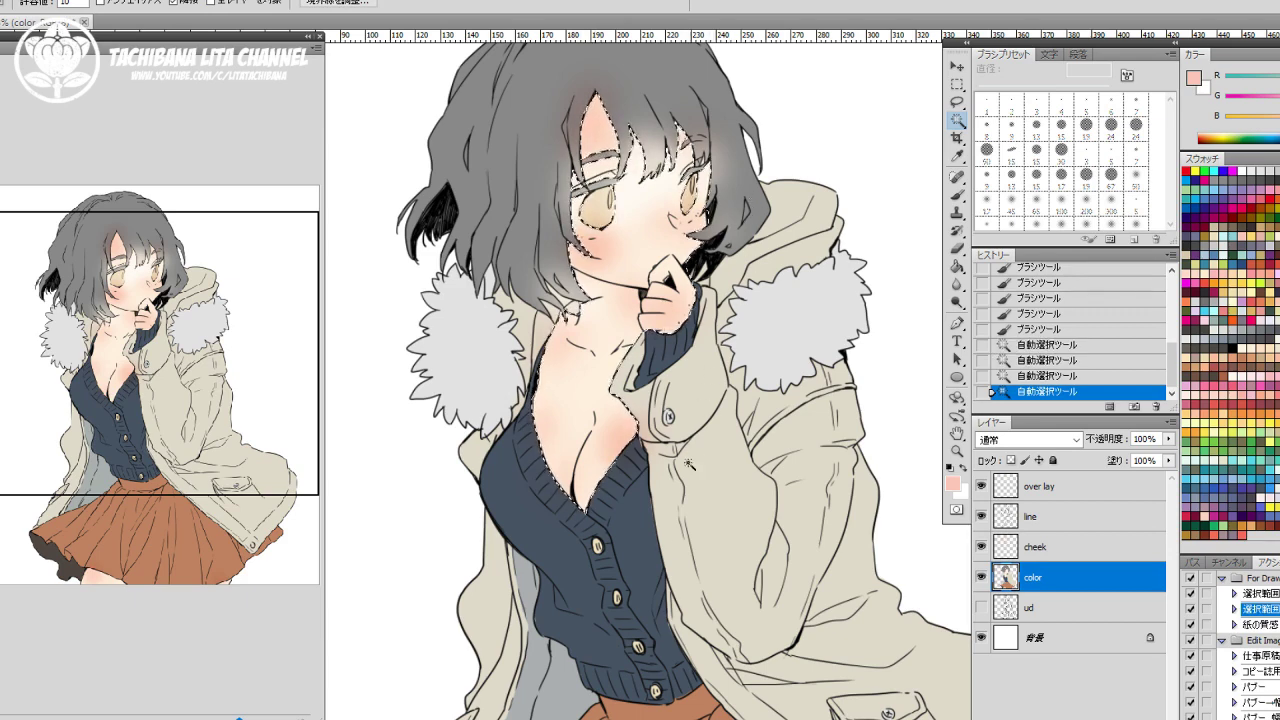
scroll(686, 258, "down", 5)
left_click(566, 606, "shift")
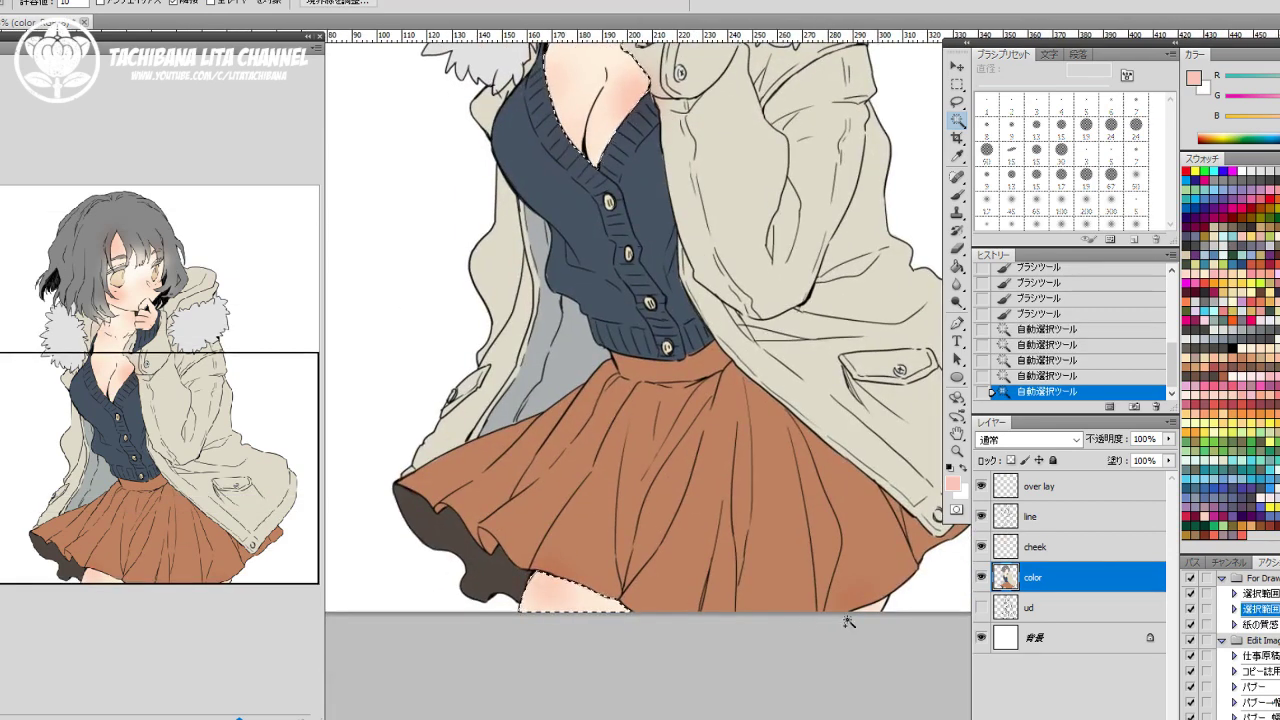
left_click(885, 605, "shift")
Invert the skin selection, erase the blush outside the skin on the cheek layer, and deselect.
left_click(152, 0)
left_click(195, 37)
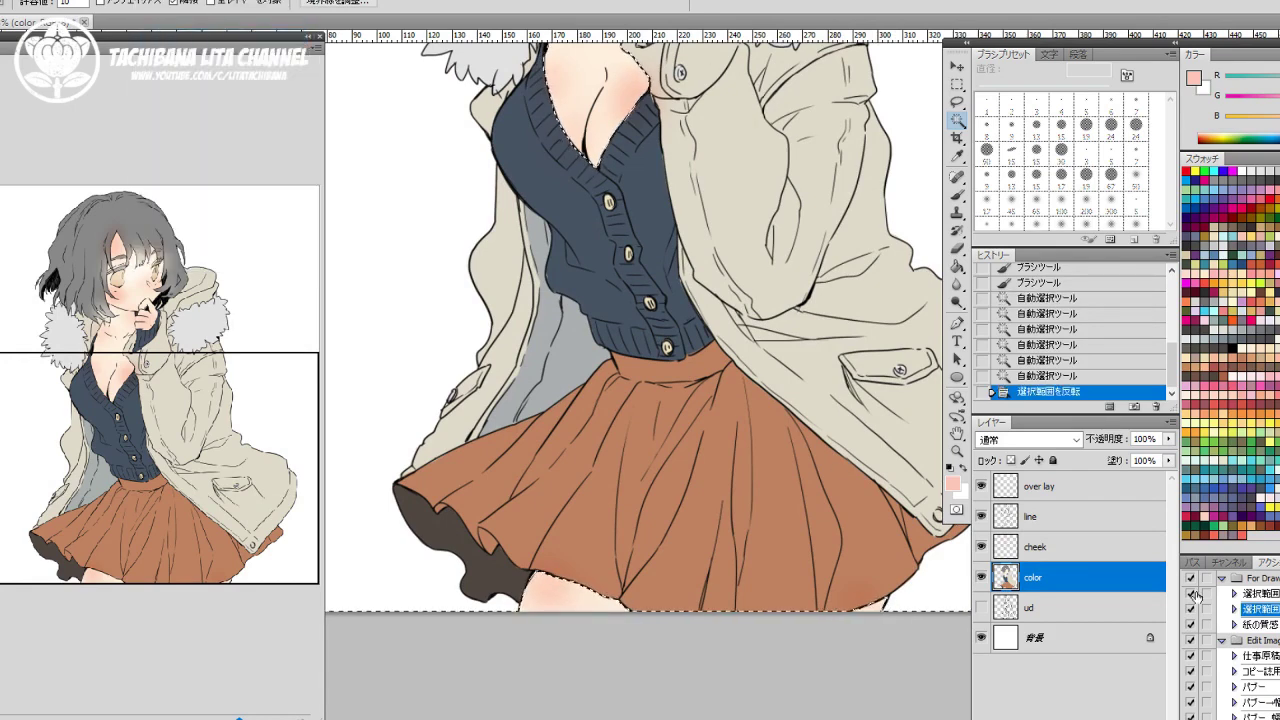
left_click(1093, 548)
left_click(1093, 549)
key("Delete")
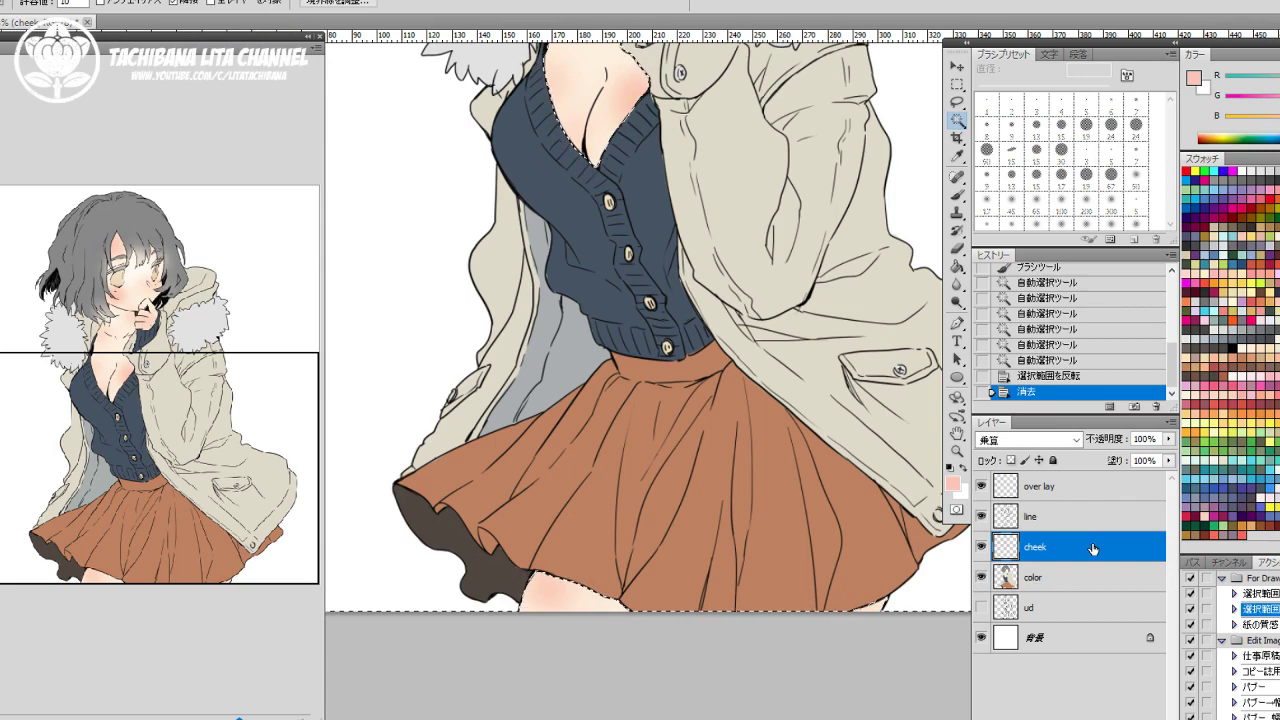
key("ctrl+d")
Add a new layer directly below the over lay layer and set its blend mode to Overlay.
left_click_drag(687, 170, 661, 482)
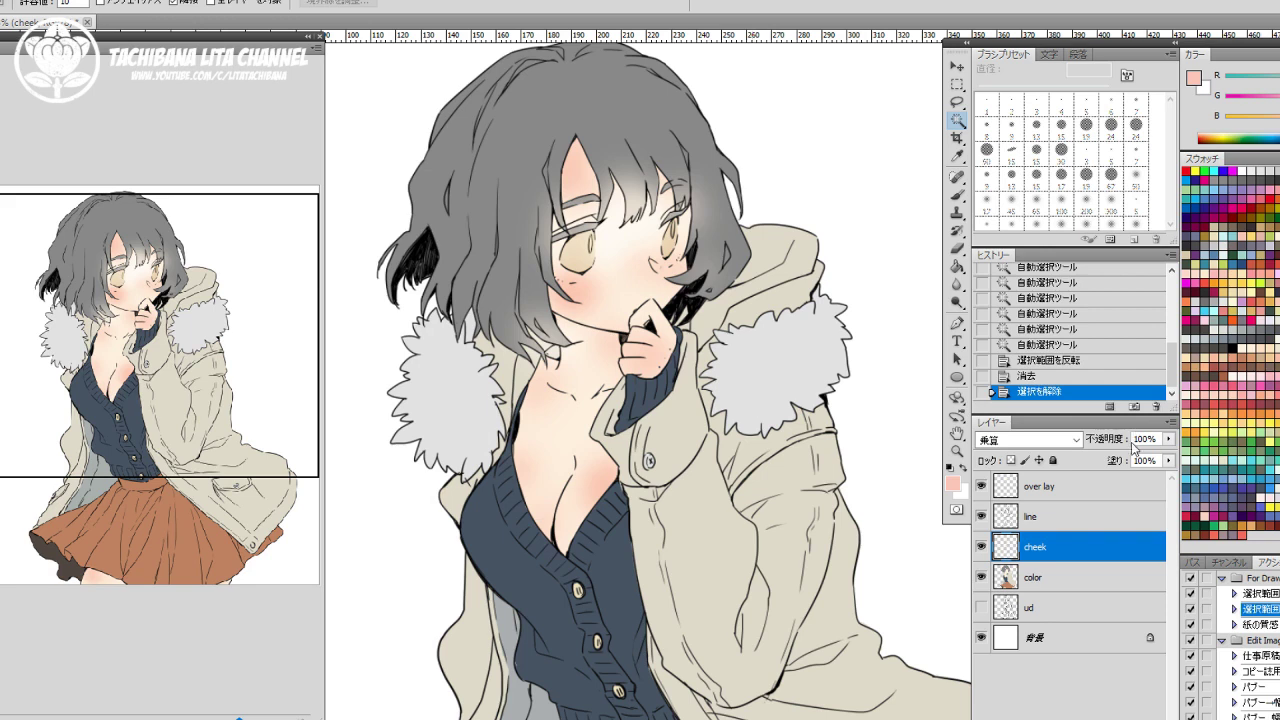
left_click(1104, 494)
key("ctrl+alt+shift+n")
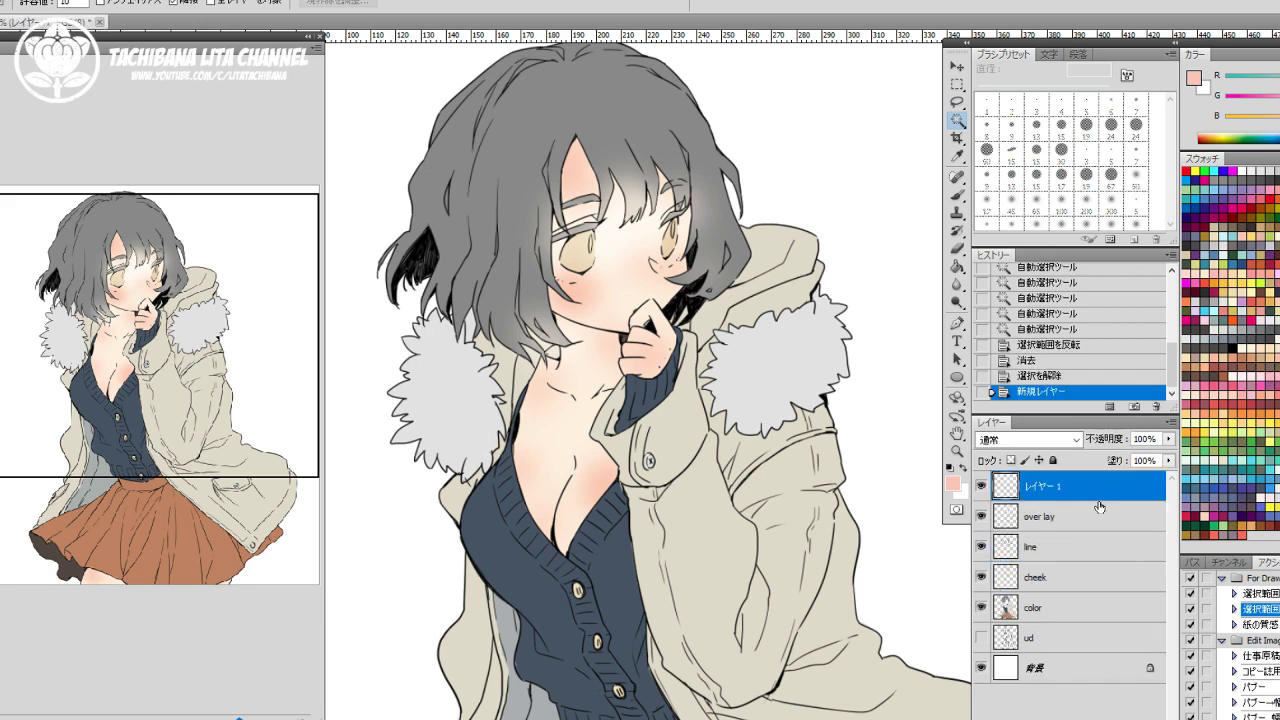
left_click_drag(1097, 494, 1091, 527)
left_click(1029, 439)
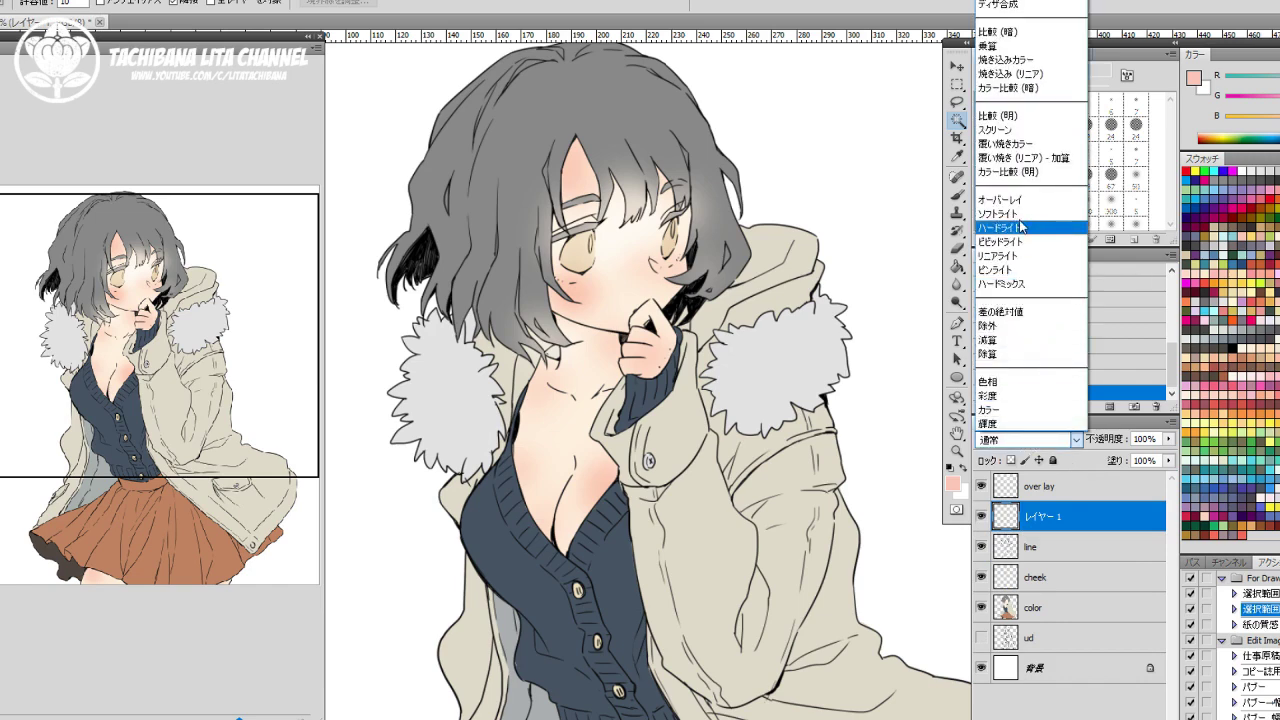
left_click(1000, 200)
Rename the new Overlay-mode layer as highlight over lay.
double_click(1040, 518)
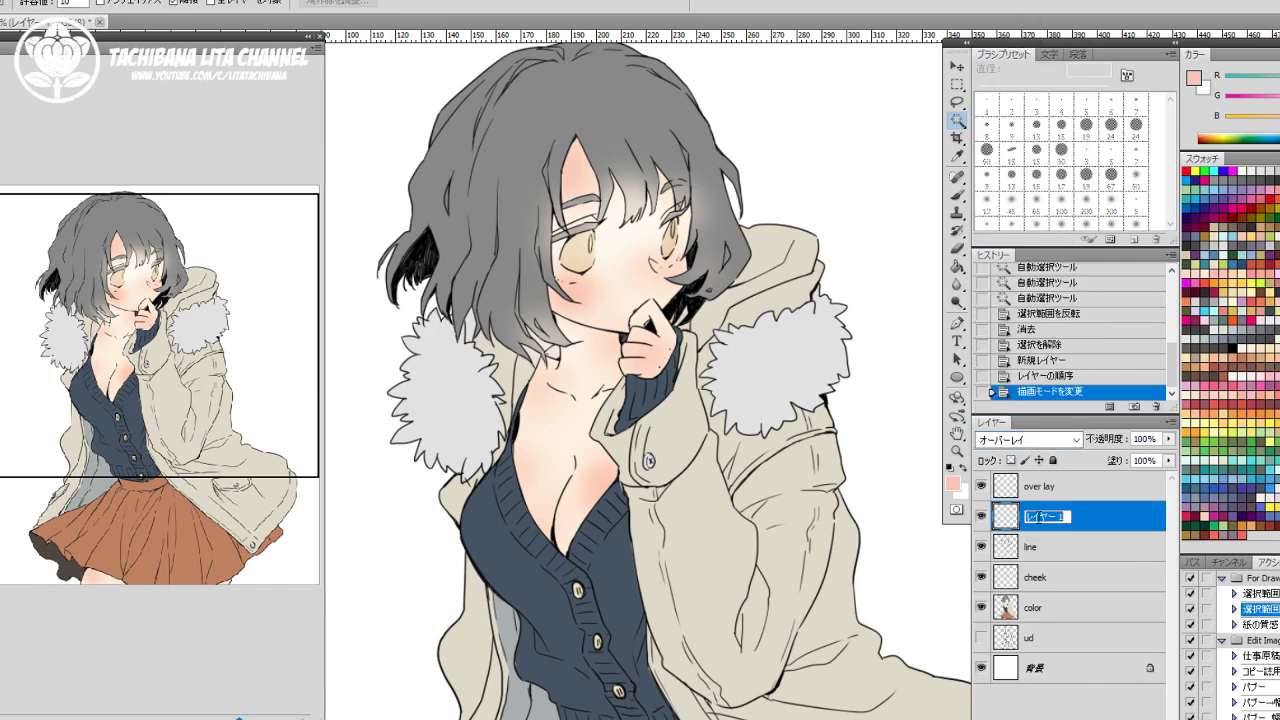
type("over lay")
key("Return")
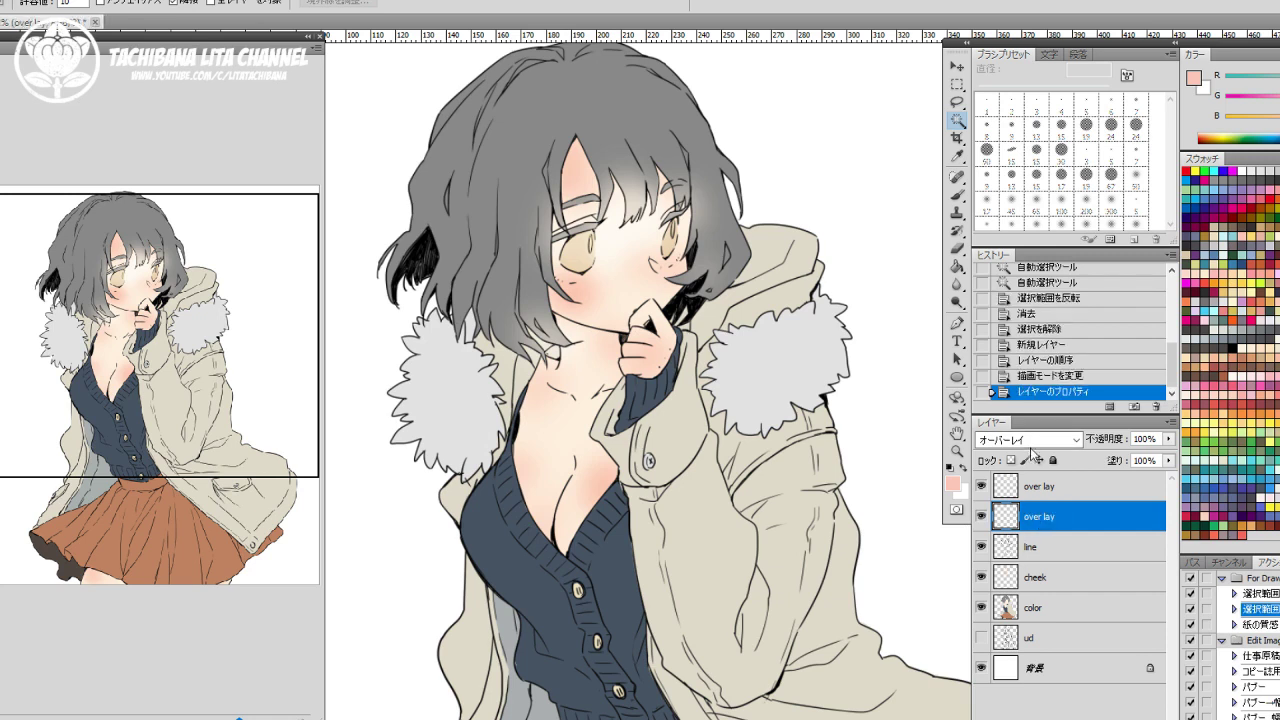
double_click(1036, 518)
left_click(1027, 518)
type("highlight")
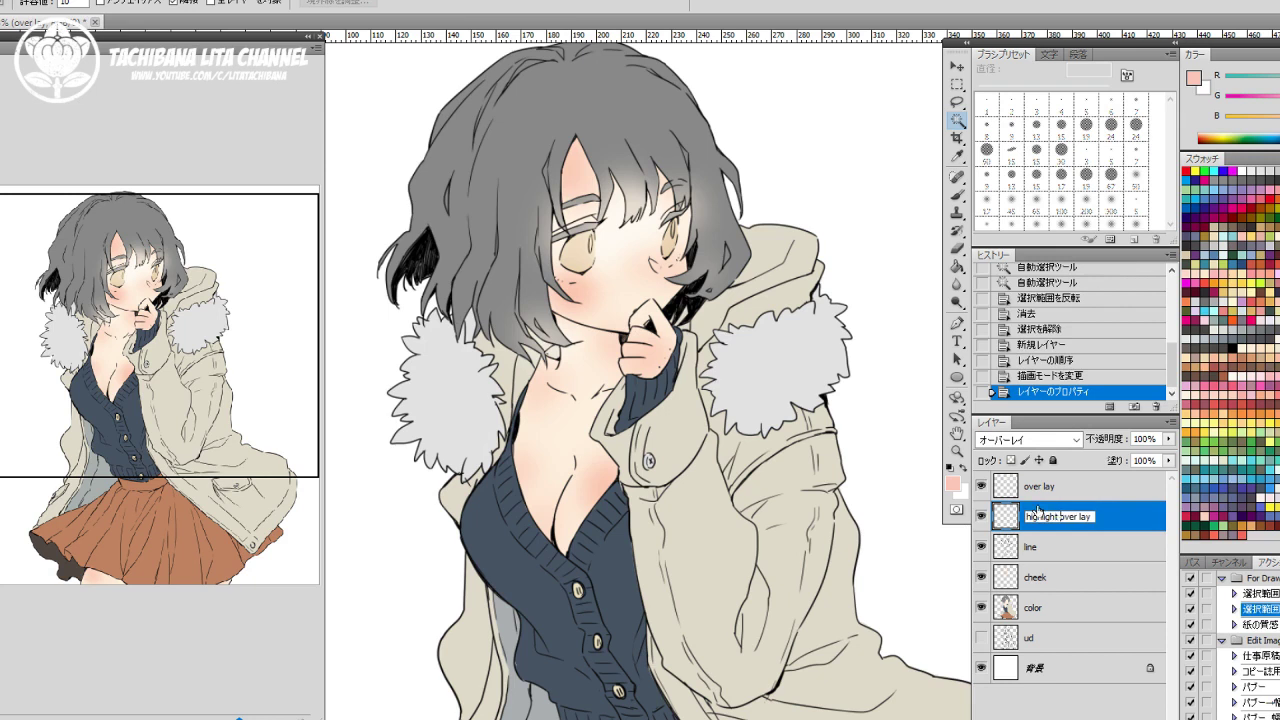
key("Return")
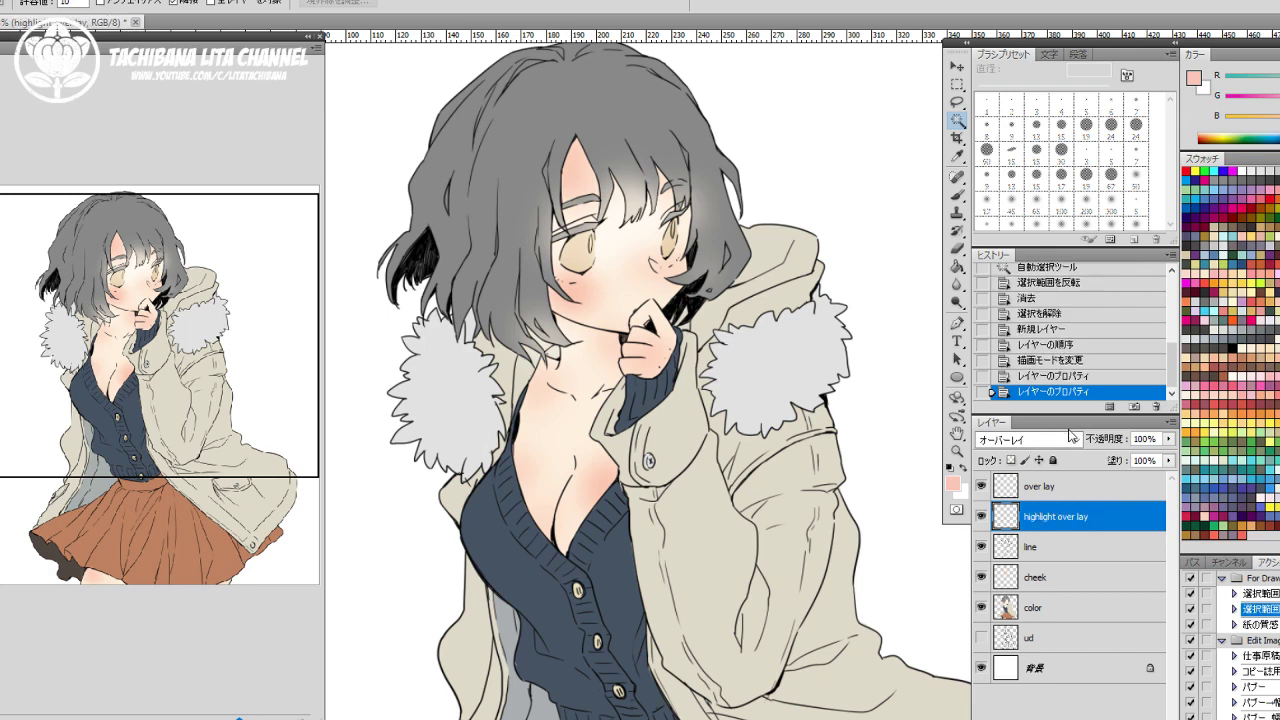
Add a layer named highlight directly above the line layer and leave it active.
left_click(1075, 553)
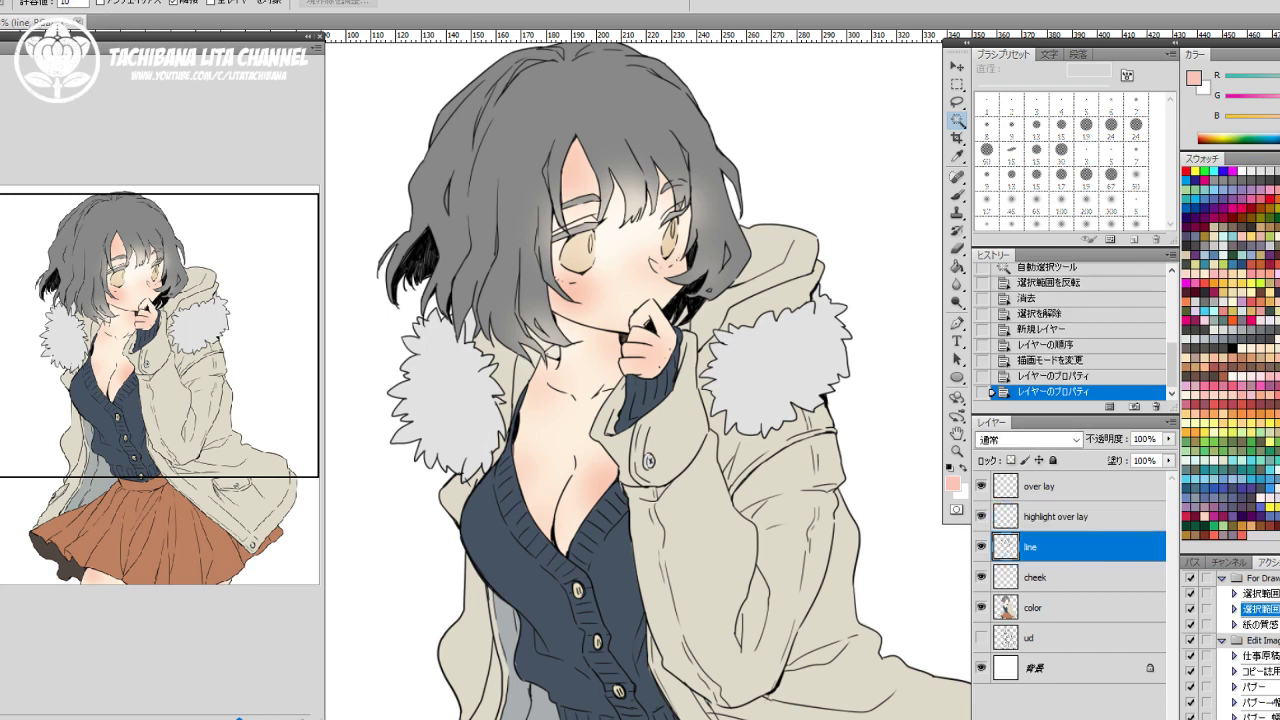
left_click(1135, 719)
double_click(1044, 549)
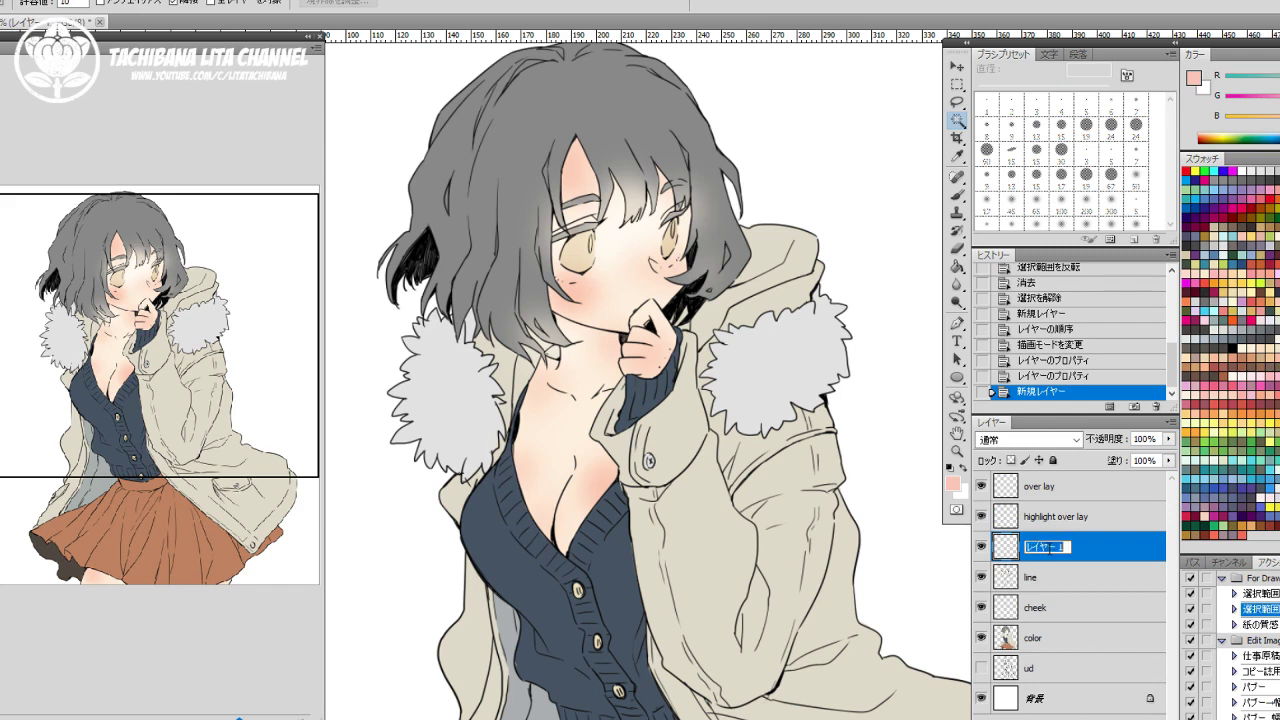
type("highlight")
key("Return")
left_click(1081, 531)
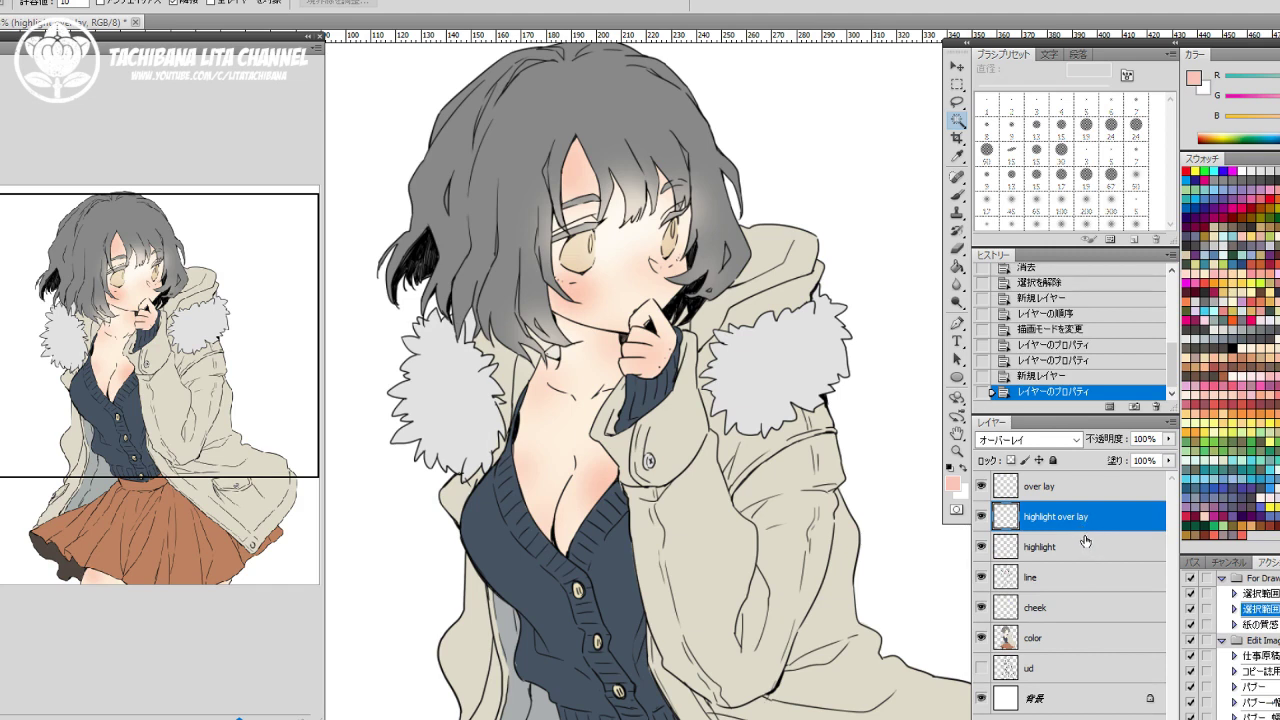
left_click(1085, 545)
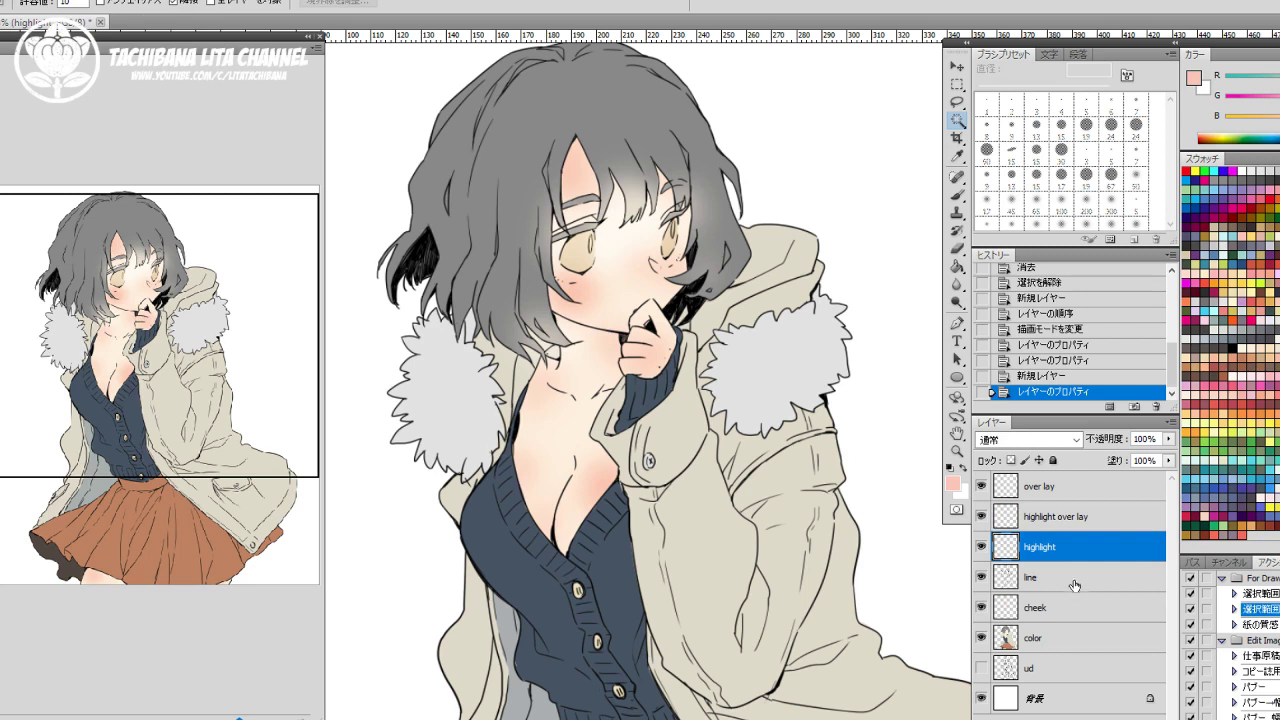
Add a layer named shadow directly above the cheek layer and set its blend mode to Multiply.
left_click(1080, 608)
key("ctrl+shift+alt+n")
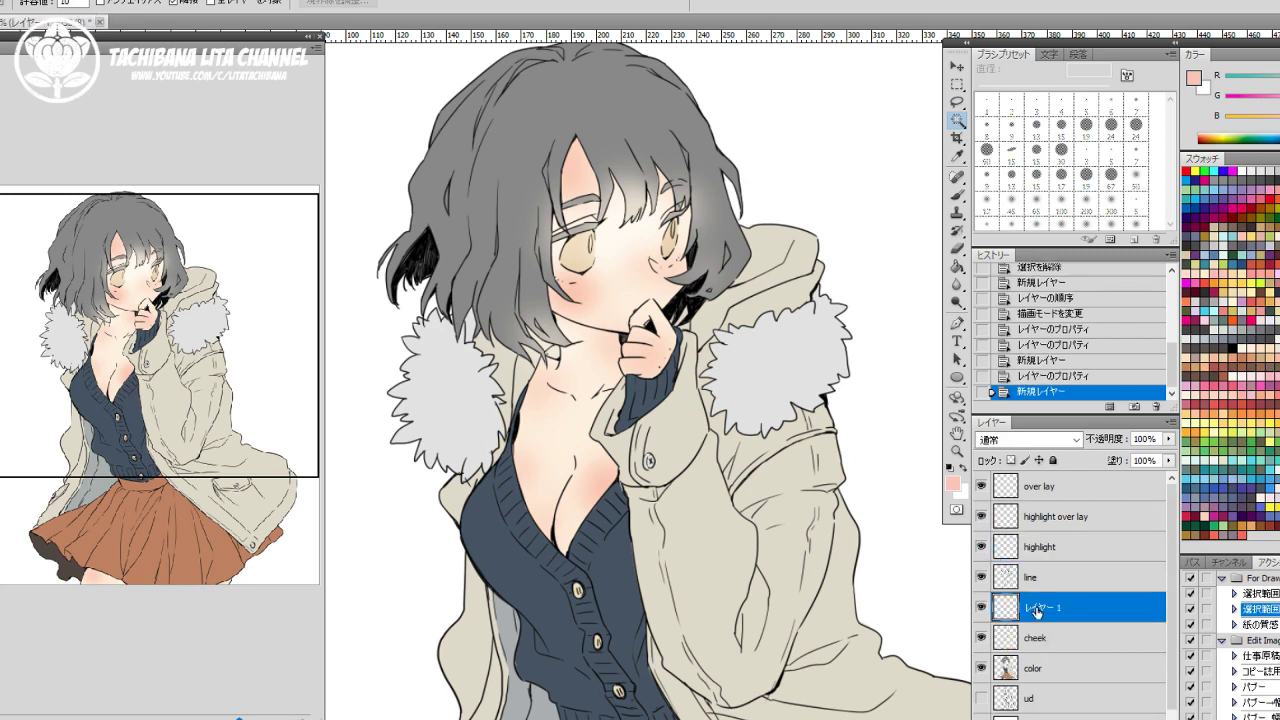
double_click(1037, 611)
type("shadow")
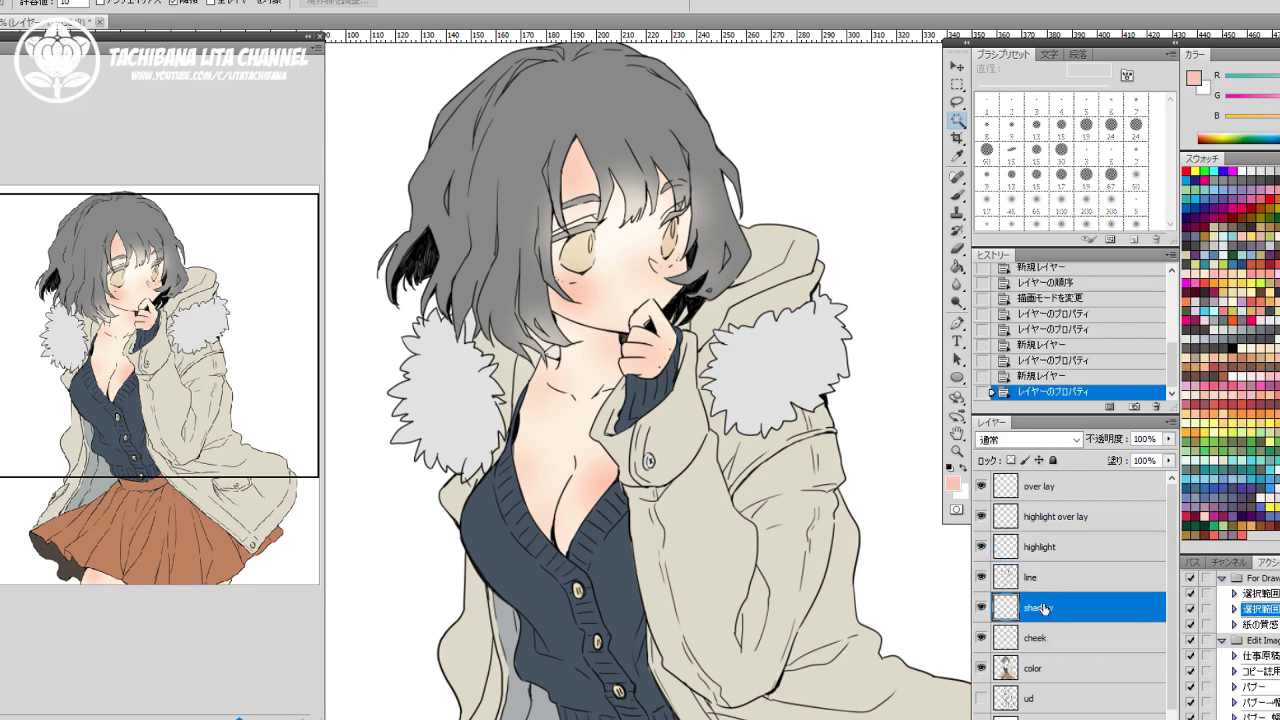
key("Return")
left_click(1045, 440)
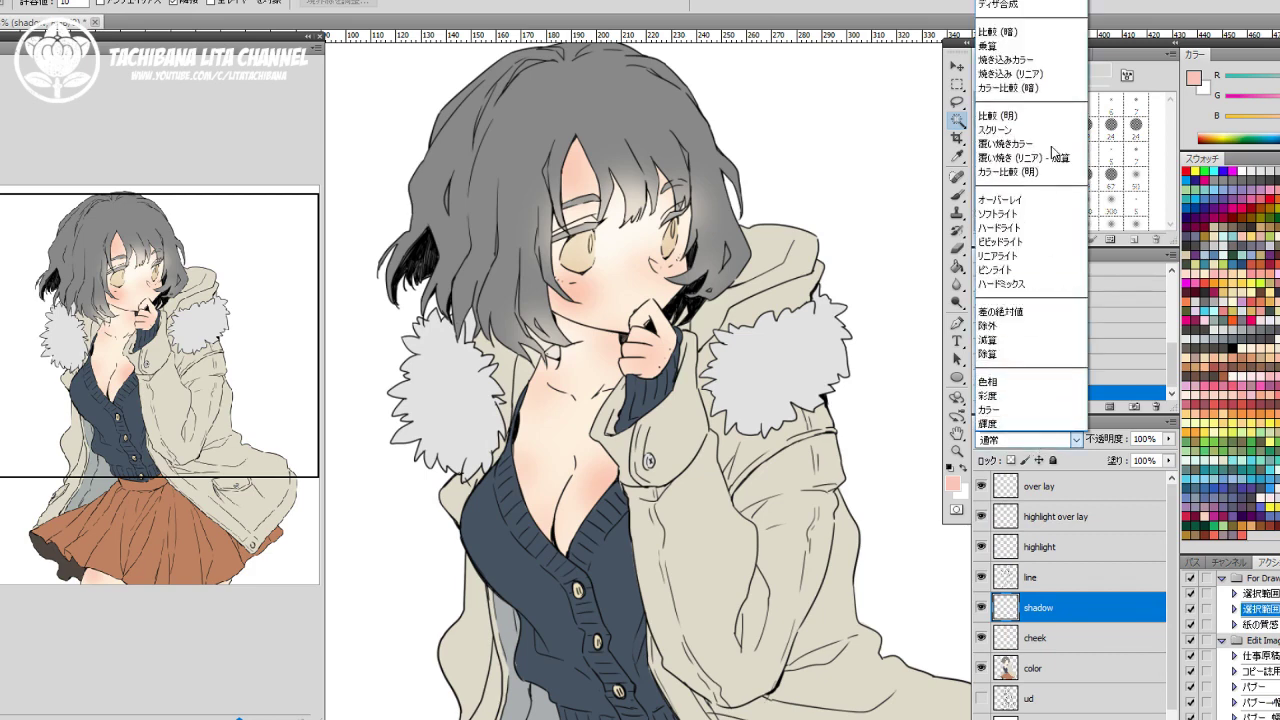
left_click(1010, 47)
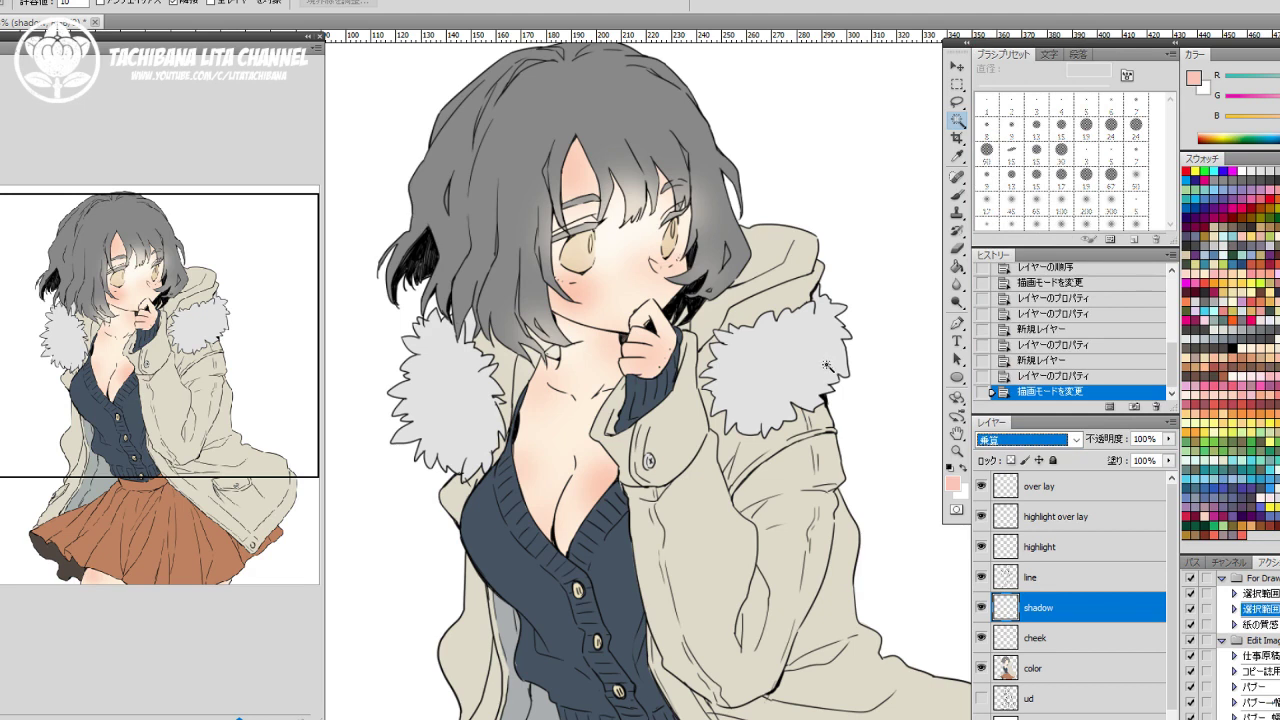
On the highlight layer, paint small white catchlights in both eyes with the hard 24 px brush.
left_click(957, 452)
left_click_drag(581, 235, 636, 245)
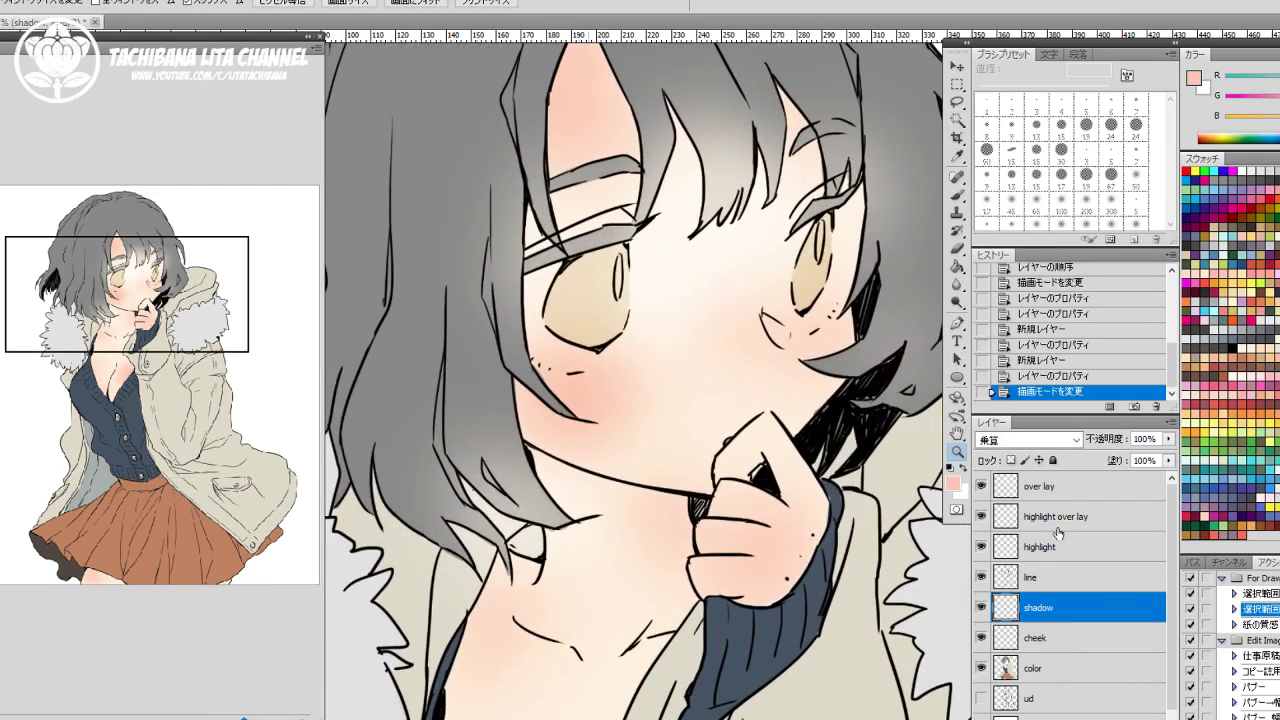
key("b")
left_click(1059, 547)
left_click(1245, 169)
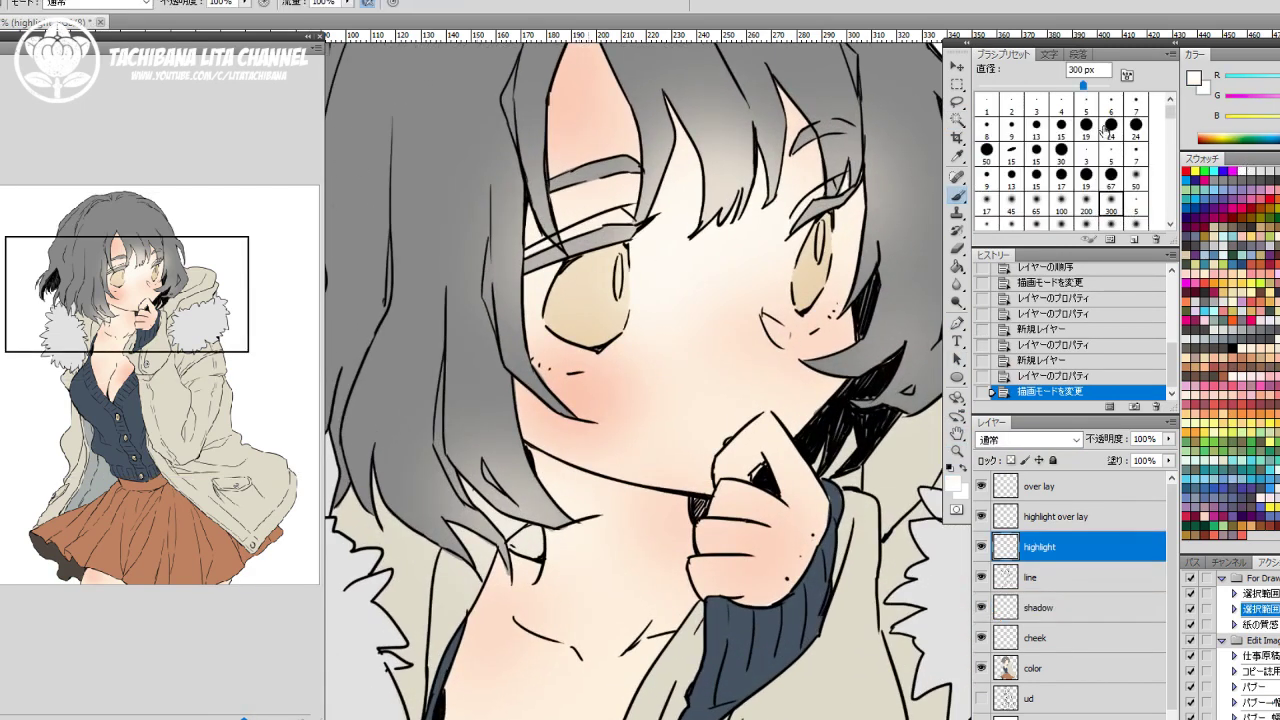
left_click(1111, 127)
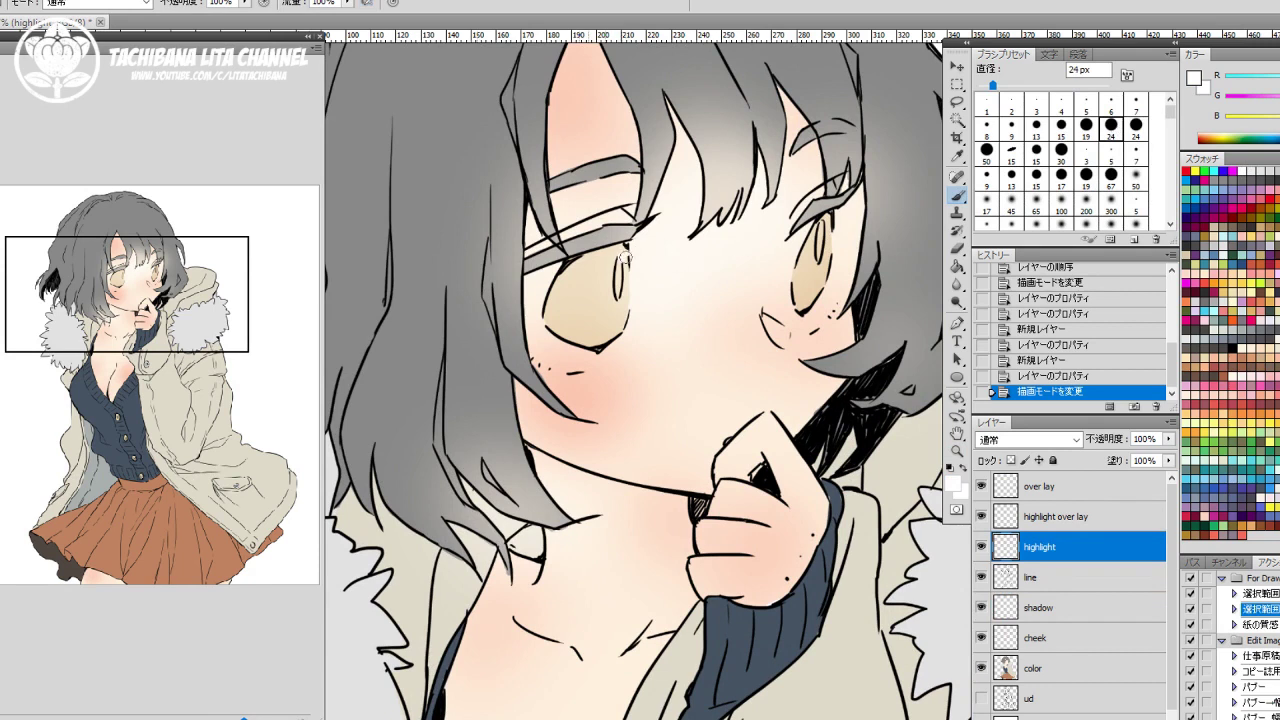
left_click_drag(628, 244, 625, 270)
left_click_drag(546, 316, 554, 309)
left_click(790, 274)
left_click(830, 225)
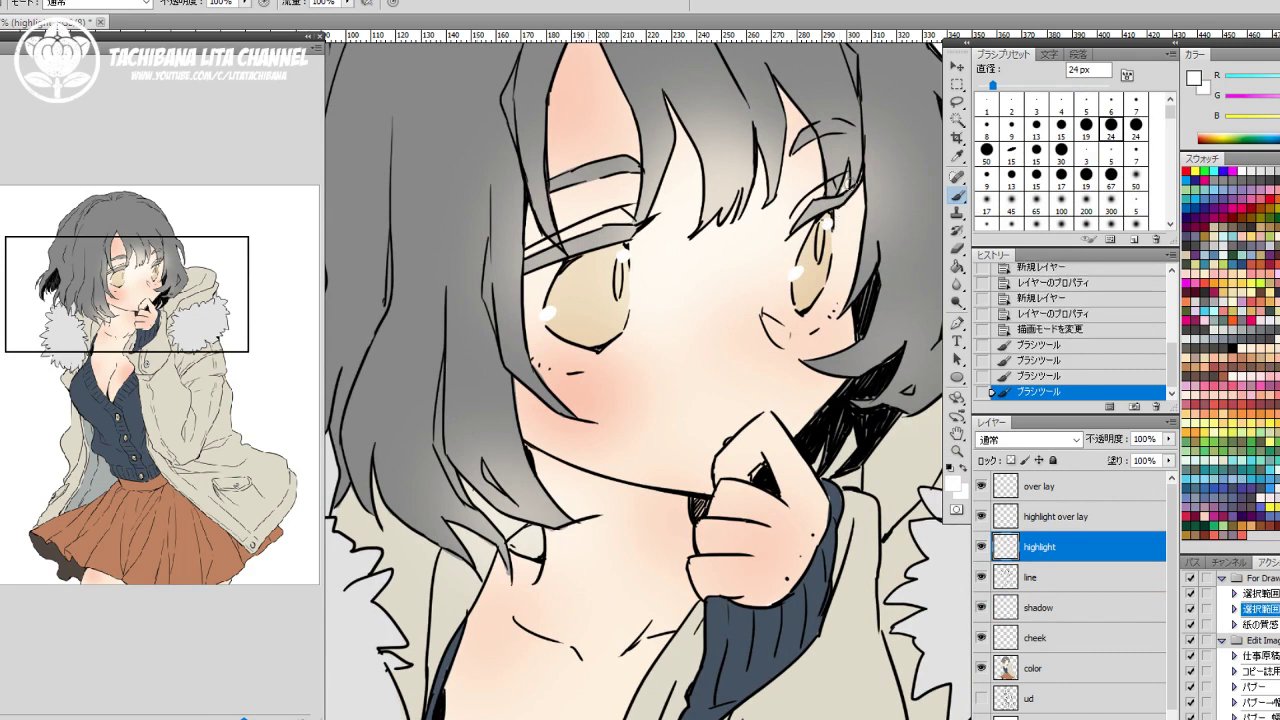
On the highlight over lay layer, paint yellow-green reflections in the lower part of both irises.
left_click(1080, 518)
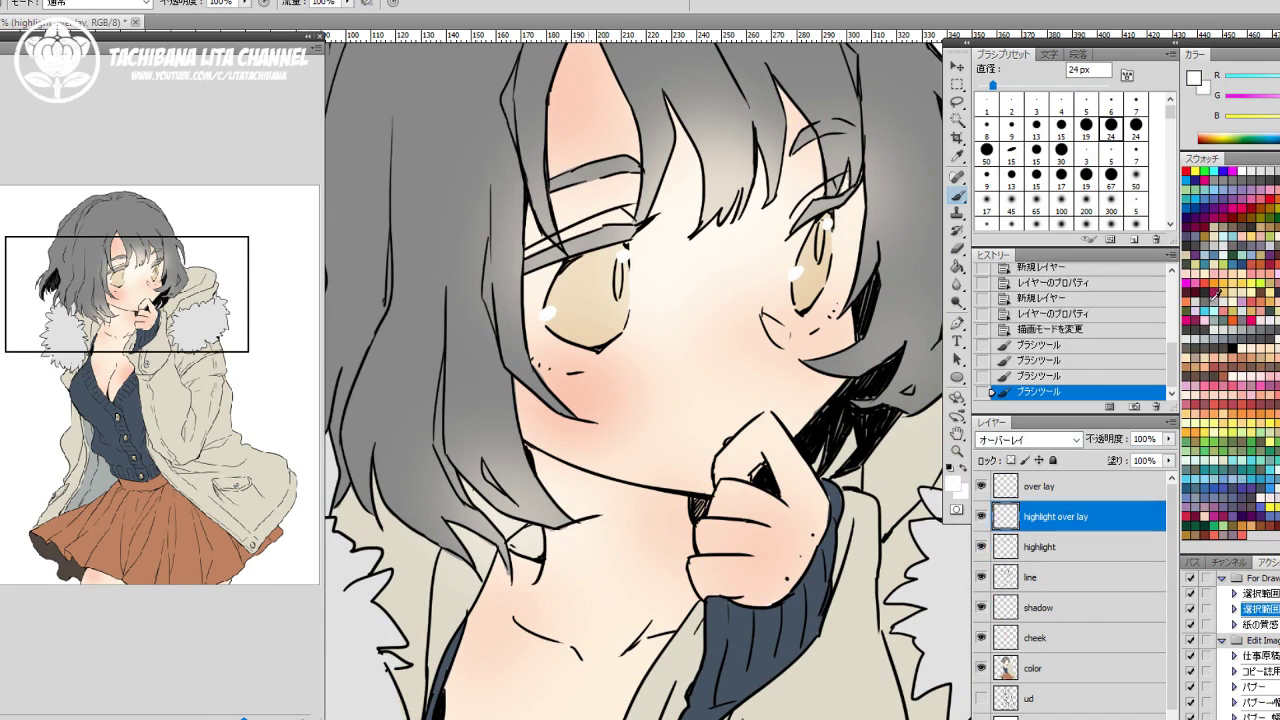
left_click(1262, 278)
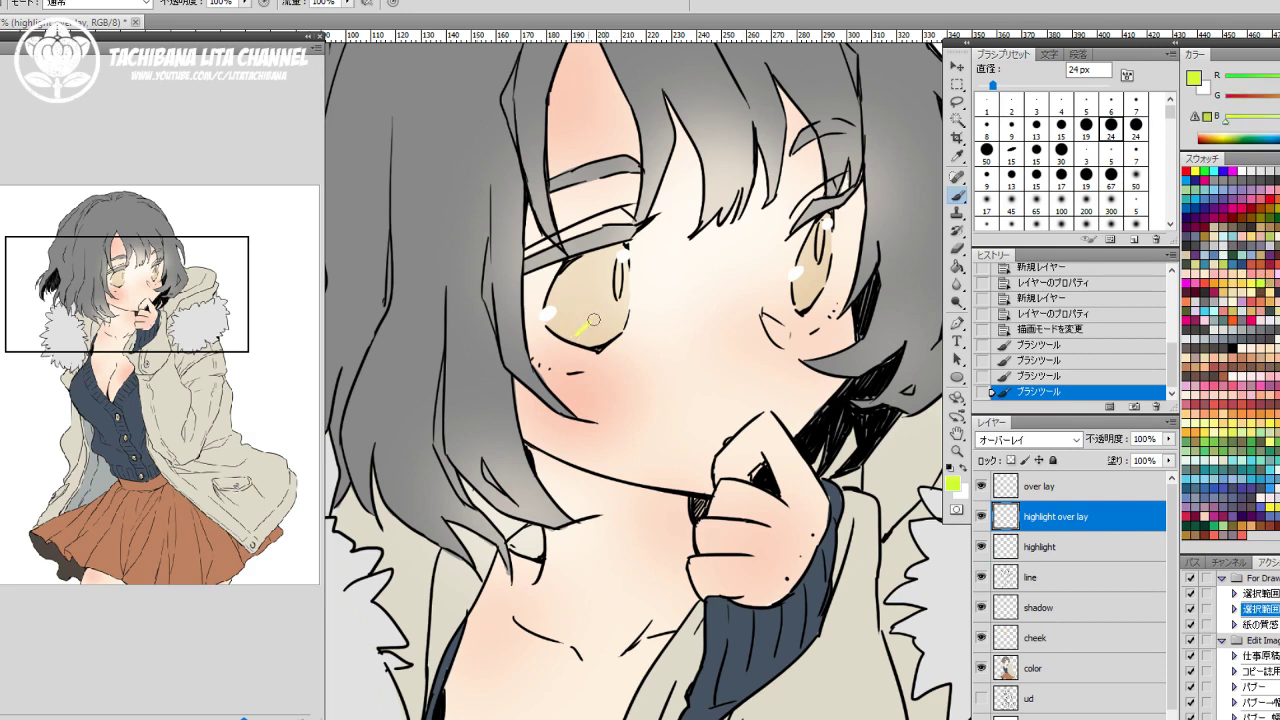
left_click_drag(594, 320, 574, 337)
left_click_drag(580, 338, 571, 341)
mouse_move(573, 338)
left_mouse_down()
mouse_move(593, 322)
mouse_move(576, 341)
left_mouse_up()
left_click_drag(797, 301, 802, 302)
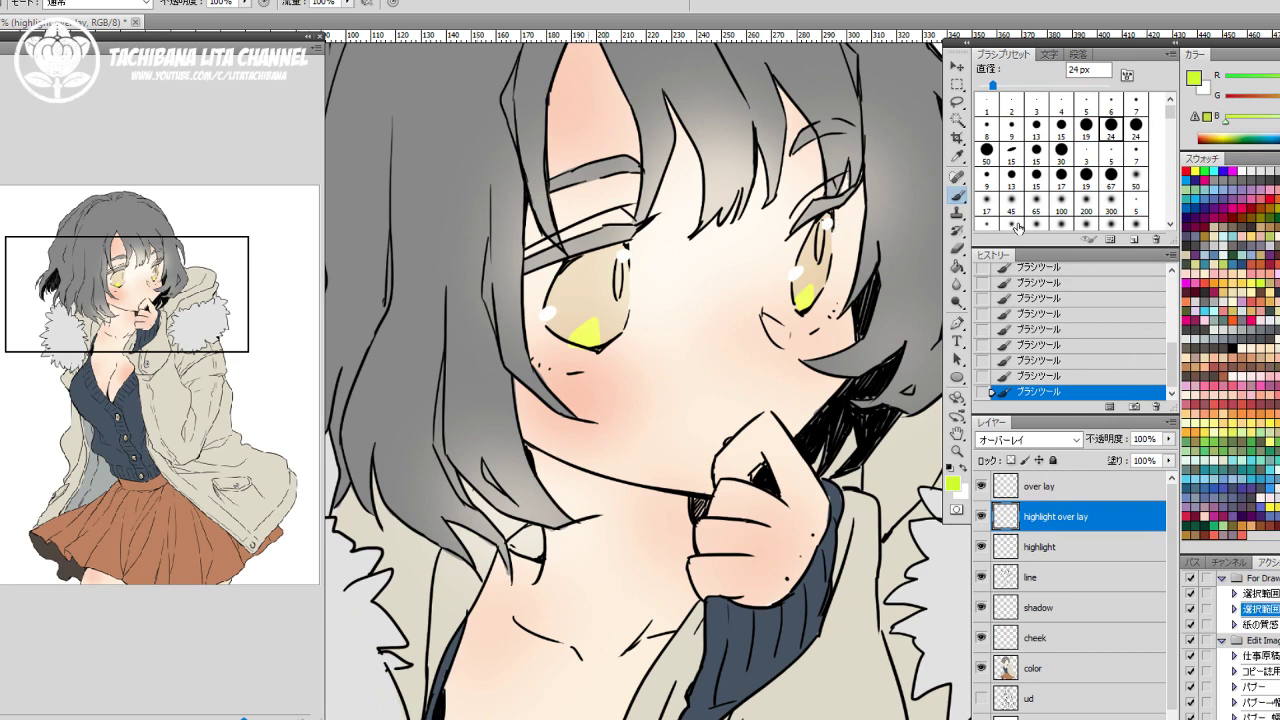
On the cheek layer, darken the pupils of both eyes in grey with a 19 px brush.
left_click(1252, 329)
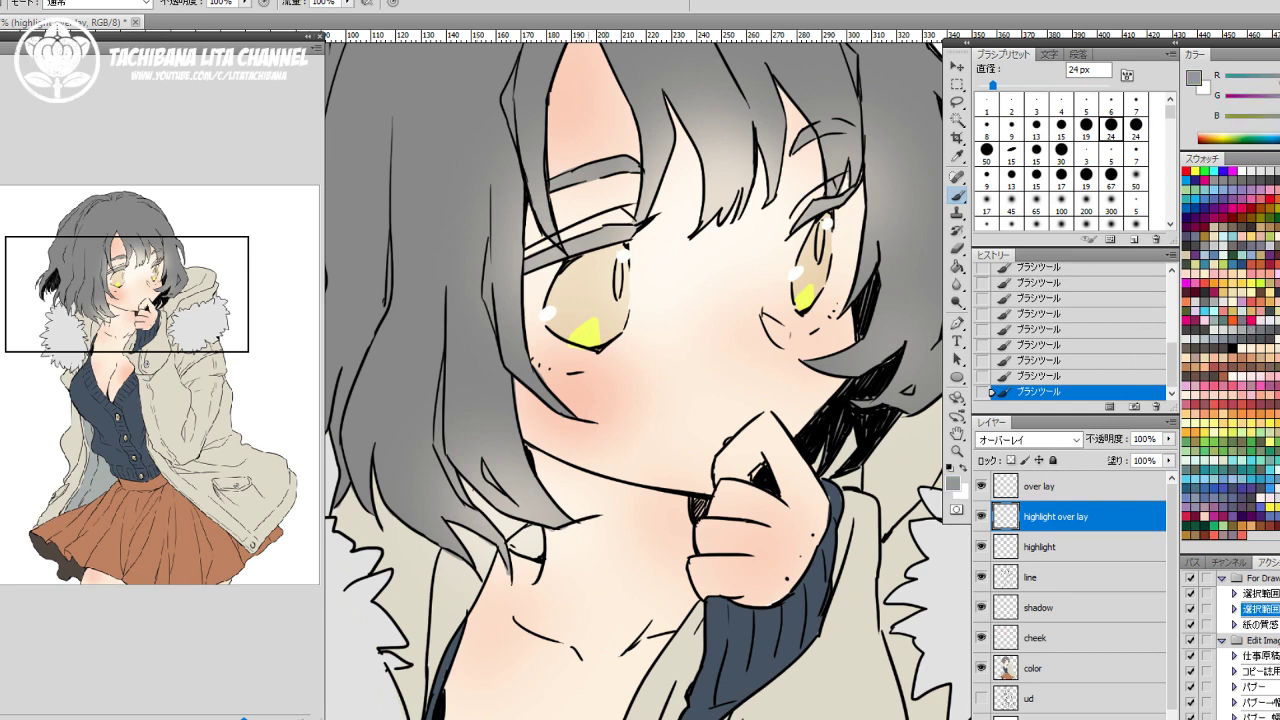
left_click(1086, 176)
left_click(1062, 643)
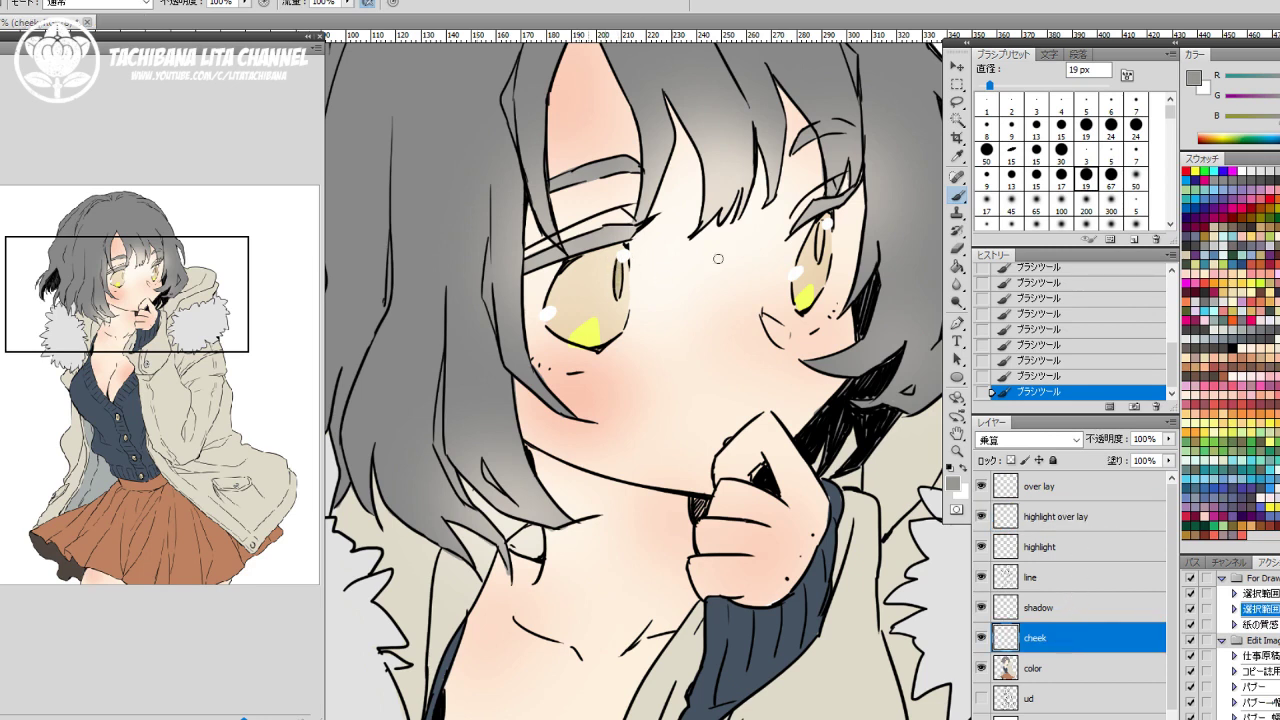
left_click_drag(822, 228, 819, 251)
left_click_drag(619, 263, 620, 268)
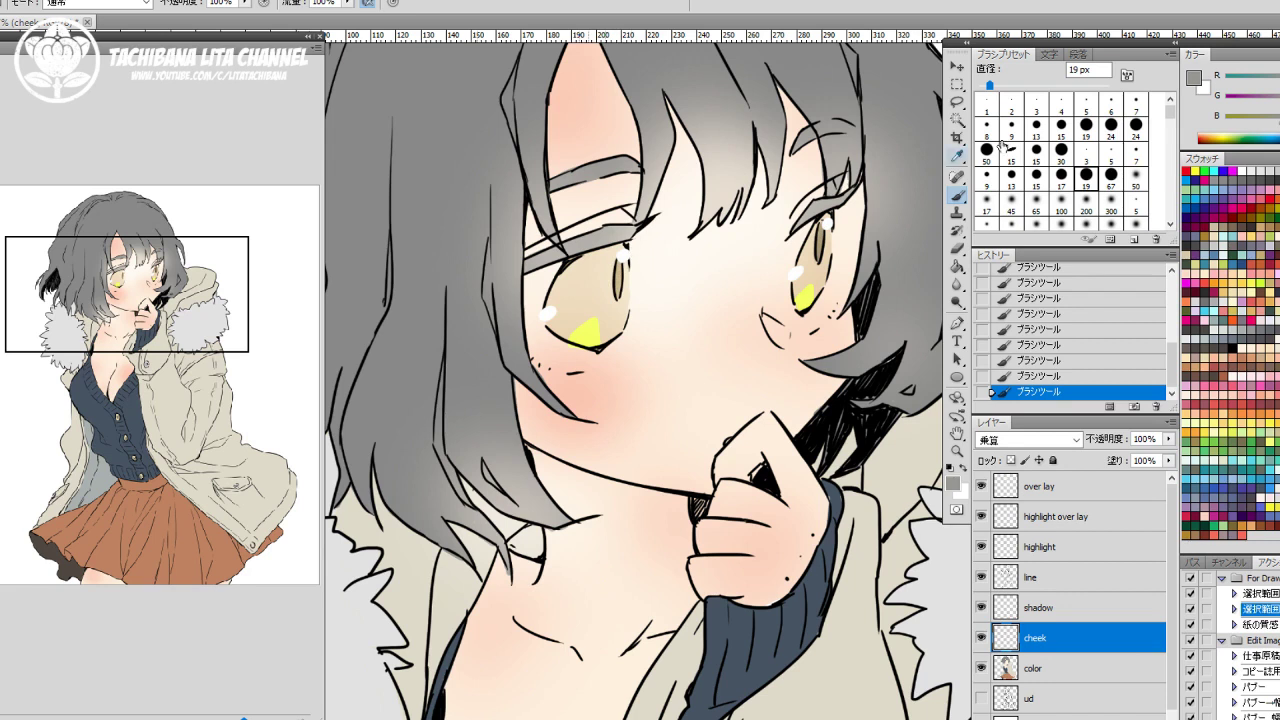
Enlarge the brush to 41 px and shade the upper part of both irises in grey.
left_click_drag(997, 87, 1006, 87)
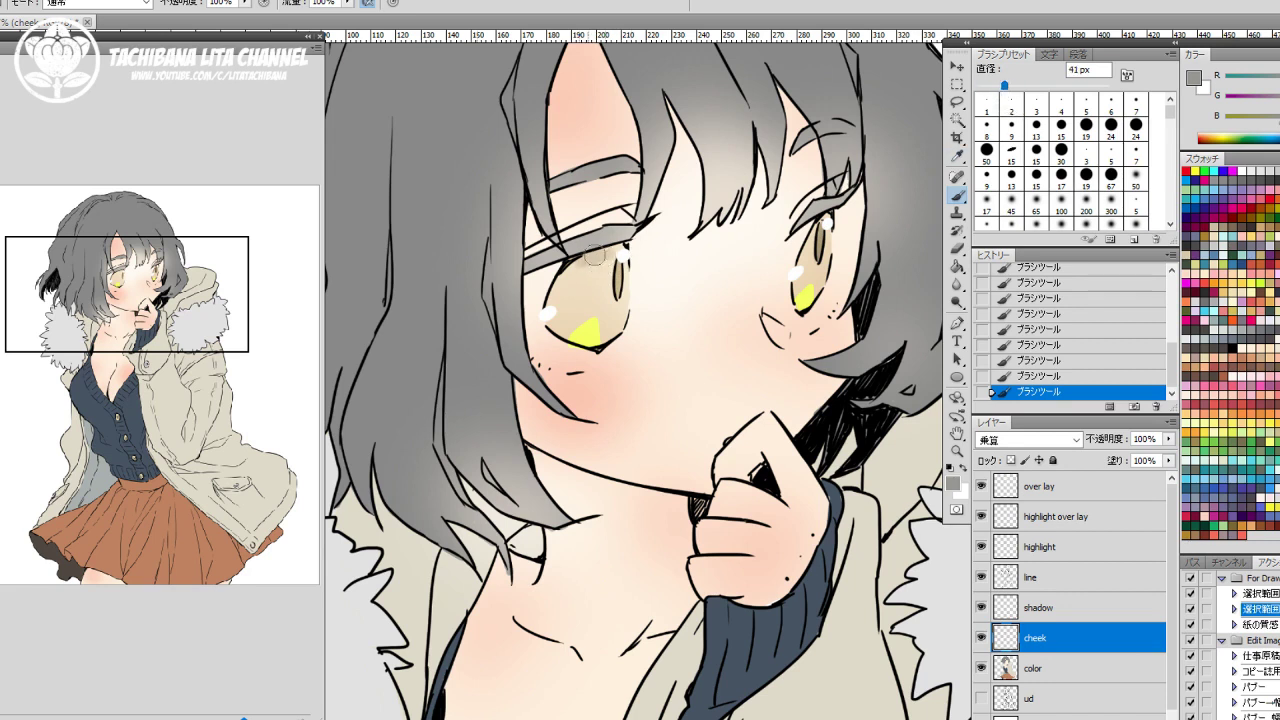
mouse_move(597, 269)
left_mouse_down()
mouse_move(570, 285)
mouse_move(576, 270)
mouse_move(612, 259)
mouse_move(577, 286)
mouse_move(607, 258)
mouse_move(605, 289)
mouse_move(612, 250)
mouse_move(599, 281)
mouse_move(571, 268)
mouse_move(606, 288)
mouse_move(621, 249)
mouse_move(582, 288)
mouse_move(605, 291)
mouse_move(600, 303)
mouse_move(619, 287)
mouse_move(604, 277)
mouse_move(586, 313)
mouse_move(590, 273)
mouse_move(605, 314)
left_mouse_up()
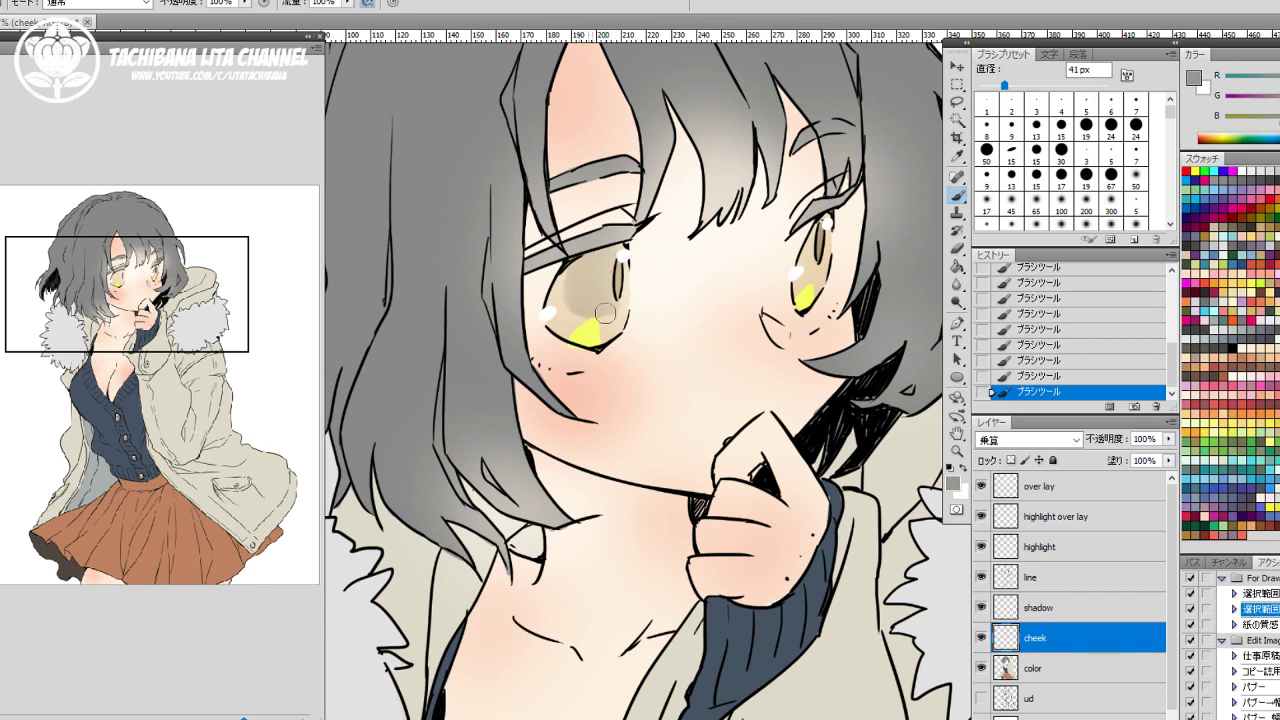
mouse_move(798, 238)
left_mouse_down()
mouse_move(820, 238)
mouse_move(820, 222)
mouse_move(815, 262)
mouse_move(825, 236)
left_mouse_up()
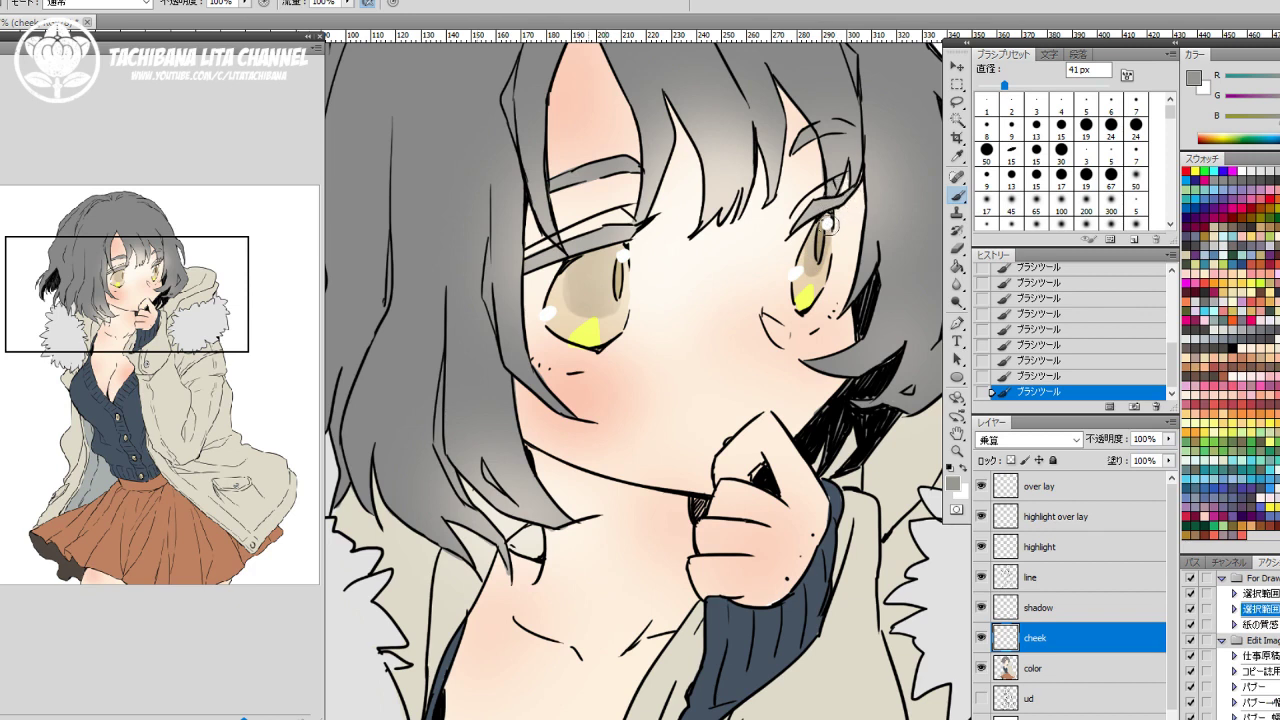
On the highlight over lay layer, erase the yellow-green spill along the lower edge of the larger eye.
left_click(1066, 522)
key("e")
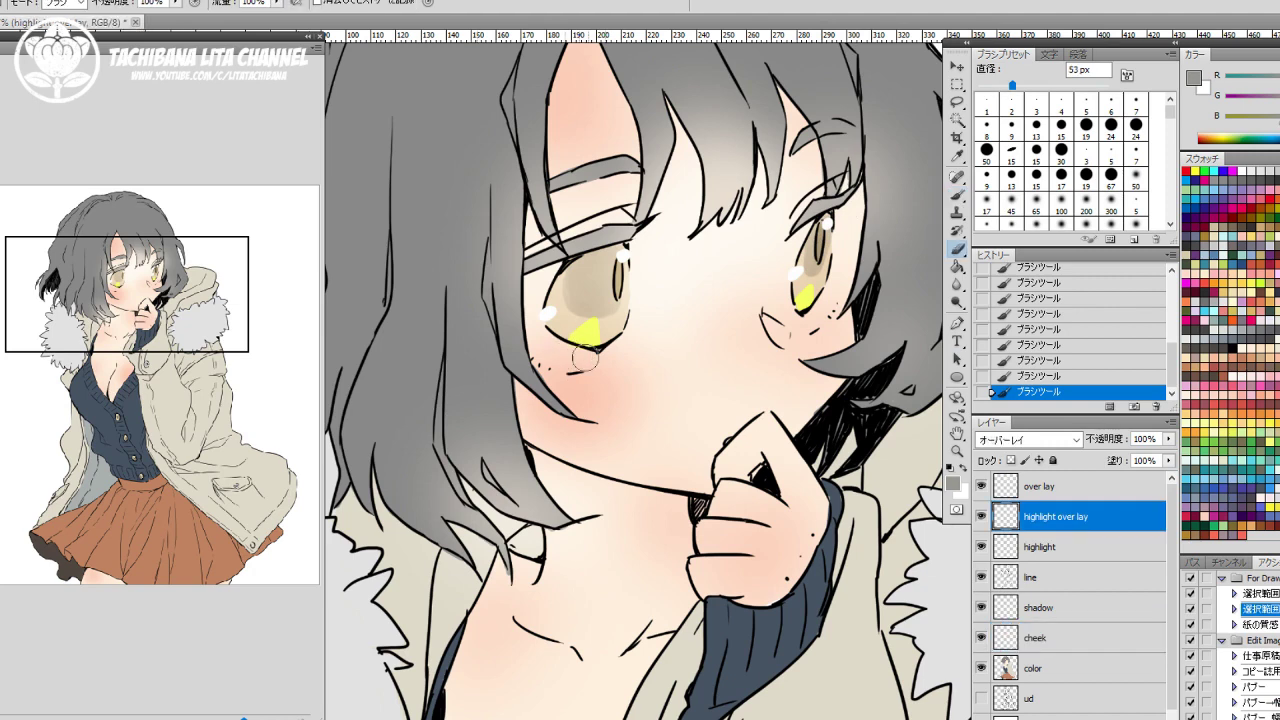
mouse_move(570, 348)
left_mouse_down()
mouse_move(593, 357)
mouse_move(578, 352)
left_mouse_up()
left_click_drag(580, 346, 606, 350)
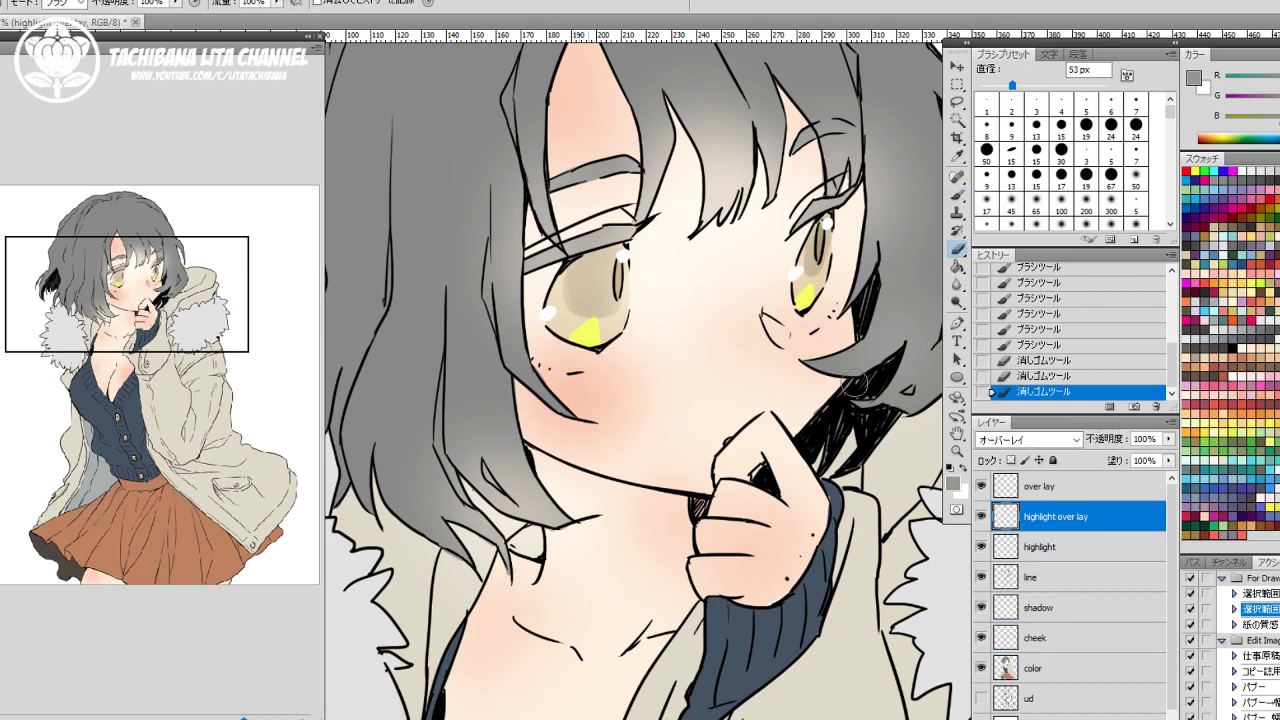
Dab small white highlights on the blushed cheek below the larger eye with a hard 19 px brush.
left_click_drag(829, 337, 828, 442)
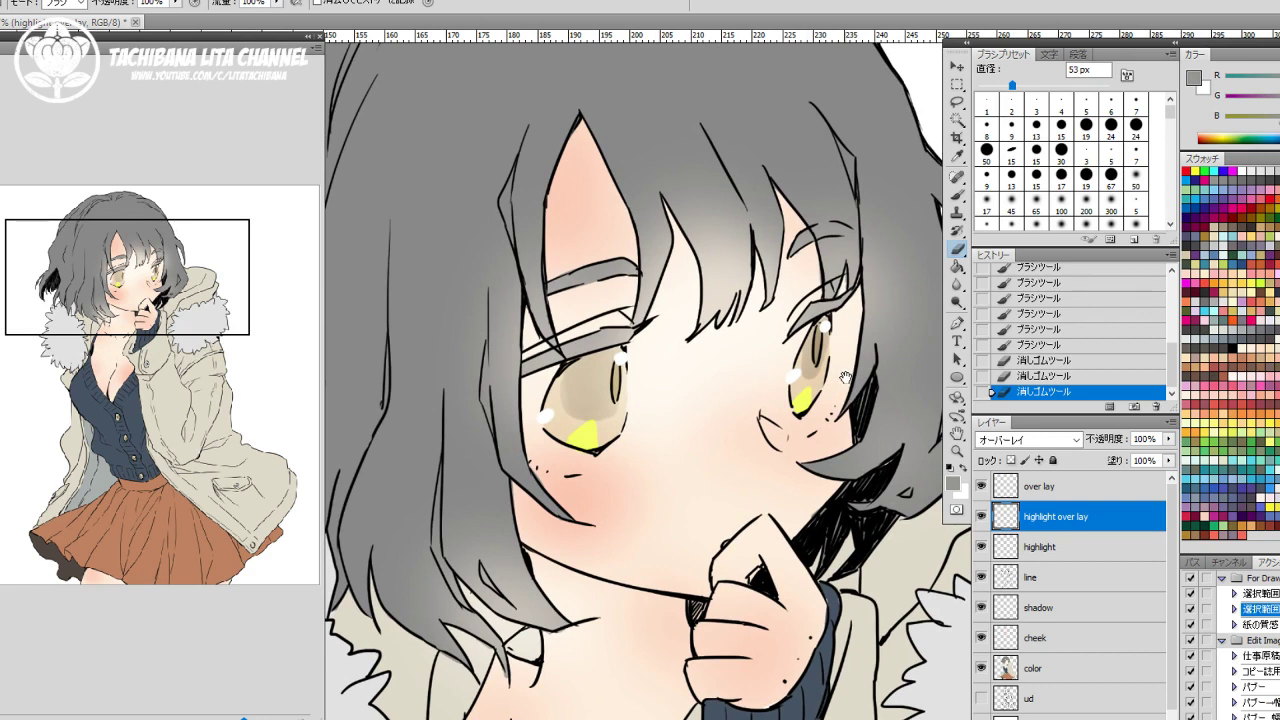
key("b")
left_click(1242, 170)
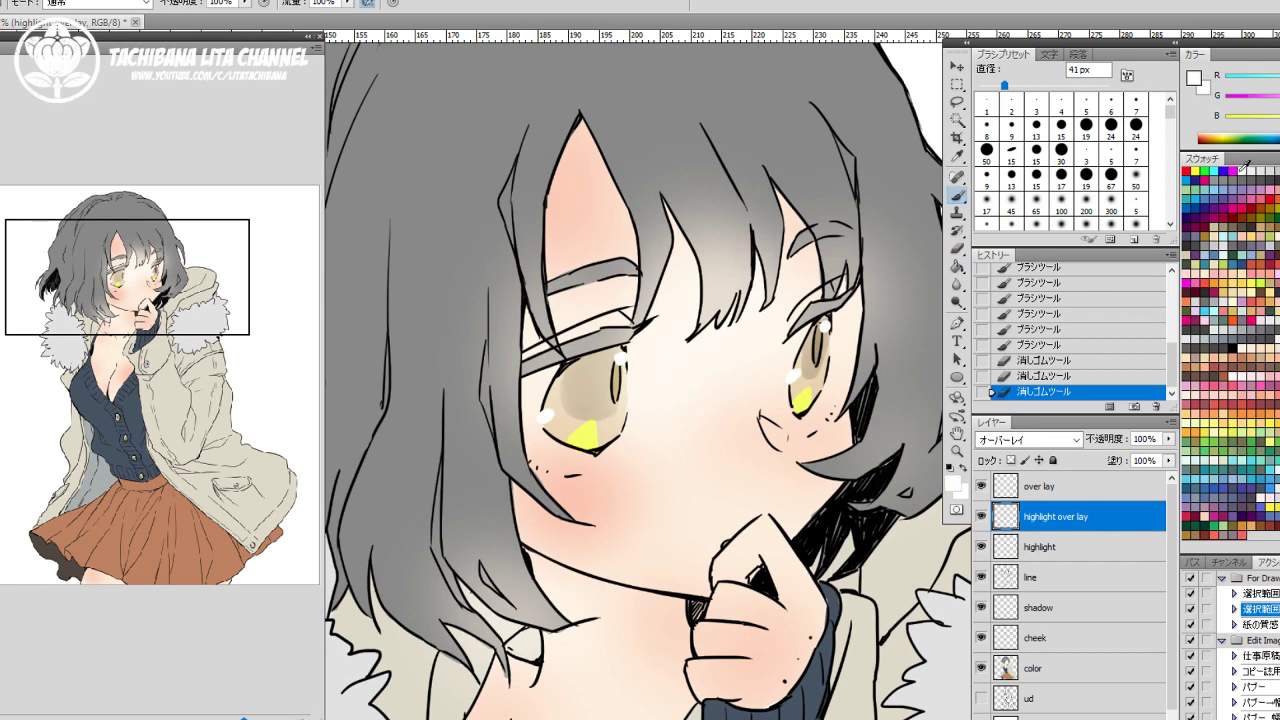
left_click(1086, 178)
left_click_drag(617, 438, 655, 391)
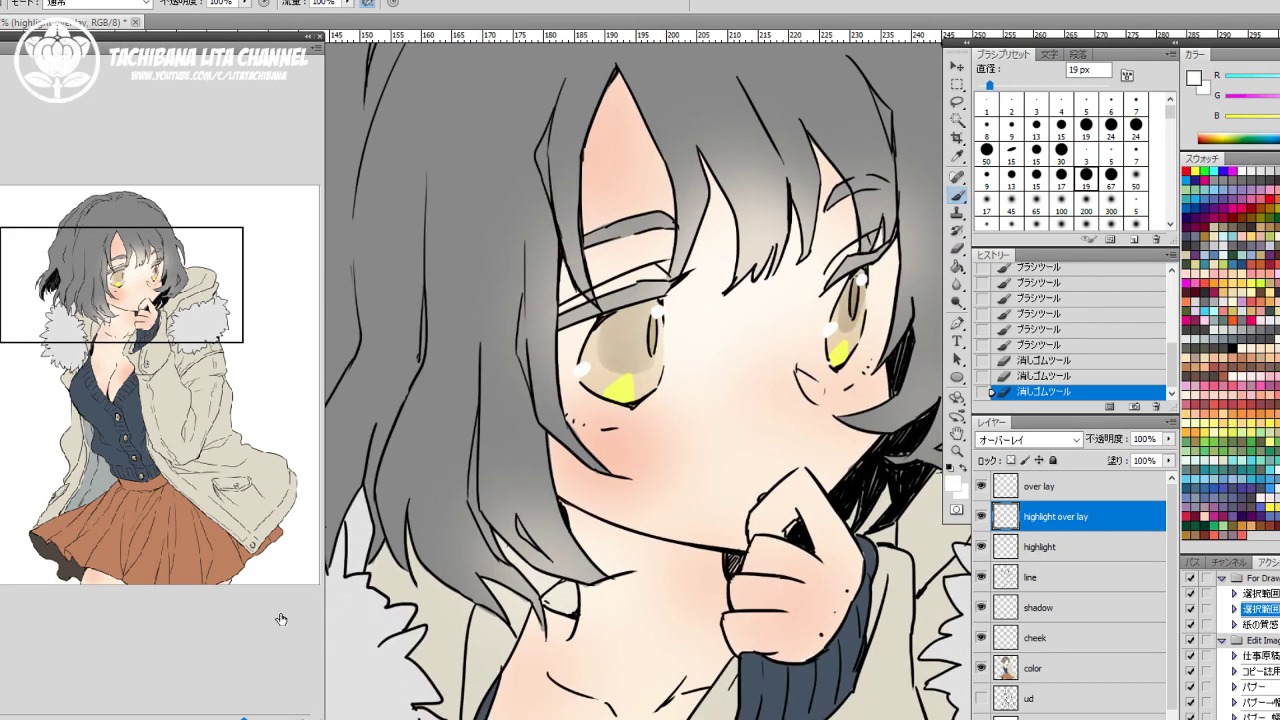
left_click(198, 718)
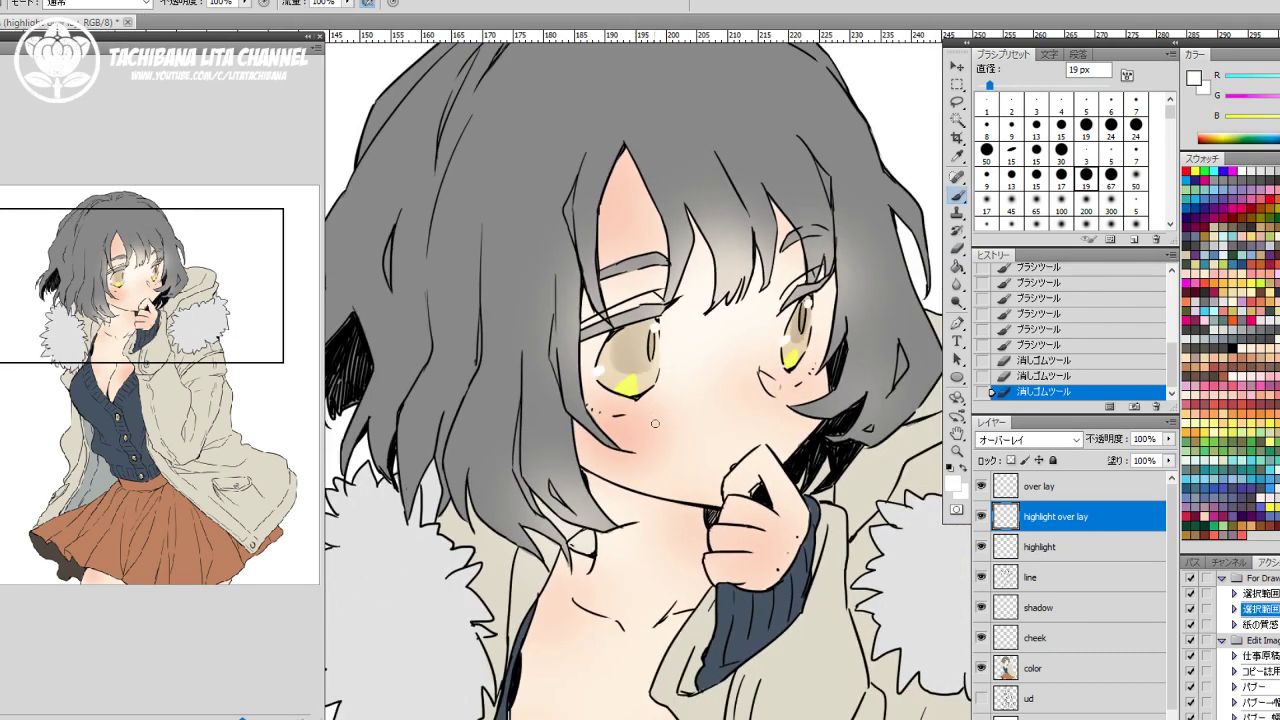
left_click(684, 408)
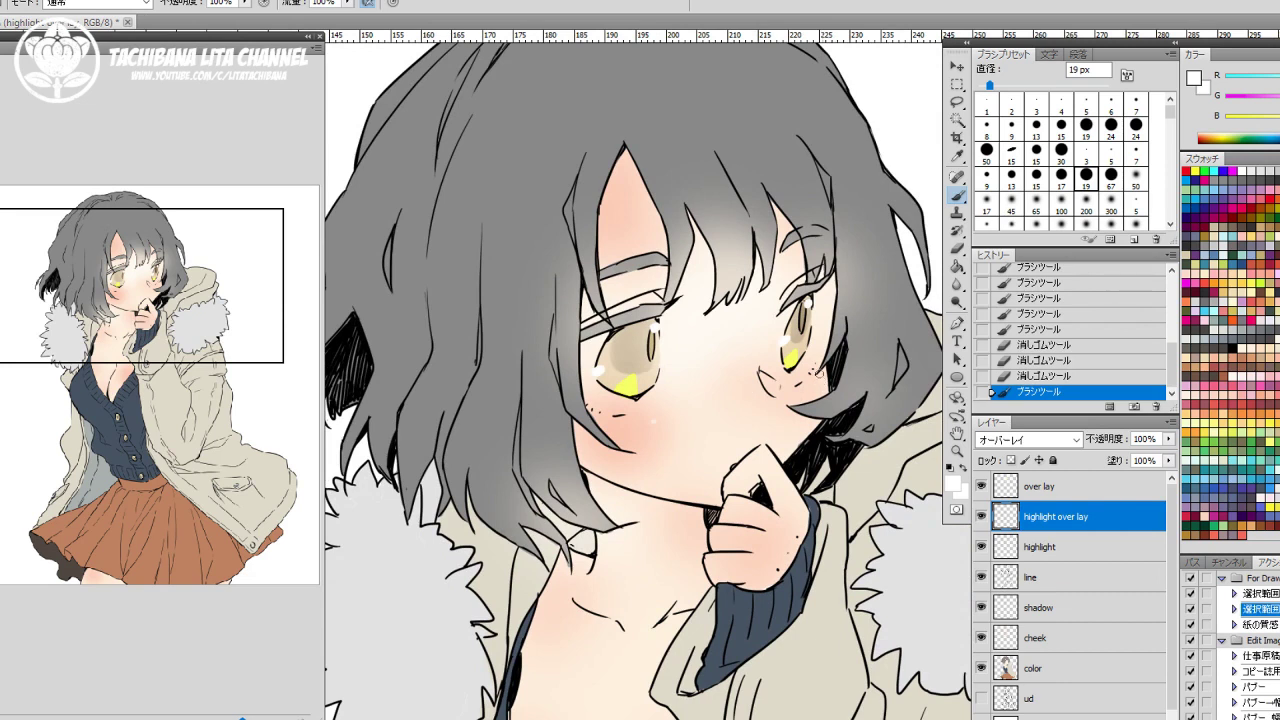
left_click(675, 421)
left_click(652, 420)
Paint a tiny white highlight on the nose with a 17 px brush and erase the excess around it.
key("comma")
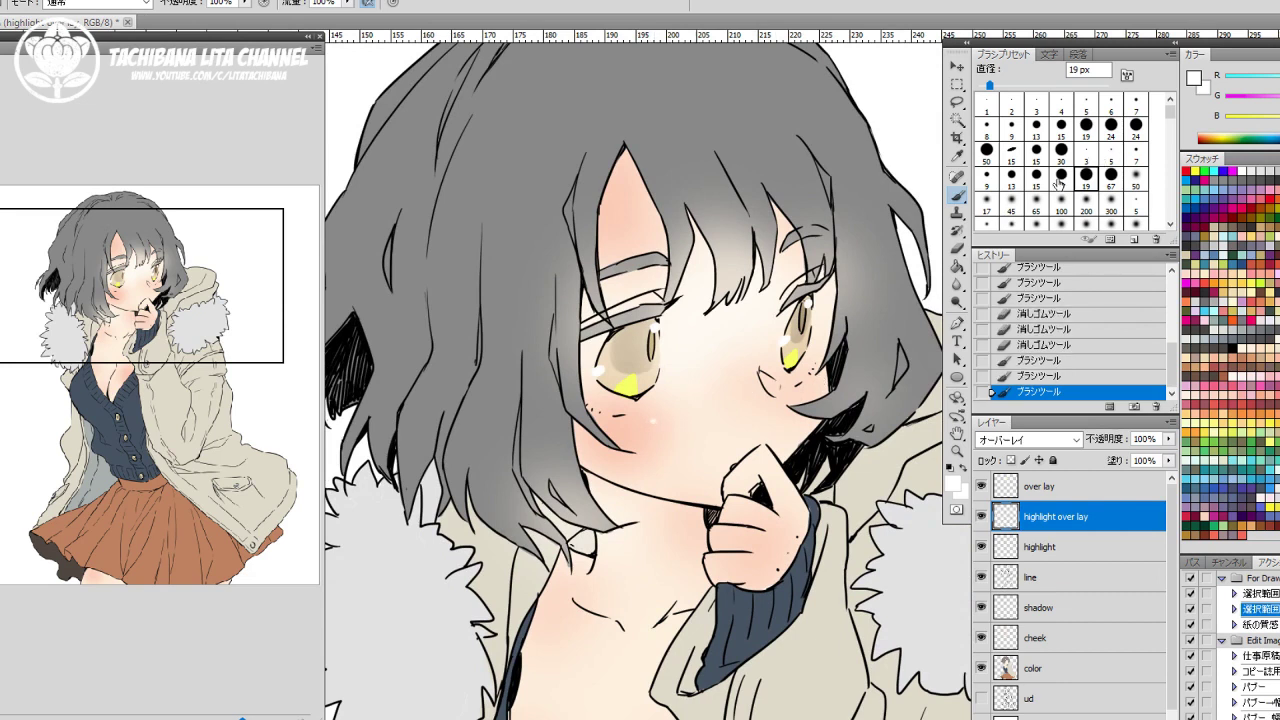
left_click(757, 372)
left_click(756, 376)
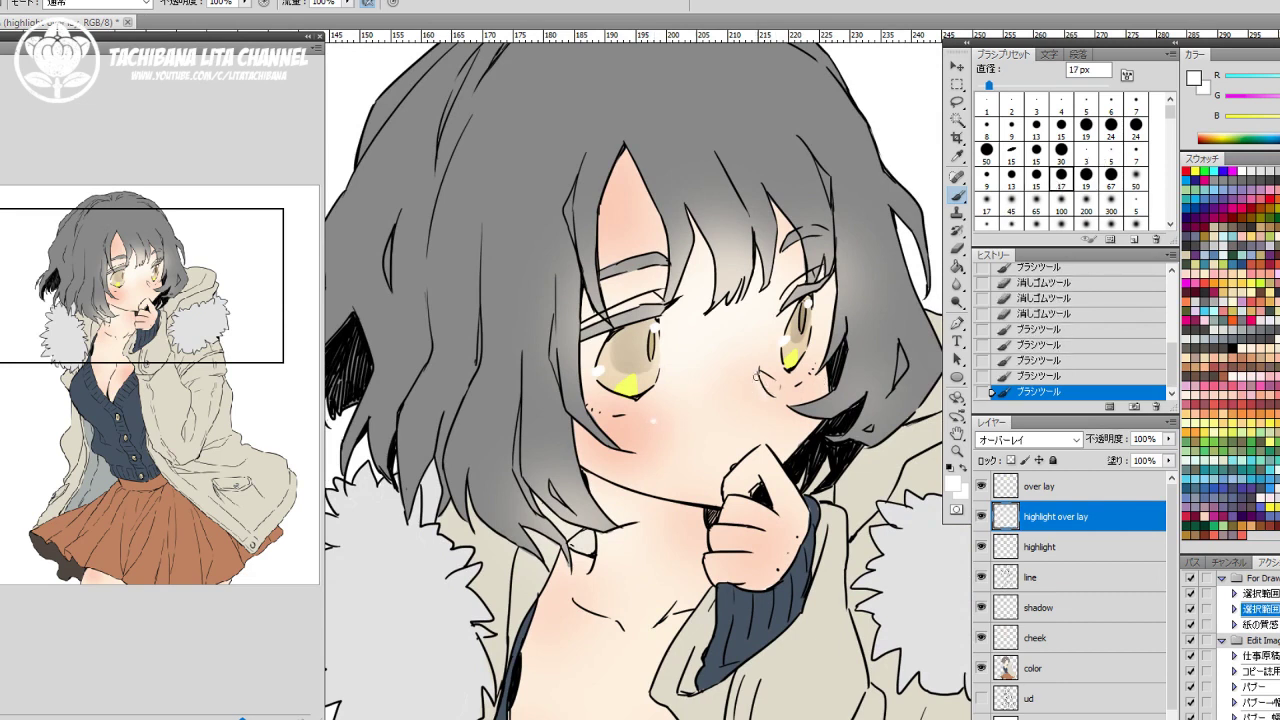
left_click(766, 386)
left_click(759, 385)
key("e")
left_click(772, 398)
left_click(785, 400)
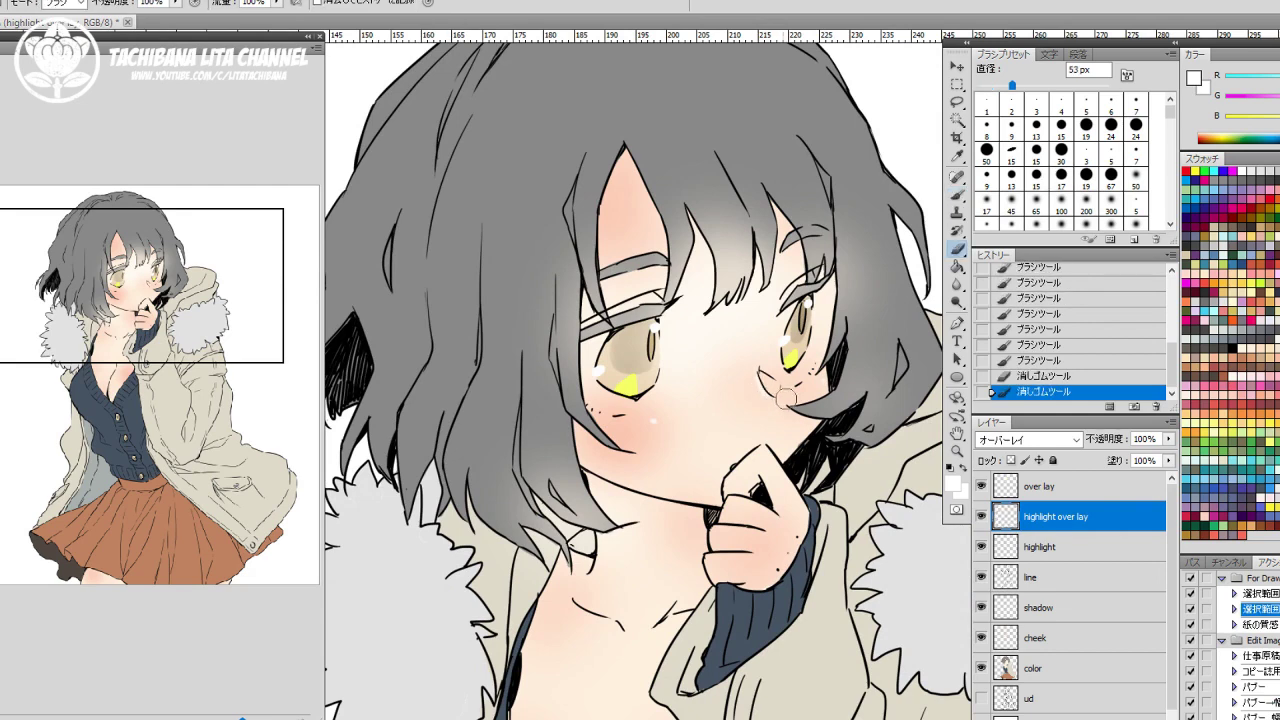
Dab small white highlights on the skin of the chest and stroke a white highlight along the cleavage line.
key("b")
left_click_drag(693, 372, 733, 407)
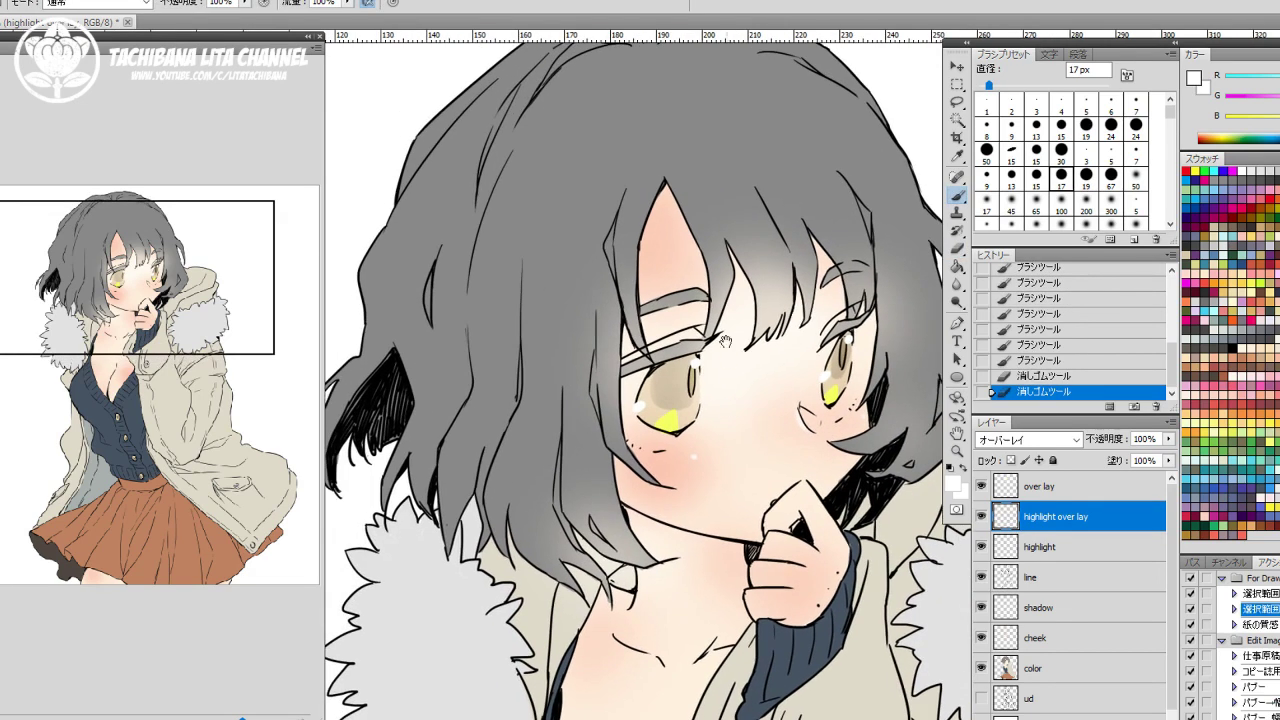
left_click(703, 287)
left_click(704, 288)
scroll(739, 531, "down", 5)
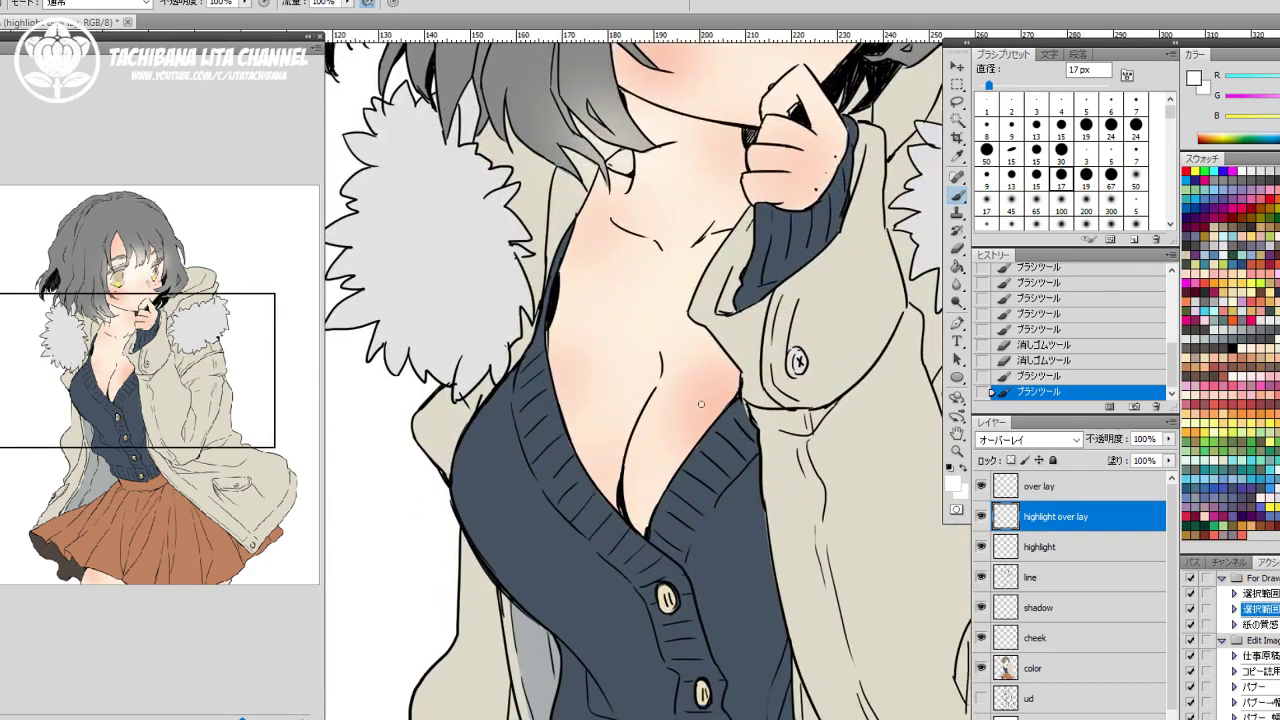
left_click(701, 407)
left_click(703, 400)
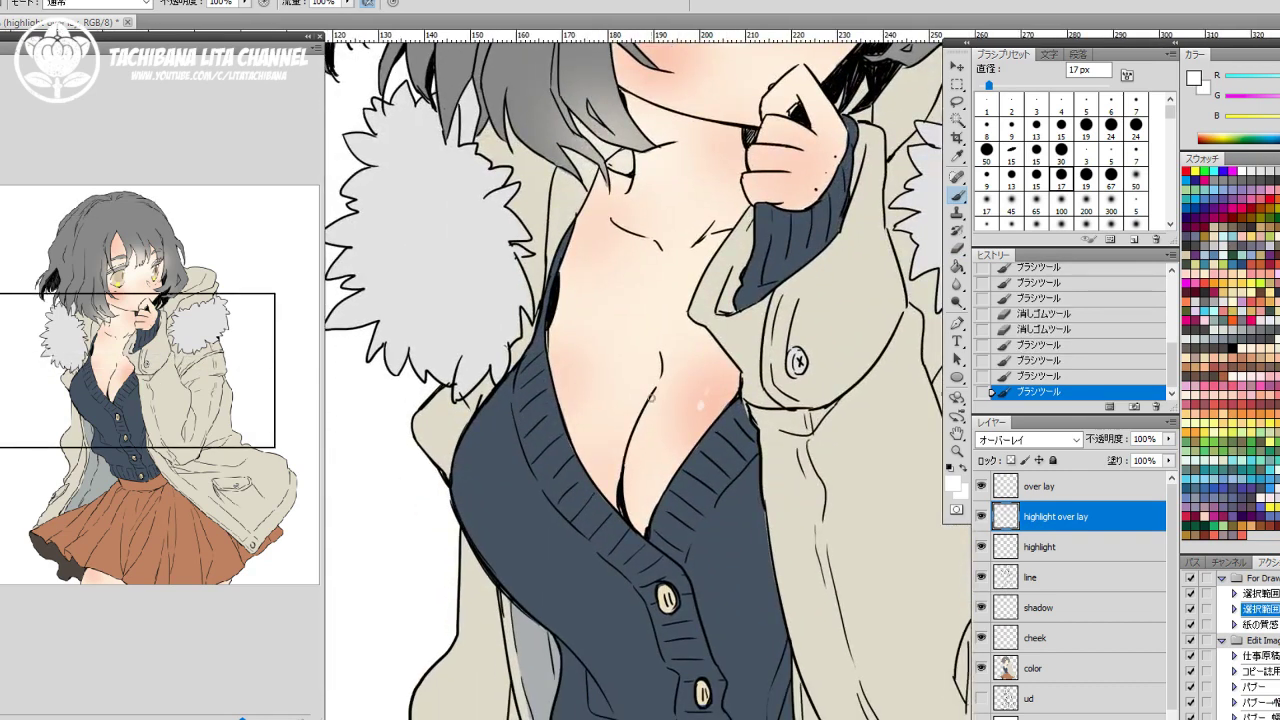
left_click_drag(651, 398, 625, 483)
left_click_drag(639, 424, 626, 500)
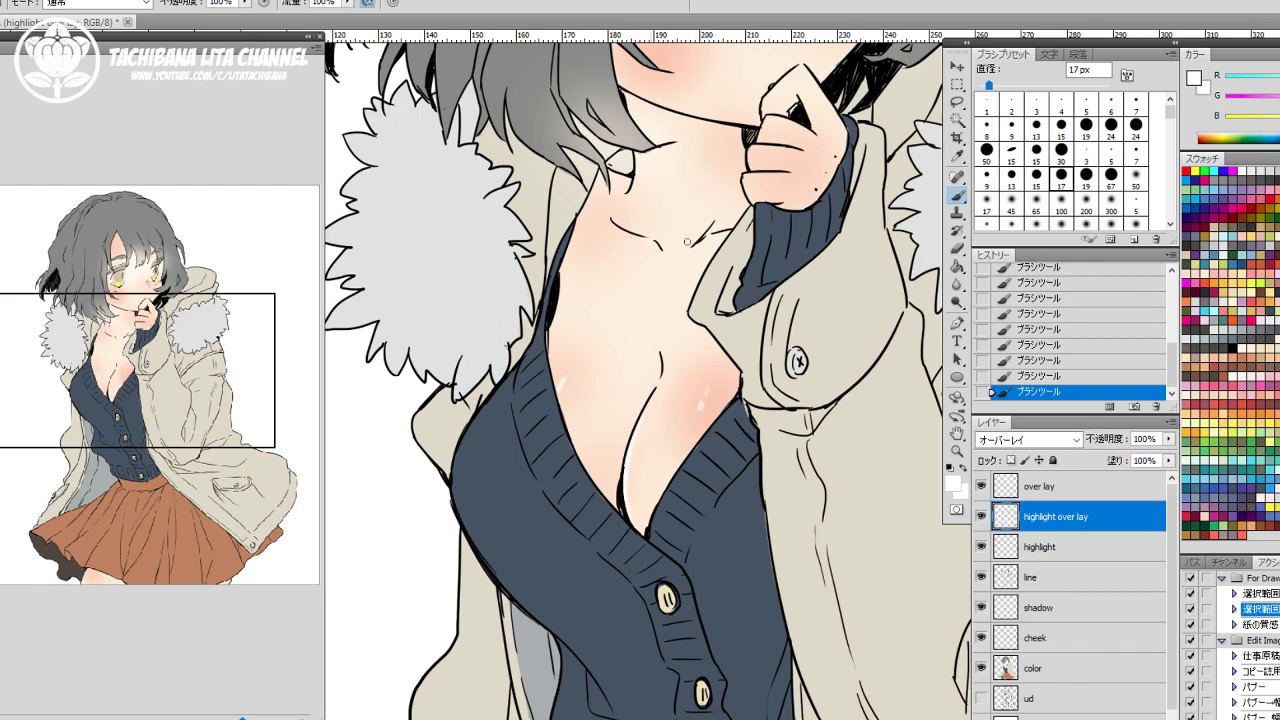
Paint white highlight strokes along the opening edge of the coat cuff around the raised hand's sleeve.
left_click_drag(740, 236, 565, 432)
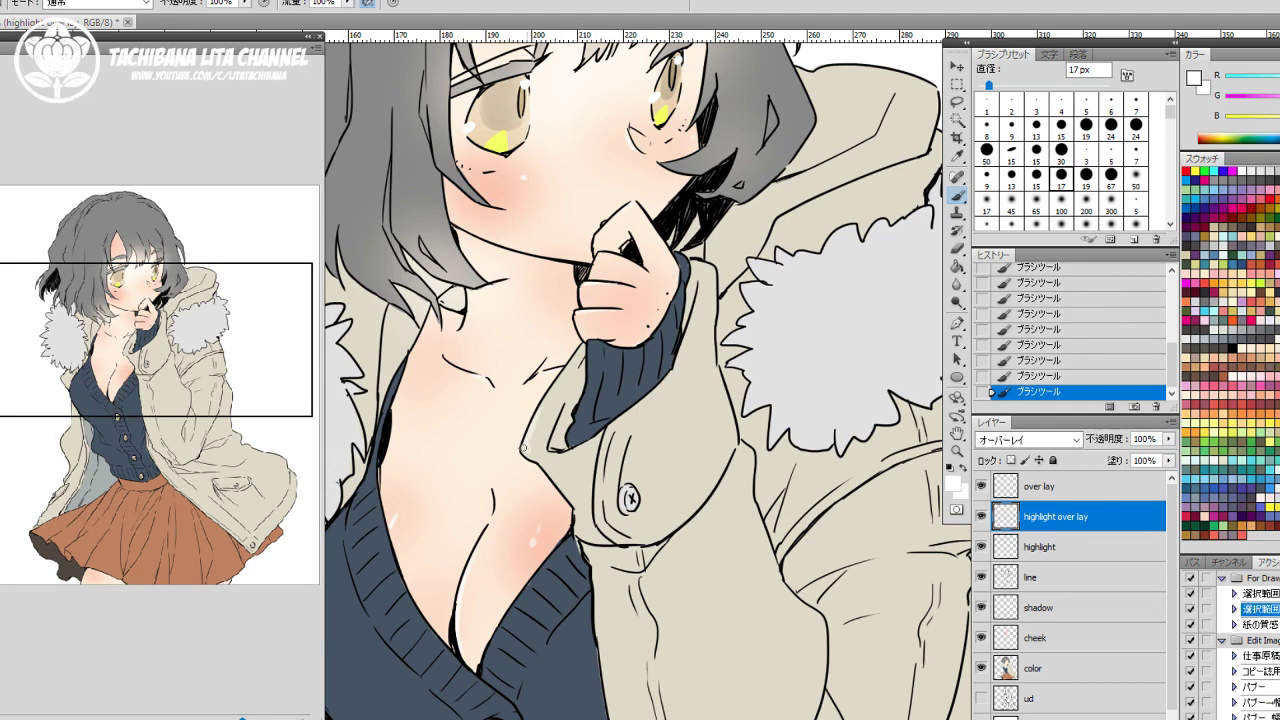
left_click_drag(527, 450, 562, 461)
left_click_drag(632, 420, 562, 461)
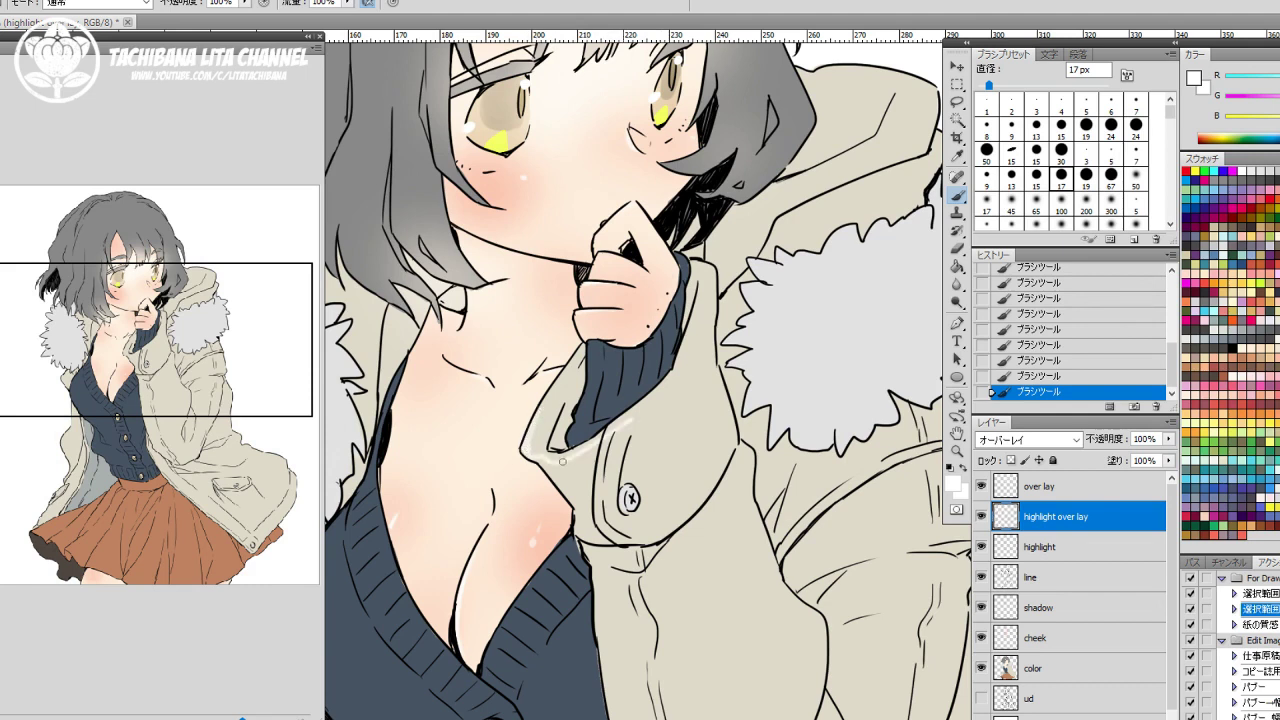
mouse_move(692, 339)
left_mouse_down()
mouse_move(586, 447)
mouse_move(530, 452)
mouse_move(621, 429)
left_mouse_up()
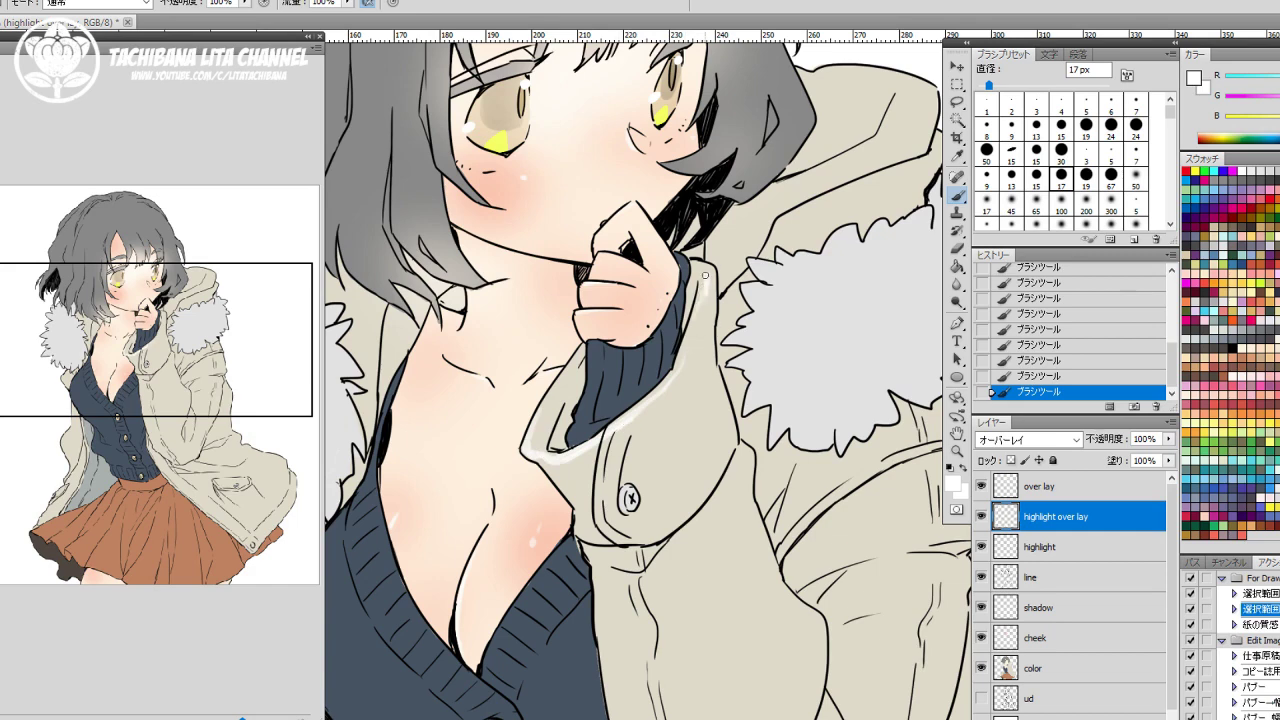
left_click_drag(703, 296, 696, 310)
mouse_move(541, 504)
left_mouse_down()
mouse_move(677, 440)
mouse_move(719, 486)
left_mouse_up()
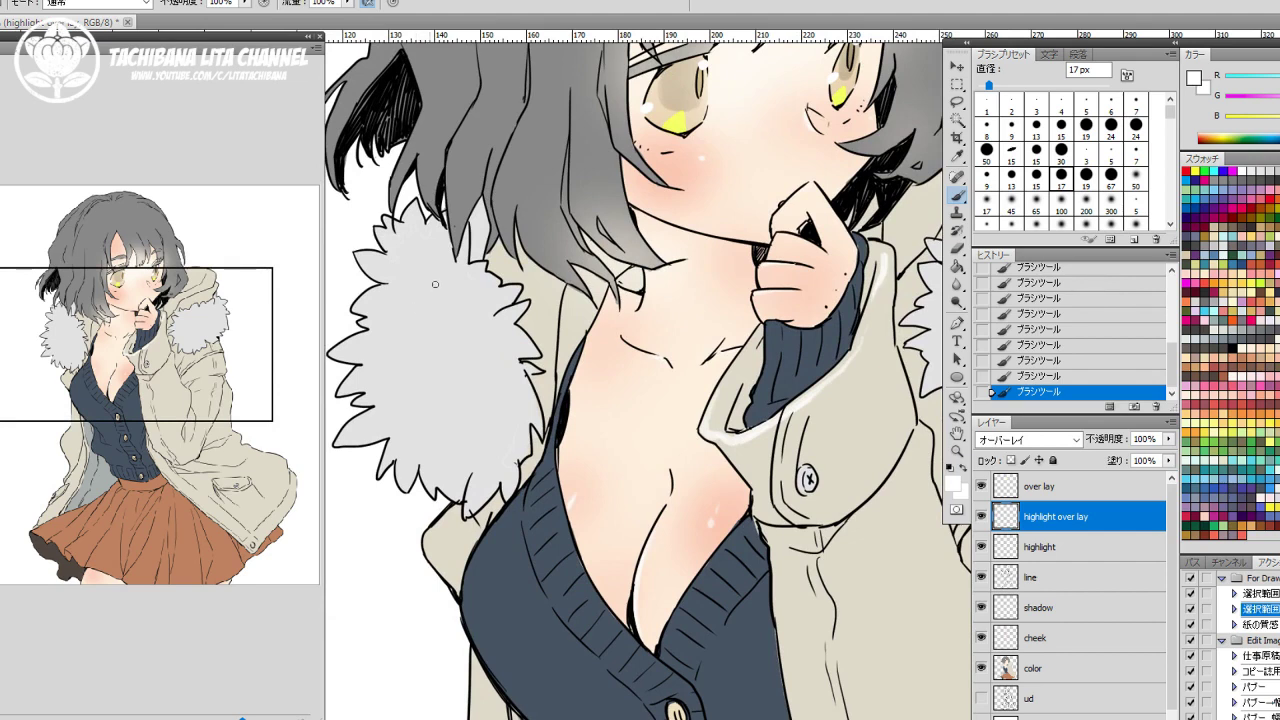
Paint white highlight strokes along the cardigan's neckline edge and the outer contour of its bust.
left_click_drag(710, 595, 672, 438)
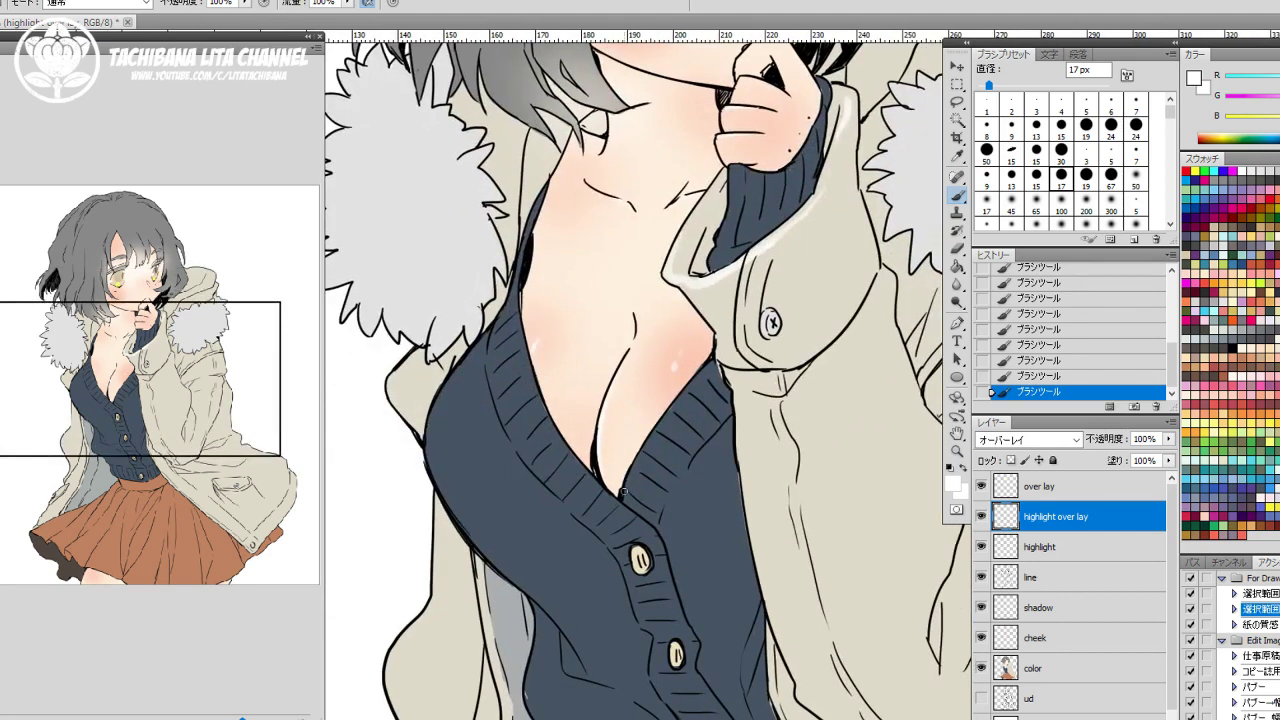
left_click_drag(622, 490, 702, 372)
left_click_drag(515, 308, 533, 398)
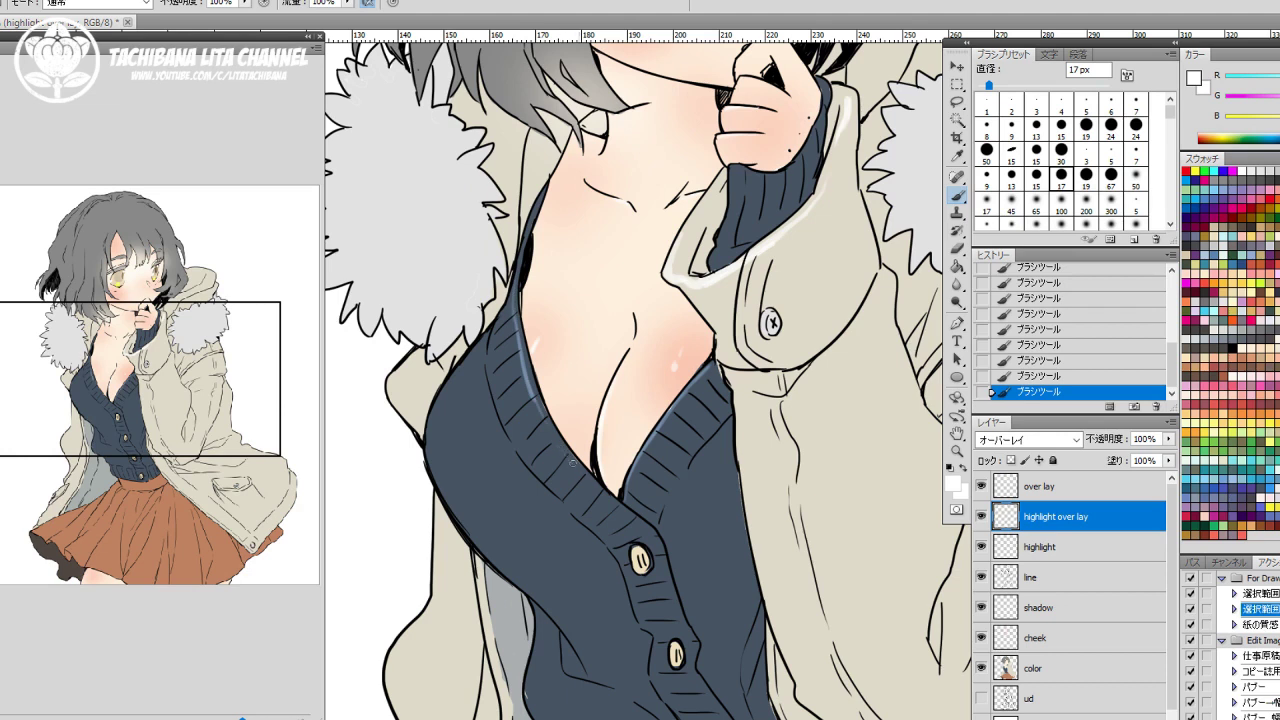
left_click_drag(612, 502, 655, 545)
left_click_drag(429, 441, 458, 370)
mouse_move(430, 415)
left_mouse_down()
mouse_move(507, 300)
mouse_move(491, 332)
left_mouse_up()
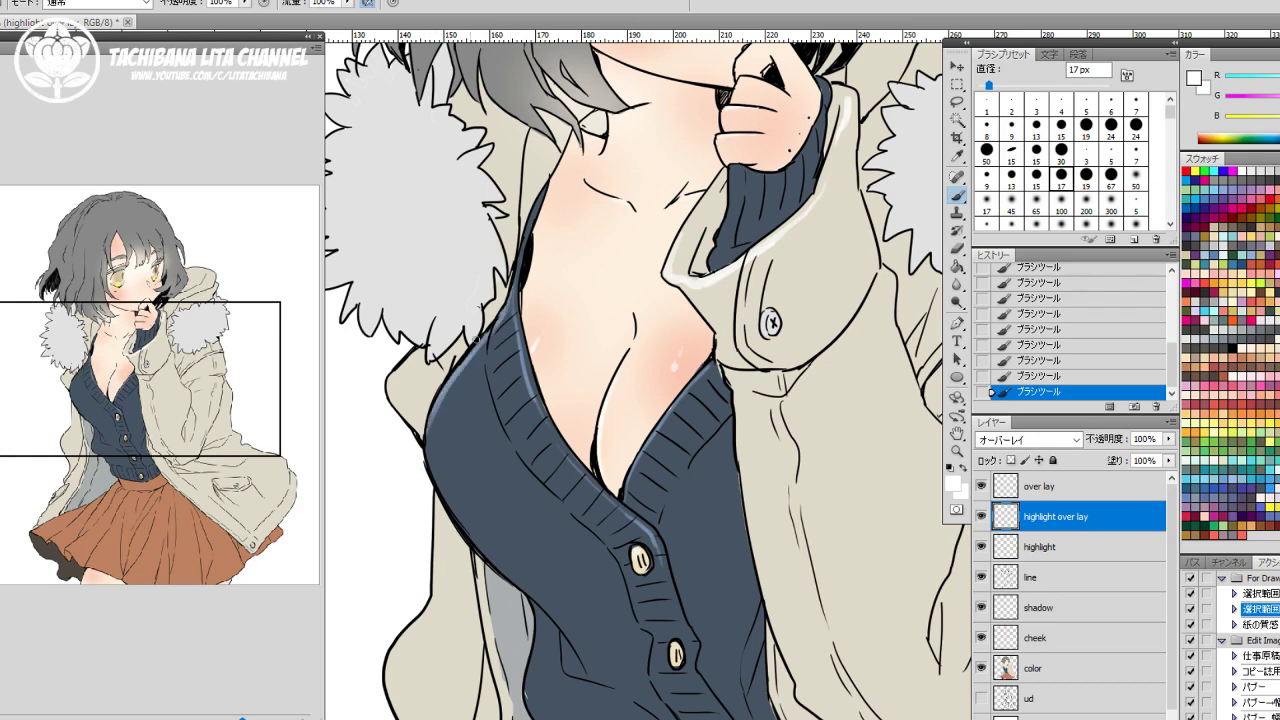
Add white highlights to the raised arm's knit sleeve and the coat edge beside the cardigan.
left_click_drag(754, 219, 661, 360)
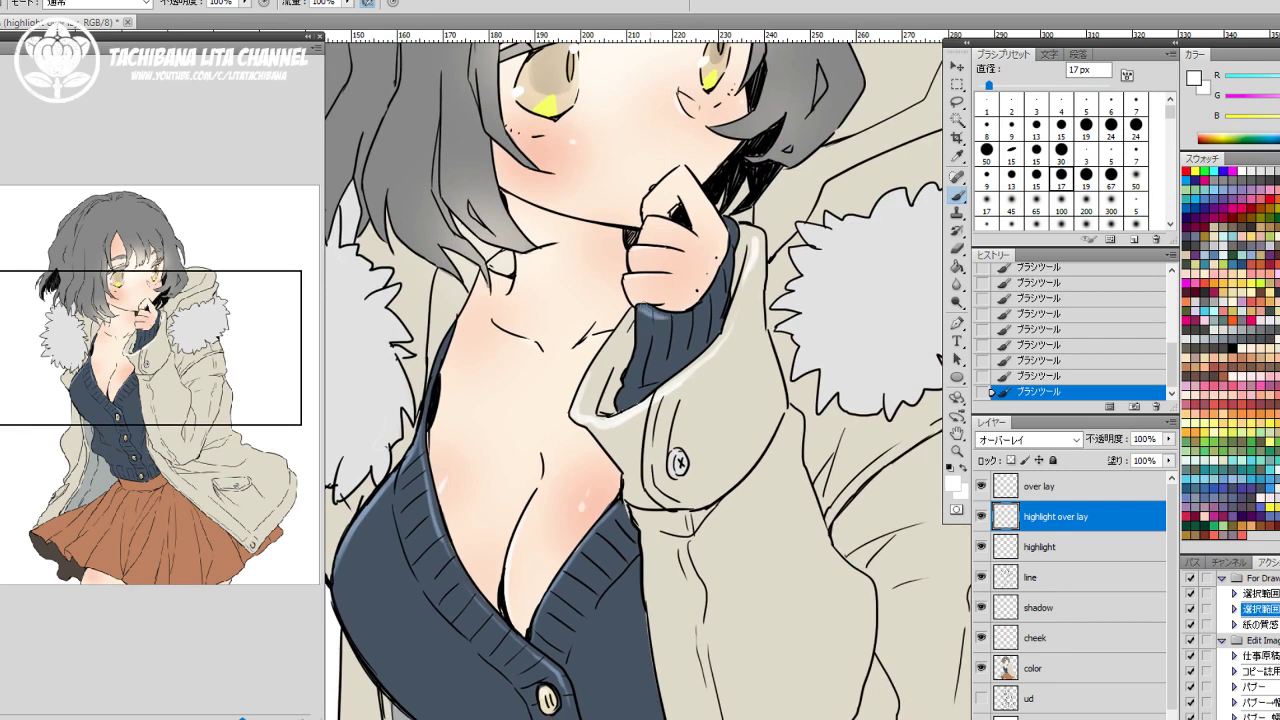
left_click_drag(717, 283, 735, 240)
left_click_drag(410, 490, 648, 327)
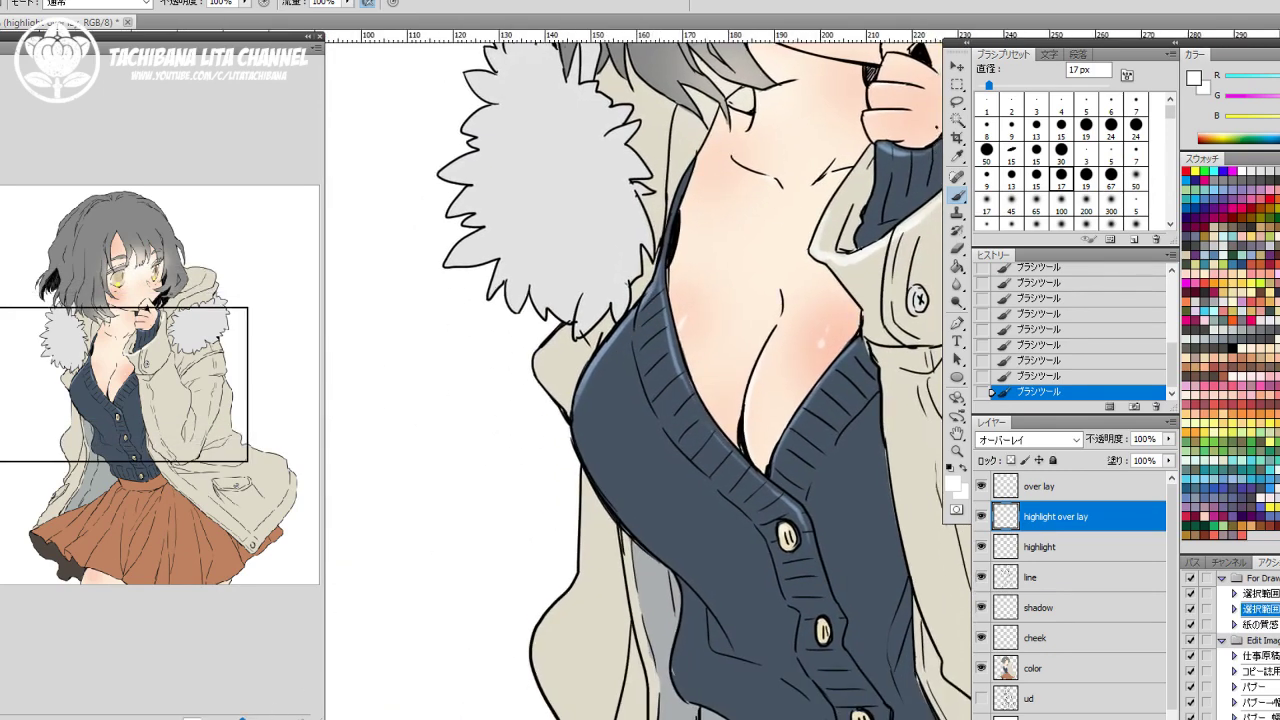
left_click(192, 719)
left_click_drag(709, 408, 619, 488)
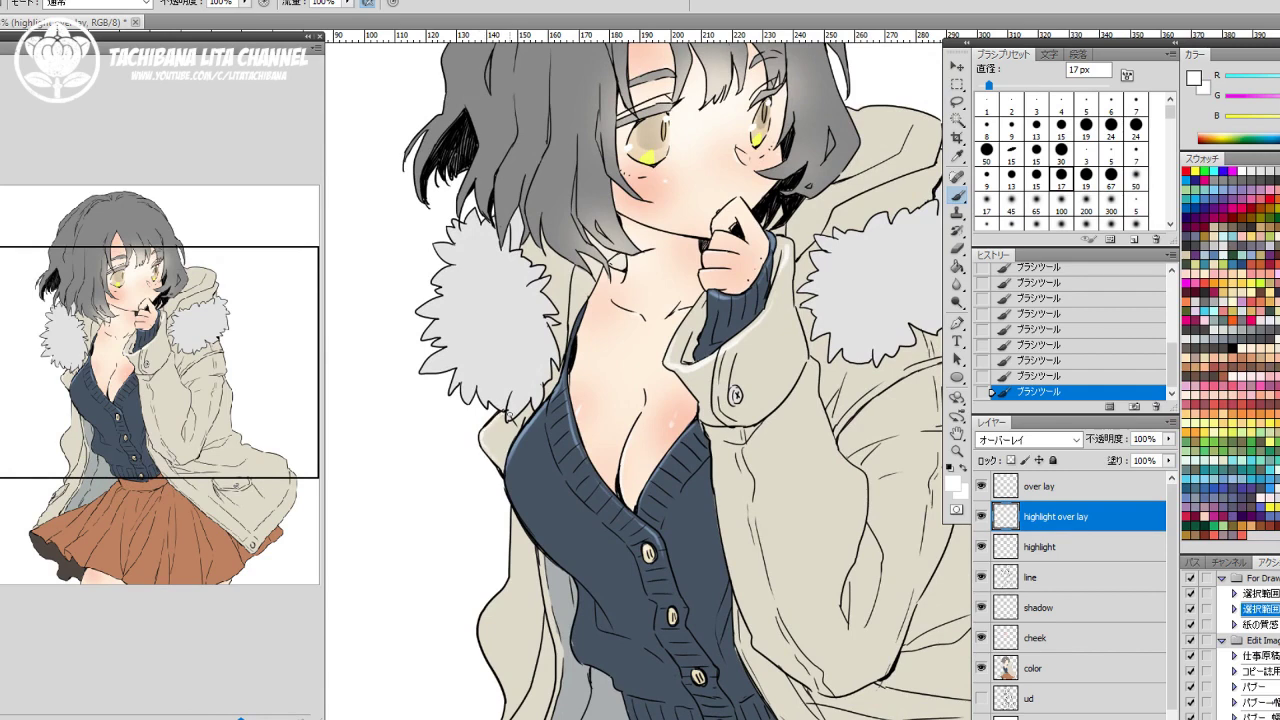
left_click_drag(508, 542, 554, 357)
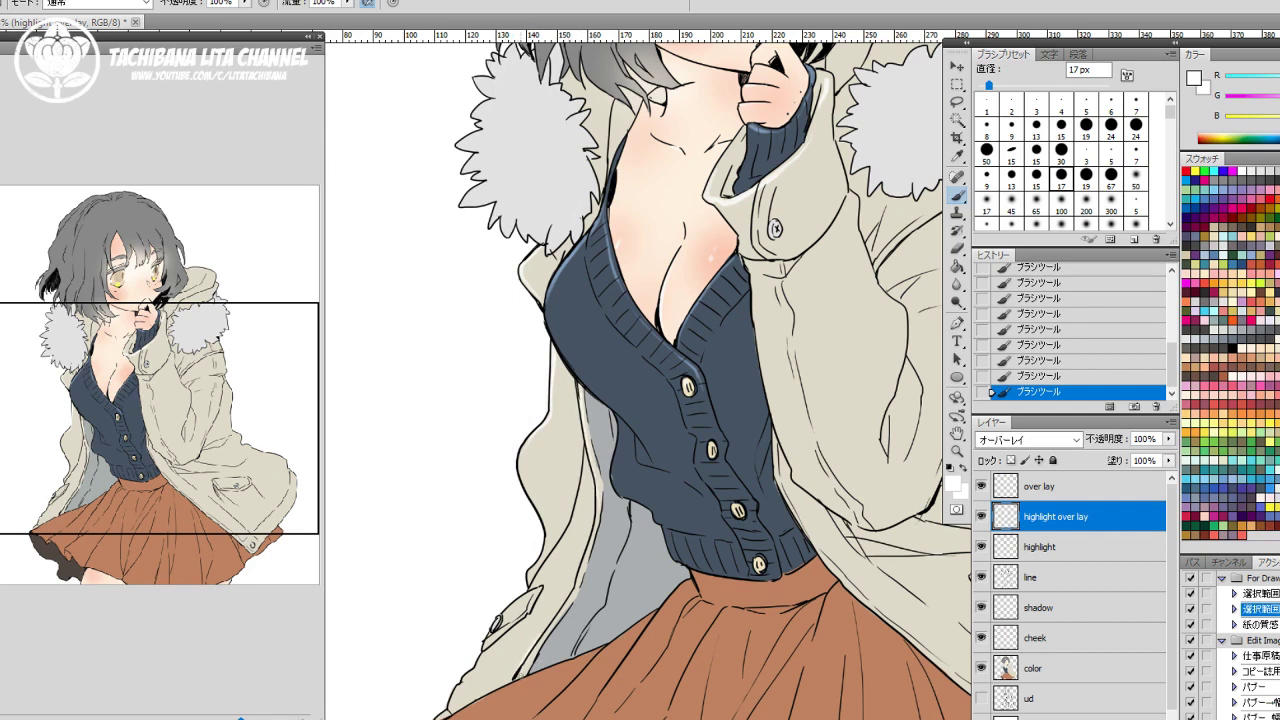
Paint white highlights along the coat's lower front edge beside the grey lining and the small pocket, erasing the excess.
key("e")
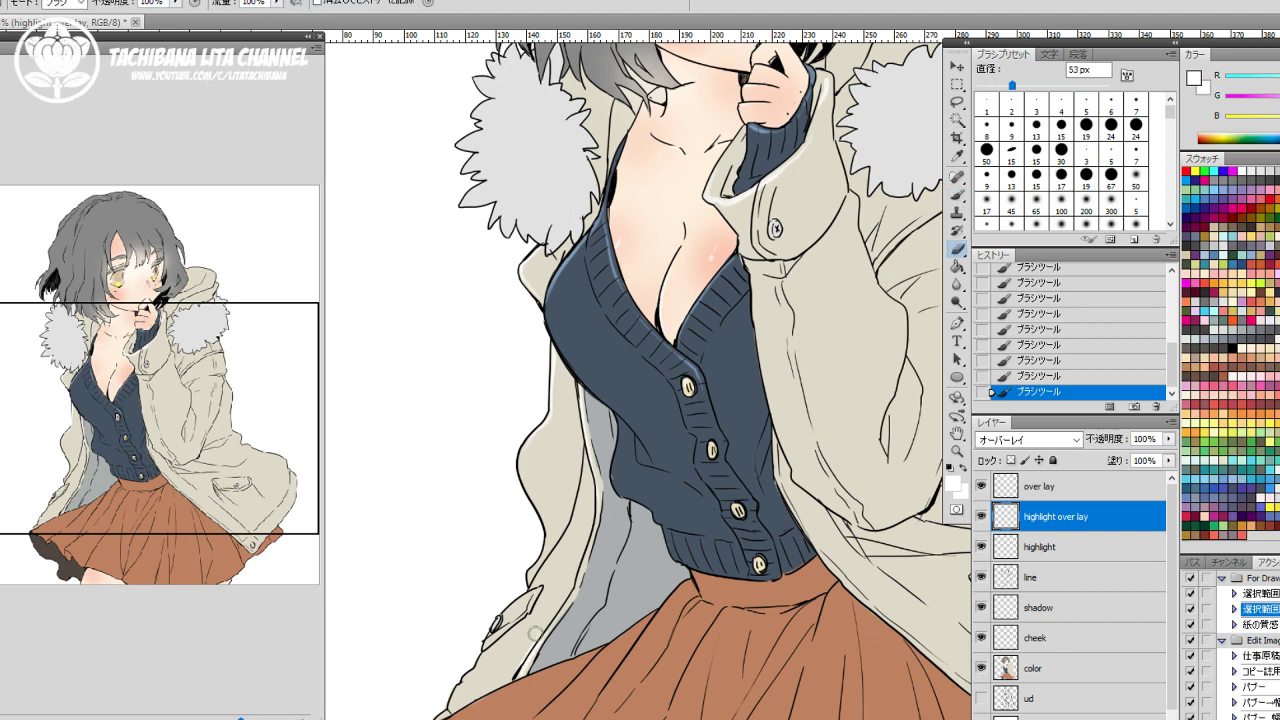
left_click_drag(538, 634, 528, 650)
key("b")
mouse_move(583, 562)
left_mouse_down()
mouse_move(551, 624)
mouse_move(540, 602)
left_mouse_up()
key("e")
key("b")
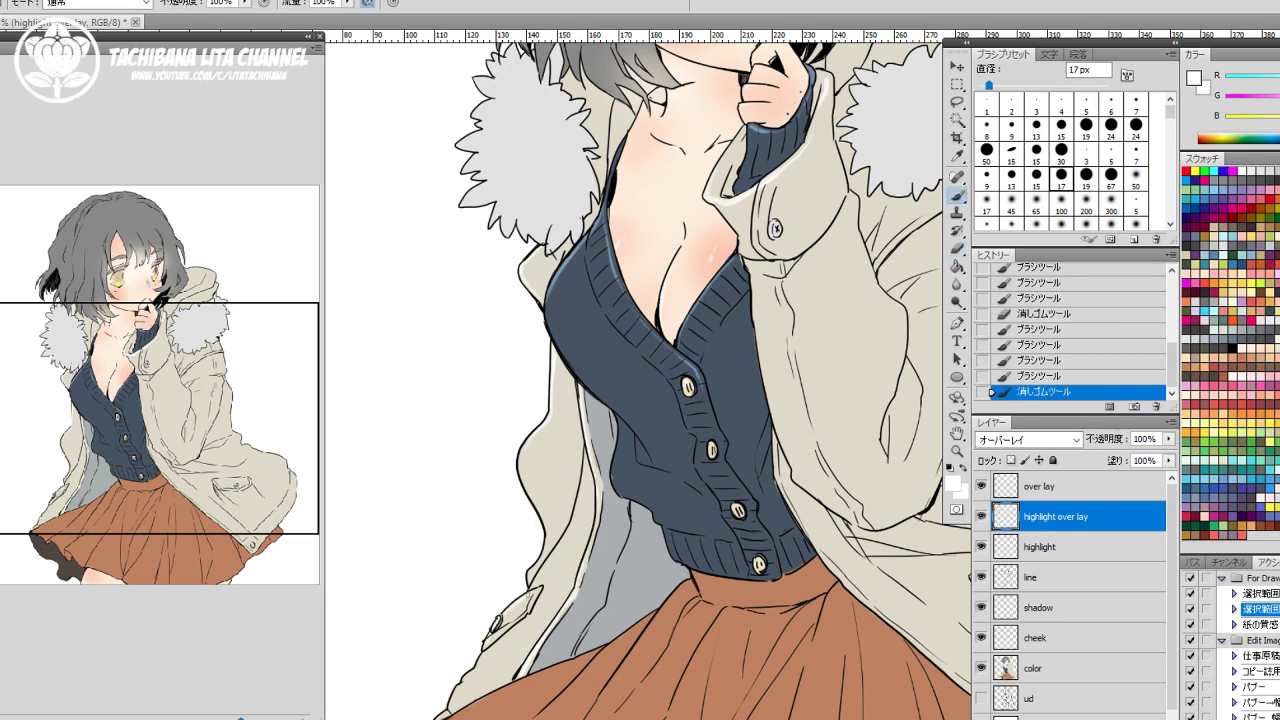
key("e")
left_click_drag(534, 590, 514, 590)
key("b")
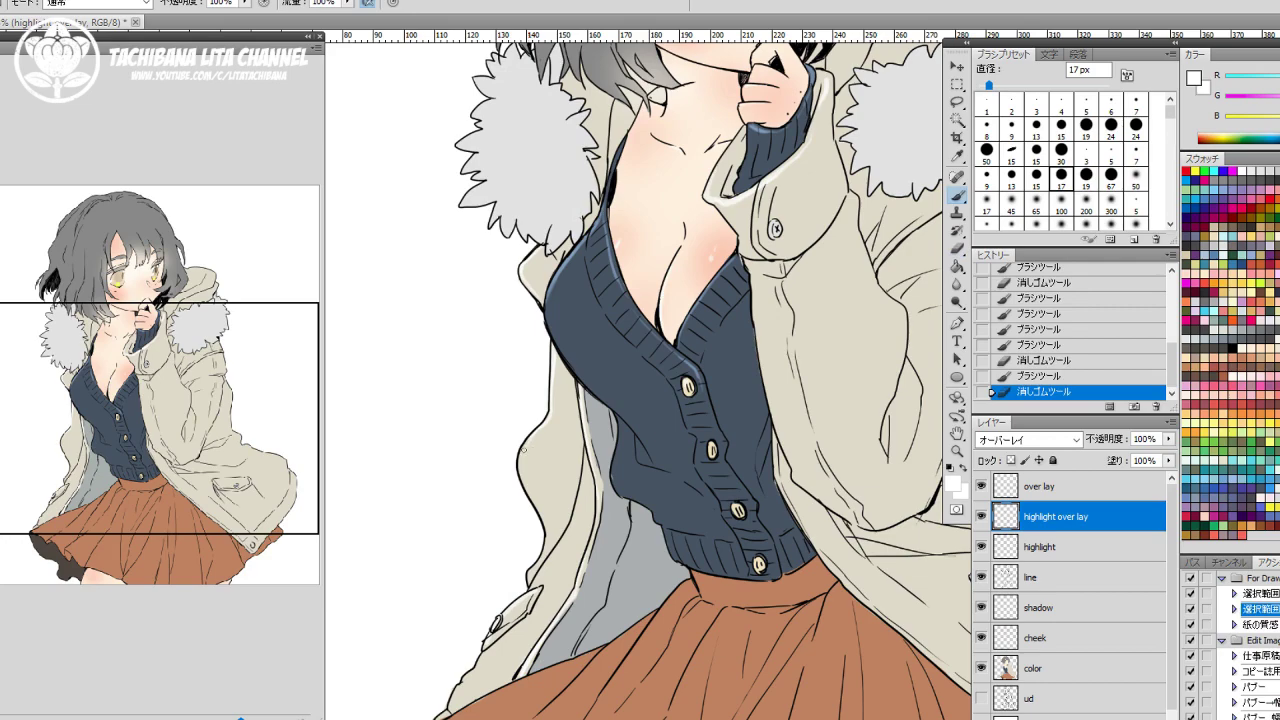
Stroke white highlights along the wavy outer contour of the coat panel above the small pocket.
left_click_drag(524, 450, 543, 424)
left_click_drag(523, 452, 540, 428)
left_click_drag(522, 456, 530, 490)
left_click_drag(528, 484, 544, 535)
Paint white highlight strokes along the cuff seam and the long front edge of the raised coat sleeve.
key("space")
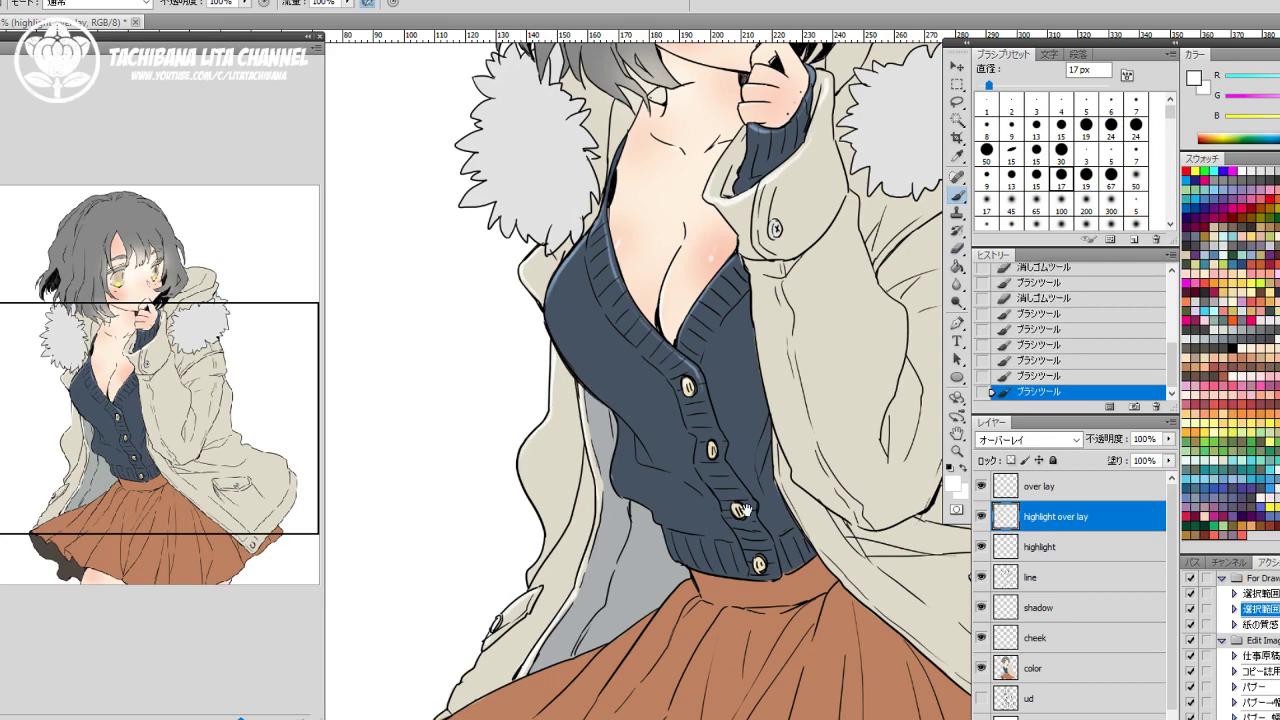
mouse_move(747, 510)
left_mouse_down()
mouse_move(513, 442)
mouse_move(534, 668)
mouse_move(553, 645)
left_mouse_up()
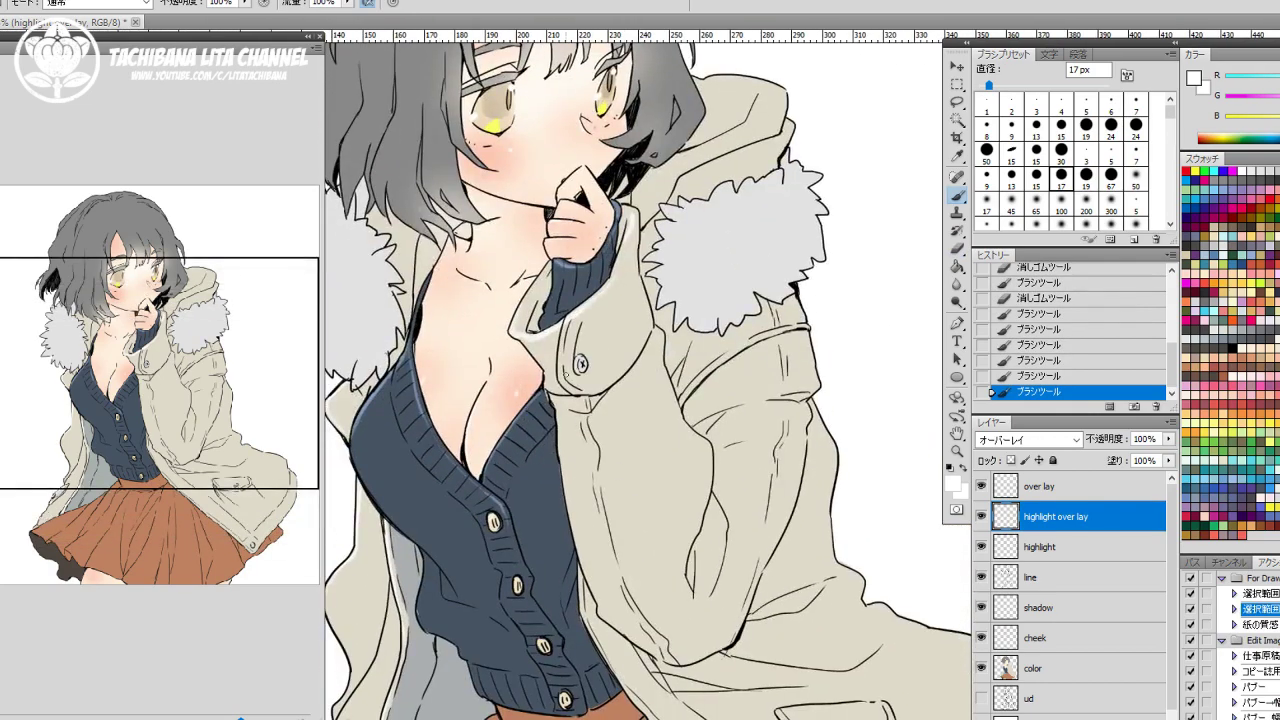
left_click_drag(568, 320, 562, 366)
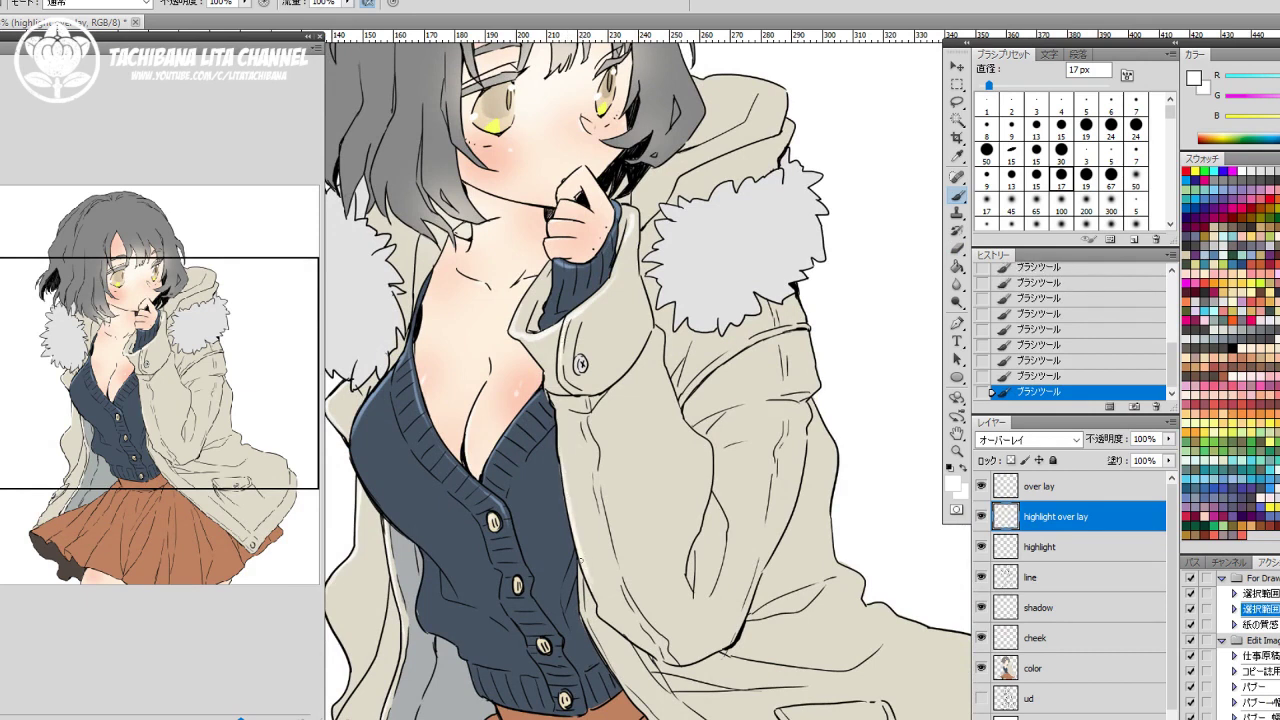
left_click_drag(600, 615, 607, 622)
mouse_move(556, 433)
left_mouse_down()
mouse_move(656, 399)
mouse_move(661, 357)
mouse_move(665, 389)
mouse_move(764, 284)
mouse_move(673, 404)
left_mouse_up()
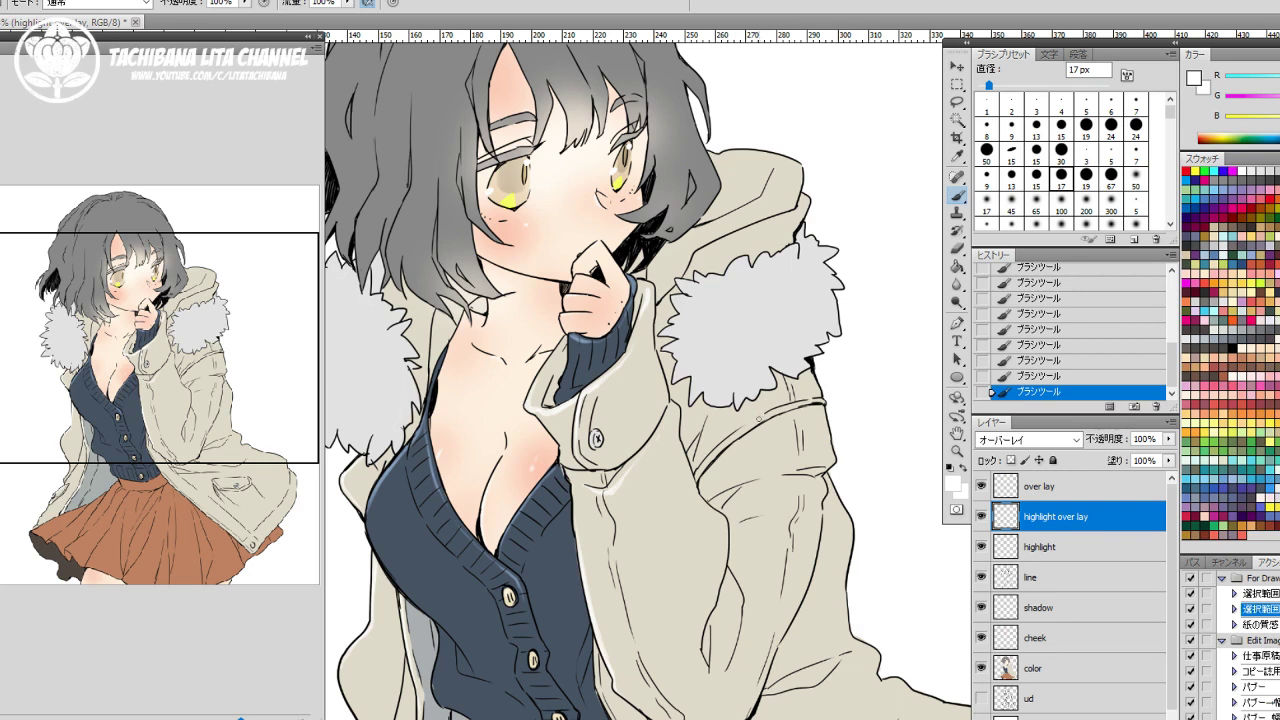
On the over lay layer, brush a pale blue tint over the hair, fur trim and cardigan bust with the soft 300 px brush.
left_click(1084, 486)
left_click(1121, 207)
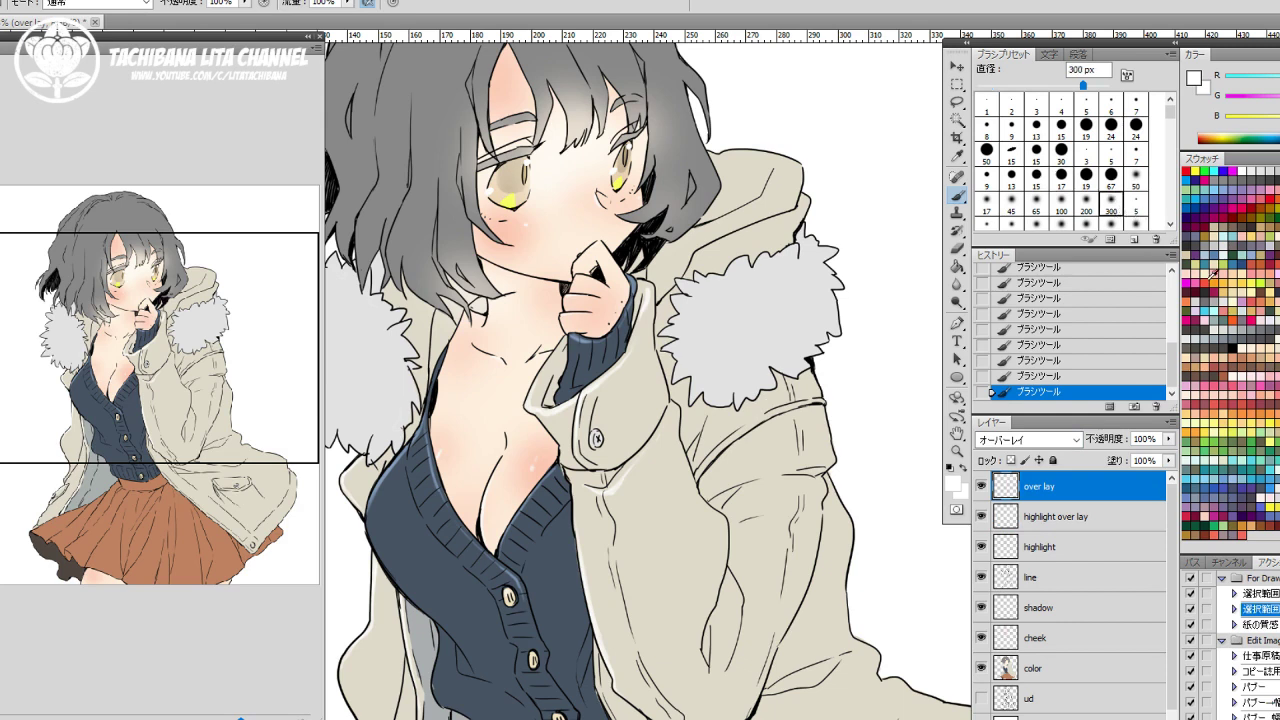
left_click(1238, 468)
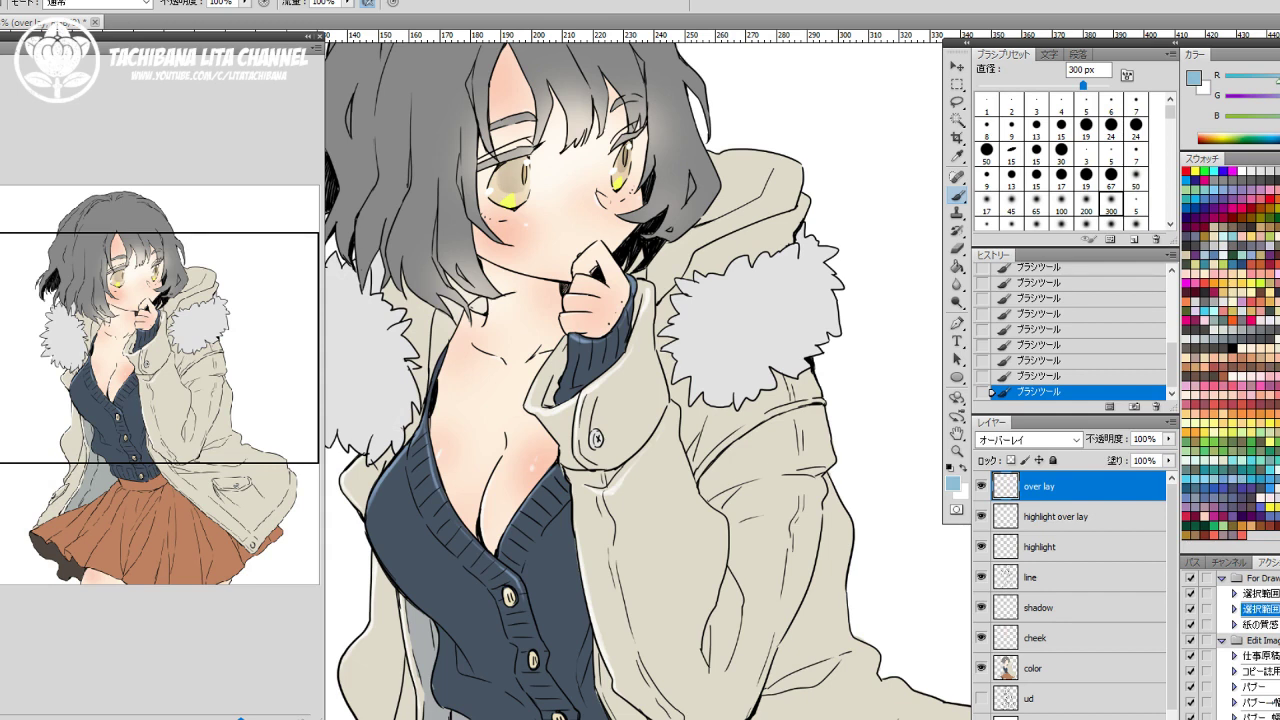
left_click(1234, 330)
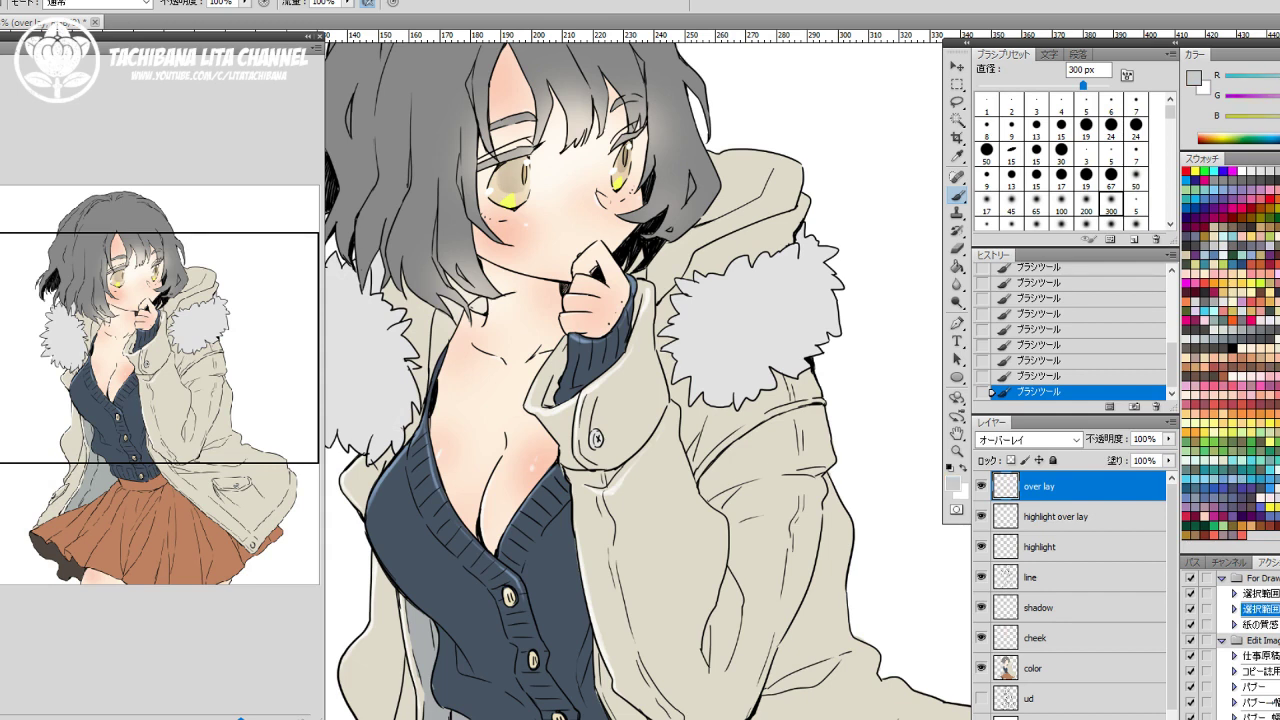
left_click(188, 717)
left_click_drag(565, 352, 628, 383)
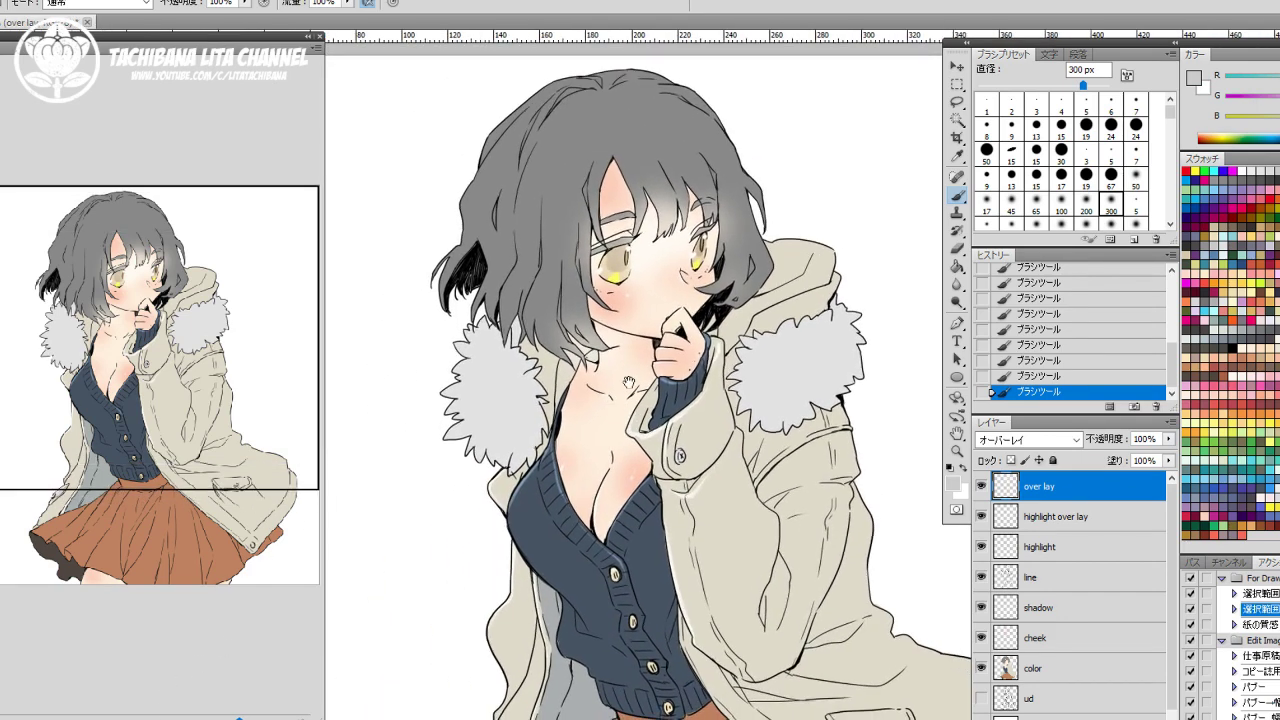
left_click(1202, 254)
mouse_move(490, 145)
left_mouse_down()
mouse_move(537, 172)
mouse_move(489, 145)
mouse_move(477, 178)
mouse_move(530, 172)
left_mouse_up()
mouse_move(705, 130)
left_mouse_down()
mouse_move(745, 150)
mouse_move(715, 125)
mouse_move(678, 175)
left_mouse_up()
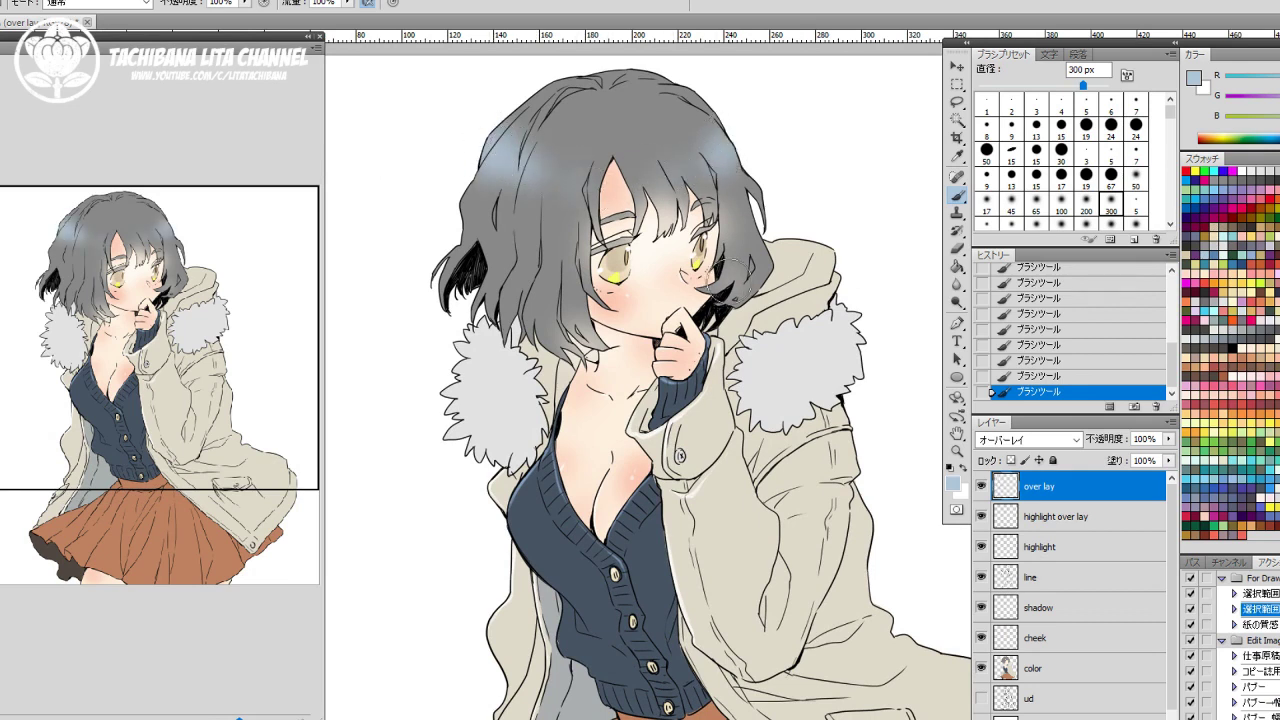
mouse_move(475, 275)
left_mouse_down()
mouse_move(442, 302)
mouse_move(458, 318)
left_mouse_up()
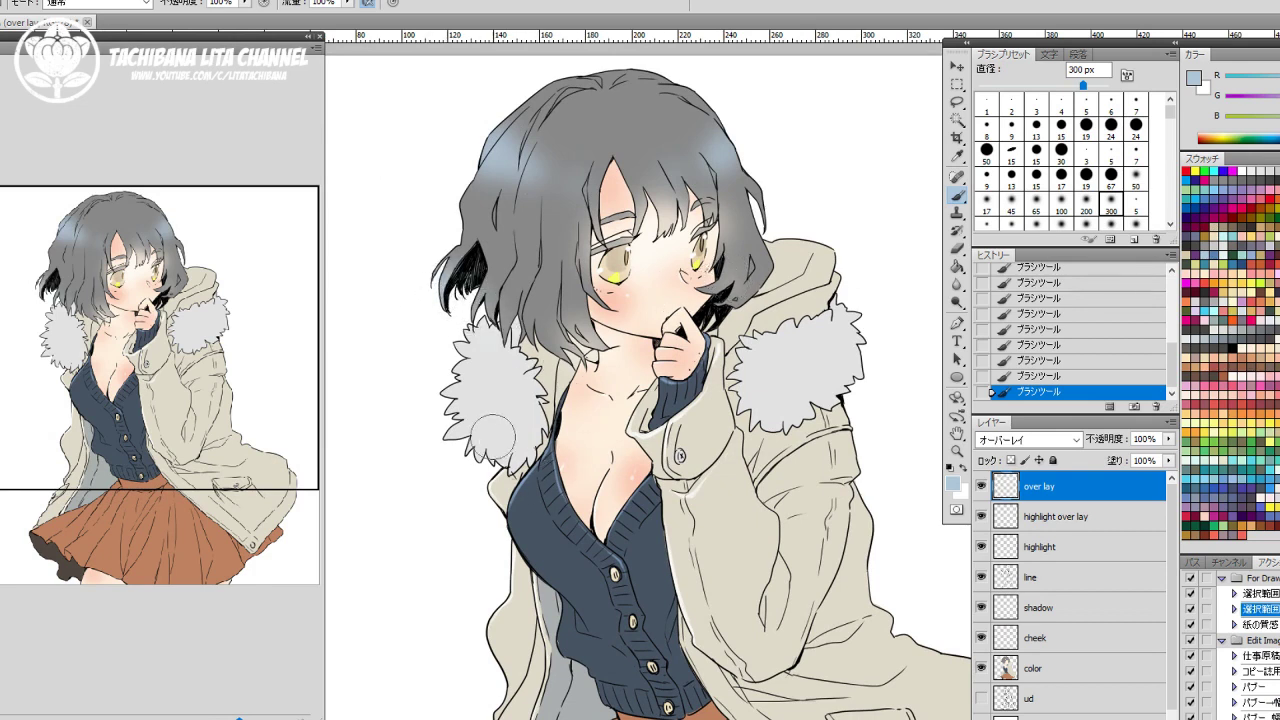
mouse_move(500, 443)
left_mouse_down()
mouse_move(496, 504)
mouse_move(512, 524)
mouse_move(512, 486)
mouse_move(533, 507)
mouse_move(521, 460)
mouse_move(540, 586)
left_mouse_up()
Enlarge the soft brush to 607 px and tint the skirt's hem and sides and the coat lining pale blue.
scroll(540, 588, "down", 5)
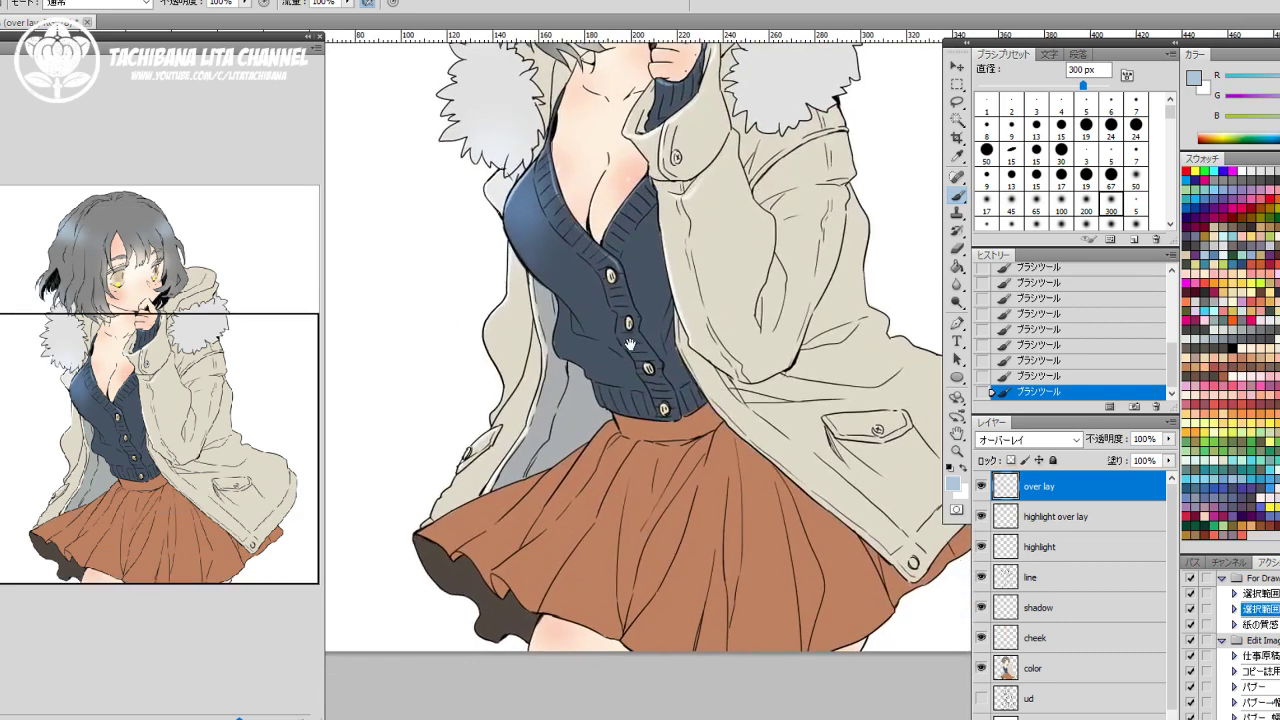
left_click_drag(1083, 85, 1098, 85)
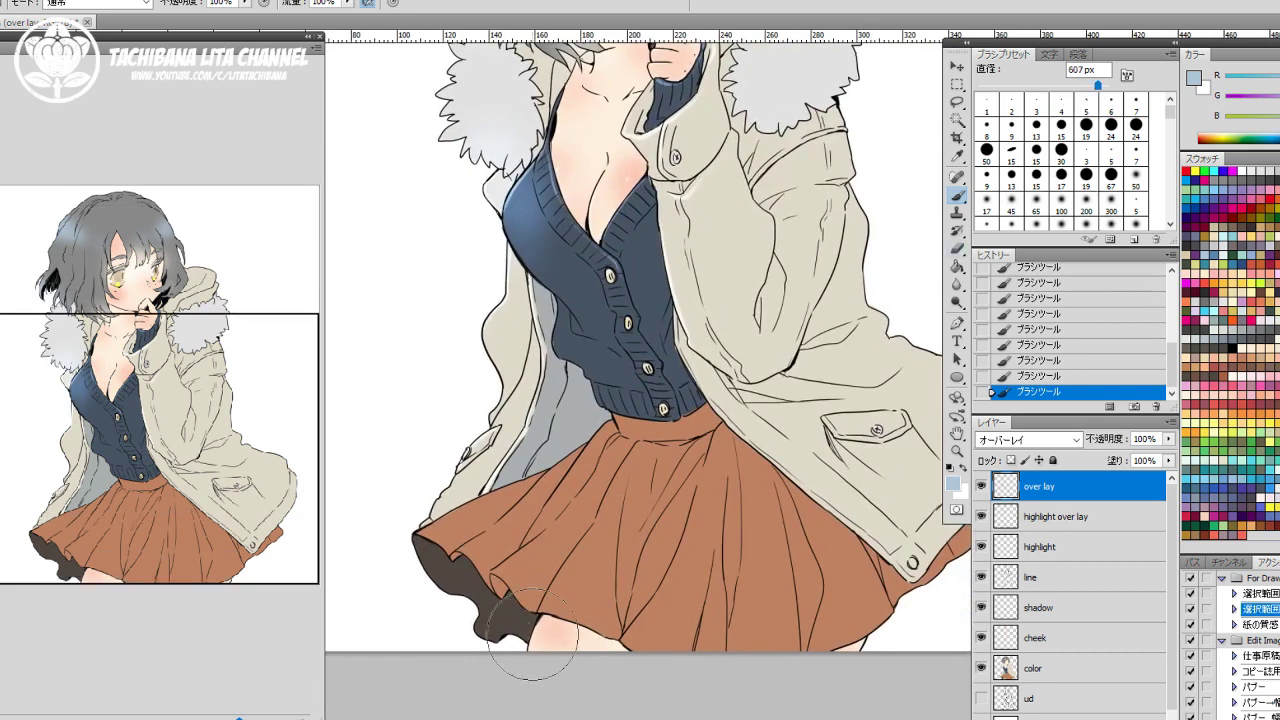
mouse_move(529, 637)
left_mouse_down()
mouse_move(479, 620)
mouse_move(492, 627)
mouse_move(462, 648)
mouse_move(408, 592)
left_mouse_up()
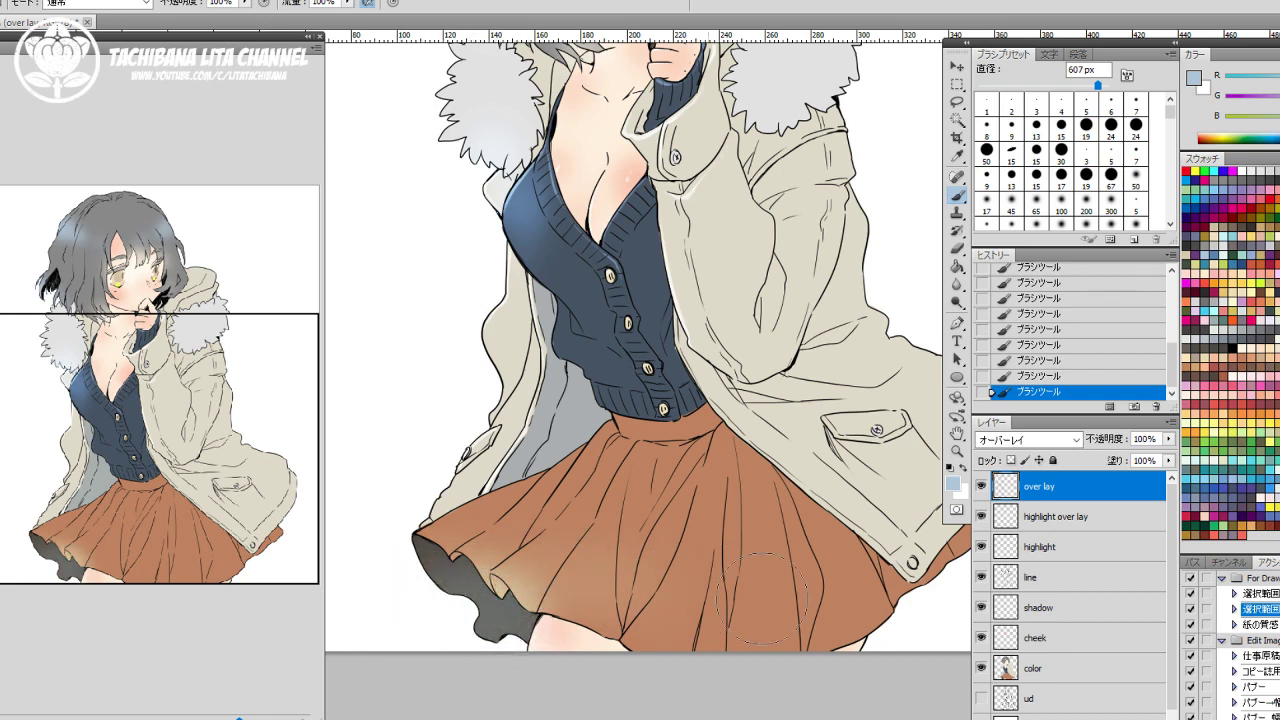
mouse_move(466, 462)
left_mouse_down()
mouse_move(538, 410)
mouse_move(538, 445)
mouse_move(510, 458)
mouse_move(590, 480)
left_mouse_up()
mouse_move(663, 525)
left_mouse_down()
mouse_move(513, 480)
mouse_move(516, 563)
mouse_move(422, 546)
mouse_move(494, 580)
mouse_move(542, 498)
mouse_move(608, 567)
mouse_move(790, 626)
mouse_move(880, 615)
mouse_move(925, 575)
mouse_move(804, 667)
mouse_move(766, 657)
mouse_move(824, 678)
left_mouse_up()
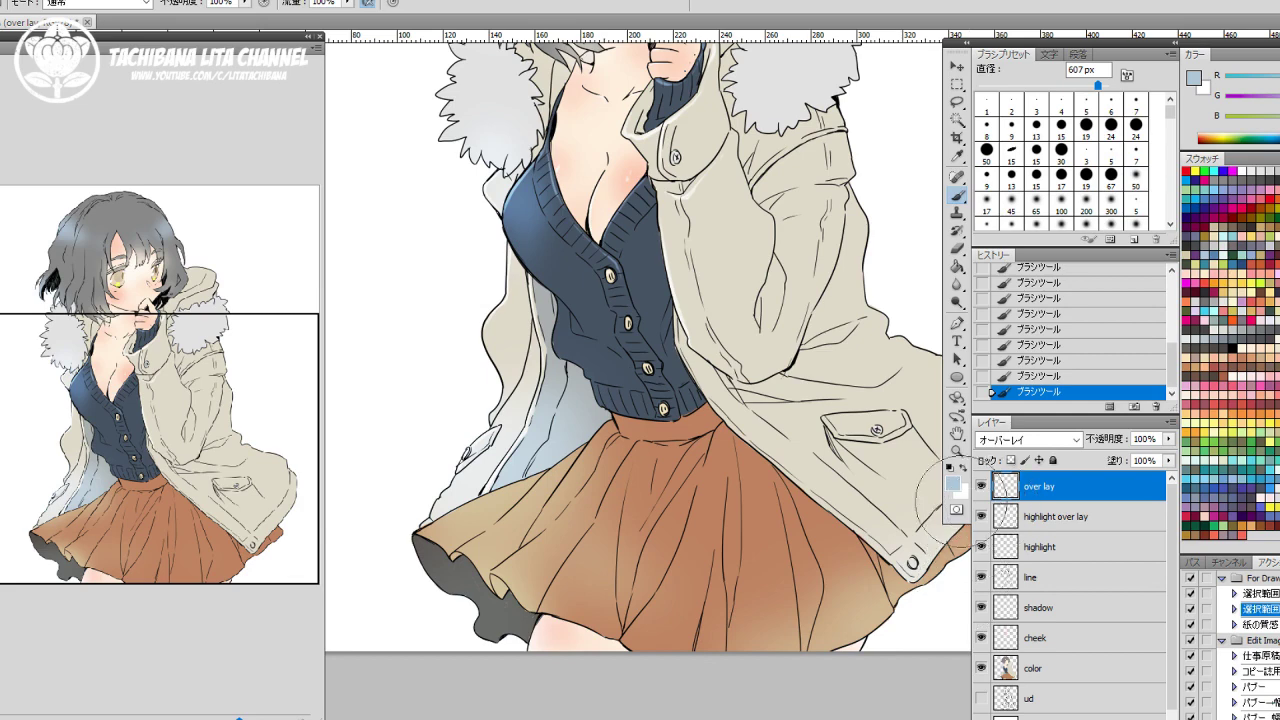
Brush the pale blue tint over the coat's lower flap, its upper sleeve and the fur trim on that side.
left_click_drag(832, 545, 678, 624)
mouse_move(788, 559)
left_mouse_down()
mouse_move(824, 570)
mouse_move(849, 527)
mouse_move(818, 497)
mouse_move(714, 546)
left_mouse_up()
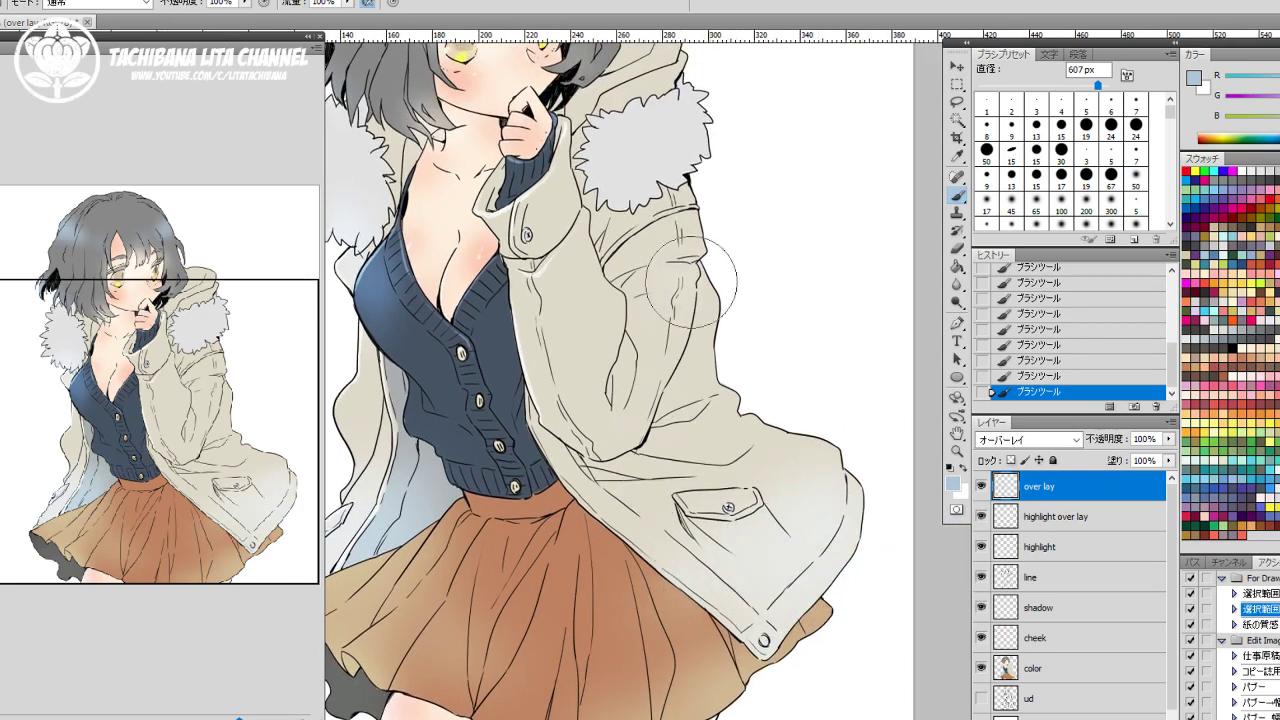
mouse_move(714, 282)
left_mouse_down()
mouse_move(701, 206)
mouse_move(674, 138)
mouse_move(677, 177)
mouse_move(700, 154)
mouse_move(698, 212)
left_mouse_up()
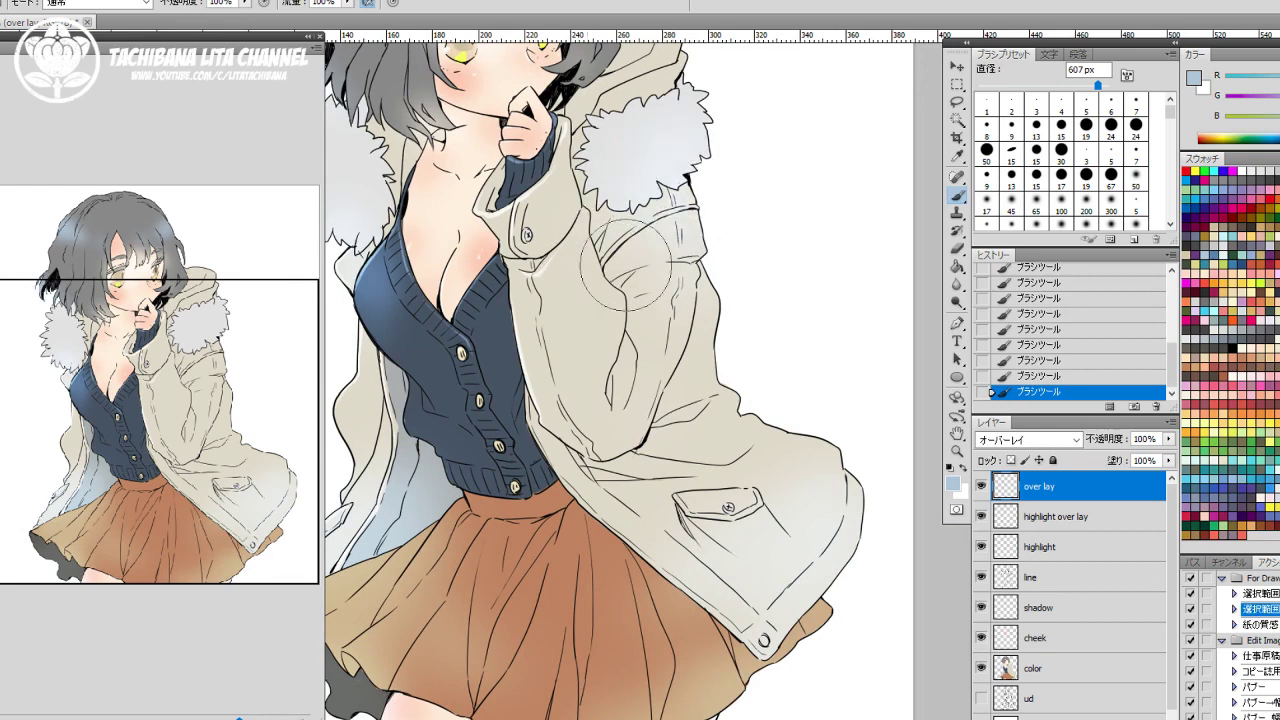
mouse_move(625, 265)
left_mouse_down()
mouse_move(703, 459)
mouse_move(732, 432)
left_mouse_up()
Brush more pale blue tint over the fur trim beside the bust and the cardigan's front.
left_click_drag(403, 346, 474, 398)
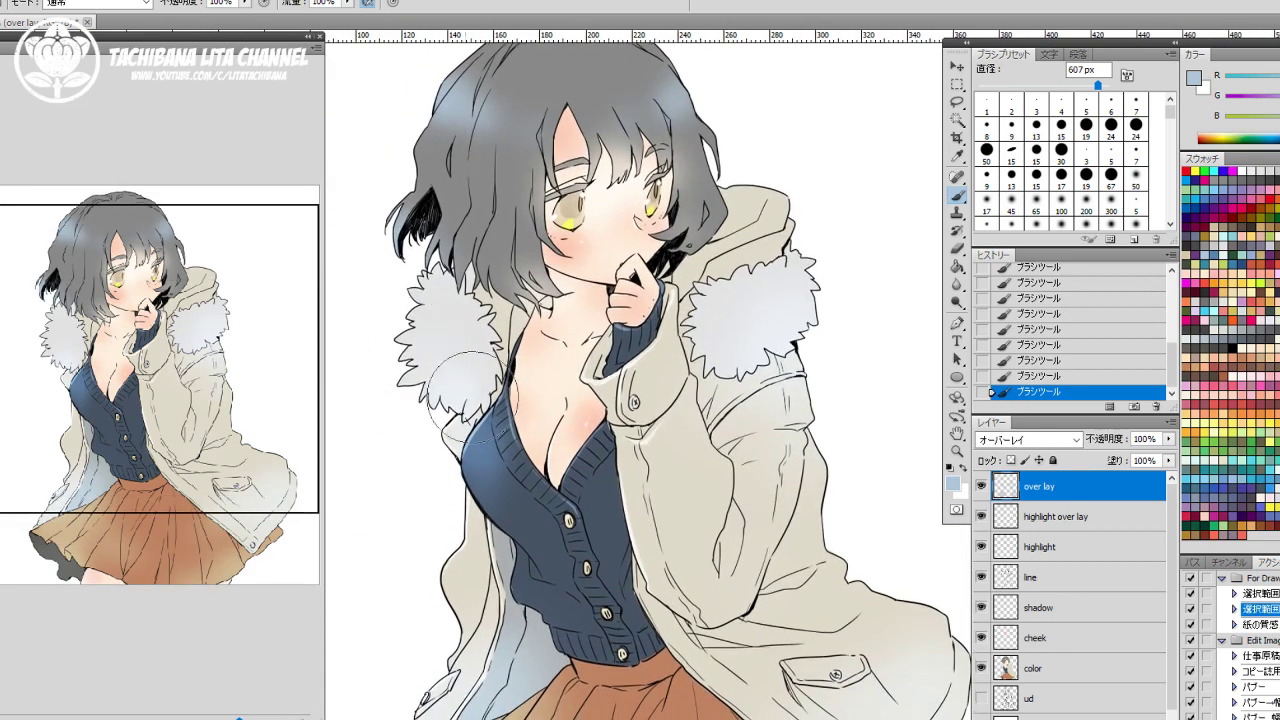
mouse_move(535, 427)
left_mouse_down()
mouse_move(490, 442)
mouse_move(537, 421)
left_mouse_up()
mouse_move(596, 458)
left_mouse_down()
mouse_move(630, 446)
mouse_move(613, 449)
mouse_move(655, 404)
left_mouse_up()
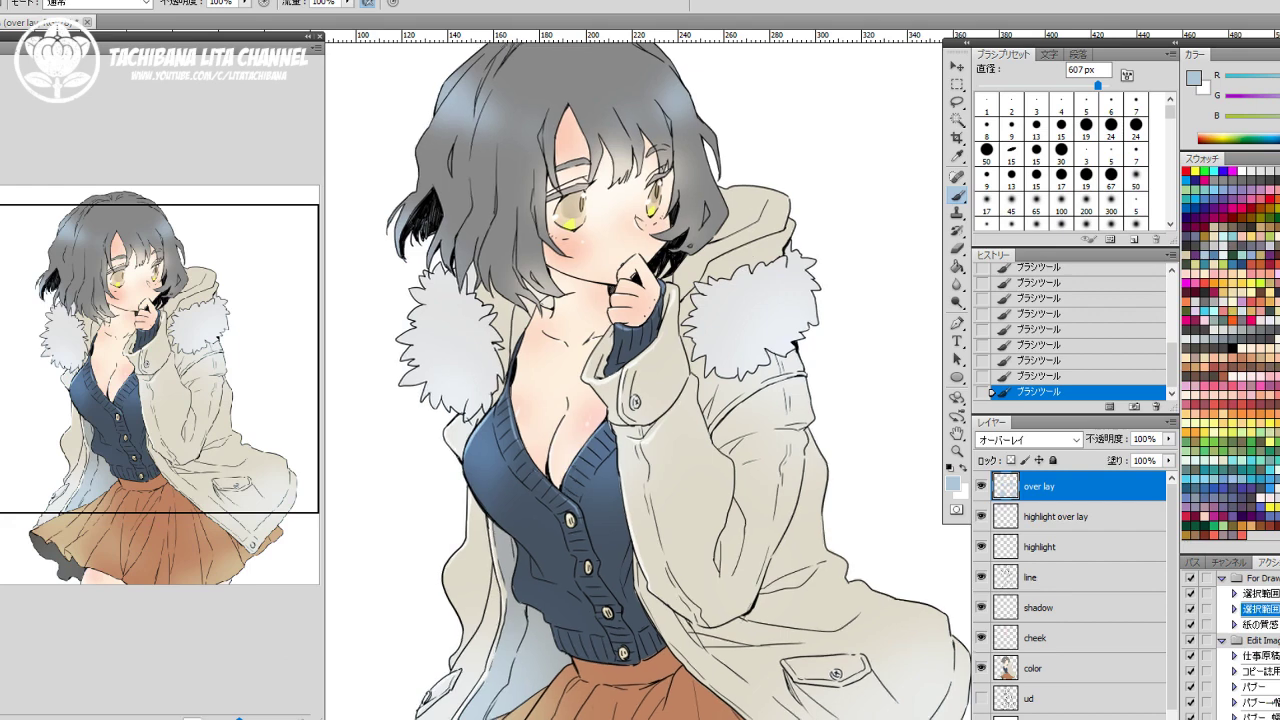
key("ctrl+0")
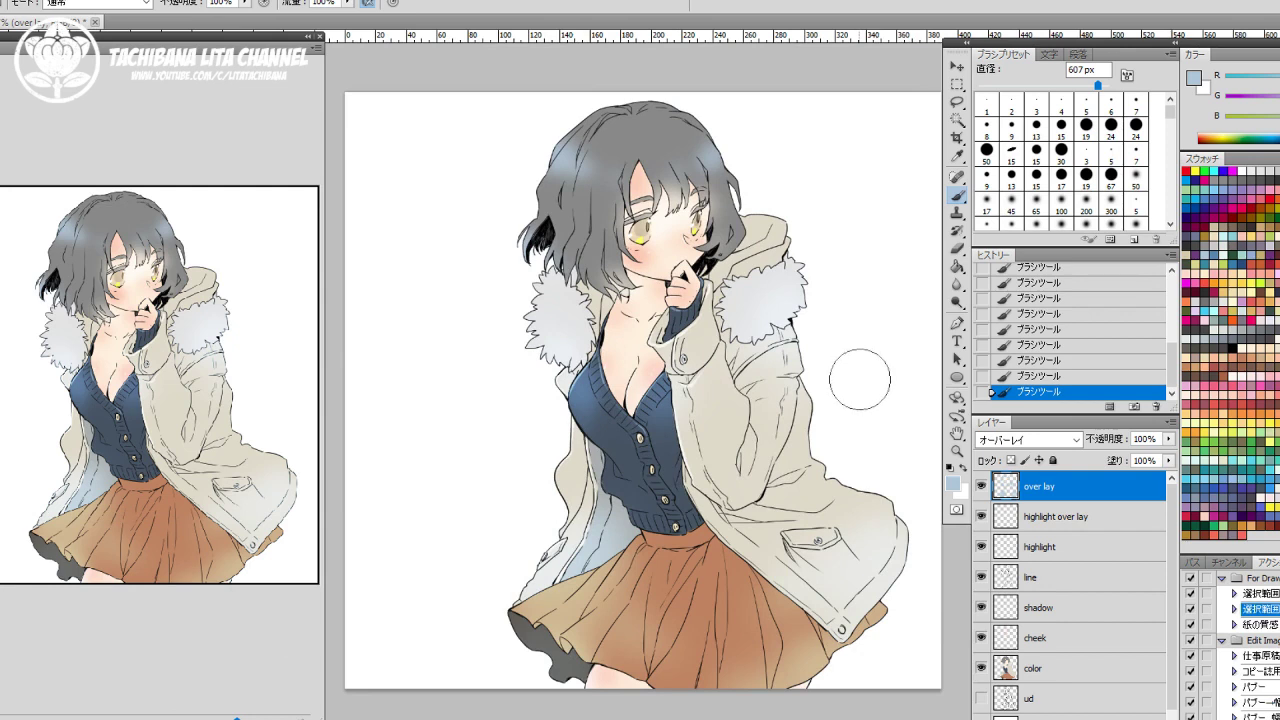
On the highlight over lay layer, dab a white highlight on the thigh below the skirt hem with the hard 17 px brush.
left_click(1064, 183)
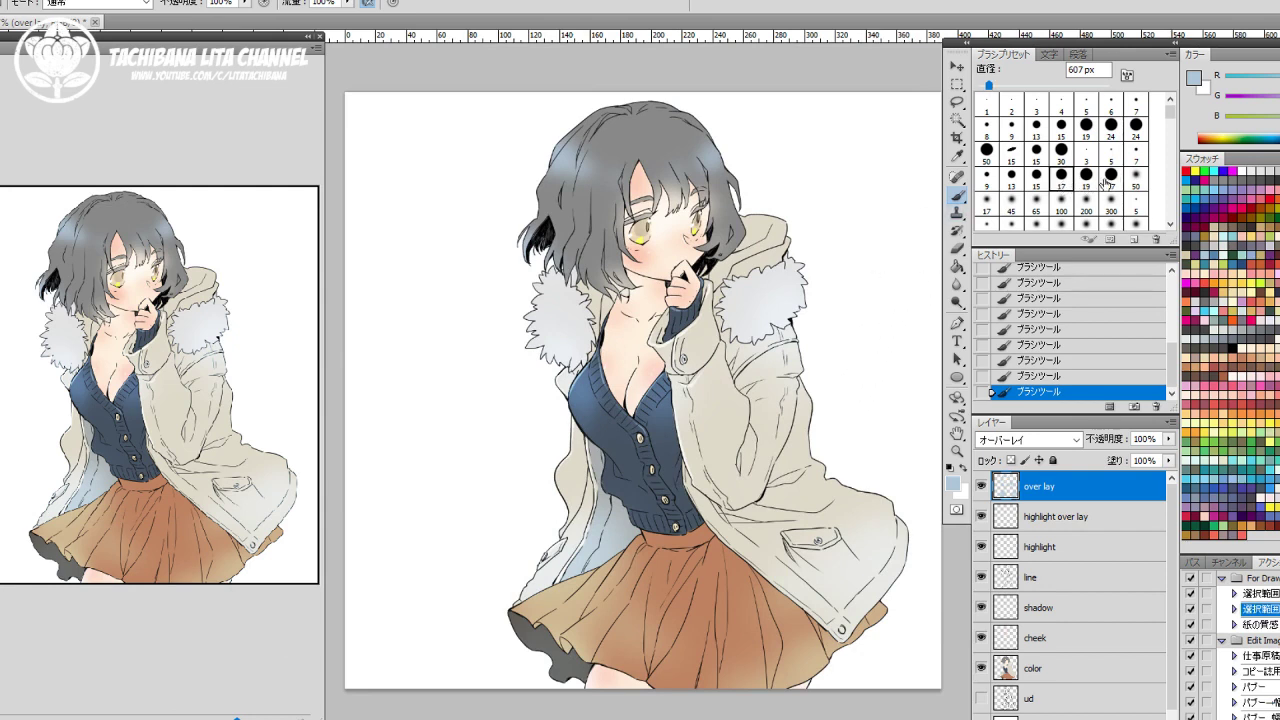
left_click(1228, 174)
left_click(1054, 515)
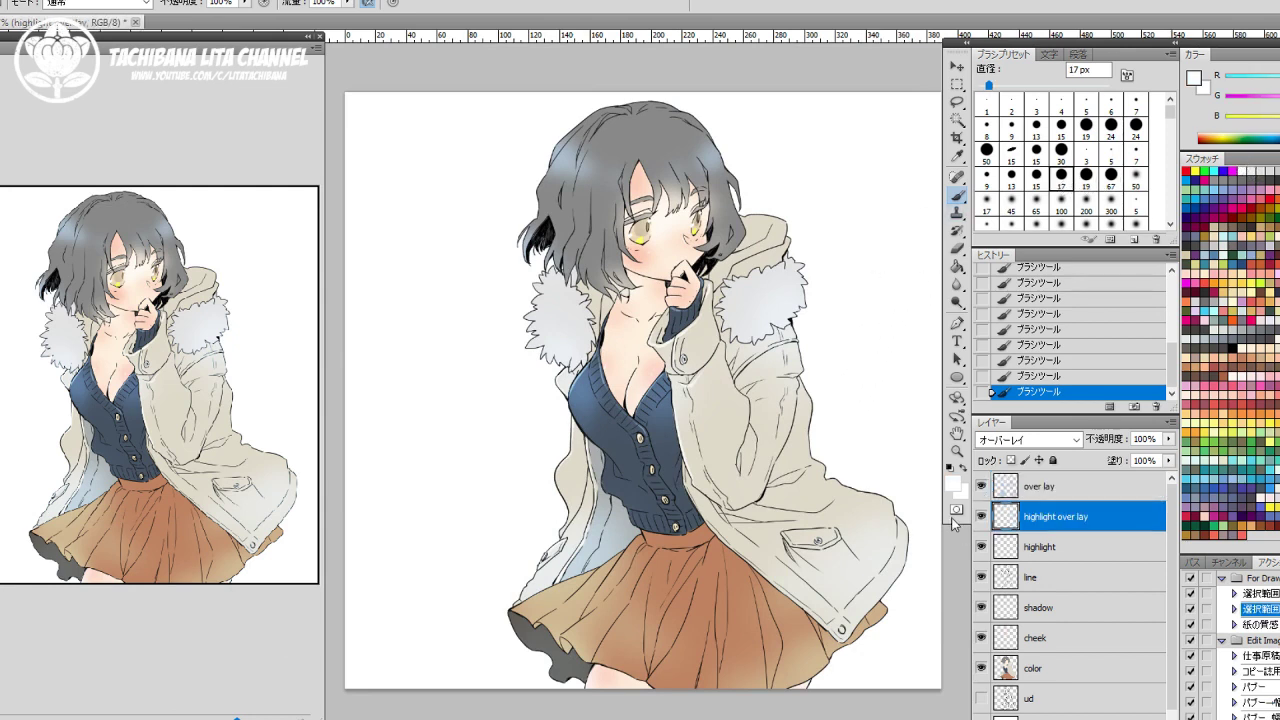
left_click(957, 452)
left_click(604, 602)
left_click(604, 602)
left_click(604, 602)
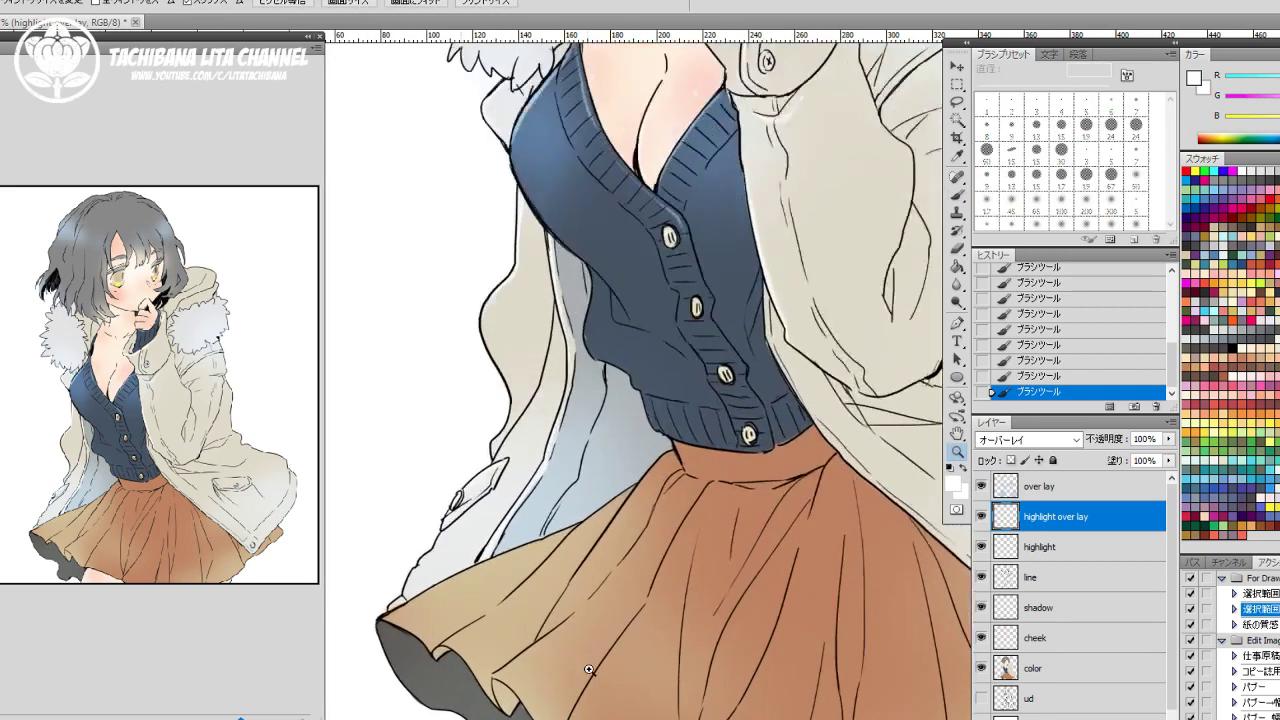
left_click_drag(605, 695, 612, 456)
scroll(611, 457, "down", 3)
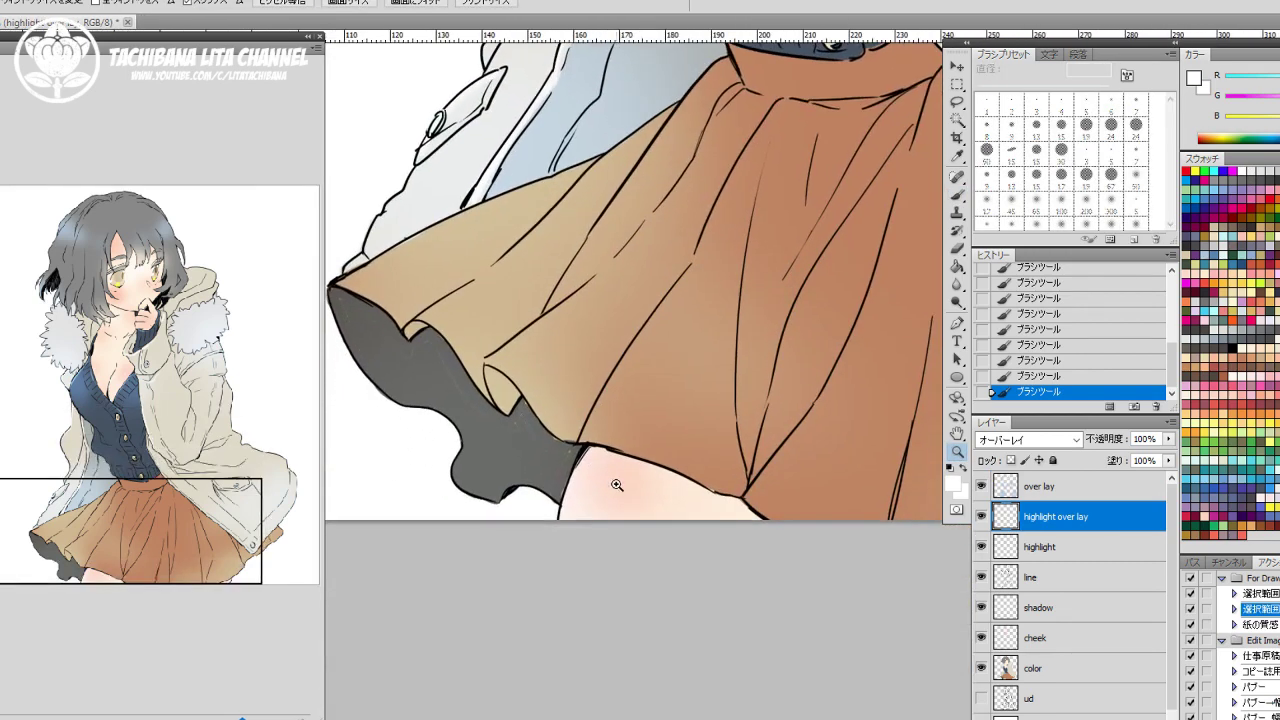
key("b")
left_click_drag(618, 484, 616, 492)
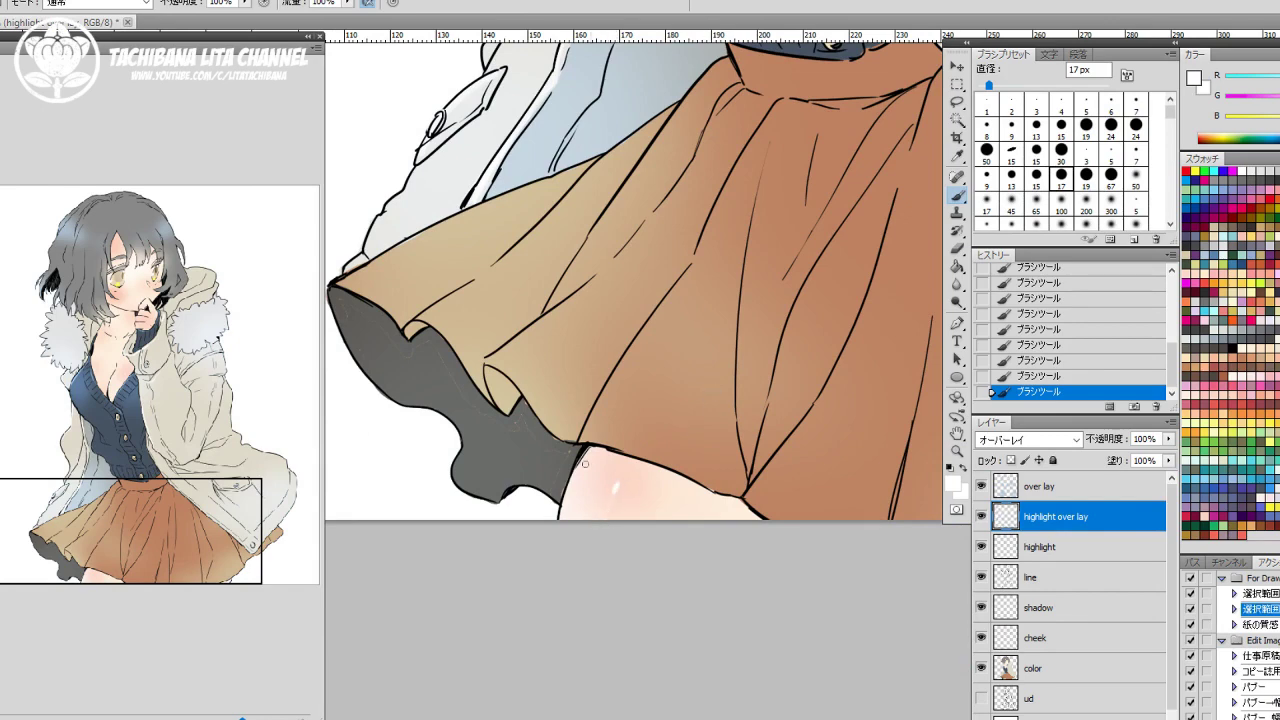
Paint a white highlight stroke along the skirt's upper outer edge, from the coat lining to the hem's corner.
left_click_drag(611, 442, 585, 578)
left_click_drag(352, 428, 500, 459)
mouse_move(483, 416)
left_mouse_down()
mouse_move(530, 390)
mouse_move(474, 422)
mouse_move(628, 347)
left_mouse_up()
left_click_drag(456, 428, 432, 441)
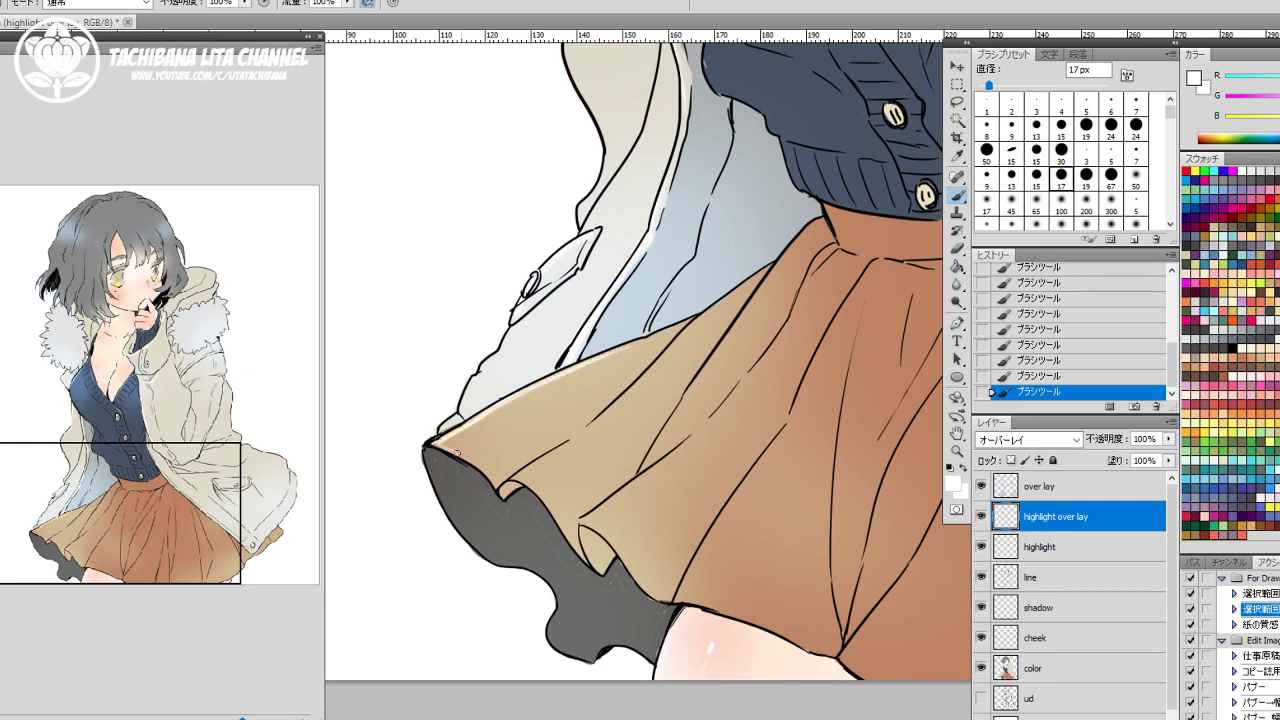
On the line layer, erase the upper part of the cleavage line with the eraser at 53 px.
left_click_drag(754, 421, 569, 652)
left_click_drag(590, 477, 606, 599)
mouse_move(685, 379)
left_mouse_down()
mouse_move(755, 543)
mouse_move(675, 511)
left_mouse_up()
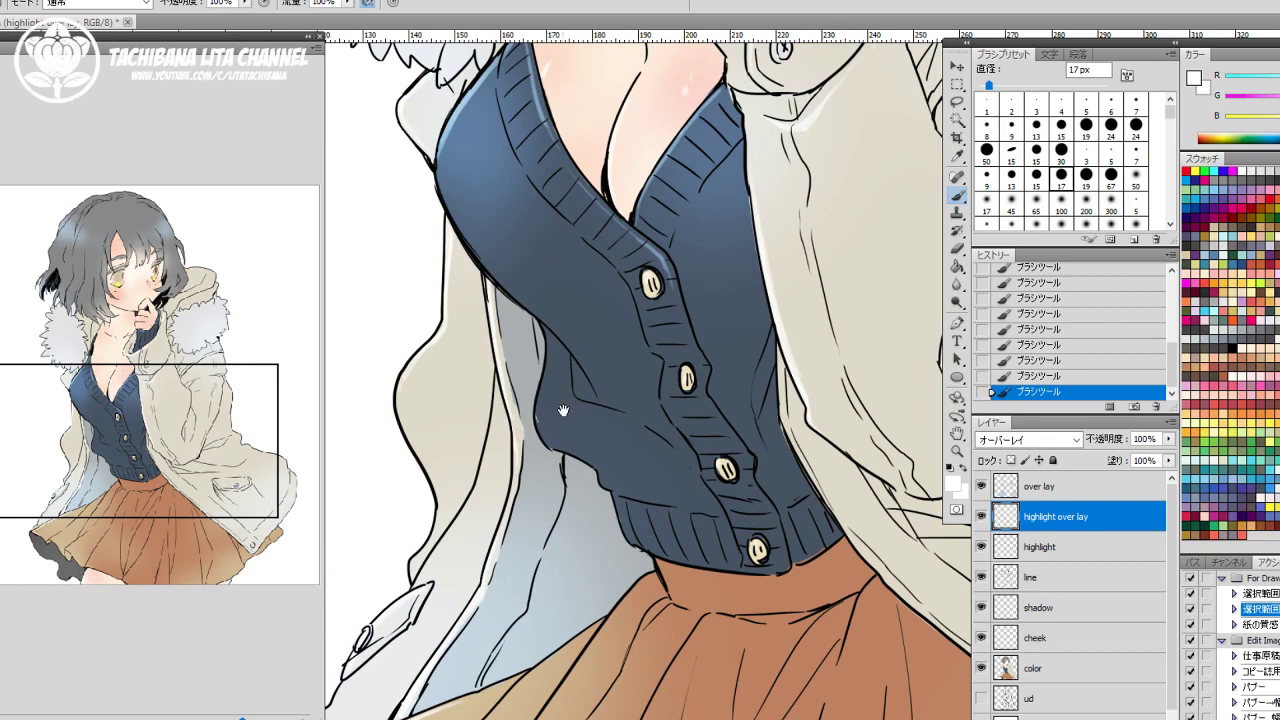
left_click_drag(563, 411, 611, 719)
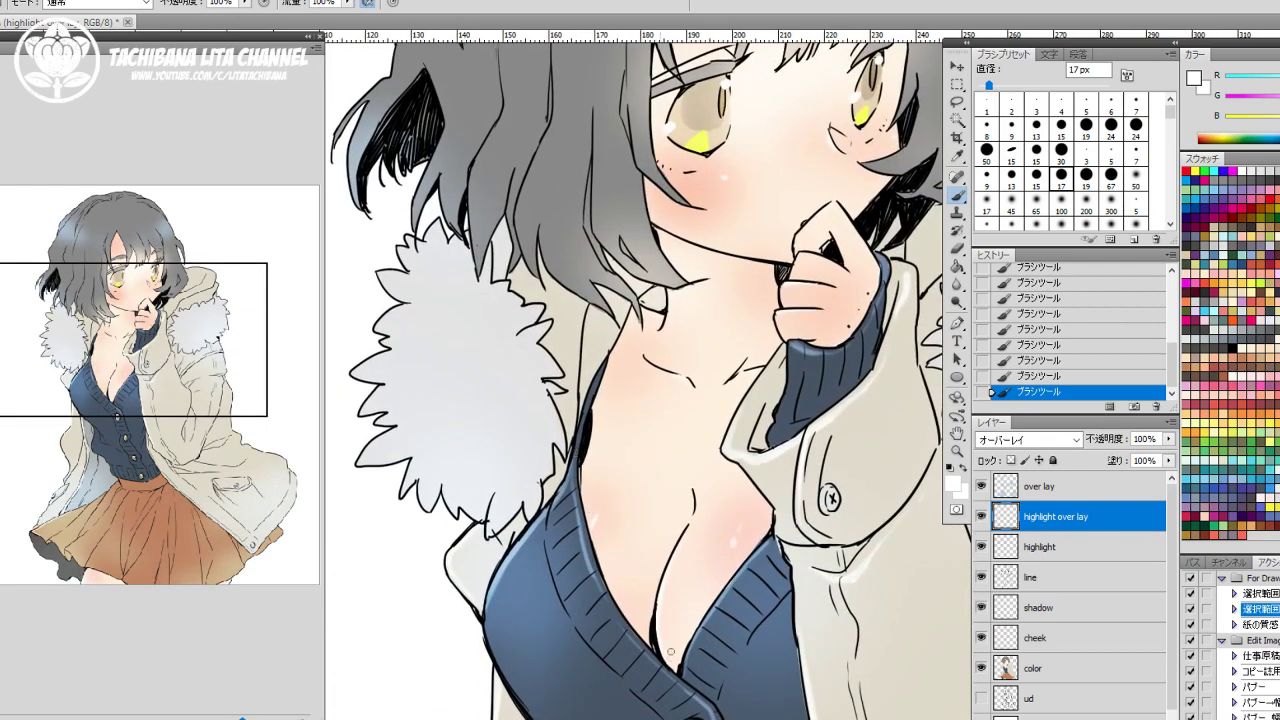
key("ctrl+minus")
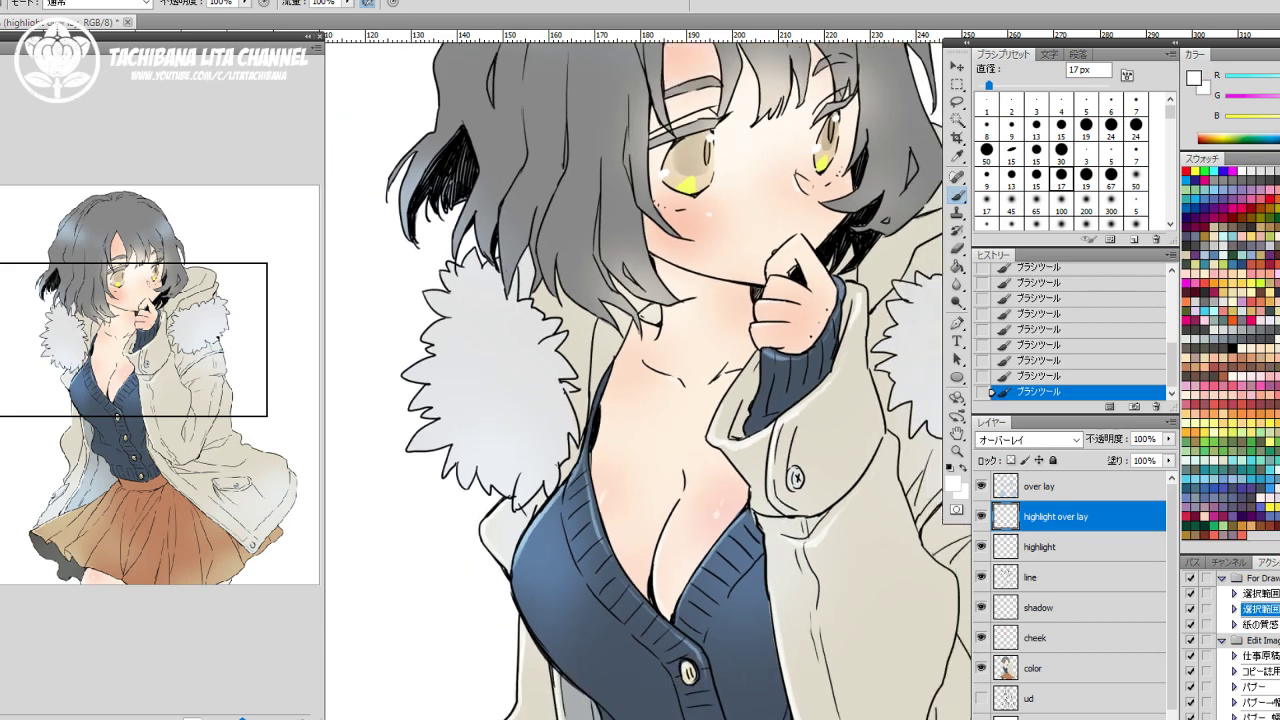
key("e")
left_click(1053, 580)
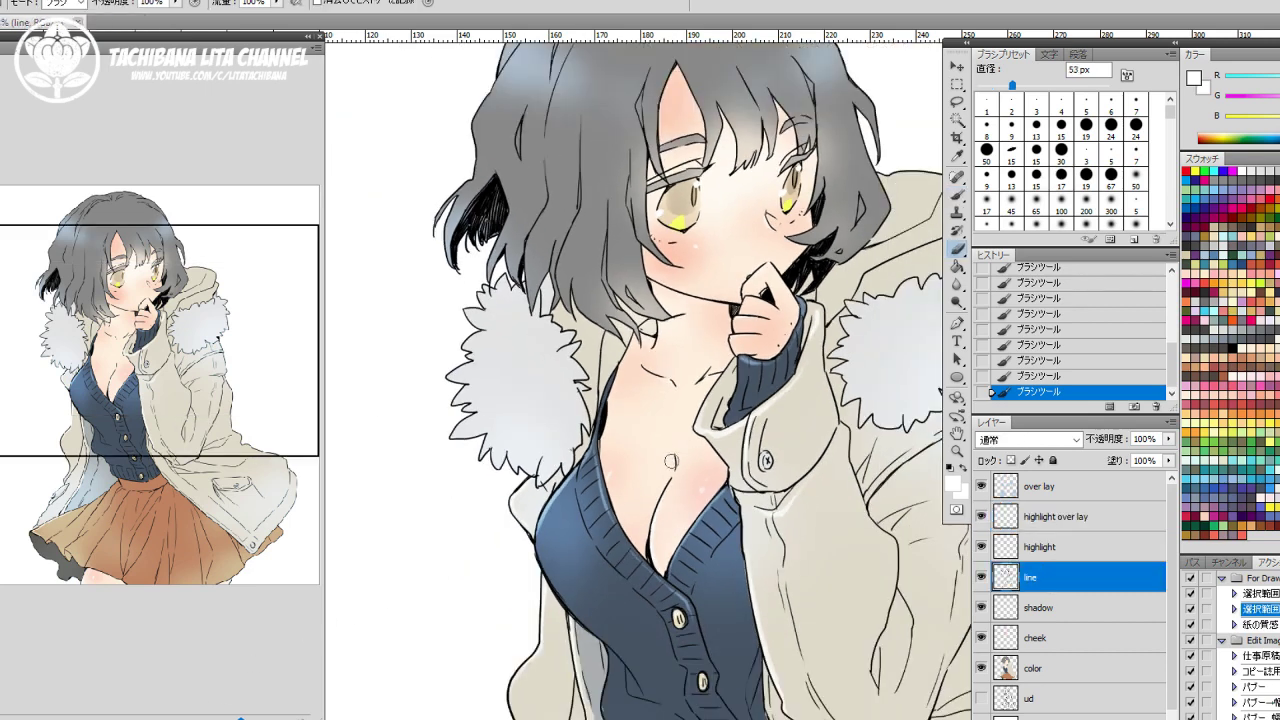
left_click_drag(675, 456, 668, 489)
left_click_drag(666, 490, 663, 505)
left_click_drag(675, 470, 663, 503)
left_click_drag(672, 476, 669, 485)
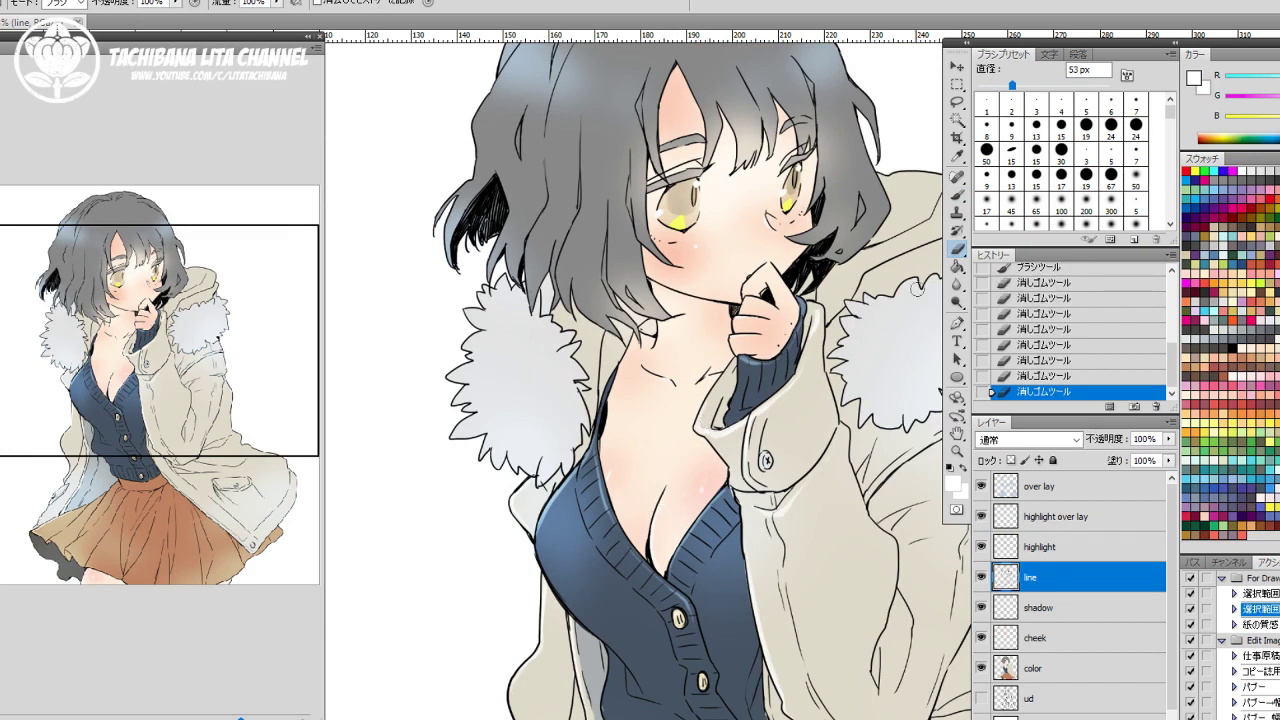
Redraw the upper part of the cleavage line in black with the hard 13 px brush, erasing stray bits.
key("b")
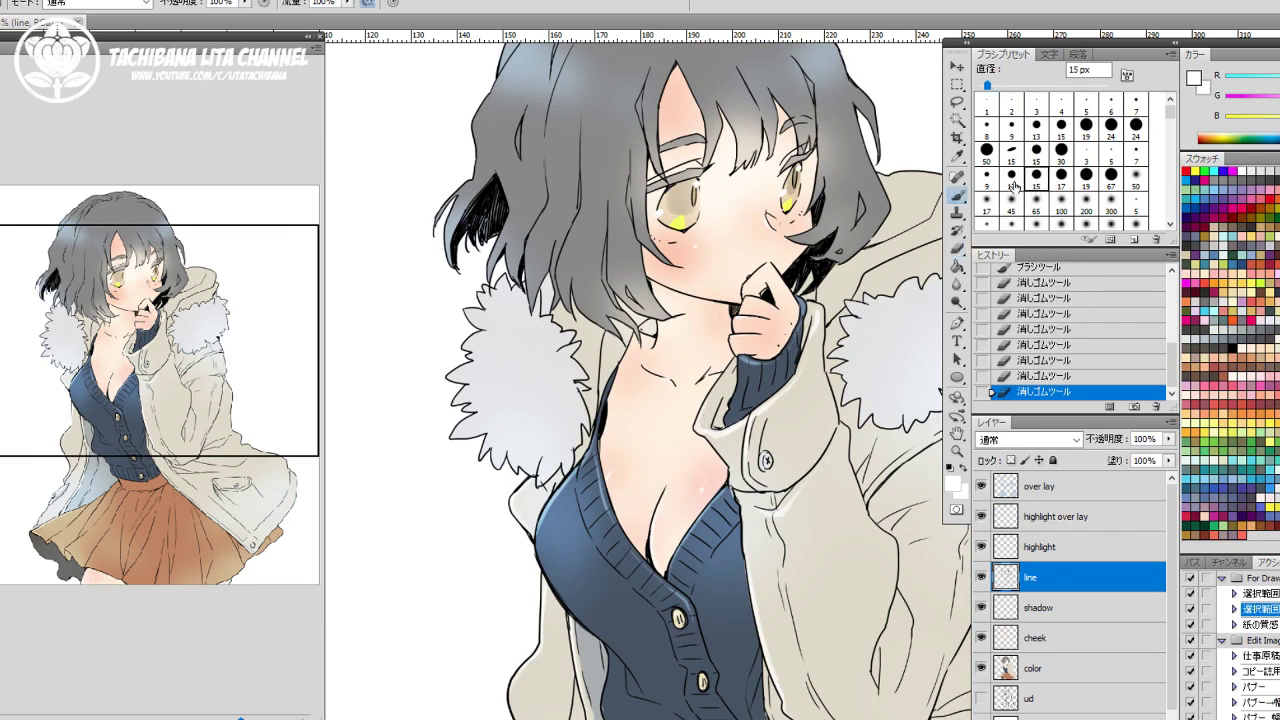
left_click(1013, 184)
key("d")
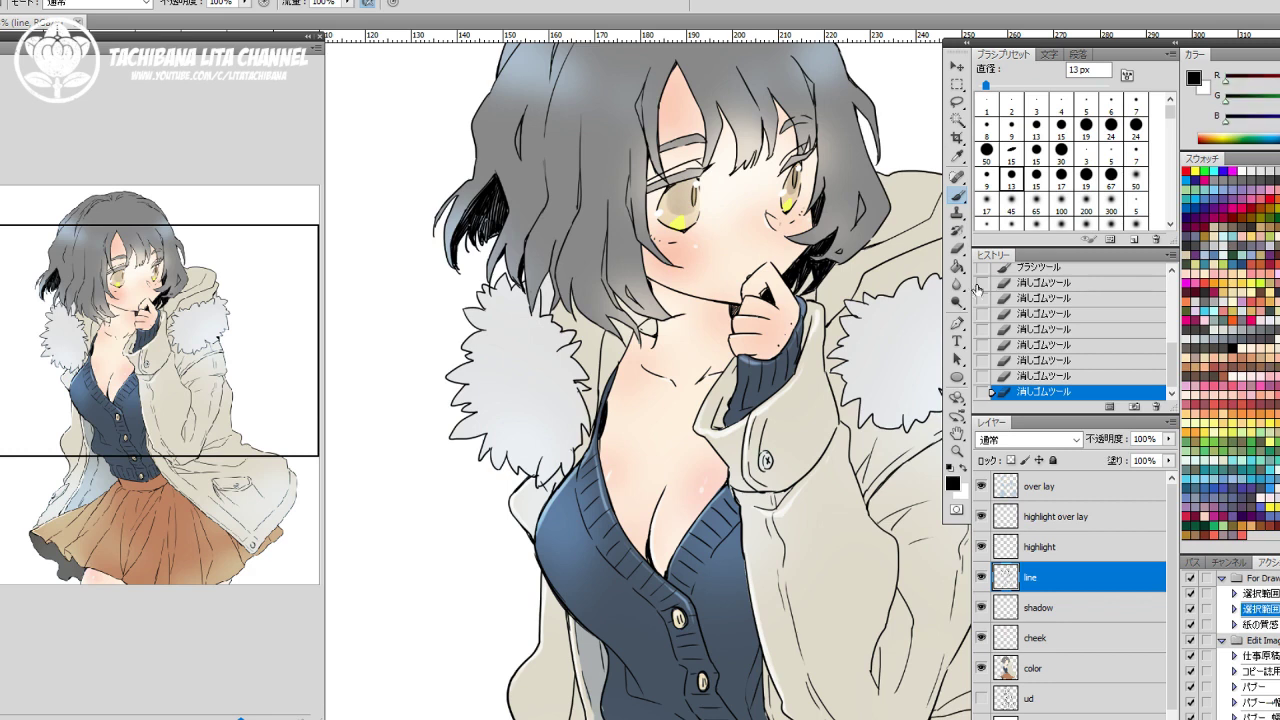
mouse_move(664, 477)
left_mouse_down()
mouse_move(669, 455)
mouse_move(661, 488)
left_mouse_up()
key("e")
key("b")
mouse_move(664, 470)
left_mouse_down()
mouse_move(662, 494)
mouse_move(674, 468)
left_mouse_up()
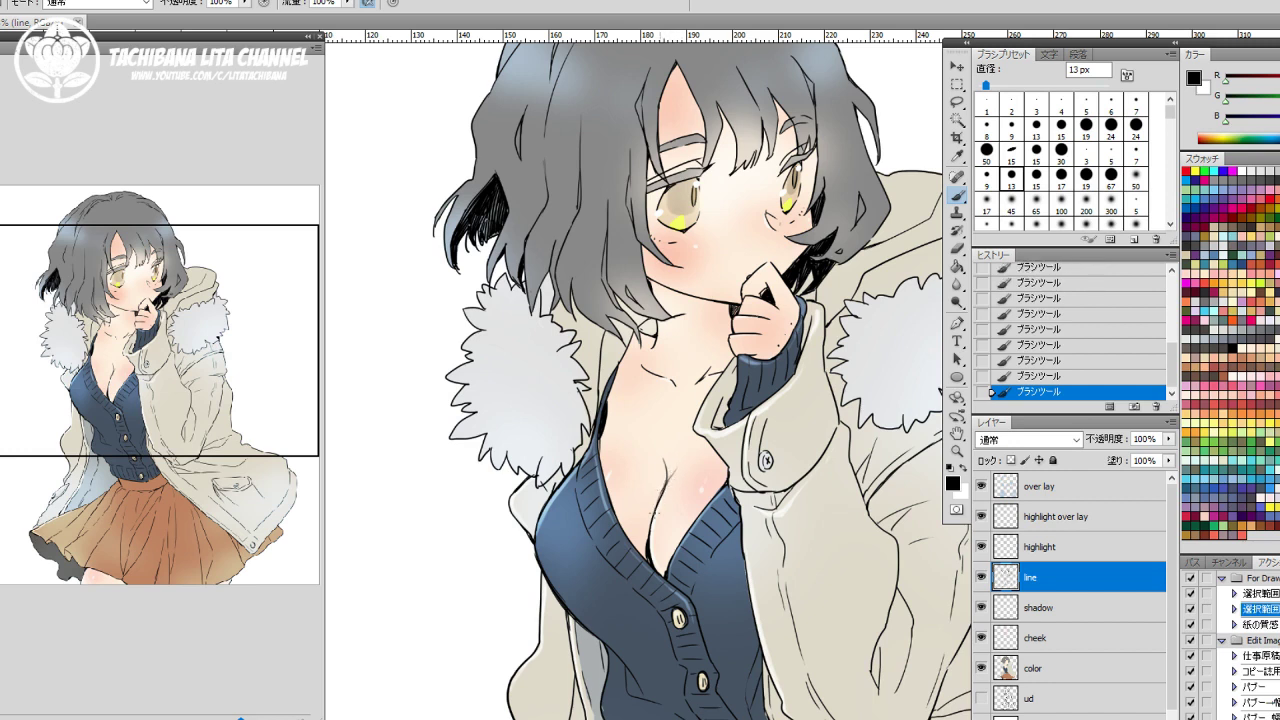
key("e")
mouse_move(662, 480)
left_mouse_down()
mouse_move(652, 516)
mouse_move(661, 476)
left_mouse_up()
key("b")
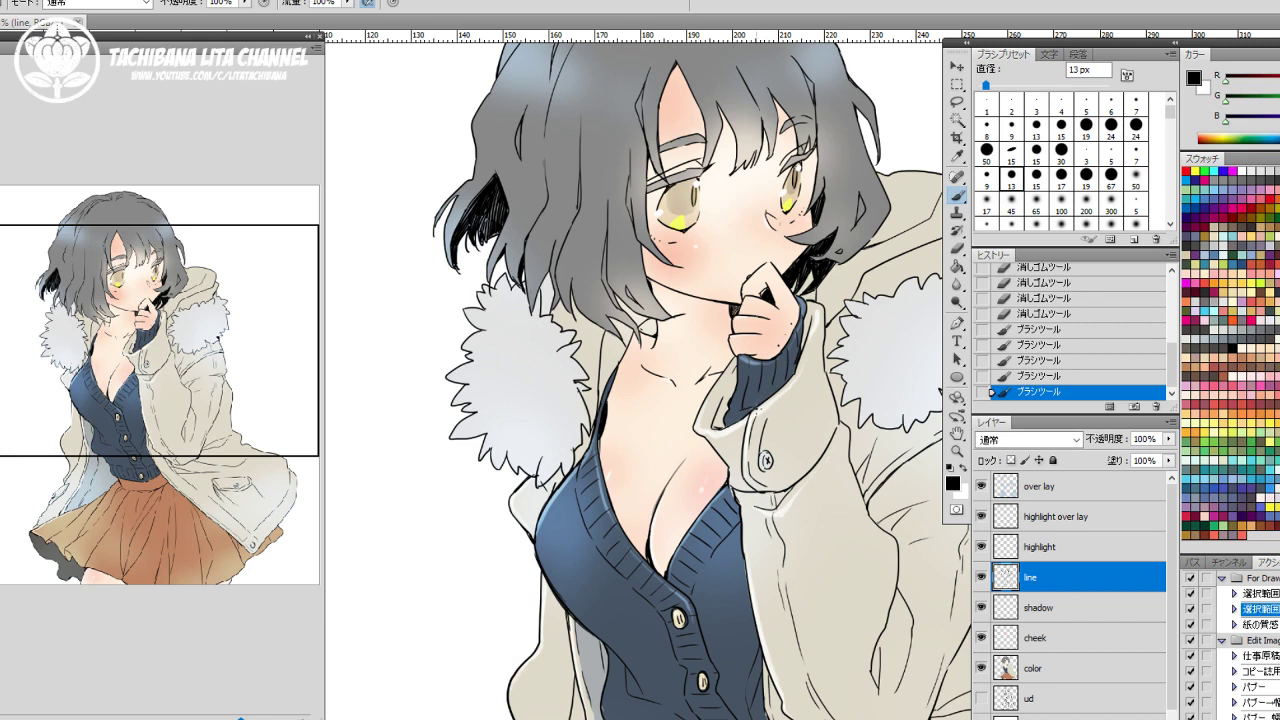
Clean up the lower cleavage line near the neckline with the eraser and touch up the bust linework in black.
key("e")
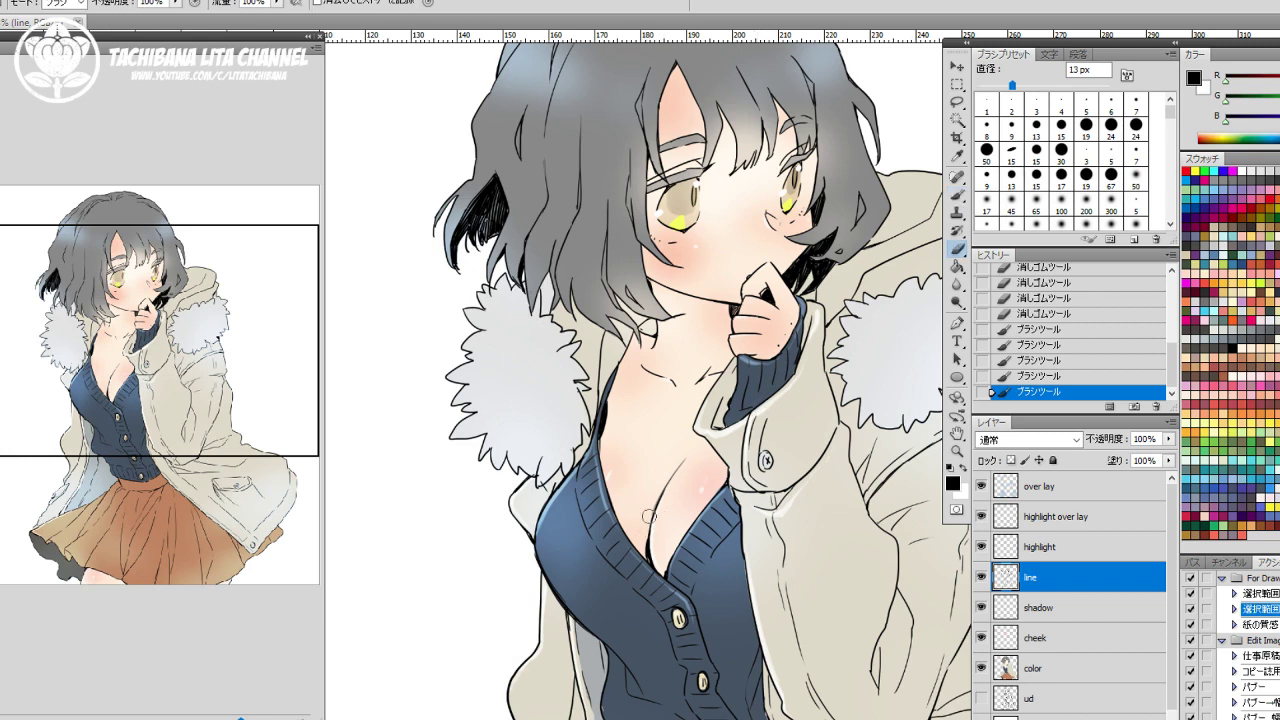
left_click_drag(650, 512, 643, 540)
mouse_move(647, 518)
left_mouse_down()
mouse_move(644, 556)
mouse_move(667, 570)
left_mouse_up()
key("b")
left_click_drag(684, 538, 669, 566)
left_click_drag(722, 468, 727, 484)
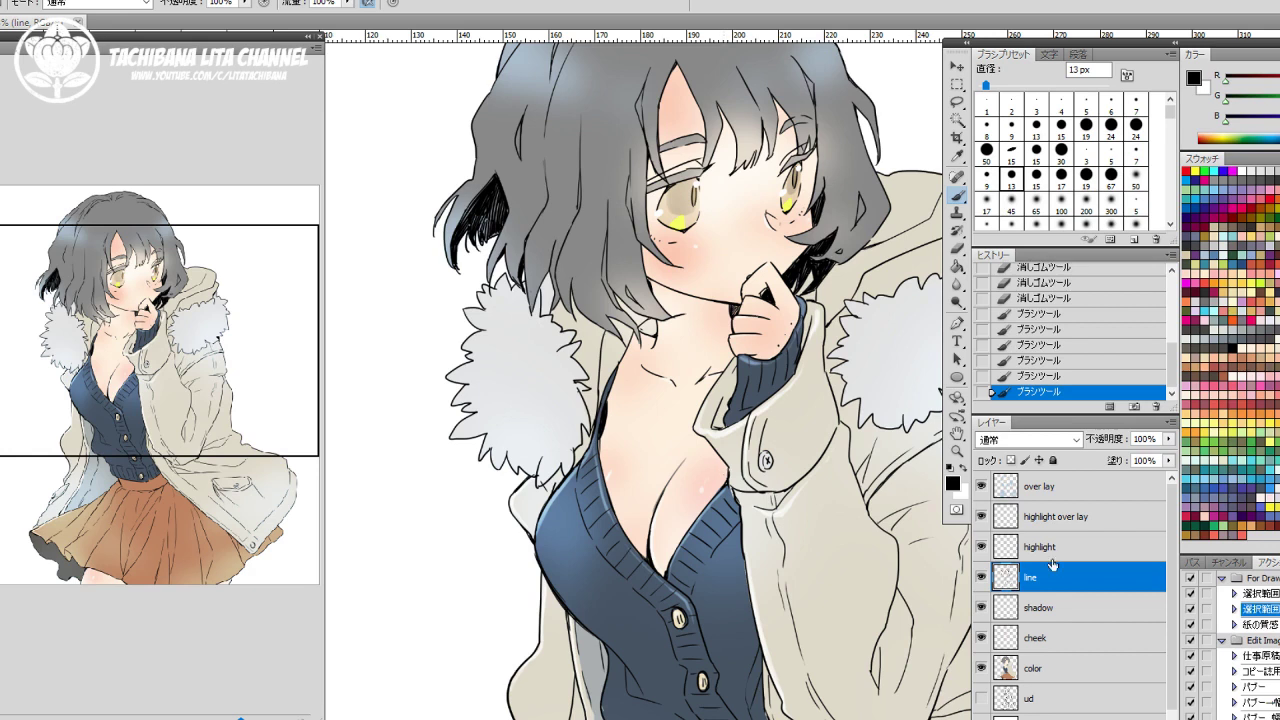
On the shadow layer, paint a muted mauve shadow under the bust on the cardigan with a 65 px brush.
left_click(1068, 610)
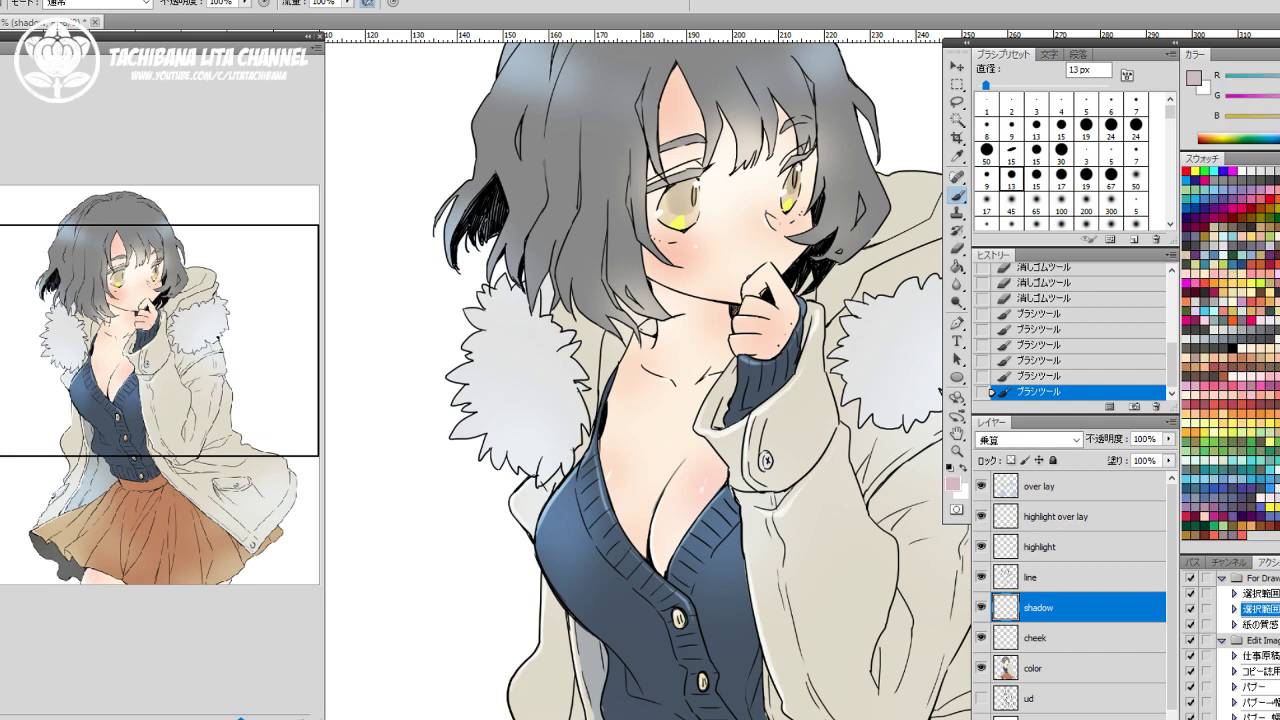
left_click(1086, 176)
left_click(1241, 302)
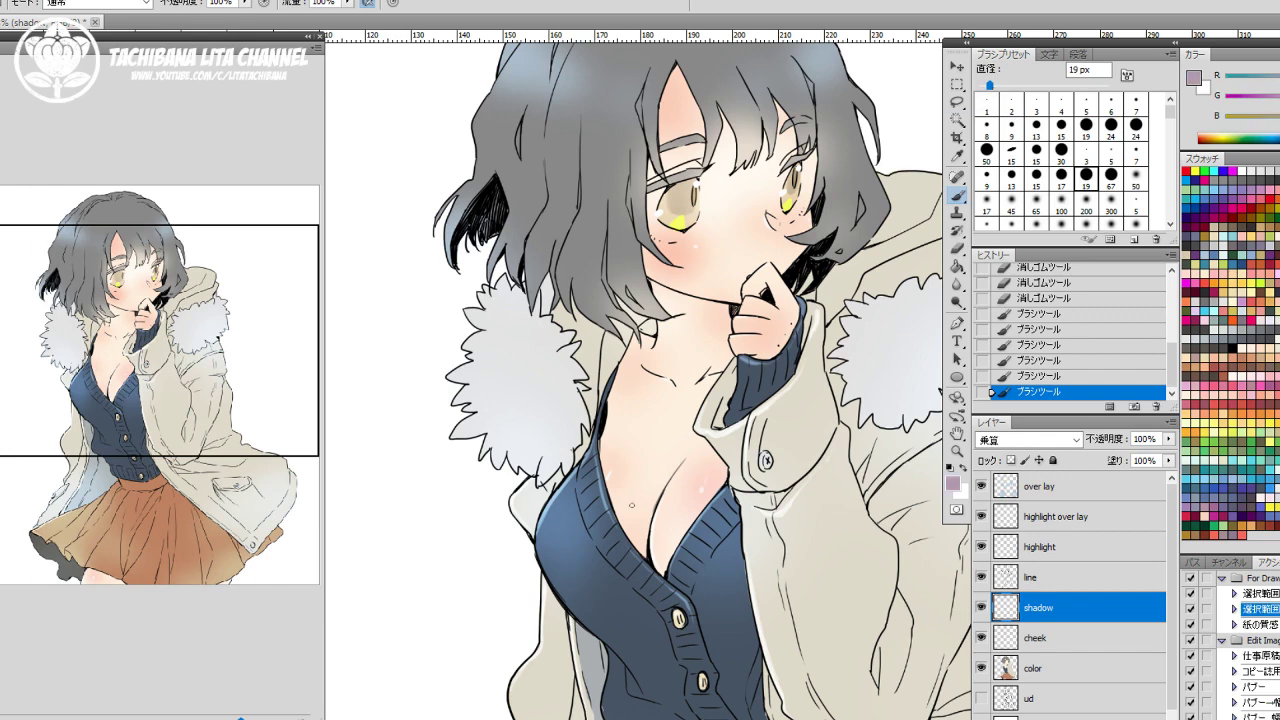
left_click_drag(990, 90, 1020, 90)
left_click_drag(655, 597, 625, 514)
left_click_drag(520, 497, 608, 563)
mouse_move(565, 513)
left_mouse_down()
mouse_move(600, 548)
mouse_move(525, 503)
mouse_move(600, 543)
mouse_move(600, 560)
mouse_move(555, 530)
mouse_move(610, 590)
mouse_move(537, 523)
mouse_move(605, 595)
mouse_move(612, 570)
mouse_move(555, 515)
mouse_move(625, 531)
mouse_move(575, 508)
mouse_move(690, 505)
mouse_move(643, 515)
mouse_move(667, 520)
mouse_move(700, 508)
mouse_move(670, 520)
mouse_move(709, 497)
mouse_move(705, 535)
mouse_move(670, 550)
mouse_move(645, 530)
mouse_move(588, 528)
left_mouse_up()
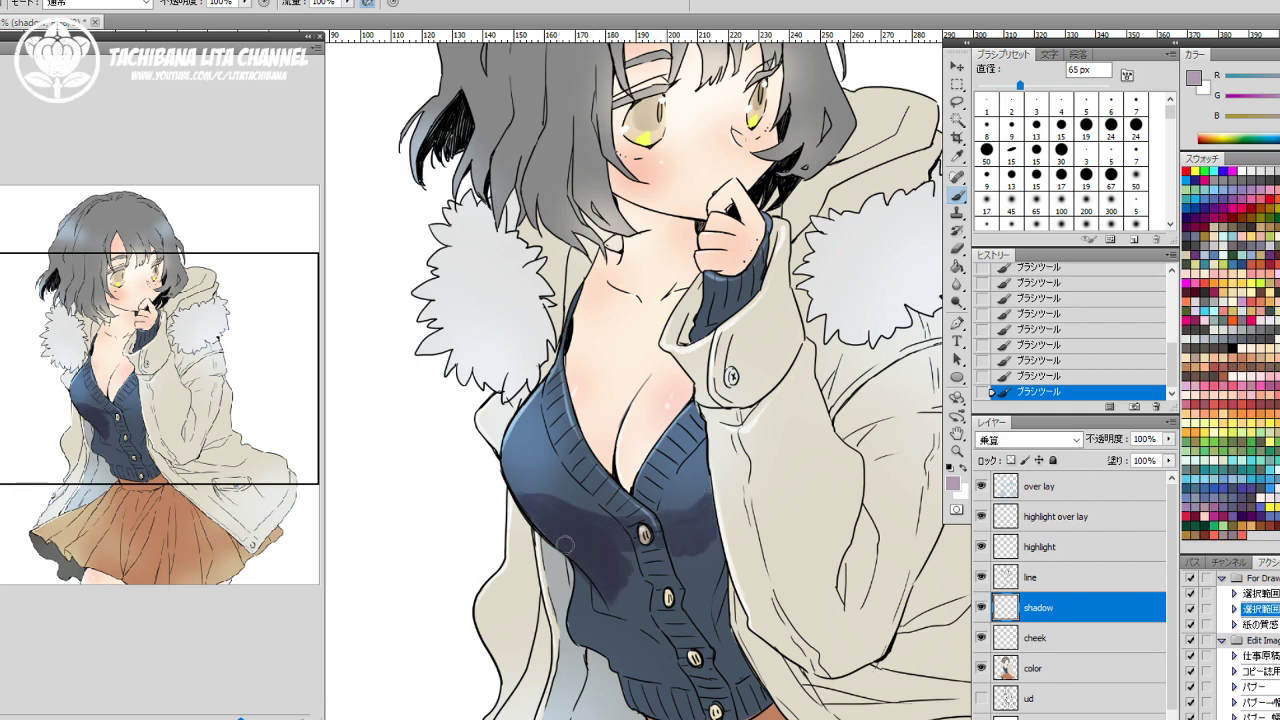
Trim the upper edge of the bust shadow with the 53 px eraser and repaint its contour across to the buttons.
key("e")
mouse_move(528, 484)
left_mouse_down()
mouse_move(570, 507)
mouse_move(595, 509)
mouse_move(557, 493)
mouse_move(628, 504)
left_mouse_up()
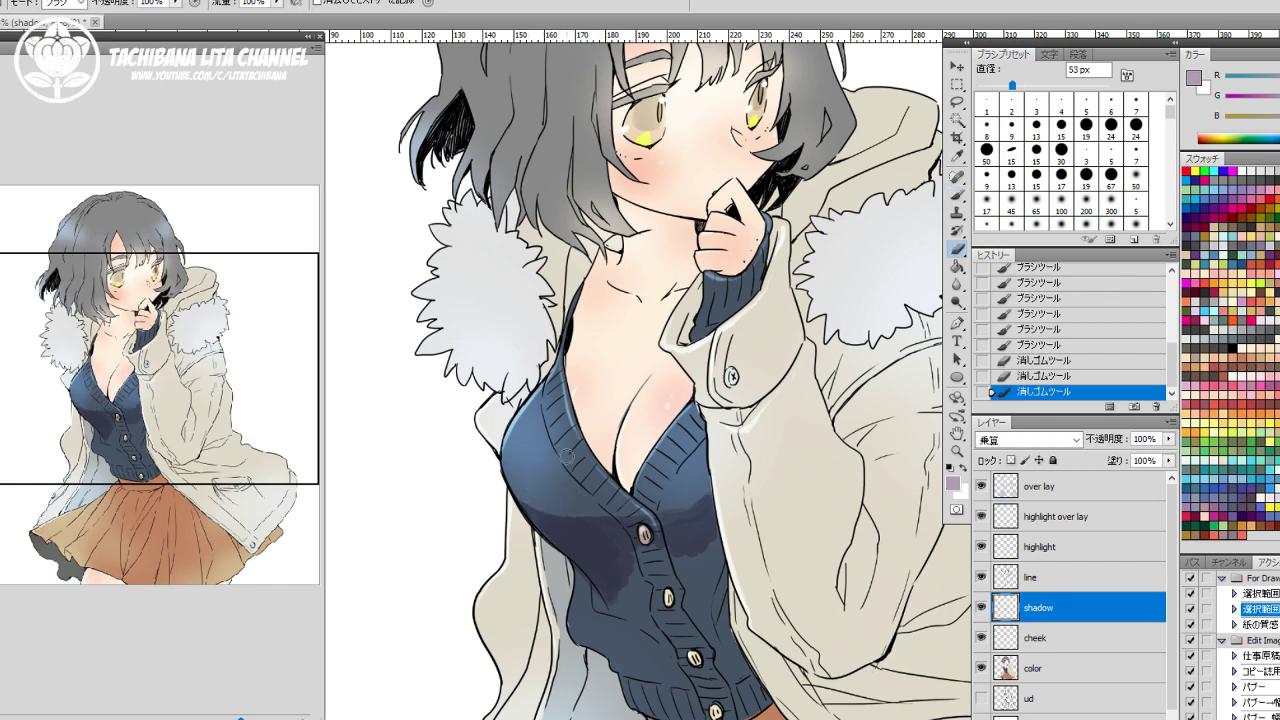
key("b")
mouse_move(520, 489)
left_mouse_down()
mouse_move(596, 512)
mouse_move(519, 503)
mouse_move(562, 503)
mouse_move(525, 490)
mouse_move(609, 522)
mouse_move(565, 519)
mouse_move(658, 518)
left_mouse_up()
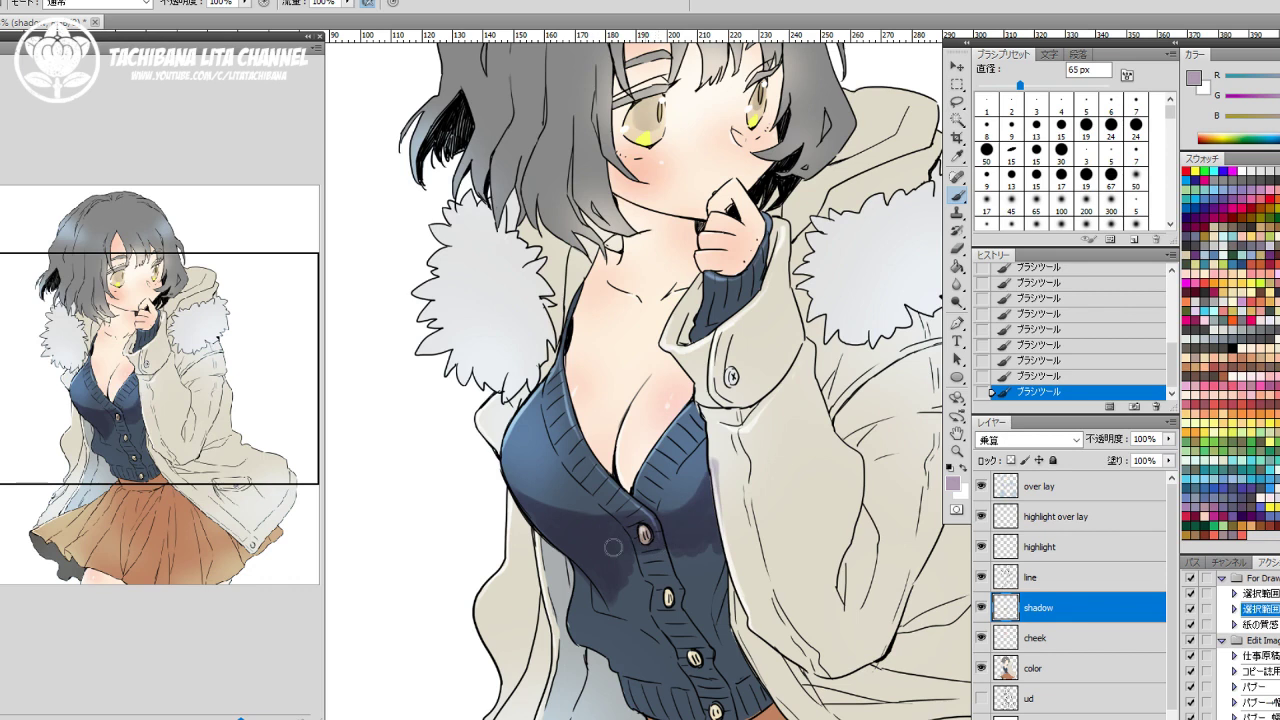
Erase the shadow that spills over the coat's edge beside the bust.
key("e")
left_click_drag(716, 462, 722, 492)
left_click_drag(718, 500, 716, 520)
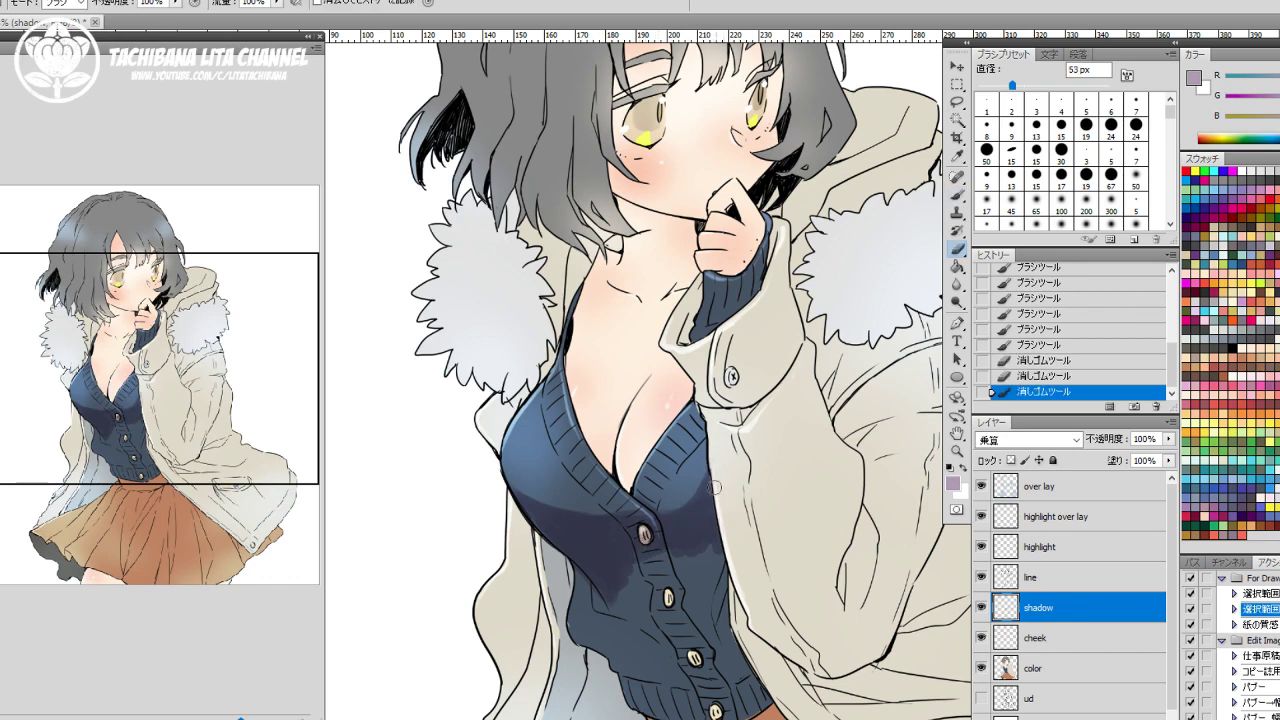
key("b")
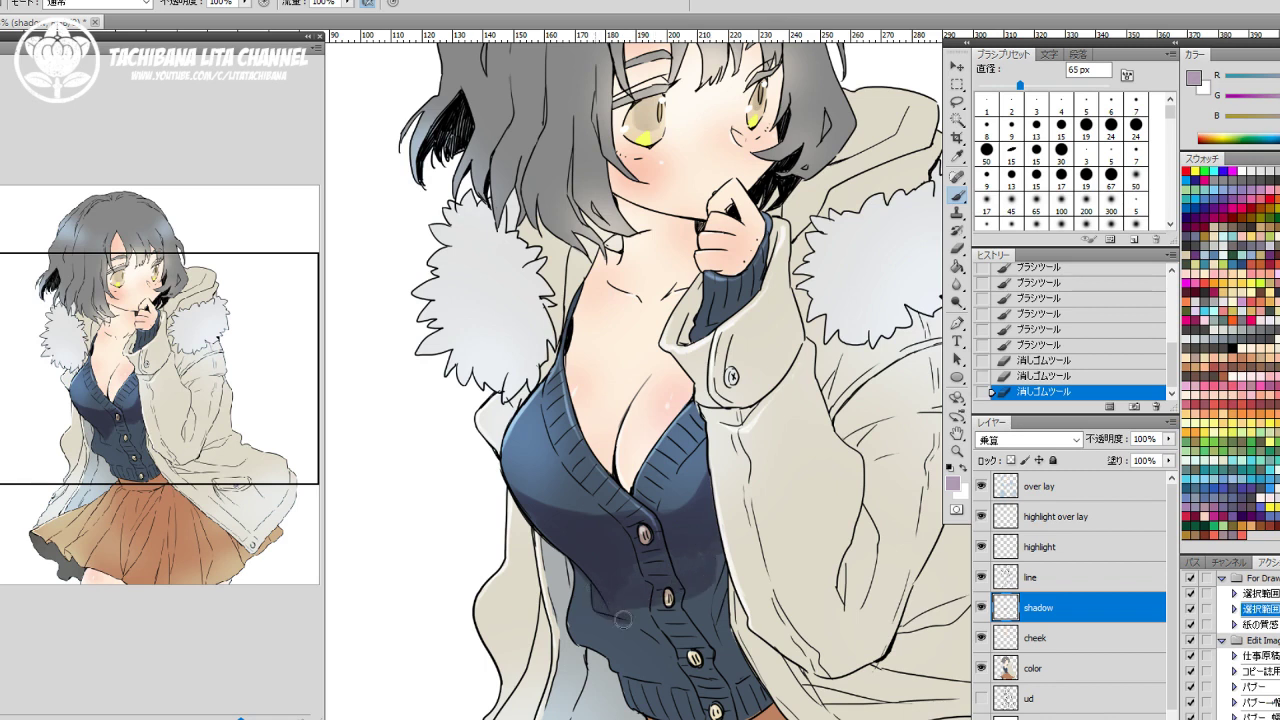
Extend the mauve shadow down the cardigan's midsection and fade it with the soft 300 px eraser.
mouse_move(622, 618)
left_mouse_down()
mouse_move(682, 647)
mouse_move(625, 608)
mouse_move(711, 609)
mouse_move(656, 622)
mouse_move(707, 625)
left_mouse_up()
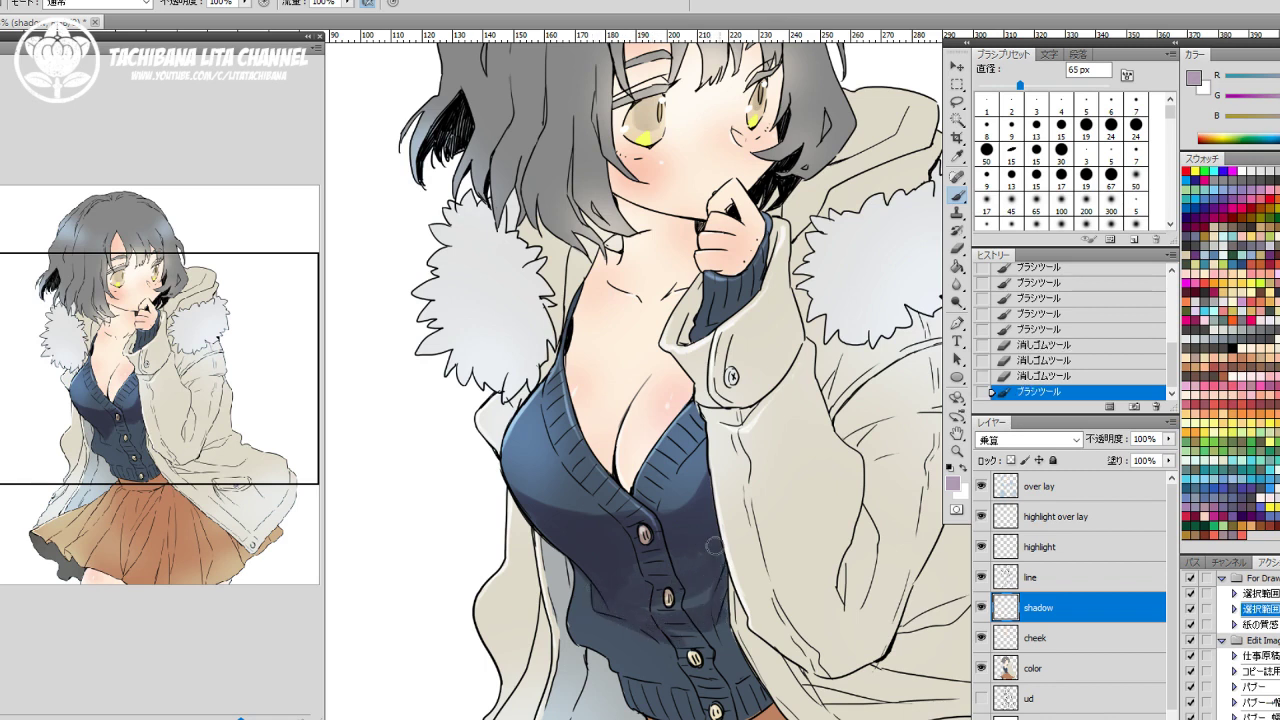
mouse_move(686, 534)
left_mouse_down()
mouse_move(599, 616)
mouse_move(583, 519)
left_mouse_up()
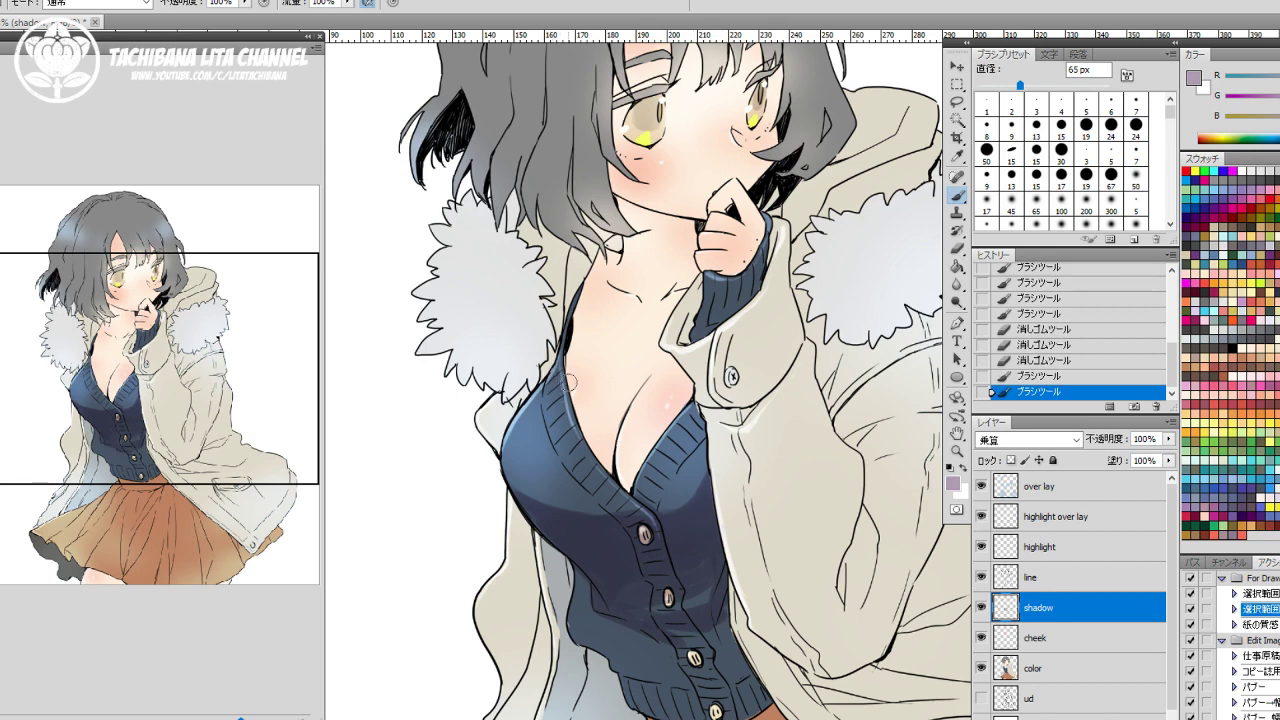
key("e")
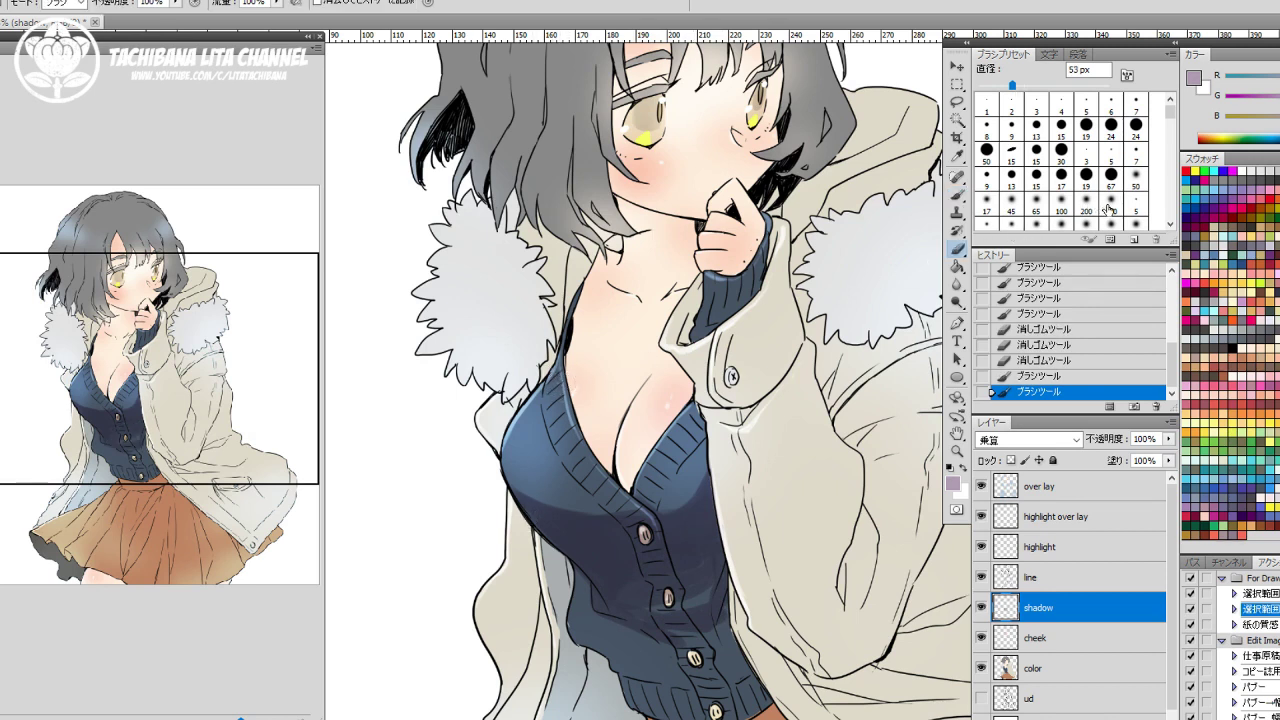
left_click(1110, 207)
mouse_move(560, 556)
left_mouse_down()
mouse_move(586, 620)
mouse_move(582, 588)
mouse_move(645, 665)
left_mouse_up()
key("b")
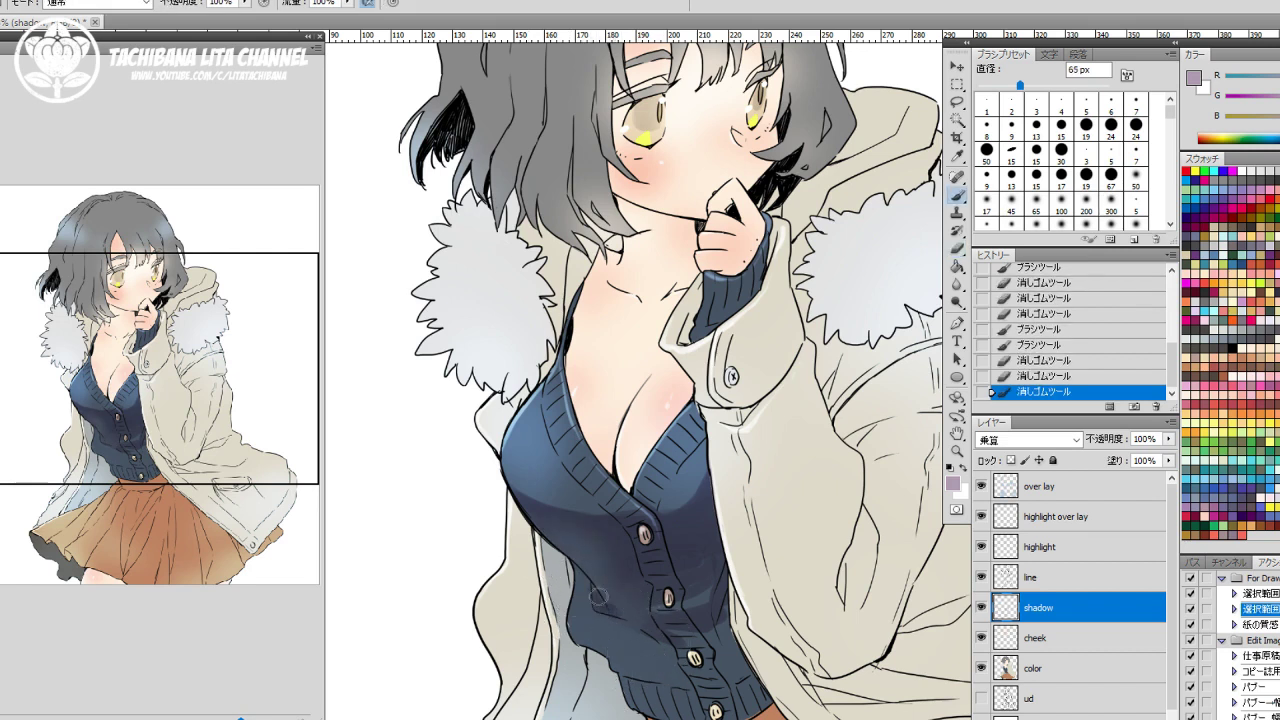
Paint mauve fold shadows across the cardigan's waist and above its ribbed hem, out to the coat's inner edge.
left_click_drag(599, 598, 597, 603)
left_click_drag(597, 603, 640, 620)
left_click_drag(610, 610, 738, 632)
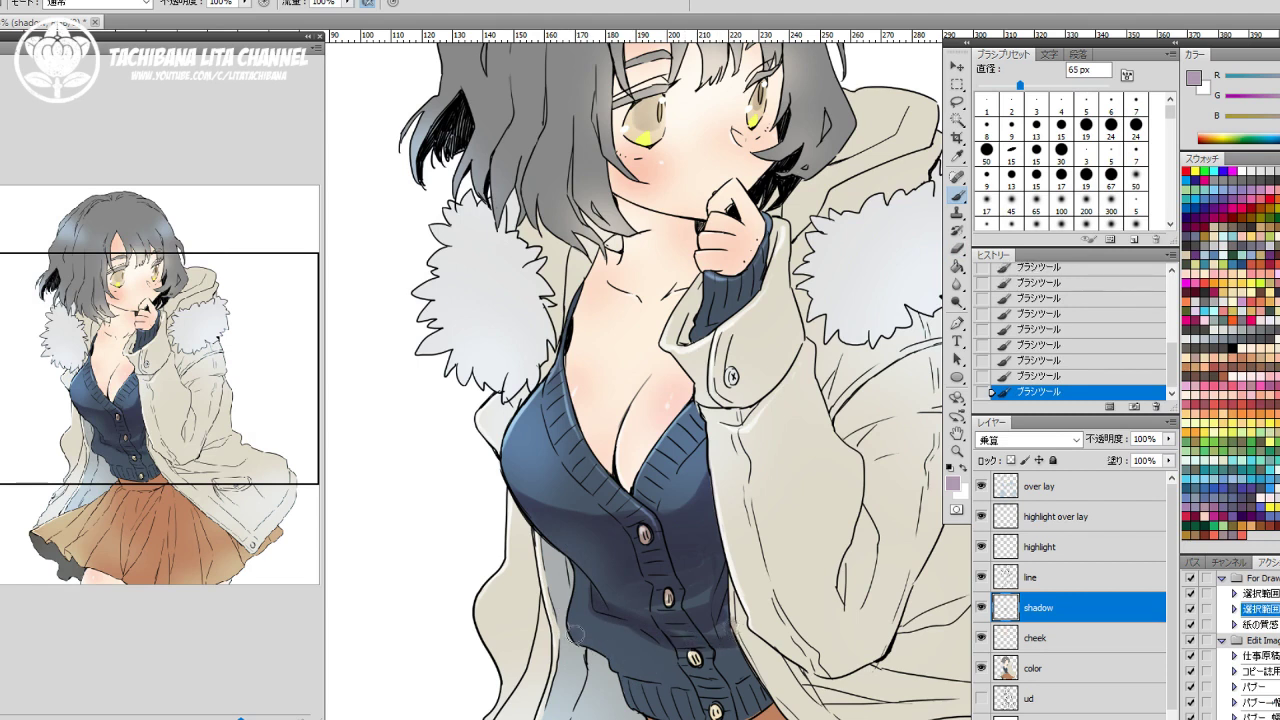
mouse_move(576, 635)
left_mouse_down()
mouse_move(664, 667)
mouse_move(661, 656)
mouse_move(717, 670)
mouse_move(682, 661)
mouse_move(711, 671)
mouse_move(739, 652)
mouse_move(739, 670)
left_mouse_up()
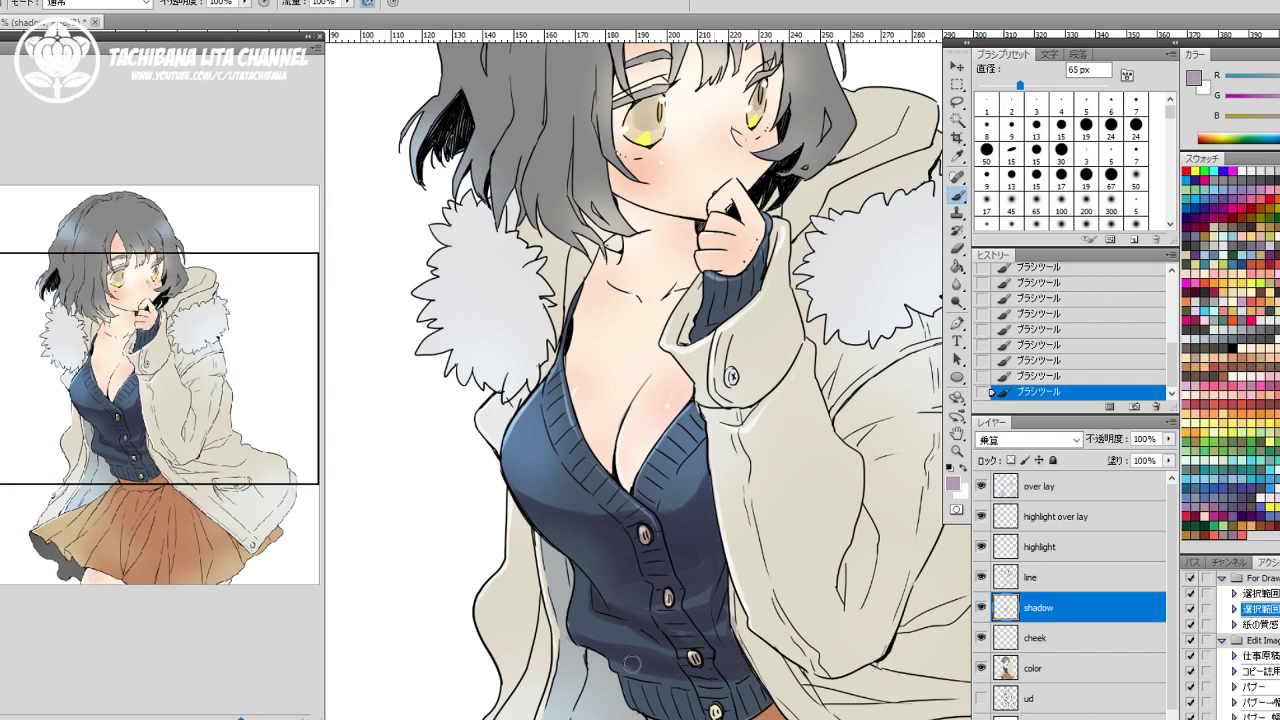
mouse_move(632, 664)
left_mouse_down()
mouse_move(725, 685)
mouse_move(752, 672)
mouse_move(636, 680)
mouse_move(652, 708)
mouse_move(745, 708)
mouse_move(738, 606)
mouse_move(737, 640)
left_mouse_up()
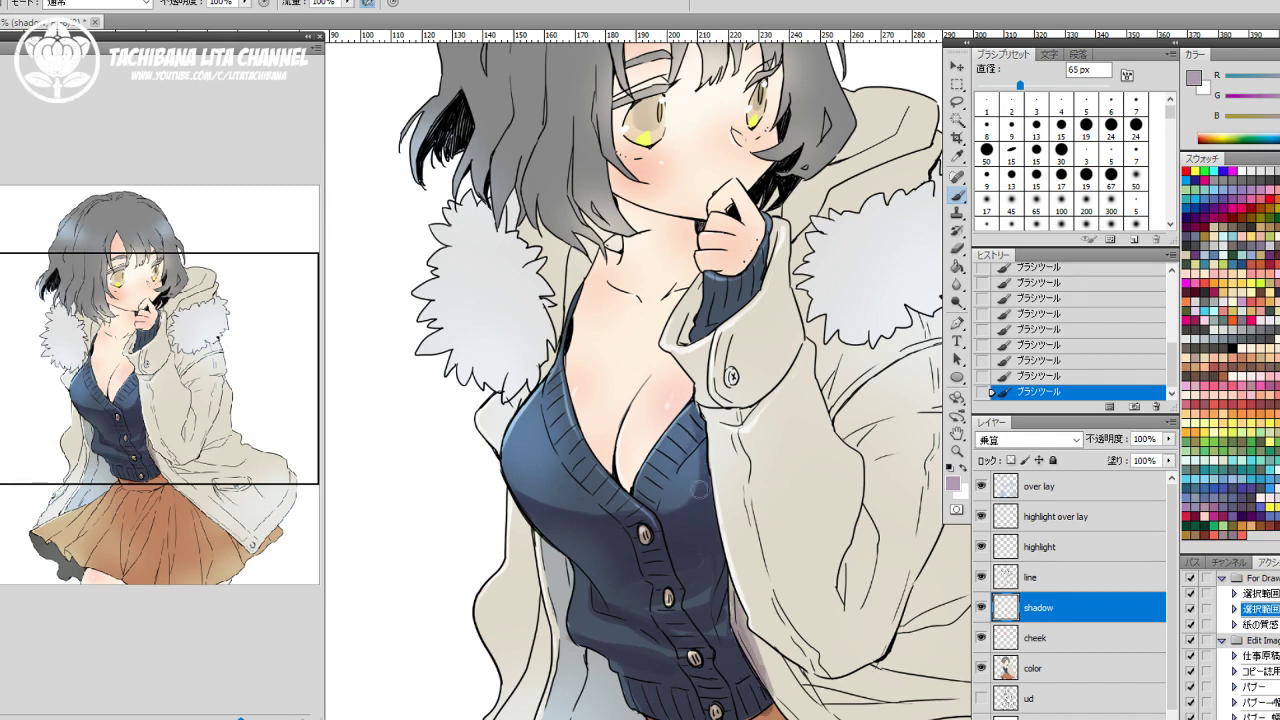
Shade the bust beside the sleeved arm, then trim the shadow on the opposite side of the bust with the 24 px eraser.
left_click_drag(700, 474, 667, 506)
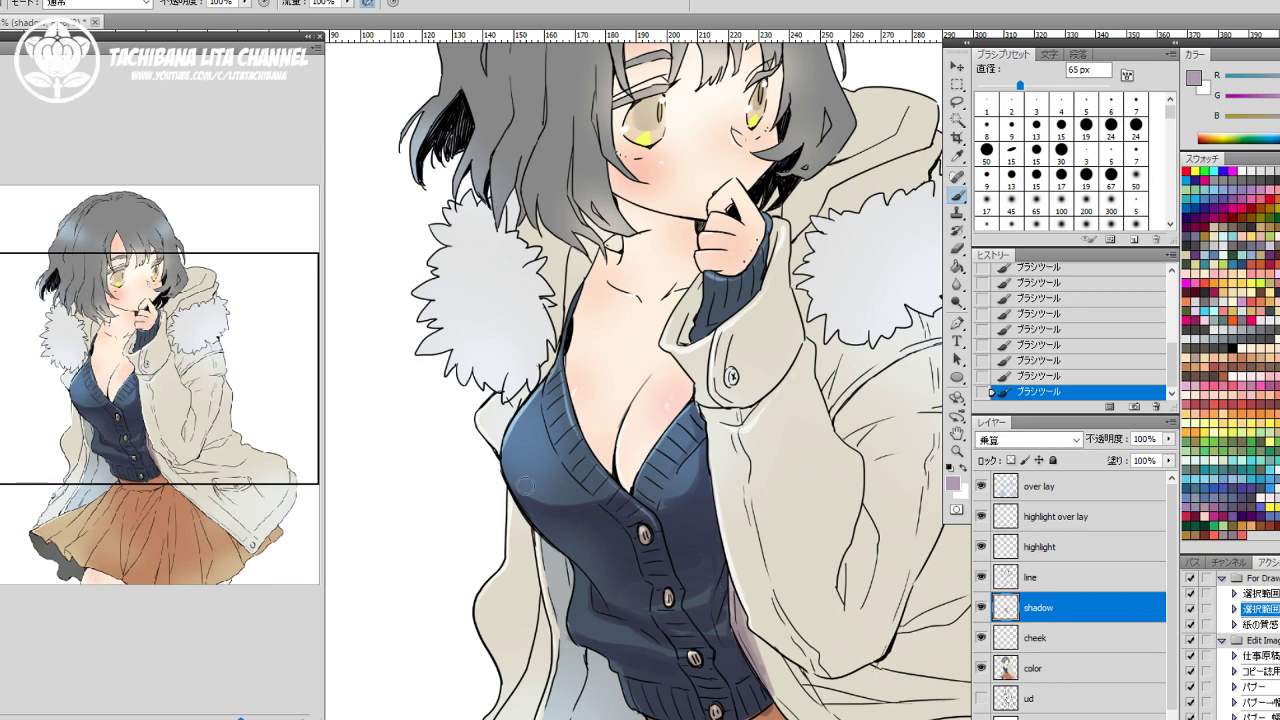
key("e")
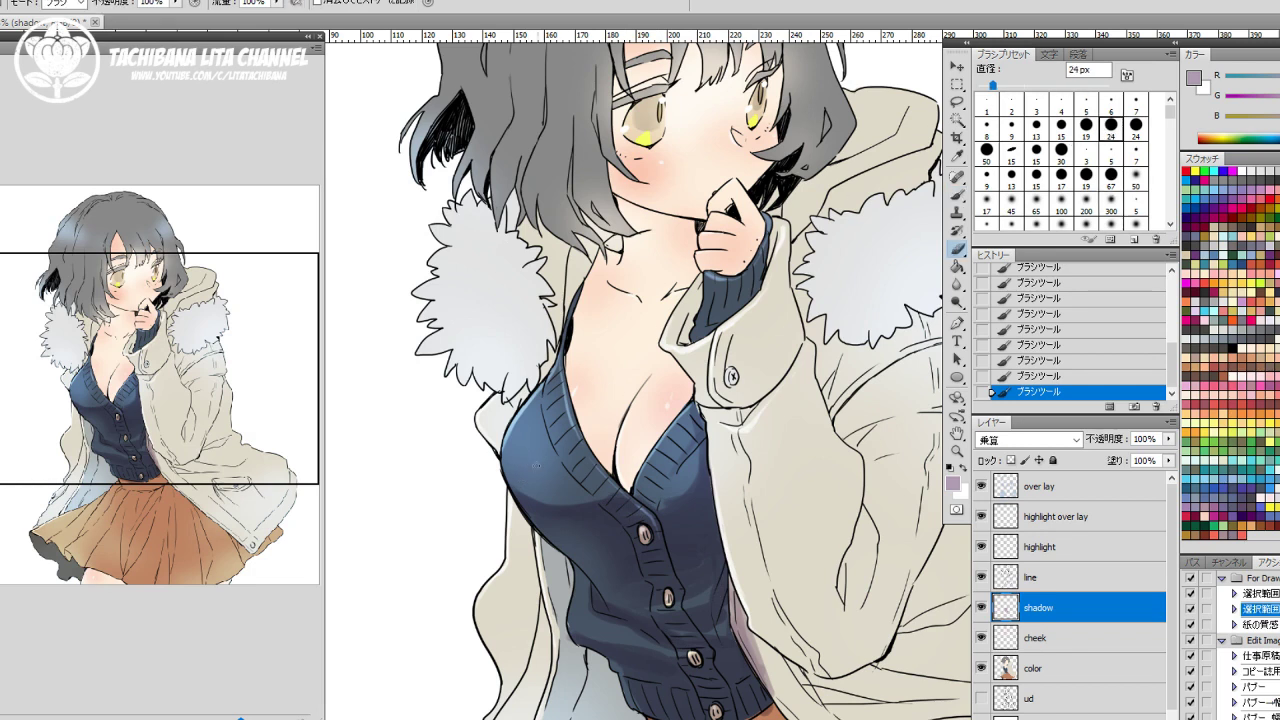
mouse_move(511, 483)
left_mouse_down()
mouse_move(530, 510)
mouse_move(555, 502)
mouse_move(561, 440)
left_mouse_up()
Dab short mauve shadow strokes over the fur trim beside the bust with the 65 px brush.
key("b")
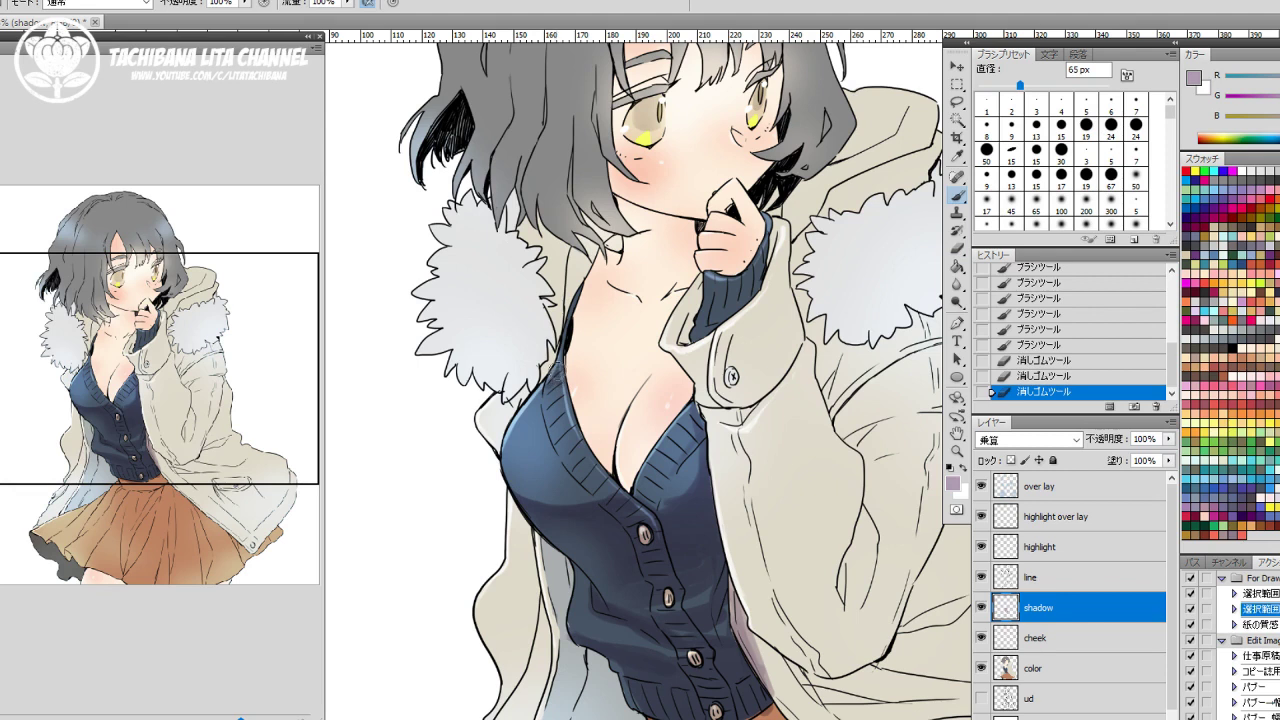
mouse_move(558, 376)
left_mouse_down()
mouse_move(545, 334)
mouse_move(540, 352)
mouse_move(500, 313)
mouse_move(524, 331)
mouse_move(499, 381)
mouse_move(515, 361)
mouse_move(530, 390)
left_mouse_up()
left_click_drag(540, 340, 530, 380)
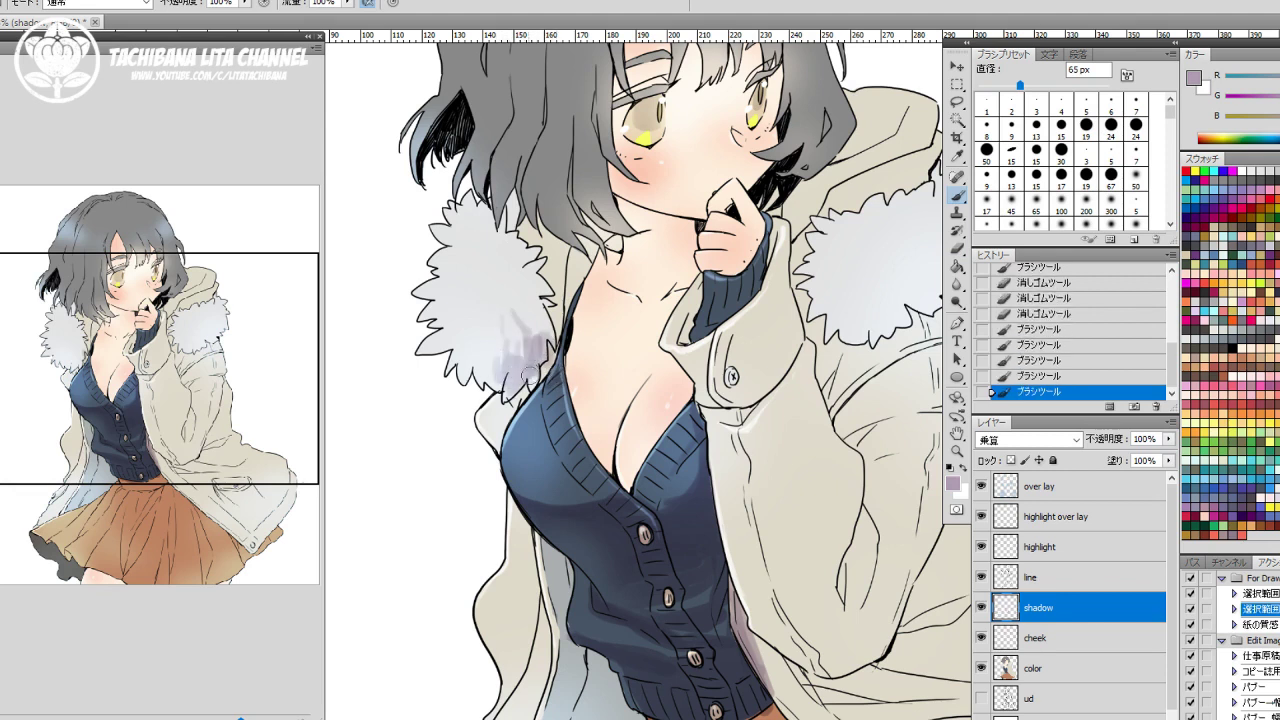
mouse_move(505, 272)
left_mouse_down()
mouse_move(528, 310)
mouse_move(536, 295)
mouse_move(541, 332)
left_mouse_up()
mouse_move(503, 250)
left_mouse_down()
mouse_move(513, 240)
mouse_move(494, 250)
mouse_move(465, 316)
mouse_move(501, 357)
mouse_move(530, 245)
mouse_move(512, 200)
mouse_move(542, 250)
mouse_move(560, 234)
mouse_move(560, 322)
left_mouse_up()
mouse_move(557, 253)
left_mouse_down()
mouse_move(550, 302)
mouse_move(538, 300)
mouse_move(553, 345)
mouse_move(540, 385)
mouse_move(560, 255)
mouse_move(515, 356)
left_mouse_up()
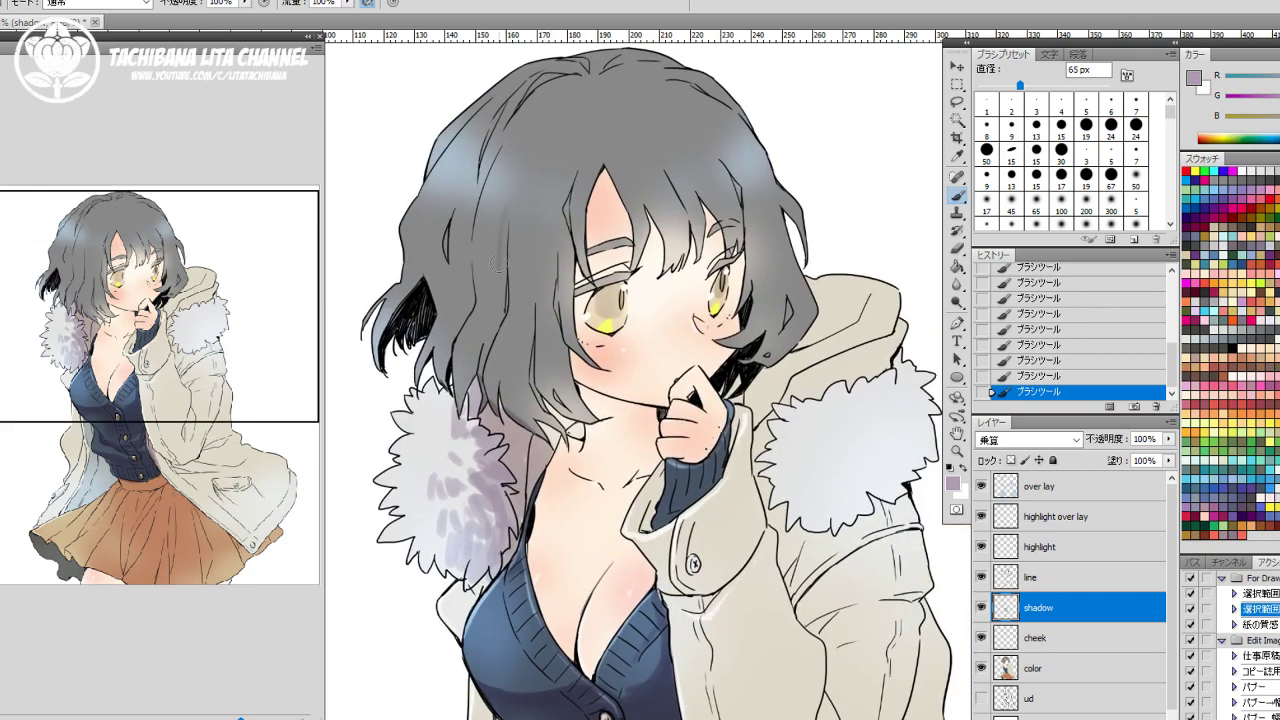
Paint a long mauve shadow along the side hair strand, tidying it with the eraser.
mouse_move(505, 226)
left_mouse_down()
mouse_move(504, 293)
mouse_move(505, 215)
mouse_move(482, 345)
mouse_move(498, 305)
mouse_move(485, 378)
mouse_move(494, 412)
mouse_move(502, 316)
mouse_move(505, 410)
left_mouse_up()
key("e")
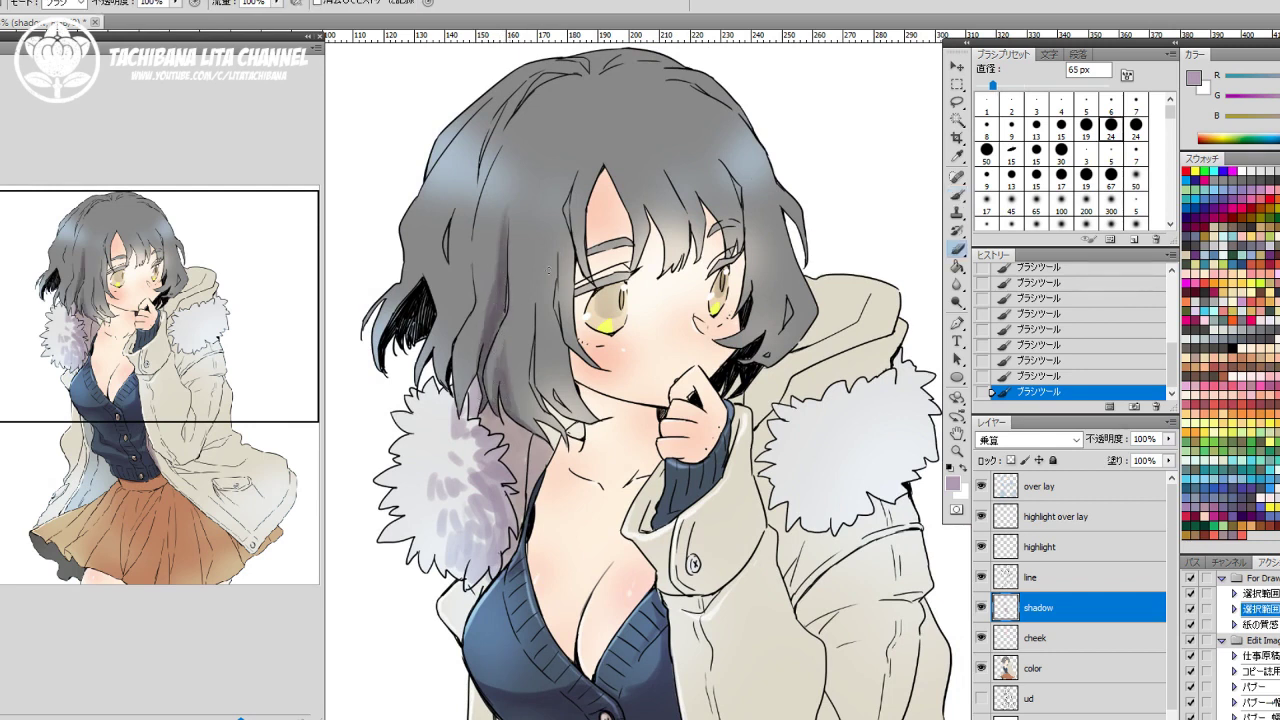
left_click(548, 270)
left_click(1110, 125)
left_click_drag(1010, 88, 1013, 84)
key("b")
left_click_drag(498, 314, 522, 340)
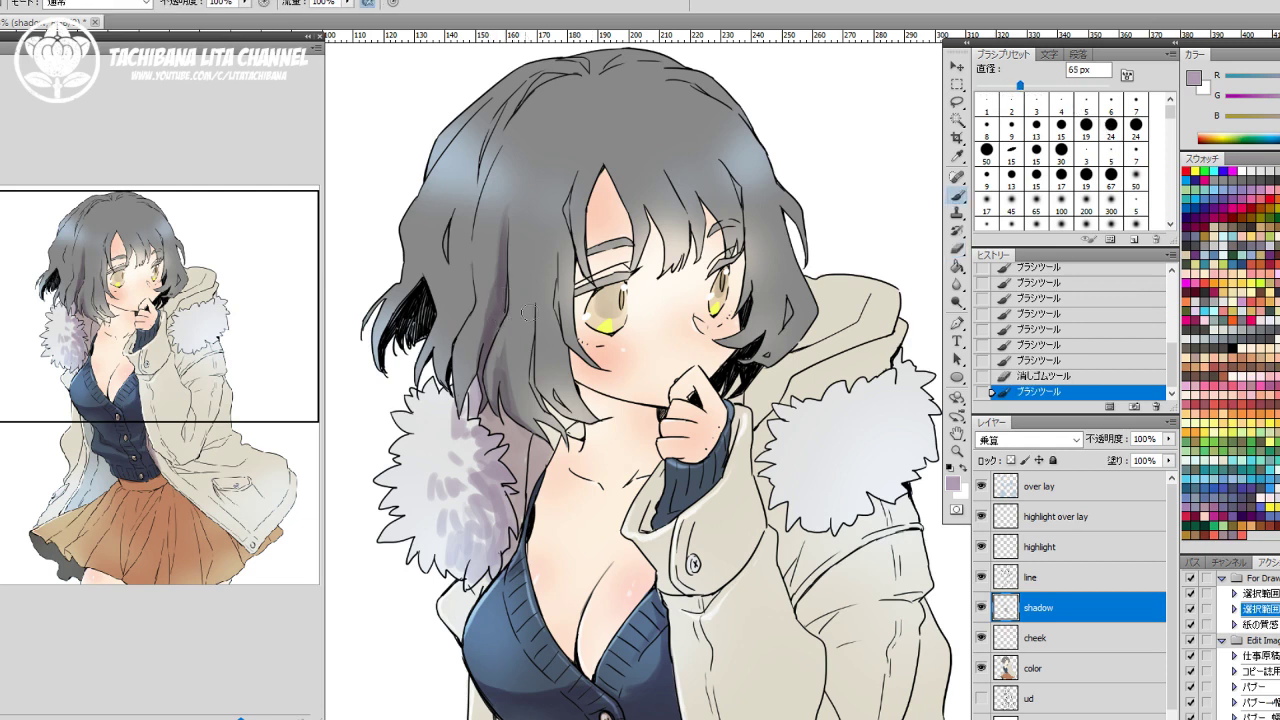
Shade the side hair's lower tips and the area just below them beside the neck.
mouse_move(520, 428)
left_mouse_down()
mouse_move(536, 298)
mouse_move(526, 394)
left_mouse_up()
mouse_move(524, 386)
left_mouse_down()
mouse_move(550, 428)
mouse_move(582, 438)
mouse_move(538, 474)
left_mouse_up()
left_click_drag(584, 430, 530, 484)
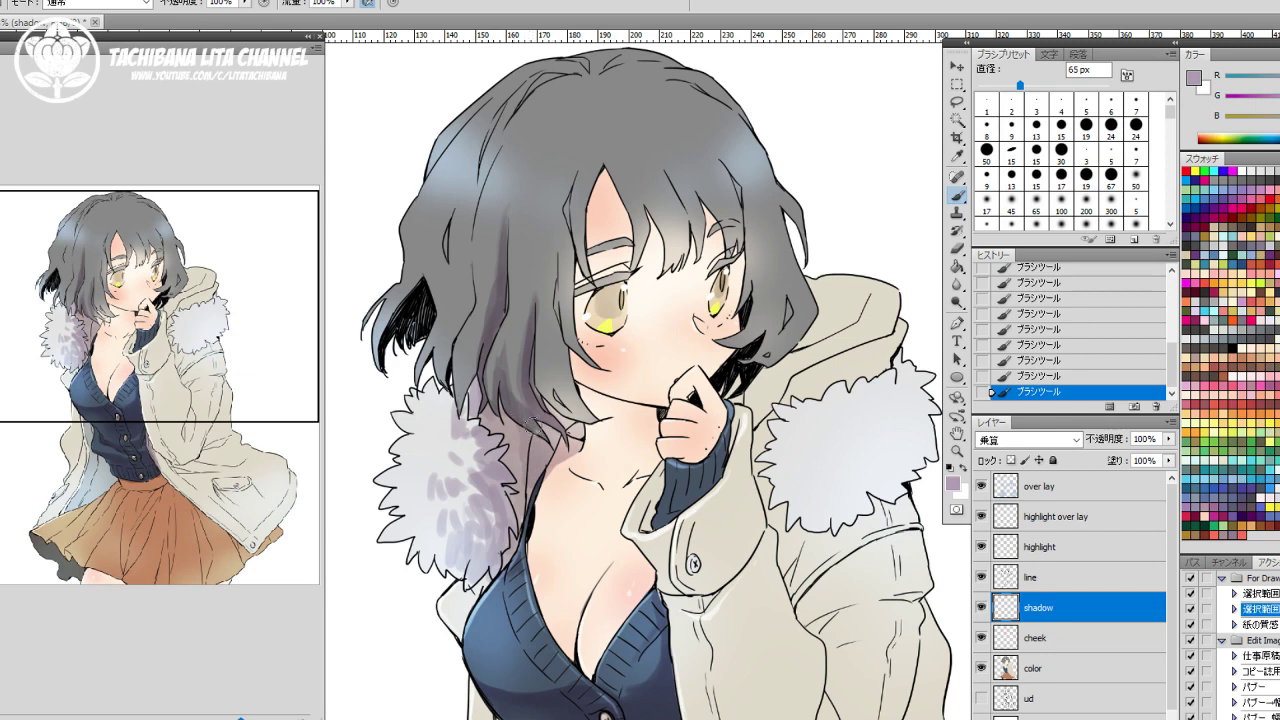
Refine the side hair's shadow with the 65 px eraser and brush mauve shading on the locks beside the cheek and under the chin.
key("e")
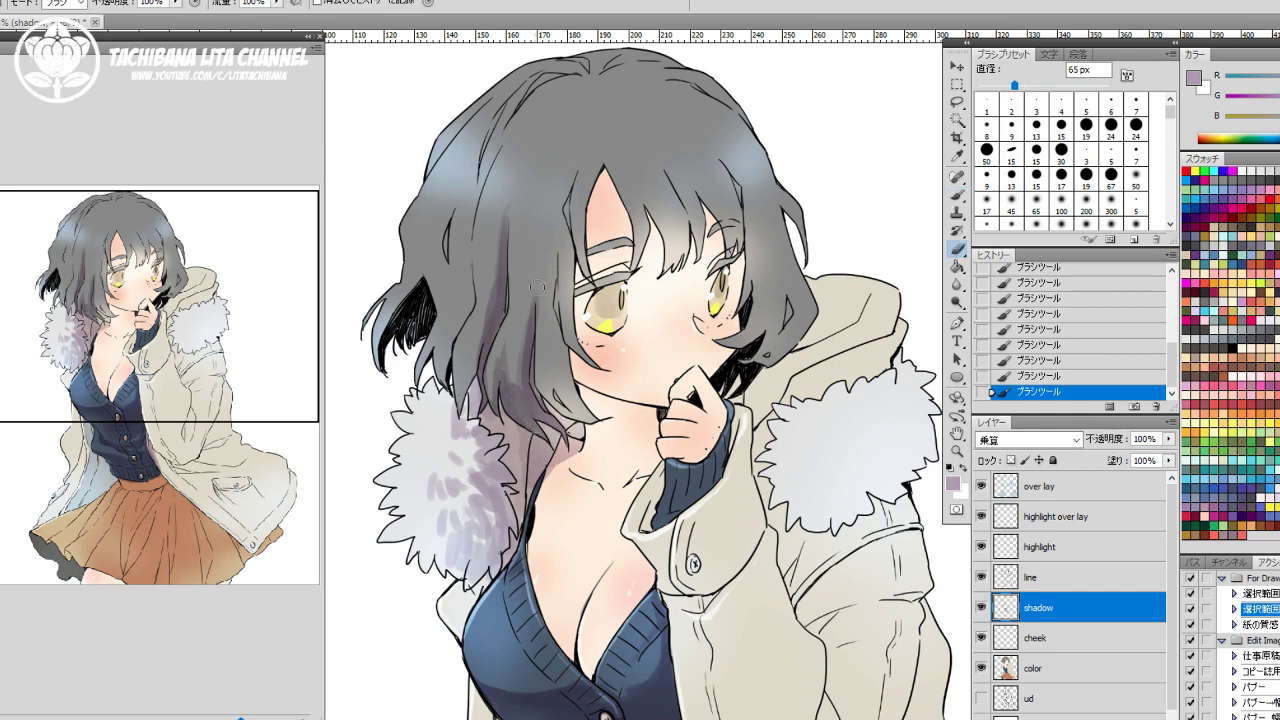
left_click_drag(552, 254, 576, 400)
key("b")
mouse_move(562, 342)
left_mouse_down()
mouse_move(570, 378)
mouse_move(626, 422)
left_mouse_up()
mouse_move(588, 394)
left_mouse_down()
mouse_move(648, 414)
mouse_move(587, 392)
mouse_move(650, 408)
mouse_move(588, 399)
mouse_move(607, 434)
mouse_move(593, 408)
mouse_move(607, 408)
mouse_move(609, 431)
mouse_move(587, 433)
mouse_move(641, 424)
mouse_move(613, 436)
mouse_move(630, 415)
mouse_move(617, 423)
mouse_move(566, 378)
left_mouse_up()
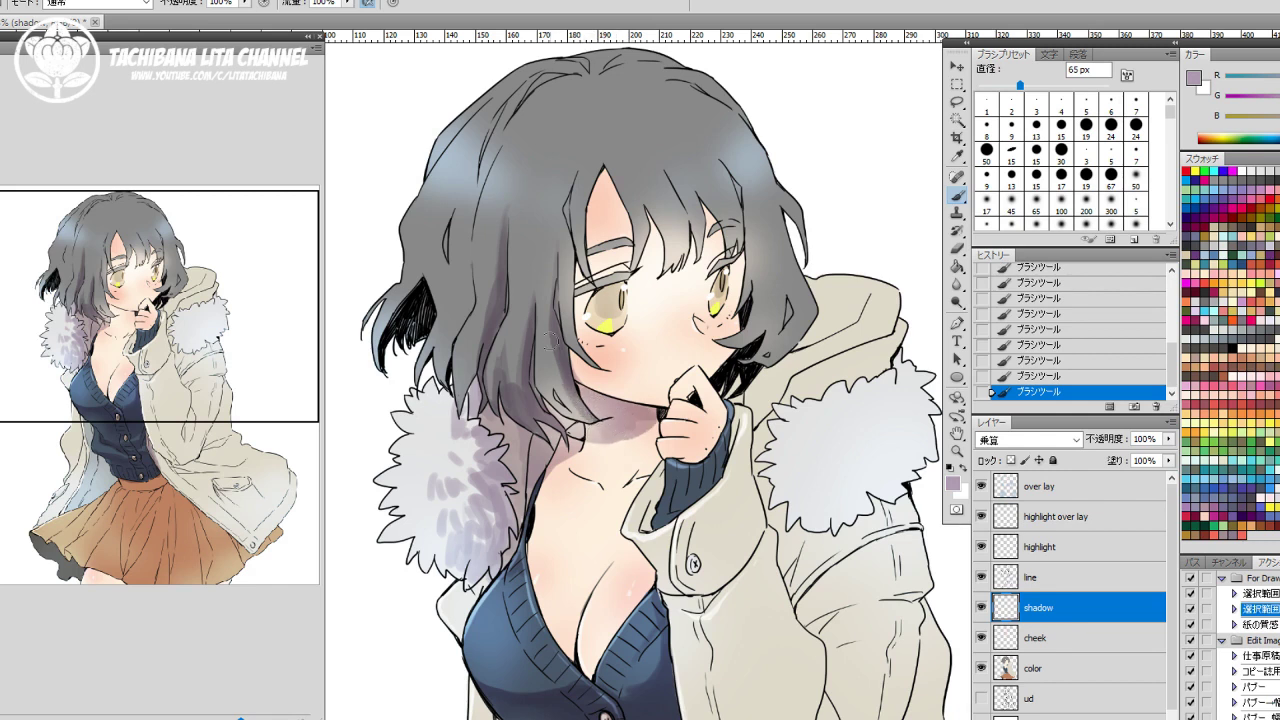
Add mauve shading to the hair locks beside the cheek and trim the strokes with the 57 px eraser.
left_click_drag(584, 438, 552, 396)
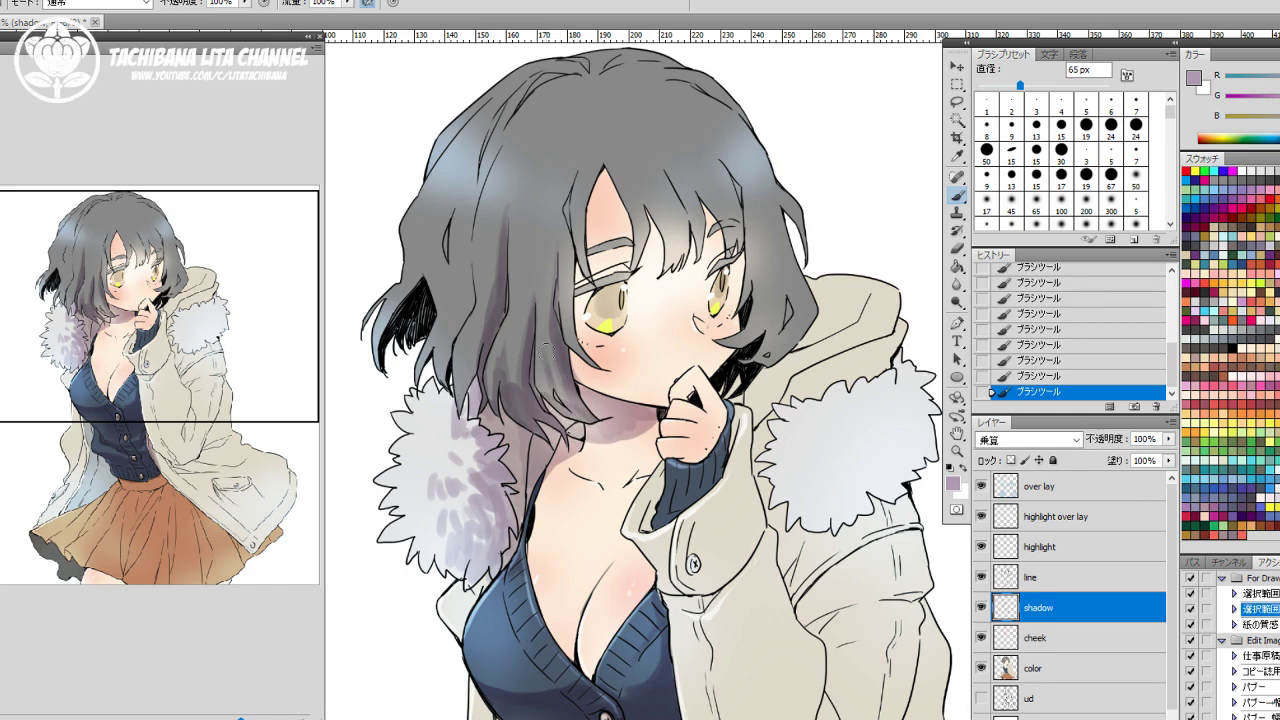
left_click_drag(545, 381, 556, 404)
key("e")
left_click_drag(547, 346, 548, 316)
mouse_move(548, 334)
left_mouse_down()
mouse_move(547, 299)
mouse_move(561, 389)
mouse_move(554, 345)
left_mouse_up()
left_click_drag(554, 342, 570, 380)
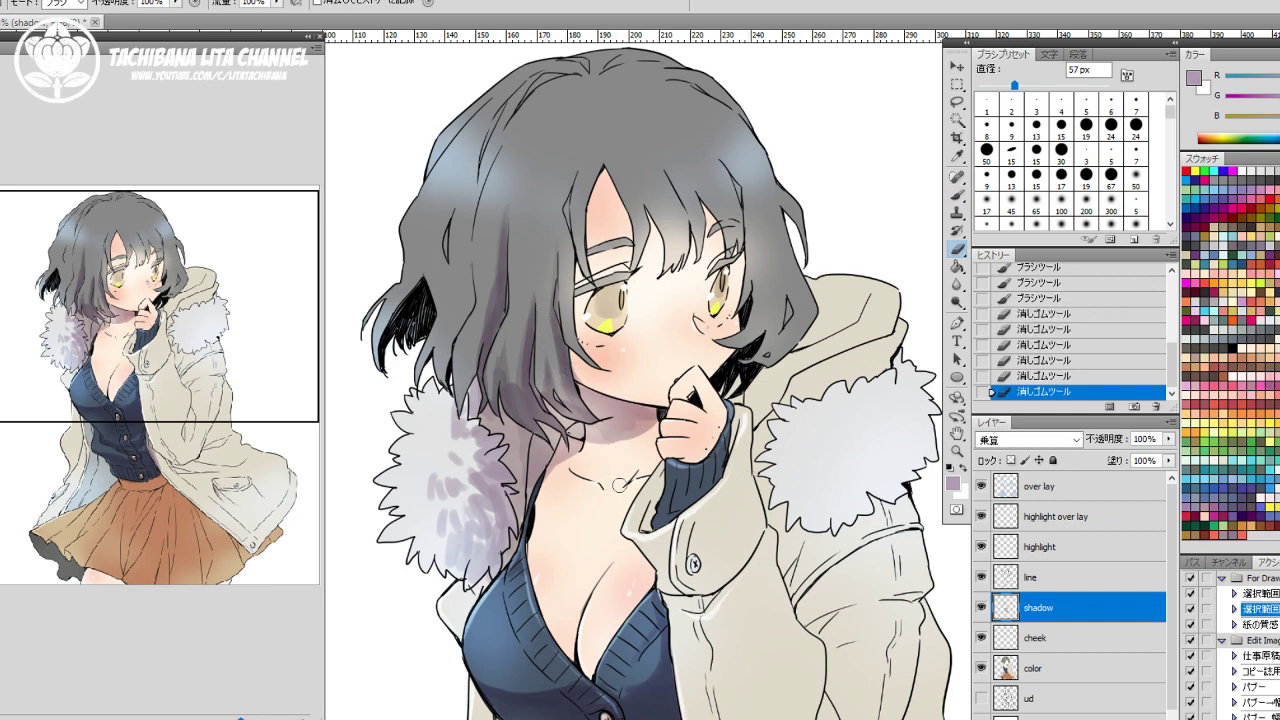
Paint small mauve shadows along the collarbones and below the chin with the 65 px brush, cleaning the collarbone area with the eraser.
key("b")
mouse_move(624, 483)
left_mouse_down()
mouse_move(630, 492)
mouse_move(588, 488)
mouse_move(612, 488)
left_mouse_up()
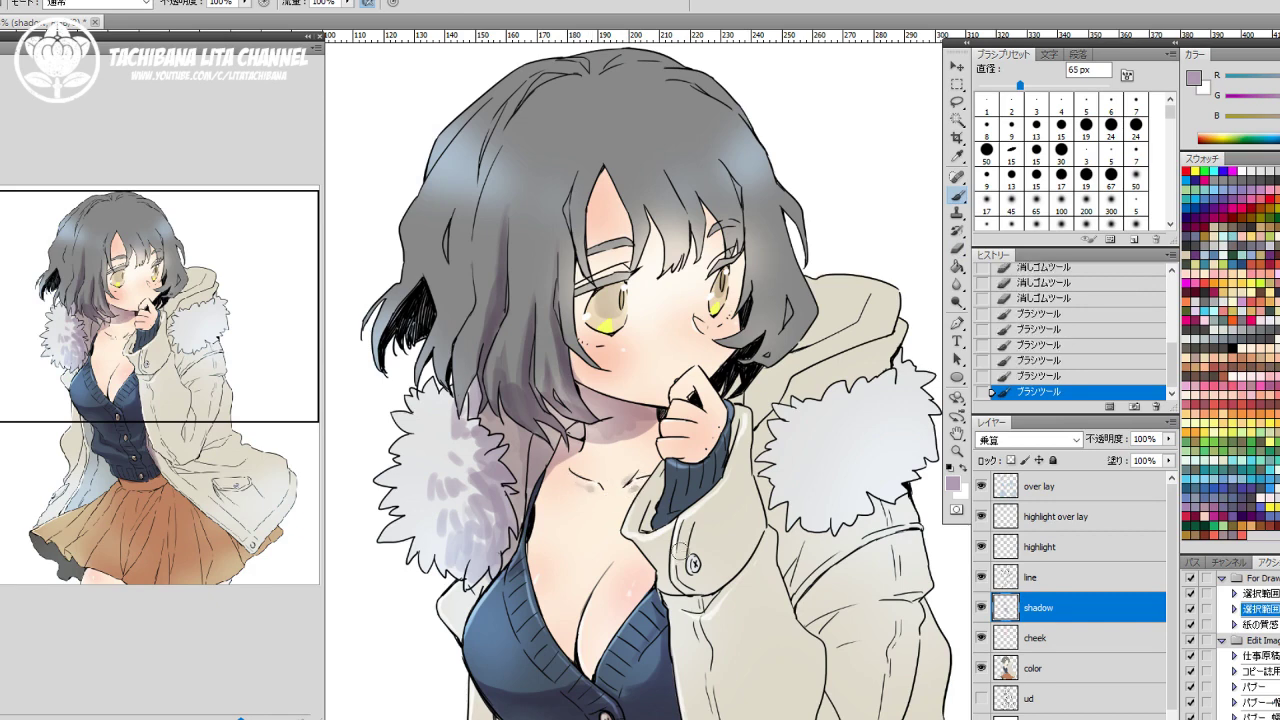
mouse_move(689, 564)
left_mouse_down()
mouse_move(662, 590)
mouse_move(634, 547)
mouse_move(645, 505)
left_mouse_up()
key("e")
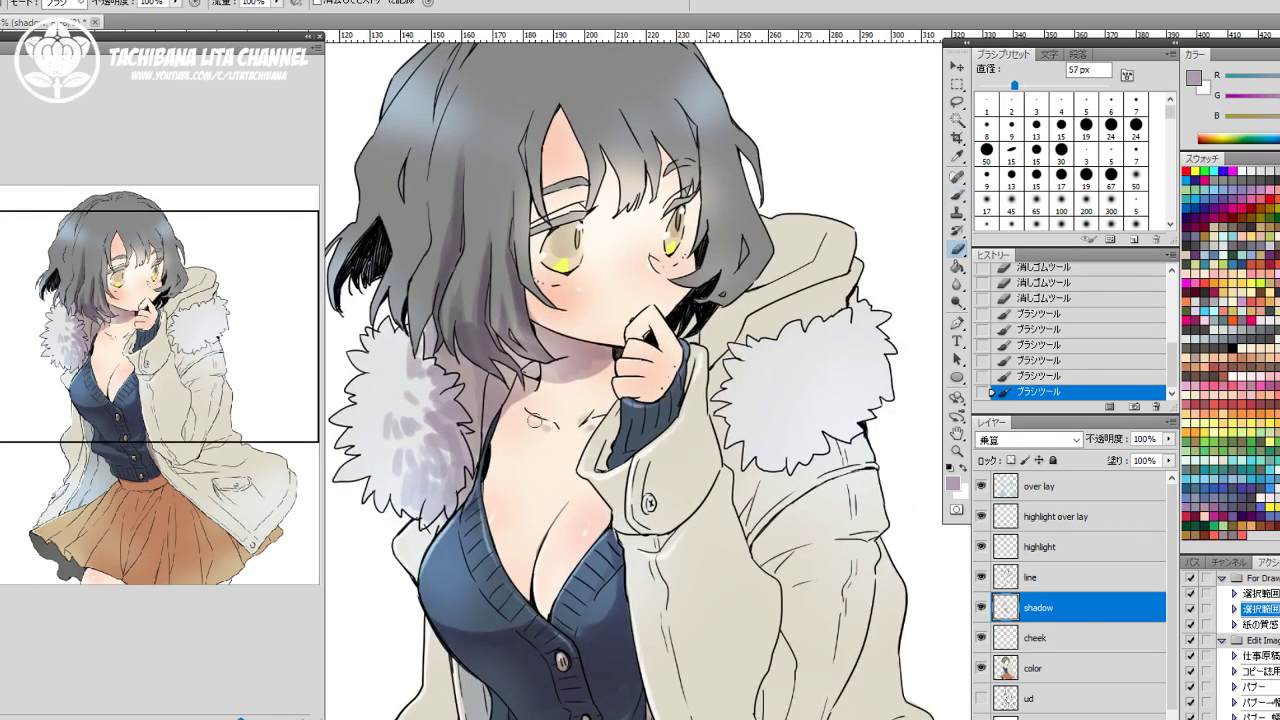
mouse_move(540, 420)
left_mouse_down()
mouse_move(562, 432)
mouse_move(590, 408)
left_mouse_up()
key("b")
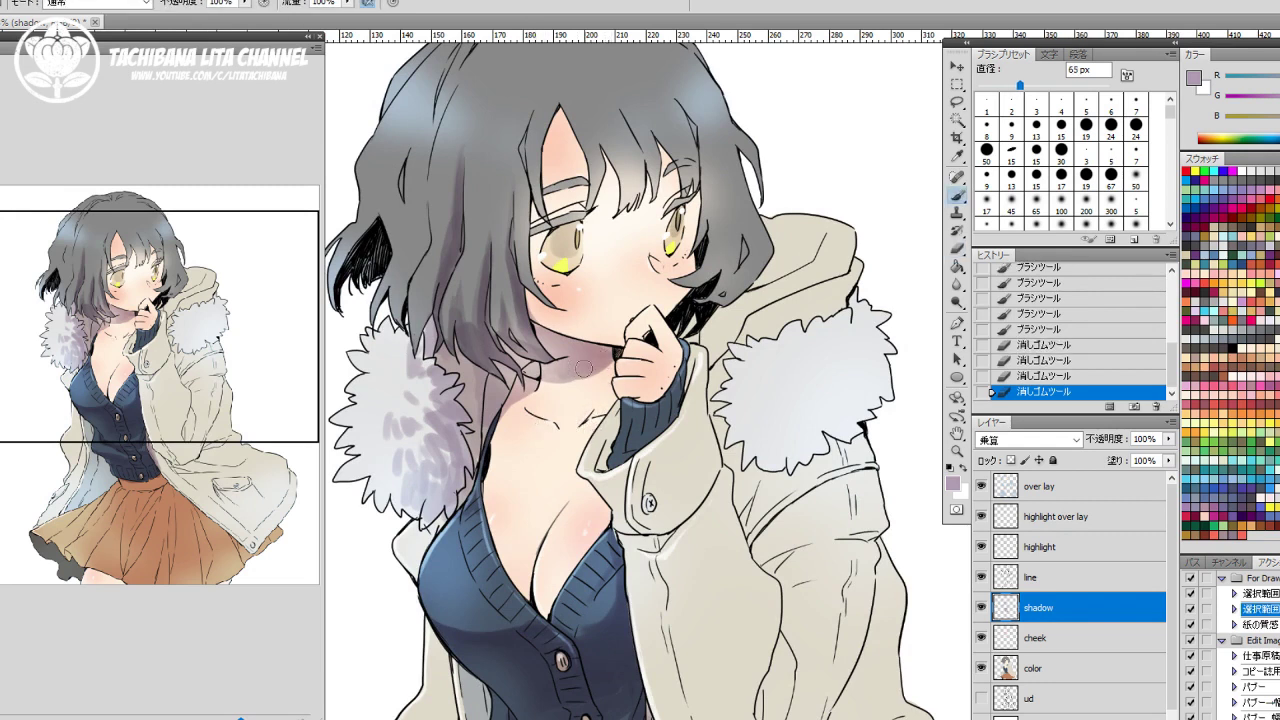
left_click_drag(603, 355, 627, 331)
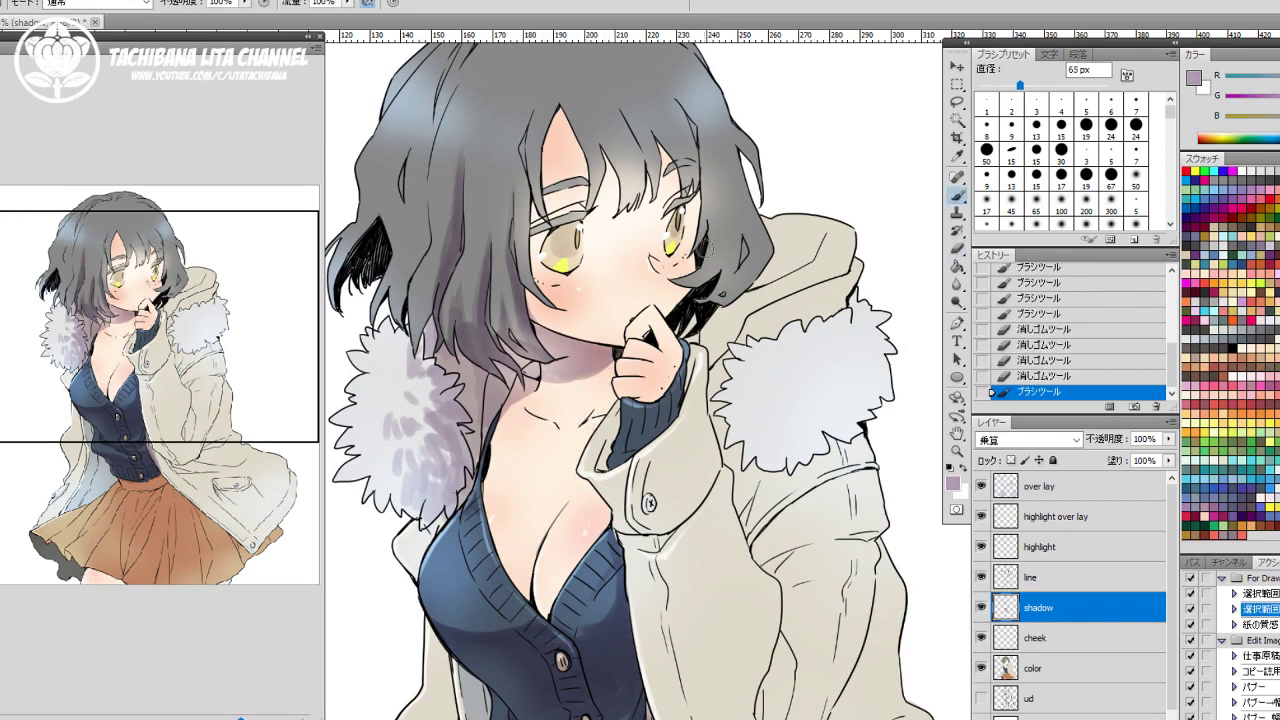
Shade the hair locks on the hood side of the face with mauve strokes and tidy them with the eraser.
mouse_move(700, 248)
left_mouse_down()
mouse_move(703, 266)
mouse_move(734, 256)
left_mouse_up()
left_click_drag(736, 204, 728, 264)
mouse_move(740, 176)
left_mouse_down()
mouse_move(743, 218)
mouse_move(748, 280)
left_mouse_up()
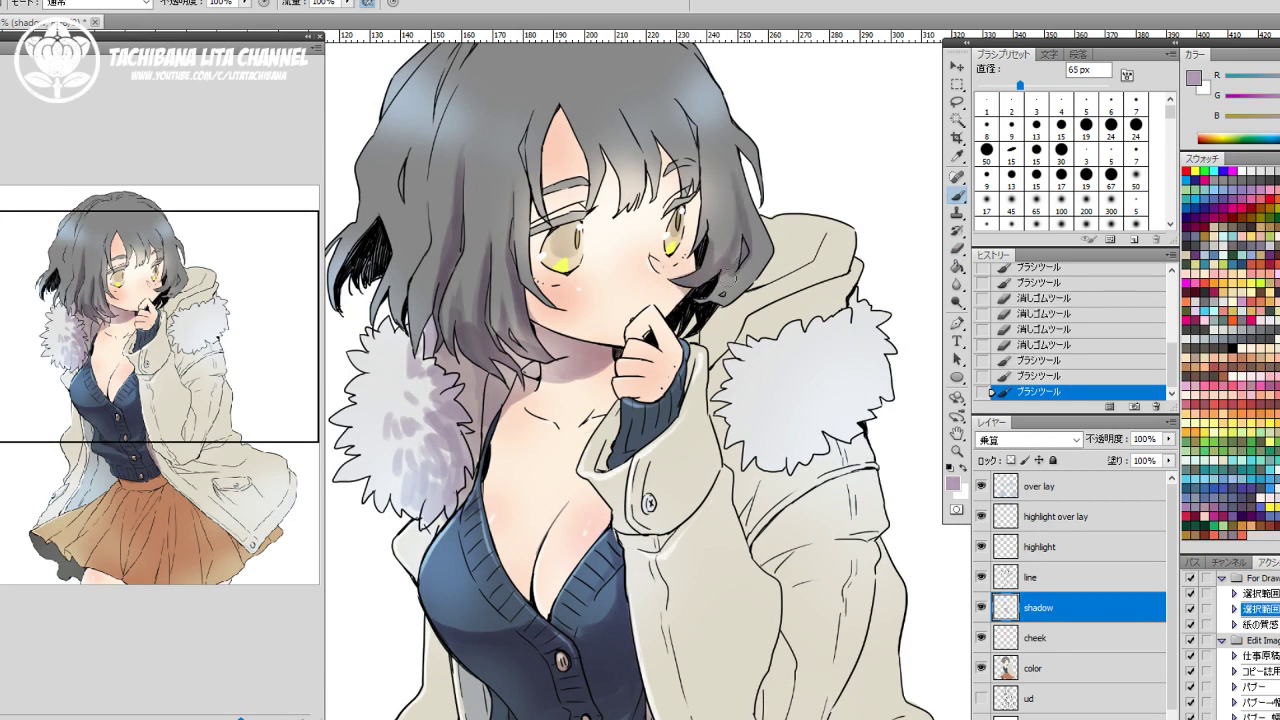
mouse_move(742, 212)
left_mouse_down()
mouse_move(722, 290)
mouse_move(701, 268)
mouse_move(746, 232)
mouse_move(738, 262)
left_mouse_up()
key("e")
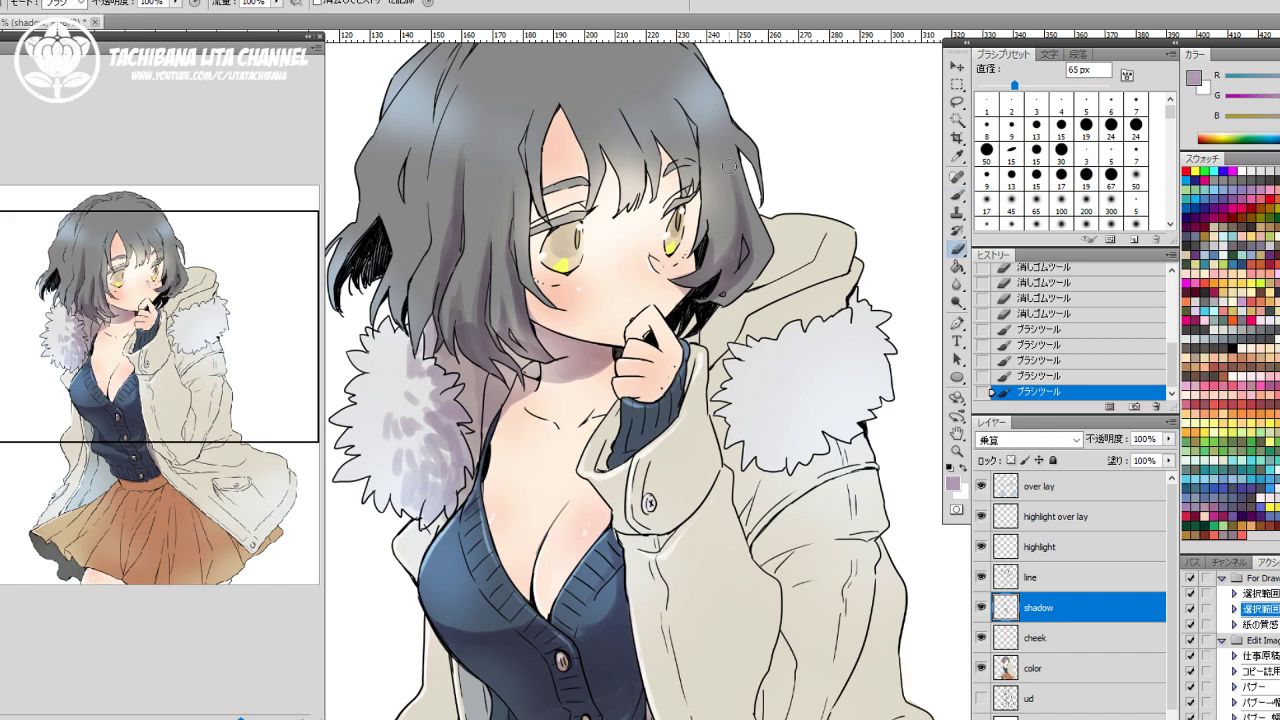
mouse_move(726, 198)
left_mouse_down()
mouse_move(732, 182)
mouse_move(734, 205)
left_mouse_up()
Fill the hood's inner opening with mauve shadow and shade the fold beneath its rim, correcting the edges with the eraser.
key("b")
mouse_move(795, 264)
left_mouse_down()
mouse_move(755, 299)
mouse_move(768, 280)
mouse_move(741, 283)
mouse_move(772, 272)
mouse_move(765, 292)
mouse_move(728, 307)
mouse_move(739, 287)
mouse_move(712, 320)
mouse_move(768, 280)
mouse_move(727, 270)
left_mouse_up()
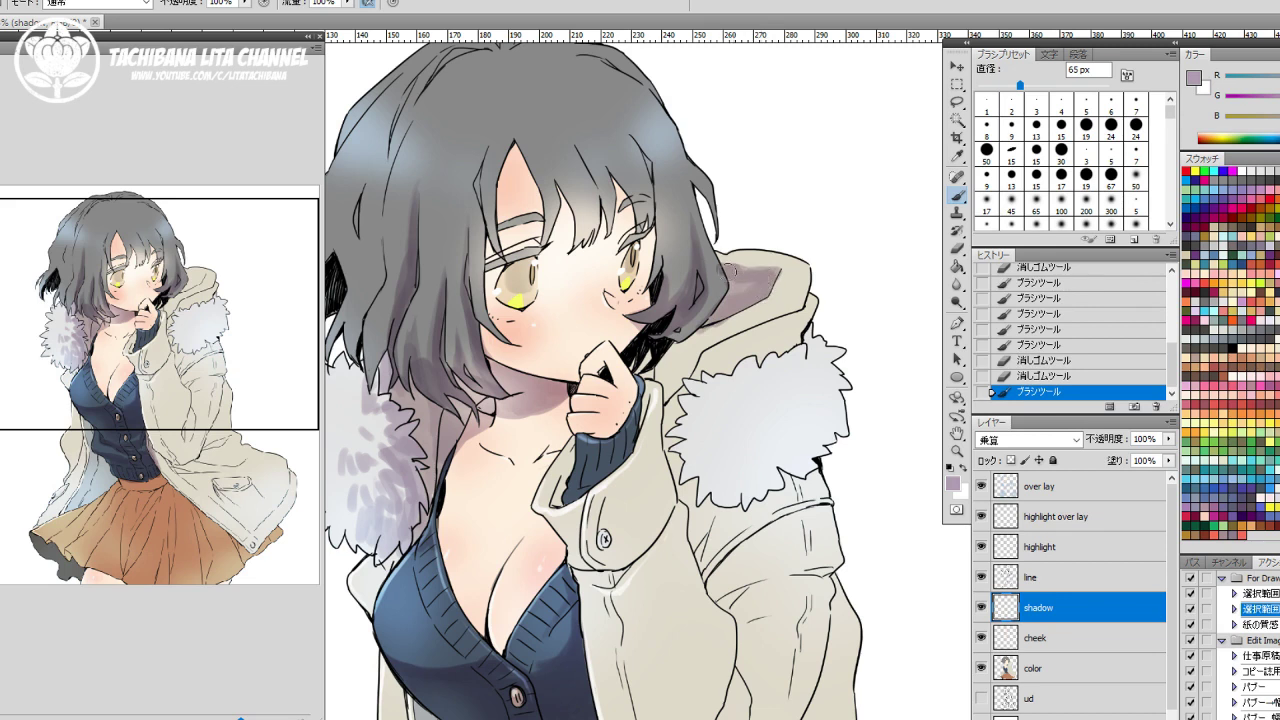
left_click(727, 270)
key("e")
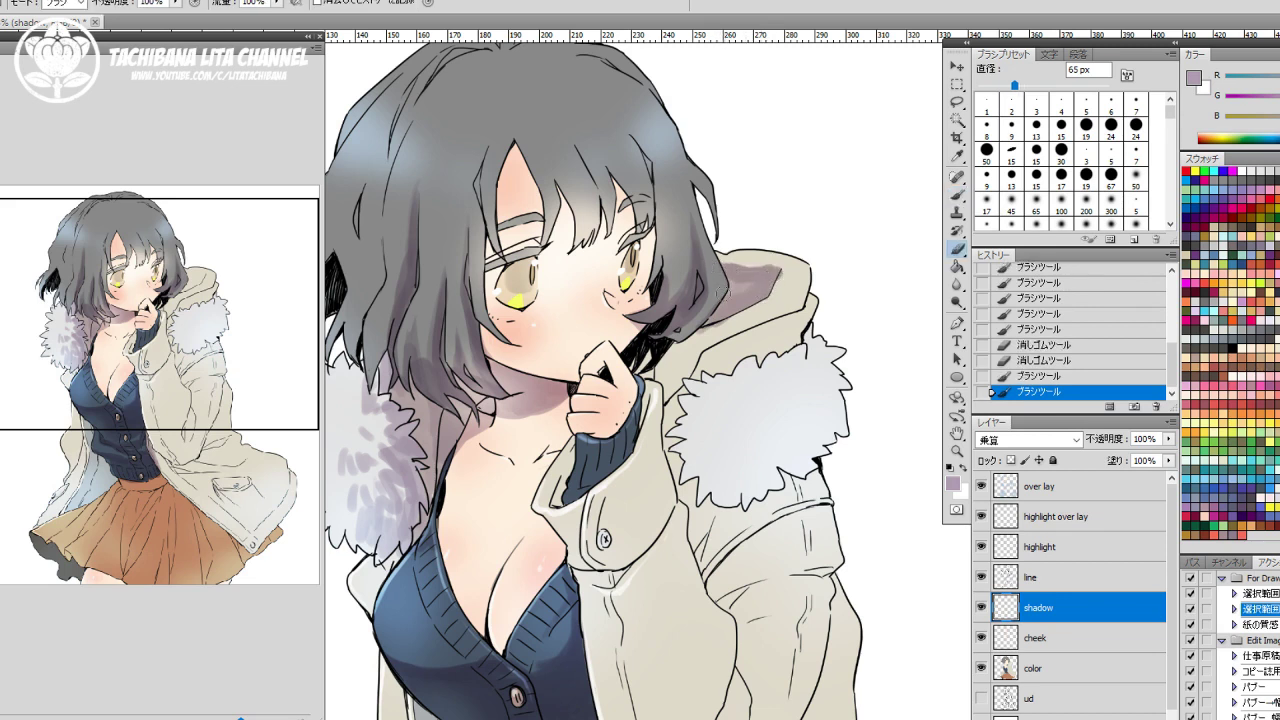
mouse_move(726, 304)
left_mouse_down()
mouse_move(714, 298)
mouse_move(784, 282)
left_mouse_up()
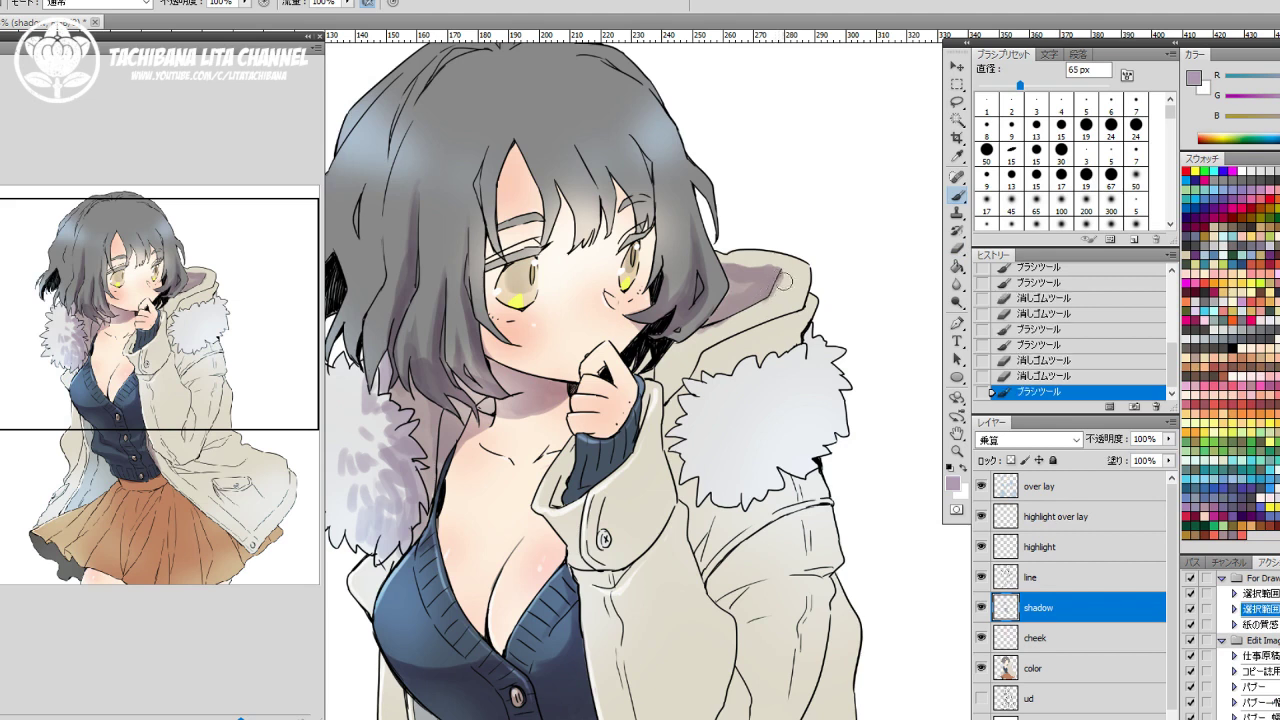
key("e")
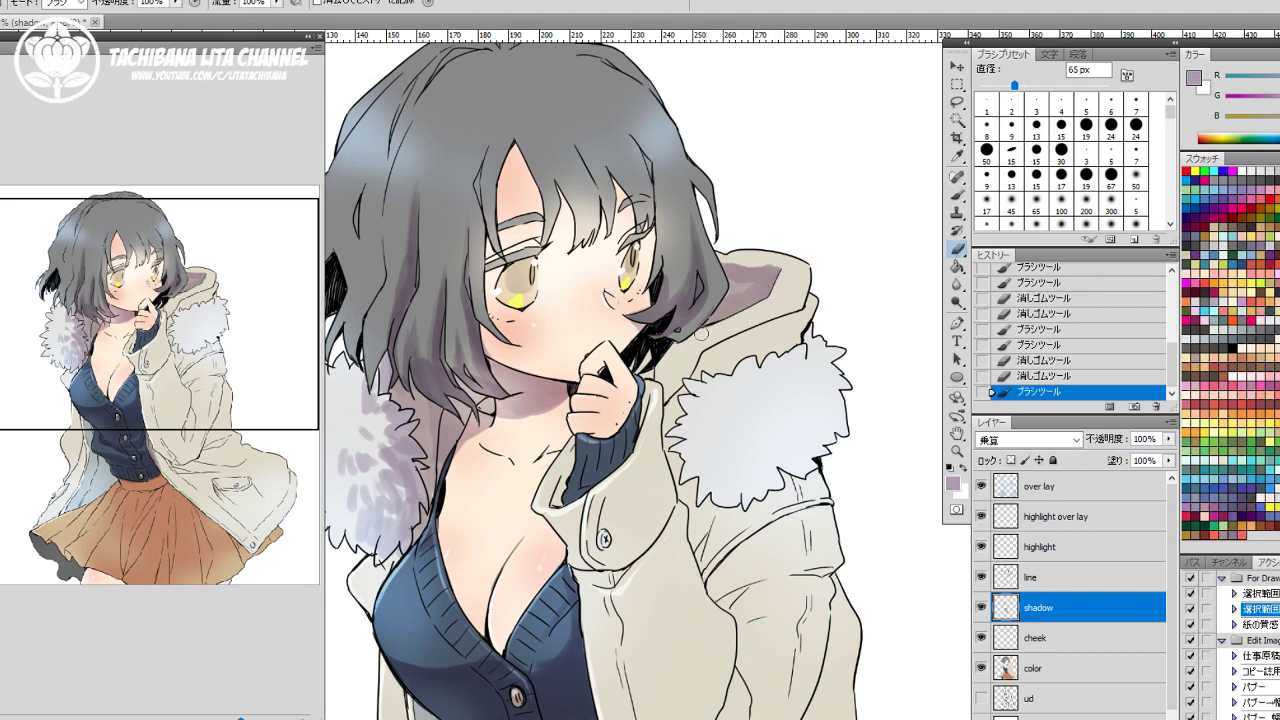
left_click(700, 333)
key("b")
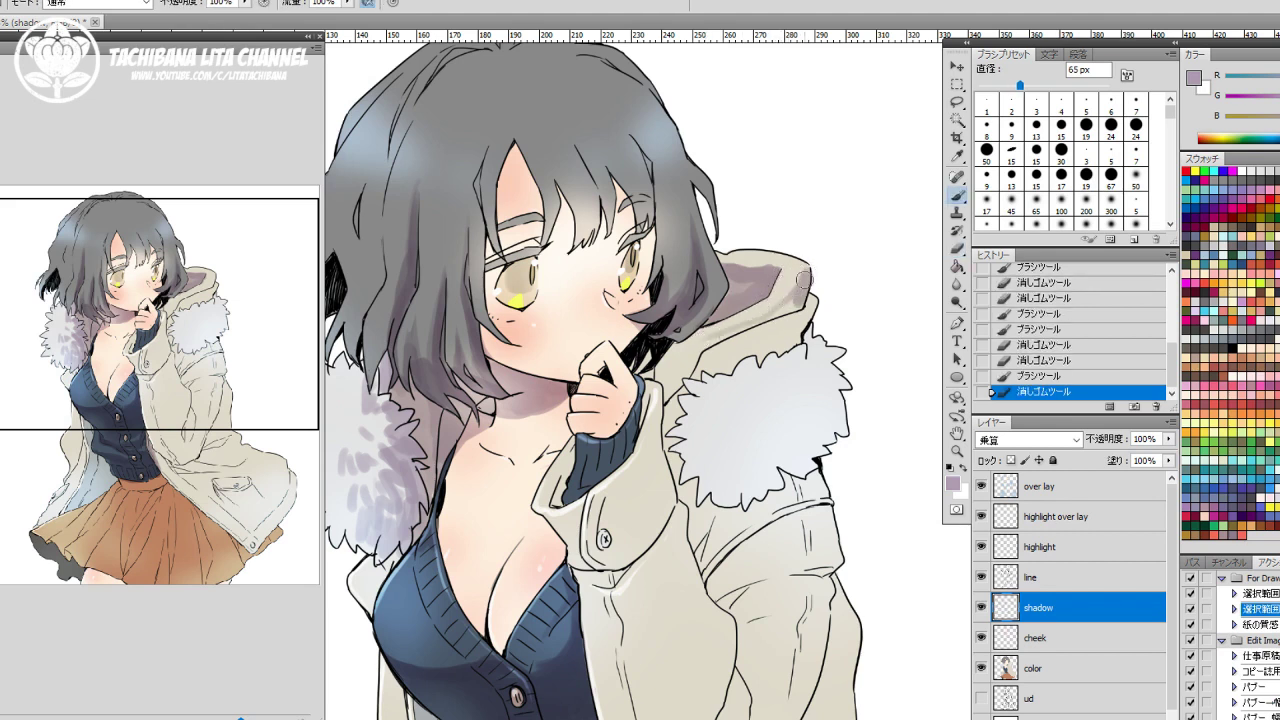
mouse_move(805, 278)
left_mouse_down()
mouse_move(793, 301)
mouse_move(662, 372)
mouse_move(682, 344)
mouse_move(642, 368)
mouse_move(668, 380)
mouse_move(785, 310)
mouse_move(672, 361)
mouse_move(763, 327)
left_mouse_up()
key("e")
key("b")
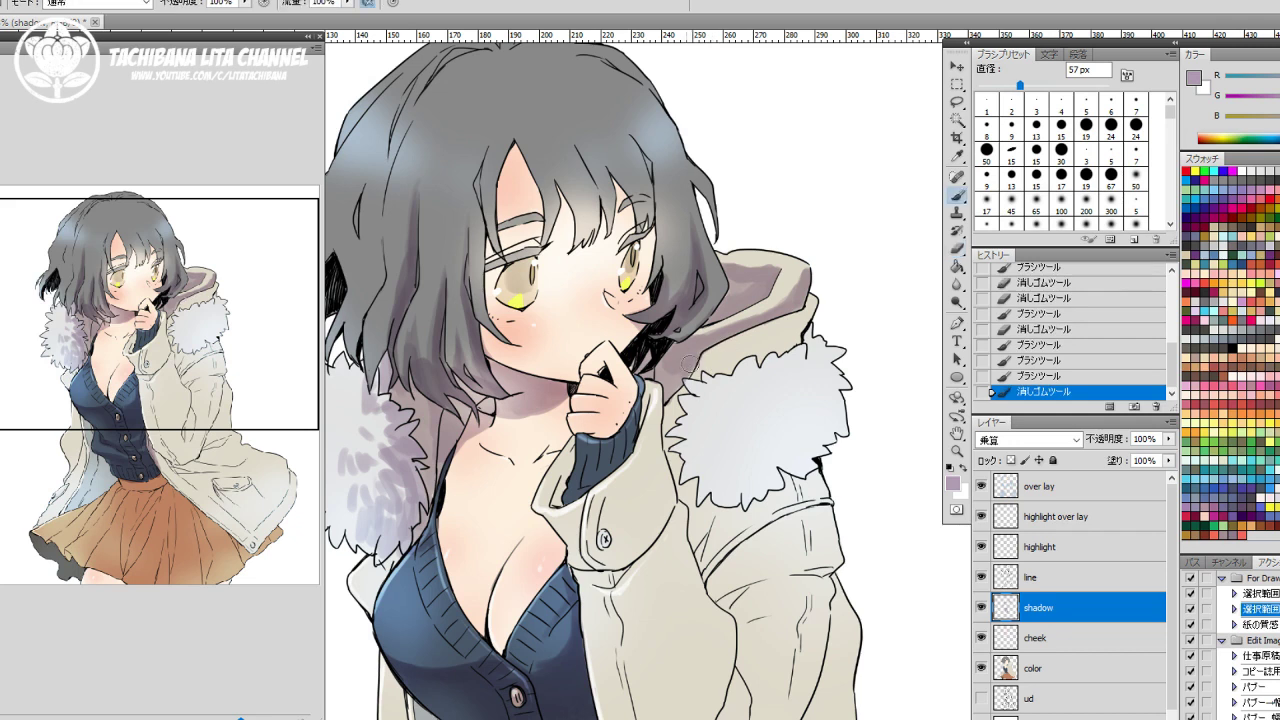
Paint mauve shadows on the hood's lower folds between the hair and the fur trim, refining them with the eraser.
mouse_move(689, 363)
left_mouse_down()
mouse_move(797, 332)
mouse_move(738, 361)
mouse_move(796, 347)
mouse_move(810, 300)
mouse_move(716, 345)
left_mouse_up()
mouse_move(738, 336)
left_mouse_down()
mouse_move(714, 347)
mouse_move(782, 320)
mouse_move(725, 356)
left_mouse_up()
key("e")
key("b")
mouse_move(683, 406)
left_mouse_down()
mouse_move(702, 388)
mouse_move(690, 386)
mouse_move(703, 389)
left_mouse_up()
key("e")
Dab mauve shadow strokes across the fur trim below the hood and shade the coat shoulder beneath it, enlarging the brush to 65 px.
mouse_move(704, 390)
left_mouse_down()
mouse_move(708, 377)
mouse_move(768, 368)
mouse_move(690, 402)
mouse_move(698, 392)
mouse_move(670, 432)
mouse_move(680, 470)
mouse_move(700, 425)
mouse_move(705, 460)
mouse_move(764, 416)
mouse_move(722, 420)
mouse_move(792, 420)
mouse_move(820, 385)
mouse_move(790, 430)
mouse_move(834, 400)
left_mouse_up()
key("b")
key("e")
mouse_move(786, 357)
left_mouse_down()
mouse_move(806, 345)
mouse_move(822, 366)
mouse_move(835, 350)
mouse_move(806, 370)
left_mouse_up()
key("b")
left_click_drag(800, 360, 794, 370)
key("]")
mouse_move(732, 440)
left_mouse_down()
mouse_move(735, 472)
mouse_move(712, 462)
mouse_move(738, 492)
mouse_move(714, 456)
mouse_move(694, 498)
mouse_move(716, 473)
mouse_move(748, 482)
mouse_move(735, 508)
mouse_move(770, 438)
mouse_move(772, 477)
mouse_move(822, 430)
mouse_move(833, 392)
mouse_move(841, 427)
mouse_move(768, 498)
mouse_move(812, 484)
mouse_move(756, 526)
mouse_move(706, 551)
mouse_move(718, 502)
mouse_move(694, 500)
mouse_move(673, 473)
mouse_move(700, 555)
mouse_move(730, 550)
mouse_move(715, 600)
mouse_move(755, 493)
left_mouse_up()
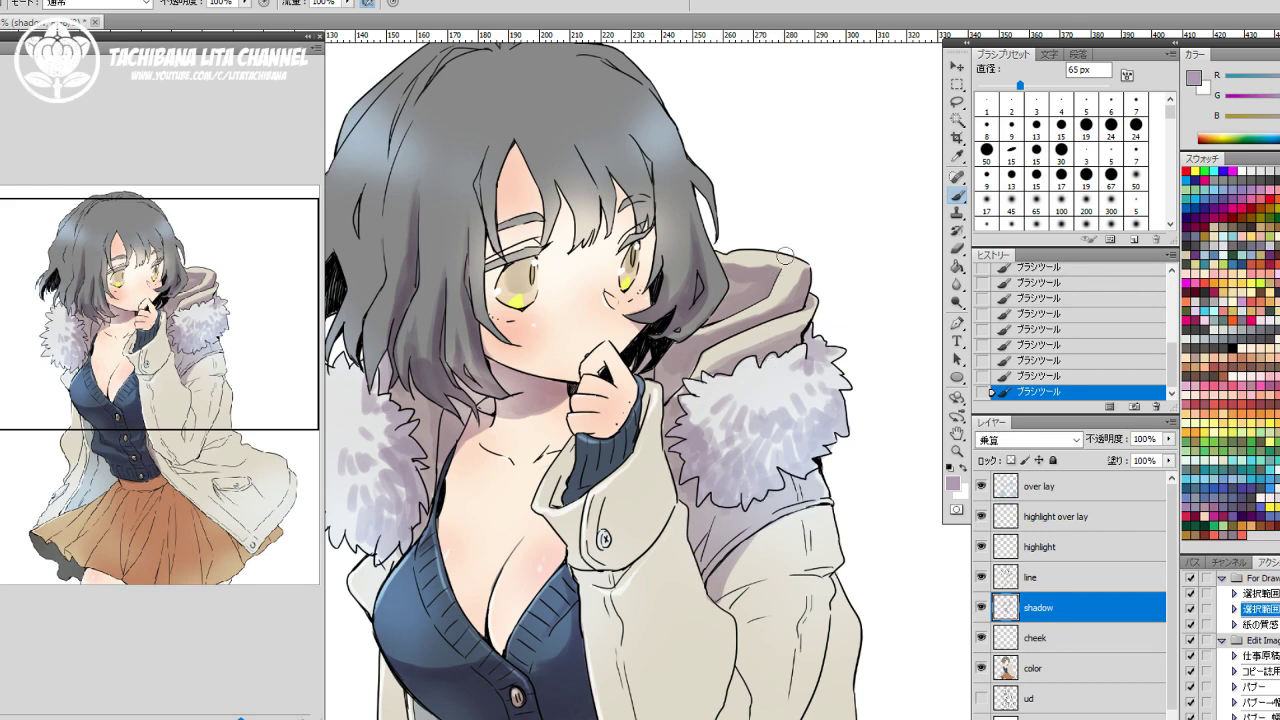
Soften the shadows on the hood and the adjoining fur trim with a soft 300 px eraser.
key("e")
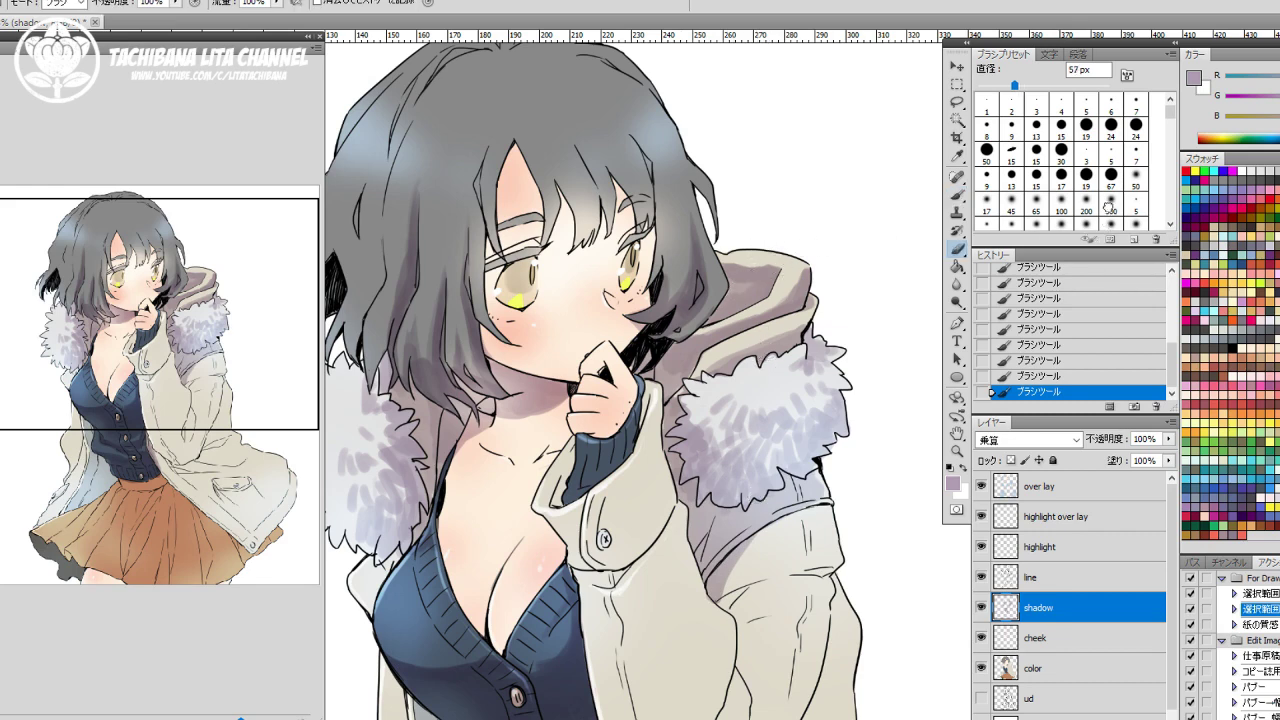
left_click(1111, 204)
left_click_drag(775, 262, 816, 290)
left_click_drag(806, 338, 790, 346)
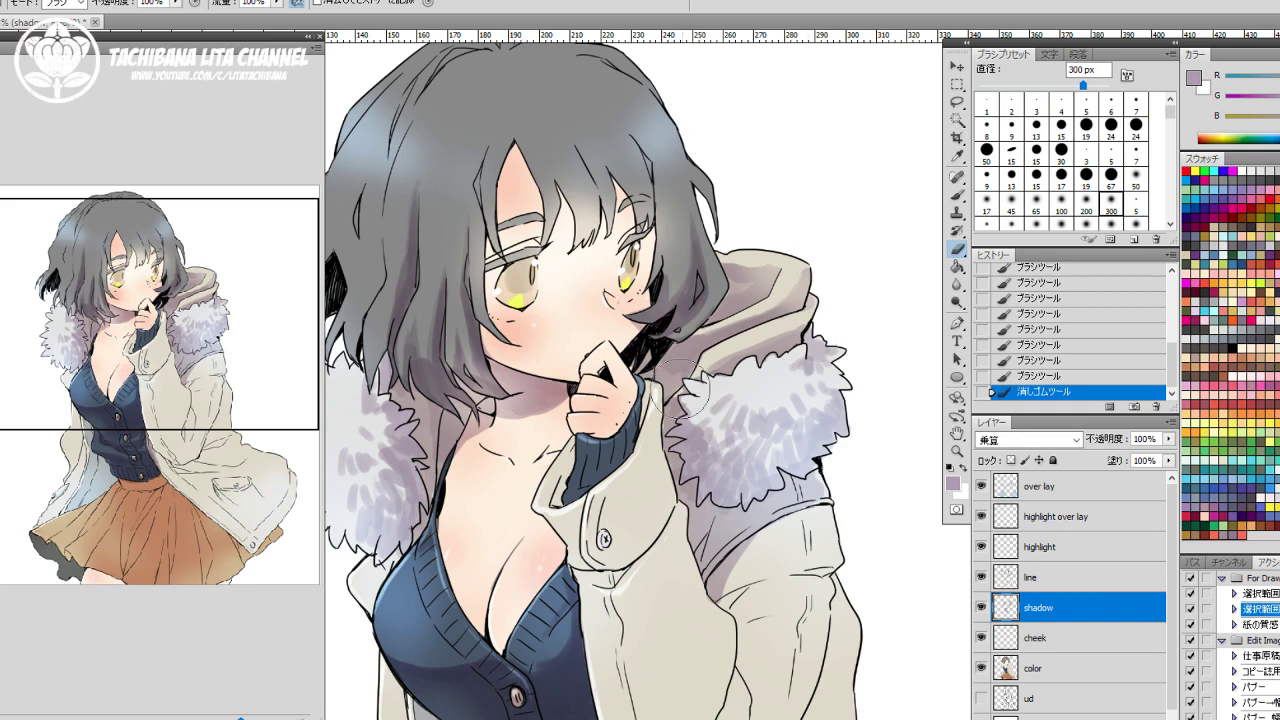
mouse_move(686, 392)
left_mouse_down()
mouse_move(682, 358)
mouse_move(670, 435)
mouse_move(690, 370)
left_mouse_up()
left_click_drag(692, 368, 729, 358)
left_click_drag(728, 354, 712, 346)
Shade the raised sleeve's cuff and upper forearm in mauve, enlarging the brush from 65 px to 132 px.
left_click_drag(742, 578, 700, 366)
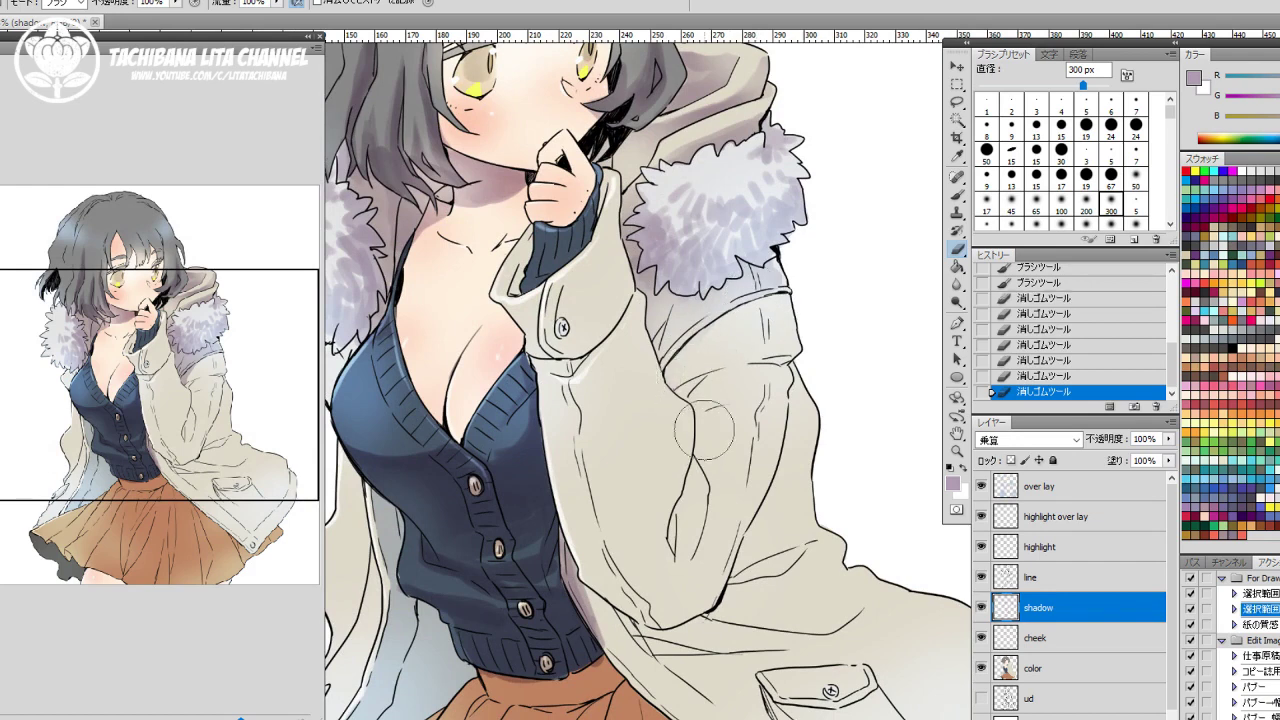
key("b")
left_click(676, 365)
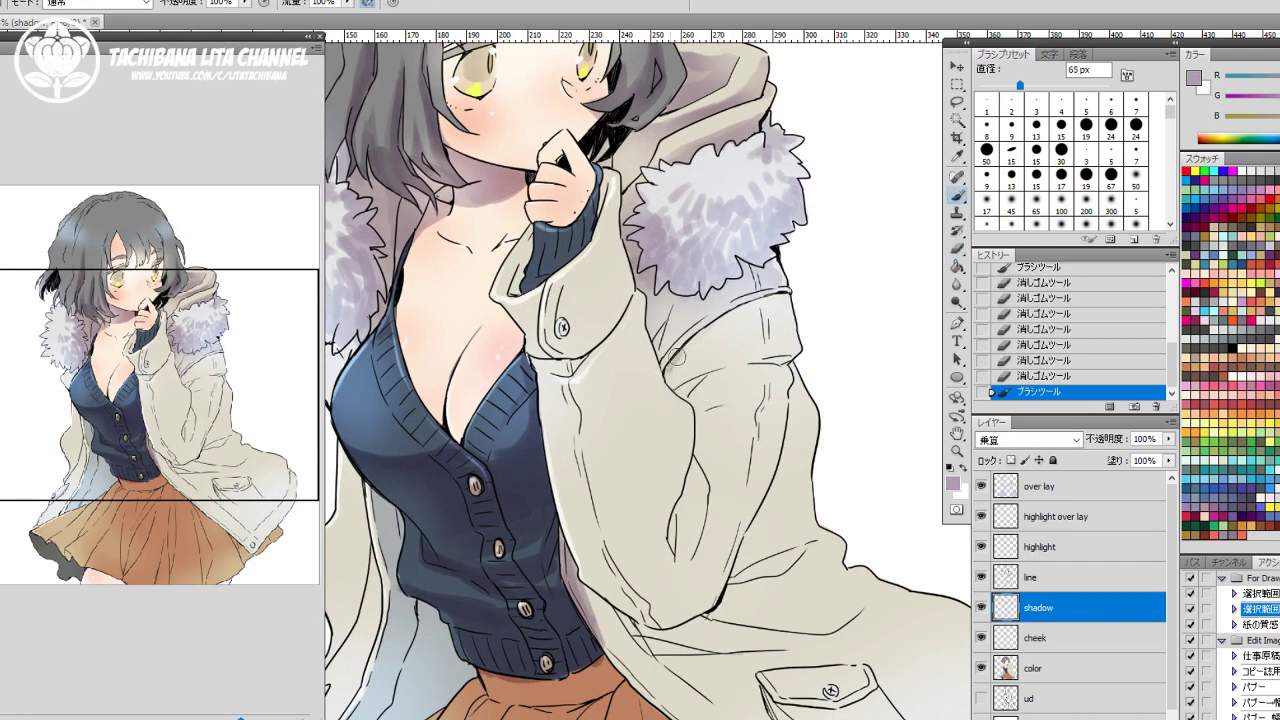
left_click(665, 381)
left_click(609, 326)
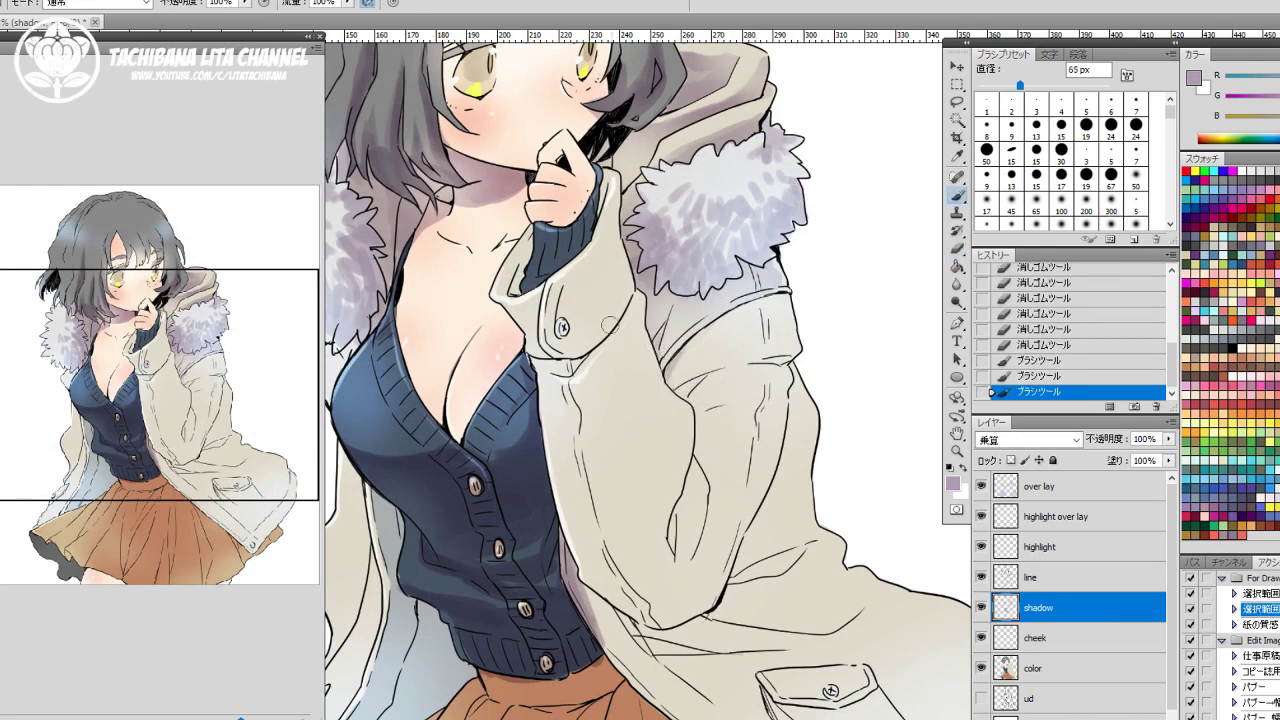
mouse_move(566, 319)
left_mouse_down()
mouse_move(568, 256)
mouse_move(609, 261)
left_mouse_up()
mouse_move(563, 325)
left_mouse_down()
mouse_move(611, 252)
mouse_move(569, 309)
mouse_move(603, 257)
mouse_move(571, 330)
mouse_move(596, 338)
mouse_move(665, 470)
mouse_move(593, 326)
mouse_move(590, 400)
mouse_move(570, 363)
left_mouse_up()
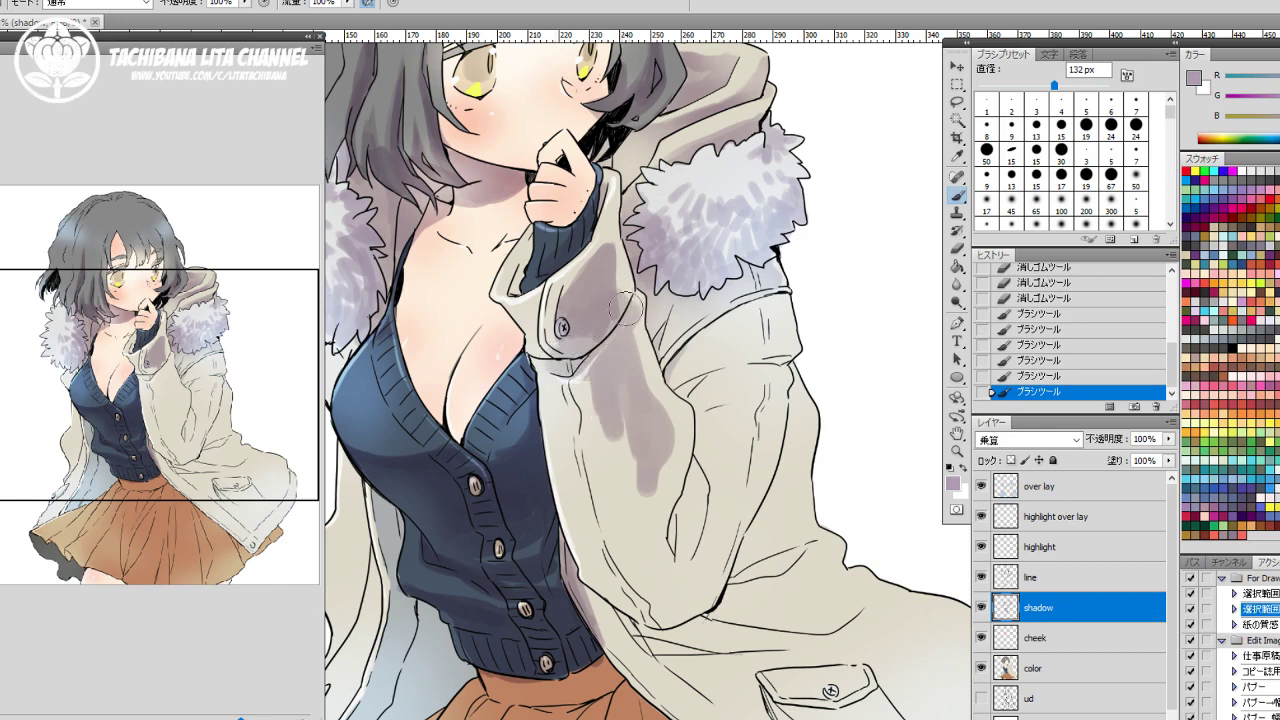
Cover the rest of the raised sleeve, from forearm and elbow to upper arm, with broad 132 px mauve shadow.
mouse_move(604, 261)
left_mouse_down()
mouse_move(630, 317)
mouse_move(630, 445)
mouse_move(645, 360)
mouse_move(655, 490)
mouse_move(604, 466)
mouse_move(620, 580)
left_mouse_up()
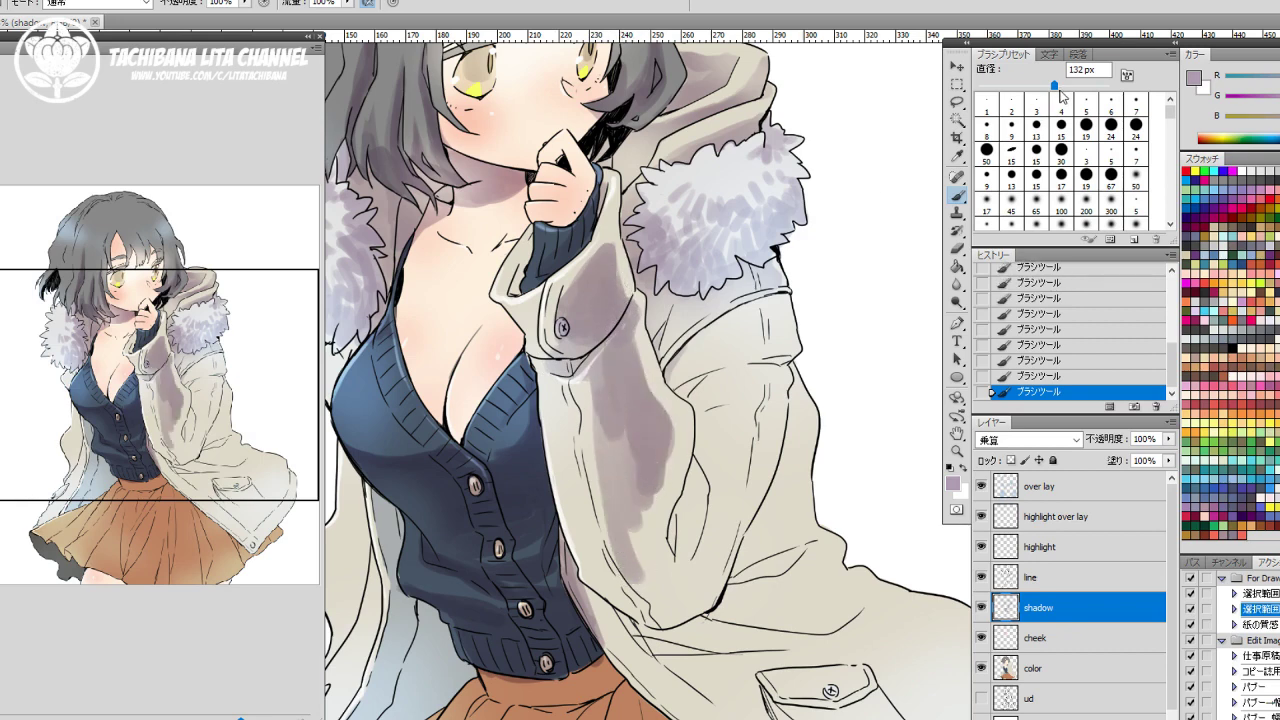
mouse_move(640, 448)
left_mouse_down()
mouse_move(599, 488)
mouse_move(590, 375)
mouse_move(587, 411)
mouse_move(563, 422)
mouse_move(600, 464)
mouse_move(647, 583)
left_mouse_up()
mouse_move(570, 434)
left_mouse_down()
mouse_move(601, 432)
mouse_move(639, 565)
mouse_move(656, 577)
mouse_move(669, 514)
mouse_move(656, 437)
mouse_move(682, 513)
mouse_move(722, 392)
mouse_move(687, 363)
mouse_move(706, 452)
mouse_move(699, 545)
mouse_move(717, 477)
mouse_move(771, 403)
mouse_move(731, 442)
mouse_move(728, 412)
mouse_move(778, 358)
mouse_move(720, 410)
mouse_move(764, 346)
mouse_move(769, 381)
mouse_move(780, 375)
mouse_move(747, 424)
mouse_move(725, 409)
mouse_move(716, 443)
mouse_move(727, 485)
mouse_move(701, 605)
mouse_move(658, 557)
mouse_move(637, 557)
mouse_move(652, 597)
mouse_move(718, 478)
left_mouse_up()
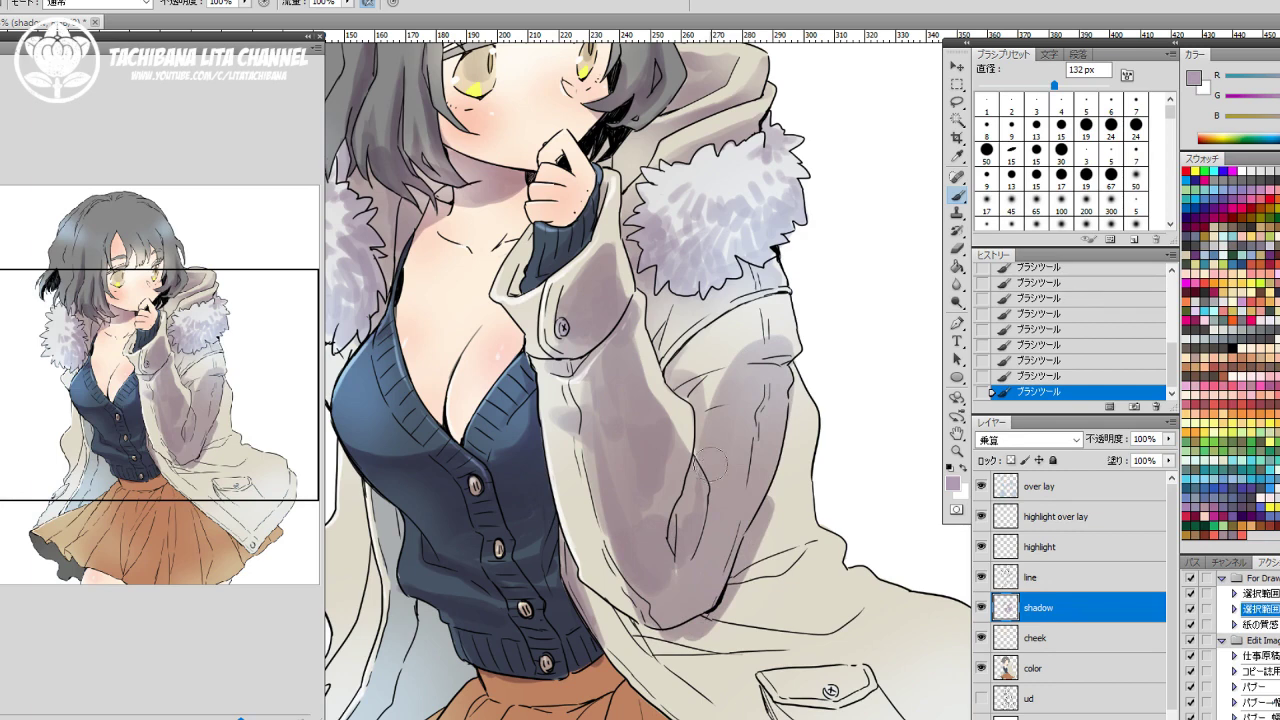
mouse_move(636, 394)
left_mouse_down()
mouse_move(678, 462)
mouse_move(656, 512)
mouse_move(673, 449)
left_mouse_up()
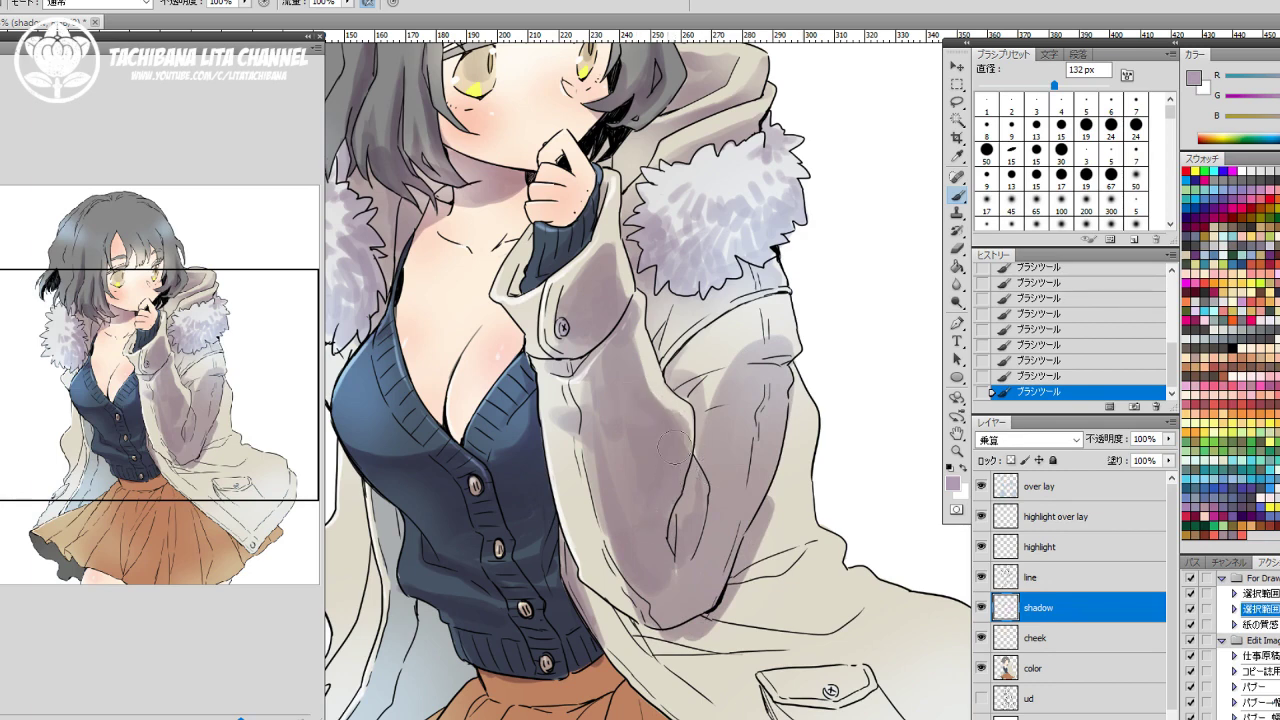
mouse_move(665, 524)
left_mouse_down()
mouse_move(669, 433)
mouse_move(680, 531)
mouse_move(695, 469)
mouse_move(699, 490)
mouse_move(725, 451)
mouse_move(711, 489)
mouse_move(721, 436)
mouse_move(702, 451)
mouse_move(708, 375)
mouse_move(737, 362)
mouse_move(691, 375)
mouse_move(738, 363)
mouse_move(686, 376)
mouse_move(681, 364)
mouse_move(737, 305)
left_mouse_up()
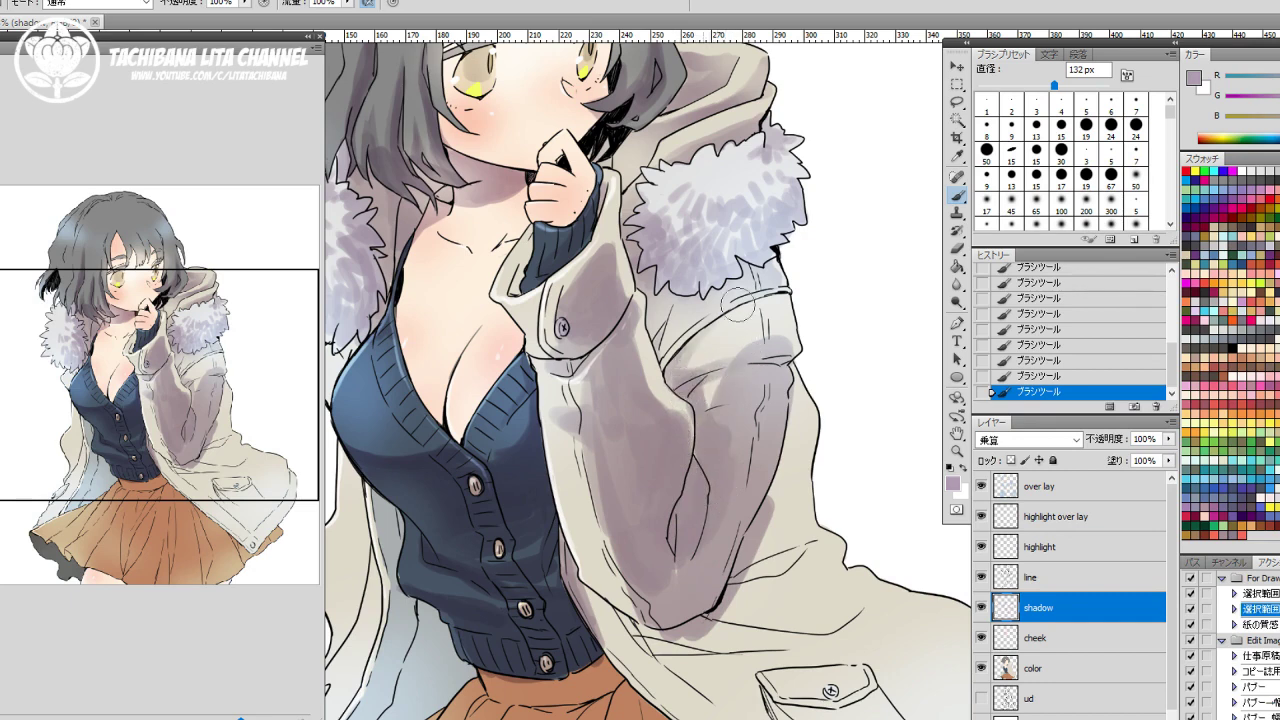
Paint mauve shadows over the coat's side and the folds below the bent elbow with the 132 px brush.
mouse_move(683, 545)
left_mouse_down()
mouse_move(685, 661)
mouse_move(587, 582)
mouse_move(604, 580)
mouse_move(590, 576)
mouse_move(687, 654)
mouse_move(697, 683)
mouse_move(554, 472)
mouse_move(611, 438)
mouse_move(661, 441)
mouse_move(691, 390)
mouse_move(666, 412)
mouse_move(708, 378)
mouse_move(710, 397)
mouse_move(724, 376)
mouse_move(704, 386)
mouse_move(740, 374)
mouse_move(656, 412)
mouse_move(564, 386)
mouse_move(662, 342)
mouse_move(596, 378)
mouse_move(654, 316)
mouse_move(636, 332)
mouse_move(622, 306)
mouse_move(640, 235)
mouse_move(603, 287)
mouse_move(663, 238)
mouse_move(644, 260)
mouse_move(666, 227)
mouse_move(652, 212)
mouse_move(649, 162)
left_mouse_up()
mouse_move(588, 389)
left_mouse_down()
mouse_move(655, 412)
mouse_move(690, 360)
mouse_move(620, 392)
mouse_move(680, 360)
mouse_move(598, 387)
left_mouse_up()
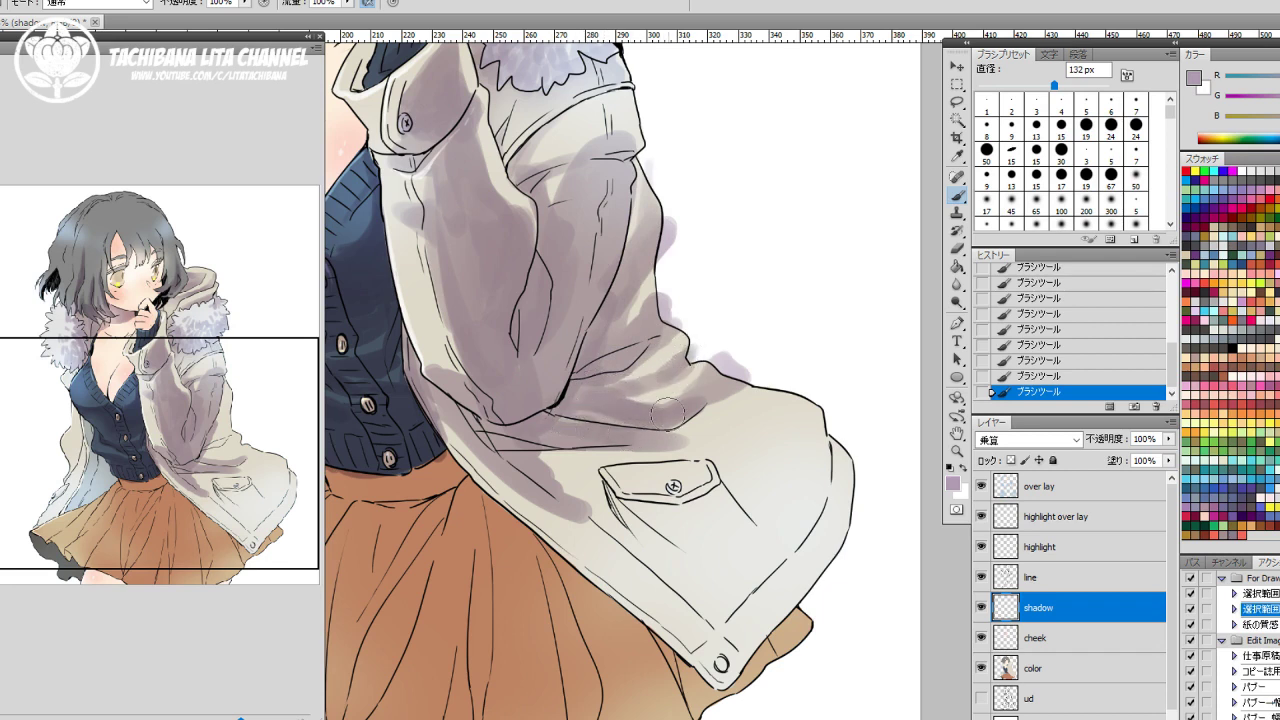
mouse_move(607, 415)
left_mouse_down()
mouse_move(687, 430)
mouse_move(622, 460)
left_mouse_up()
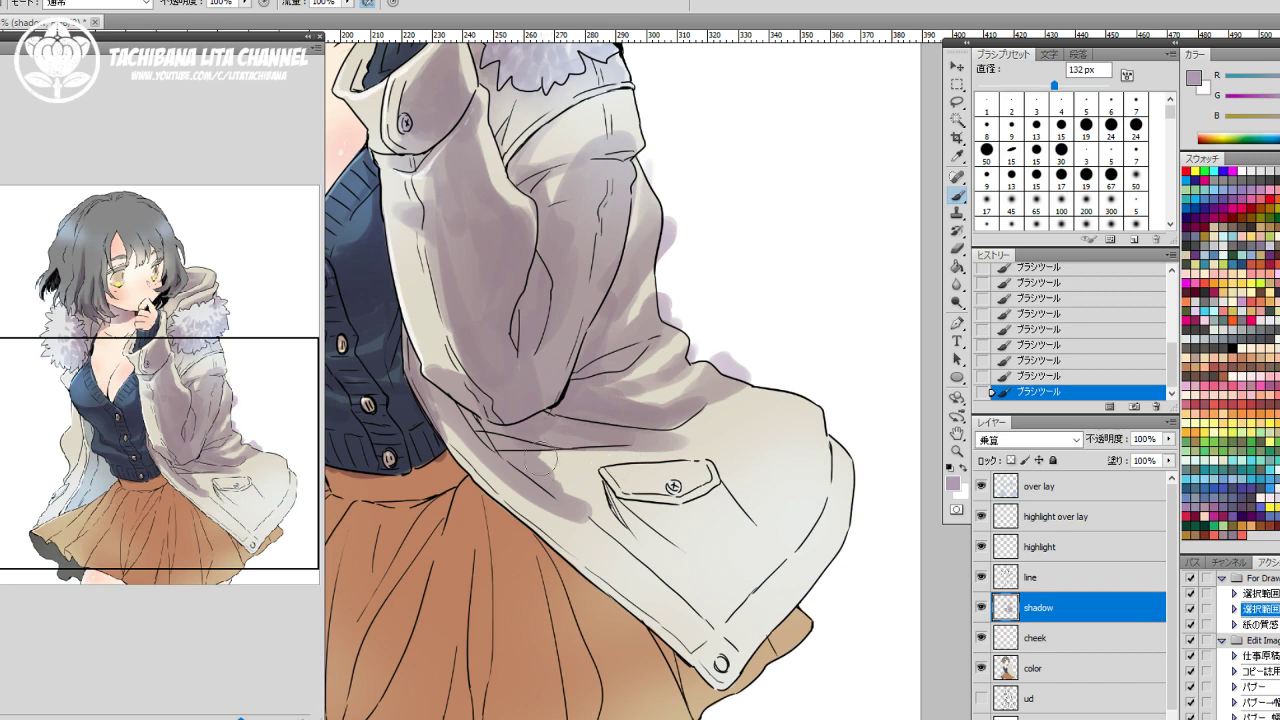
Shade the coat's pocket, front edge and hem, and add a mauve cast shadow on the skirt beneath the coat.
mouse_move(538, 459)
left_mouse_down()
mouse_move(620, 568)
mouse_move(604, 565)
mouse_move(690, 600)
left_mouse_up()
mouse_move(619, 507)
left_mouse_down()
mouse_move(666, 546)
mouse_move(603, 486)
mouse_move(694, 506)
mouse_move(716, 477)
mouse_move(756, 531)
mouse_move(664, 544)
mouse_move(729, 554)
mouse_move(724, 566)
mouse_move(748, 550)
mouse_move(734, 581)
mouse_move(654, 574)
mouse_move(743, 550)
left_mouse_up()
mouse_move(828, 438)
left_mouse_down()
mouse_move(815, 520)
mouse_move(831, 487)
mouse_move(788, 592)
mouse_move(718, 653)
mouse_move(697, 633)
mouse_move(739, 652)
mouse_move(733, 622)
mouse_move(721, 638)
mouse_move(809, 524)
mouse_move(828, 523)
mouse_move(735, 635)
mouse_move(777, 571)
mouse_move(790, 575)
mouse_move(745, 630)
mouse_move(806, 625)
mouse_move(712, 592)
left_mouse_up()
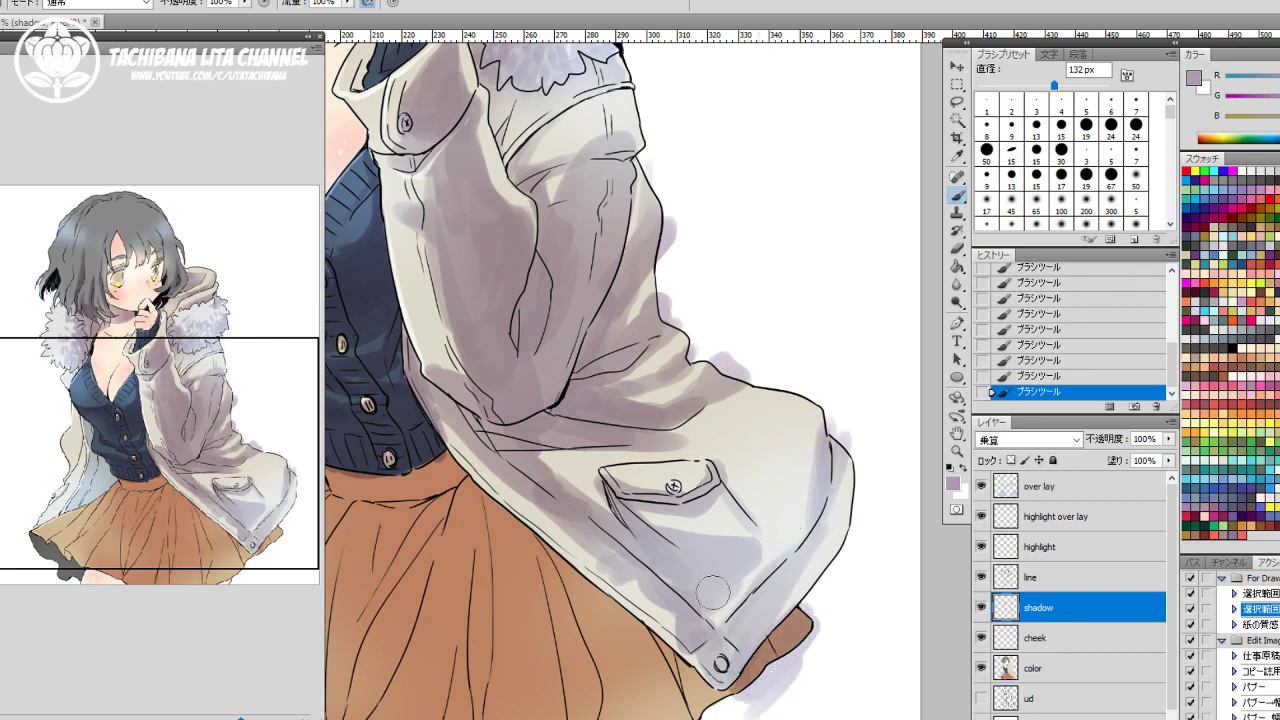
mouse_move(433, 443)
left_mouse_down()
mouse_move(620, 650)
mouse_move(704, 698)
mouse_move(652, 683)
left_mouse_up()
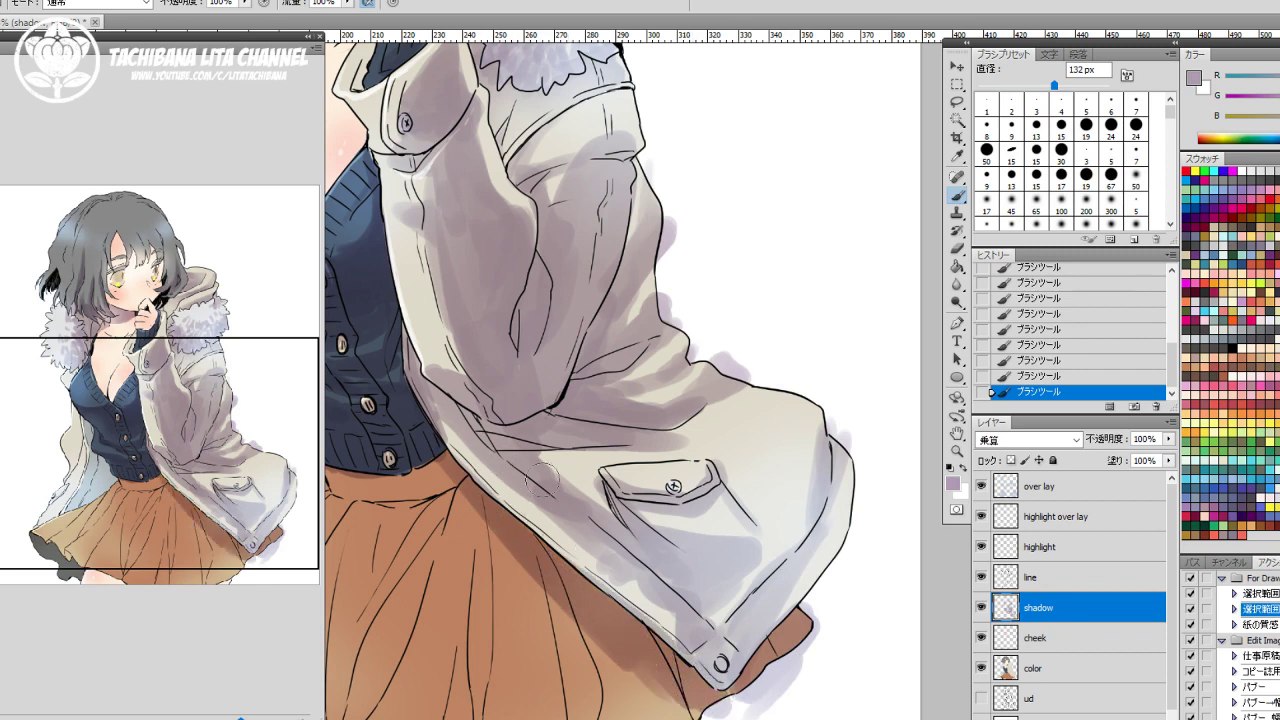
Soften the mauve shadows on the coat's lower body, pocket area and raised sleeve with the soft 300 px eraser.
key("e")
mouse_move(540, 482)
left_mouse_down()
mouse_move(569, 507)
mouse_move(545, 509)
mouse_move(583, 544)
mouse_move(576, 514)
mouse_move(674, 624)
mouse_move(713, 566)
mouse_move(766, 553)
mouse_move(709, 560)
left_mouse_up()
mouse_move(743, 351)
left_mouse_down()
mouse_move(747, 396)
mouse_move(716, 410)
left_mouse_up()
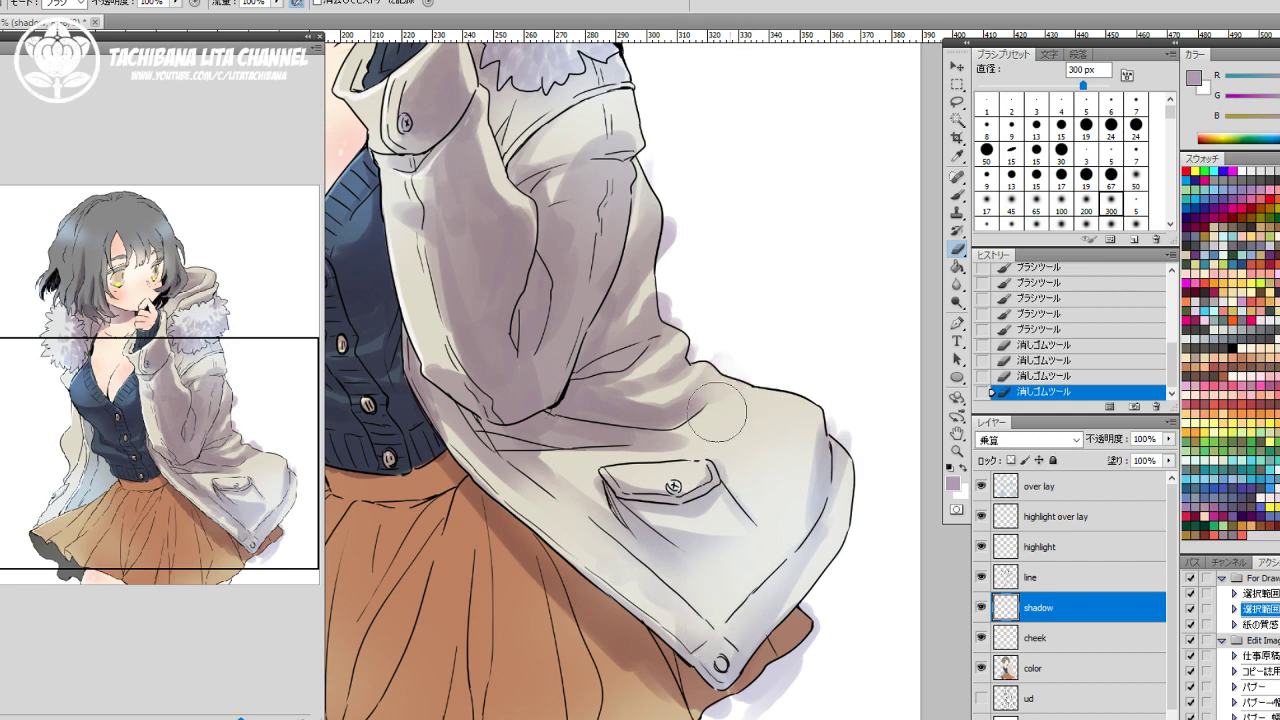
mouse_move(564, 472)
left_mouse_down()
mouse_move(530, 472)
mouse_move(544, 454)
mouse_move(512, 432)
left_mouse_up()
mouse_move(478, 374)
left_mouse_down()
mouse_move(451, 250)
mouse_move(426, 246)
mouse_move(453, 290)
mouse_move(447, 222)
mouse_move(414, 213)
mouse_move(472, 237)
mouse_move(429, 203)
mouse_move(447, 168)
mouse_move(531, 491)
mouse_move(576, 577)
left_mouse_up()
mouse_move(647, 358)
left_mouse_down()
mouse_move(681, 326)
mouse_move(697, 340)
mouse_move(678, 318)
mouse_move(659, 432)
mouse_move(625, 504)
mouse_move(662, 421)
mouse_move(594, 560)
mouse_move(559, 528)
mouse_move(595, 570)
mouse_move(683, 399)
mouse_move(648, 440)
left_mouse_up()
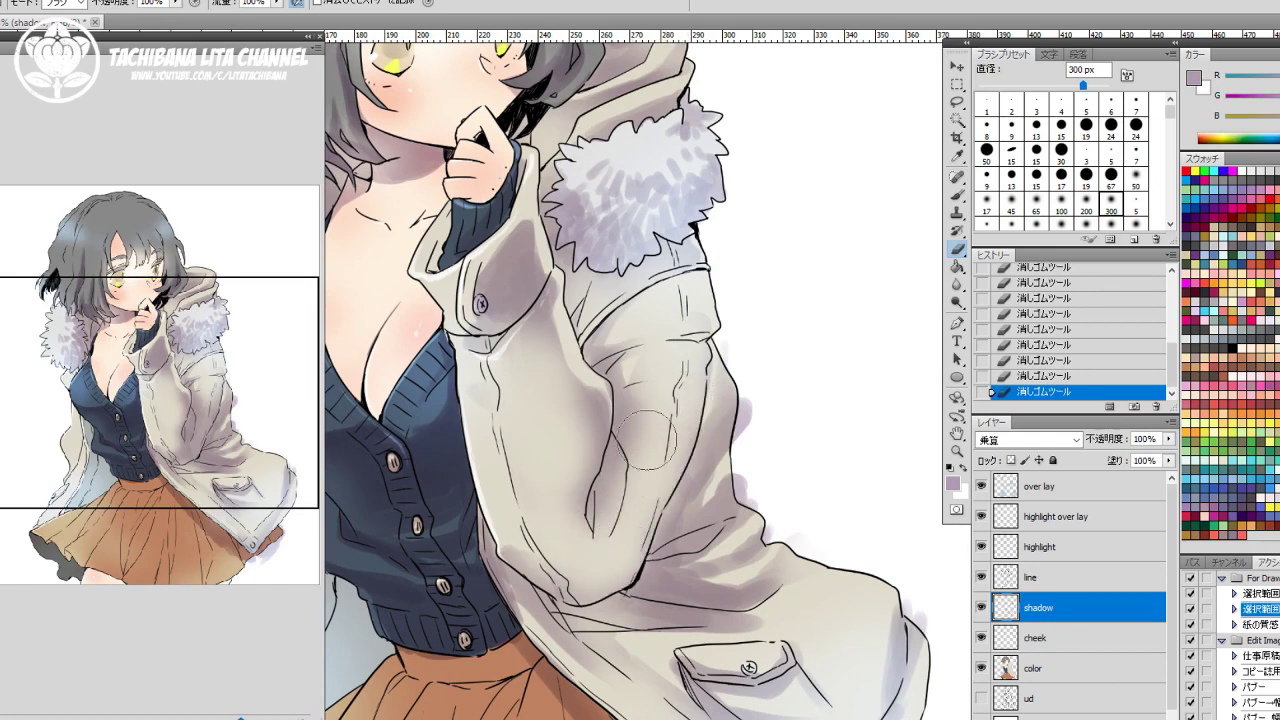
Paint crisper mauve fold shadows across the raised sleeve's forearm, upper arm and elbow with the 96 px brush.
key("b")
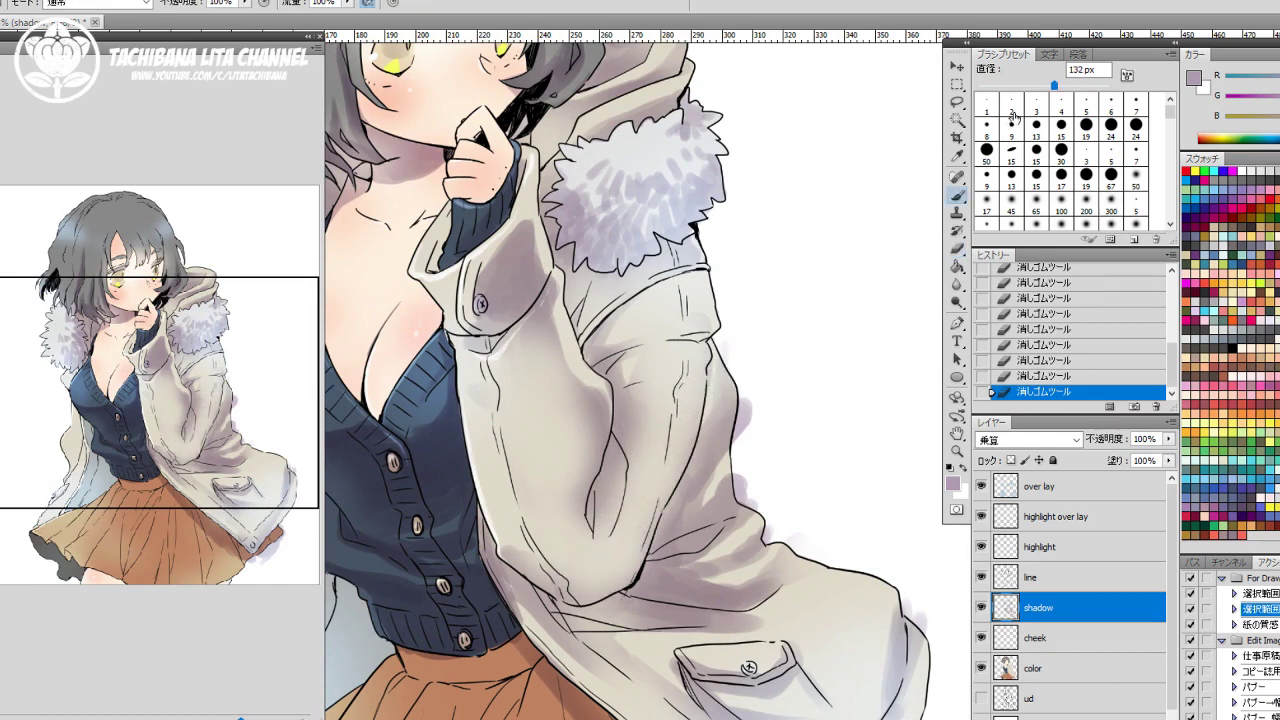
mouse_move(478, 387)
left_mouse_down()
mouse_move(533, 372)
mouse_move(499, 385)
mouse_move(542, 350)
left_mouse_up()
left_click_drag(508, 381, 546, 343)
left_click_drag(494, 401, 582, 330)
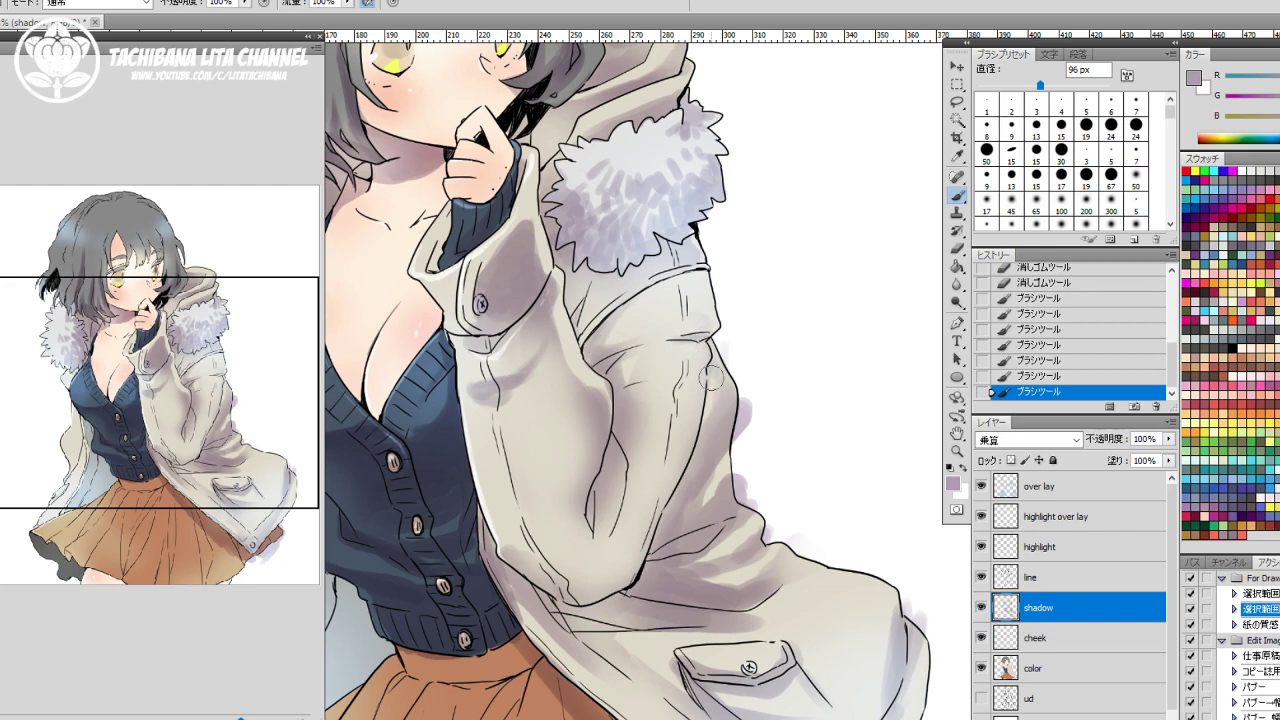
left_click_drag(711, 378, 710, 366)
left_click_drag(710, 366, 692, 404)
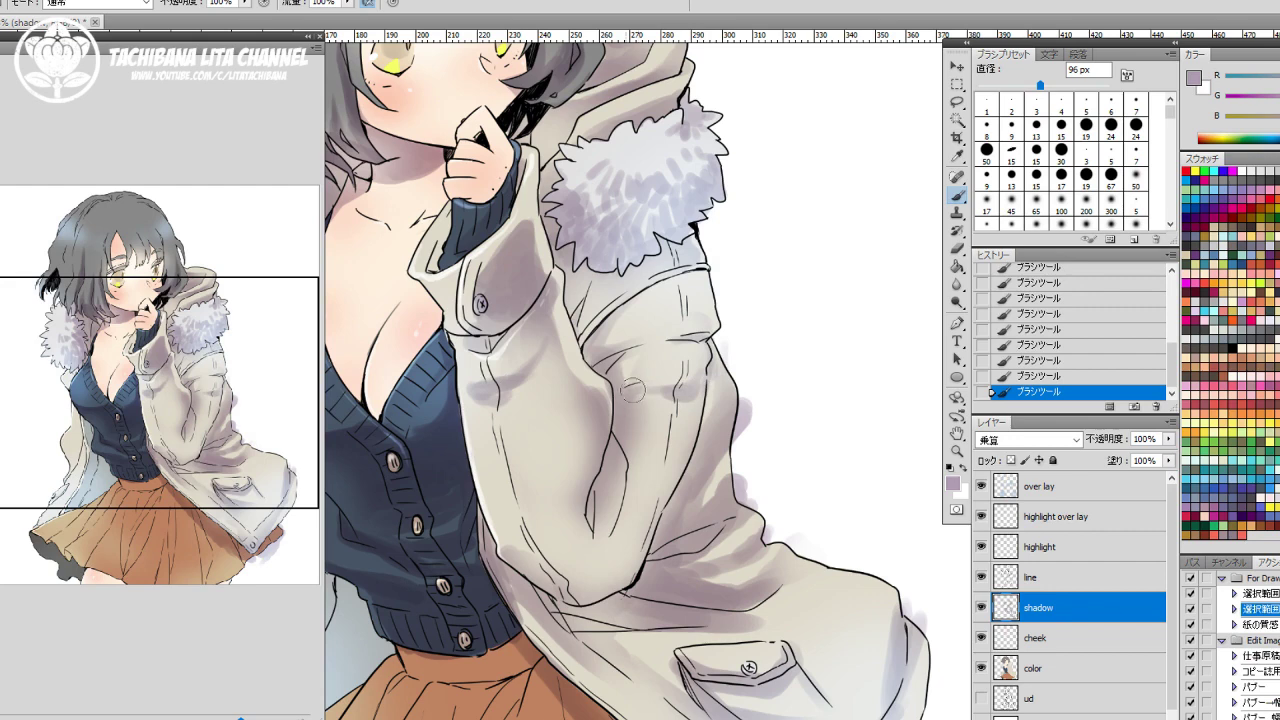
mouse_move(503, 534)
left_mouse_down()
mouse_move(540, 590)
mouse_move(611, 567)
mouse_move(601, 586)
left_mouse_up()
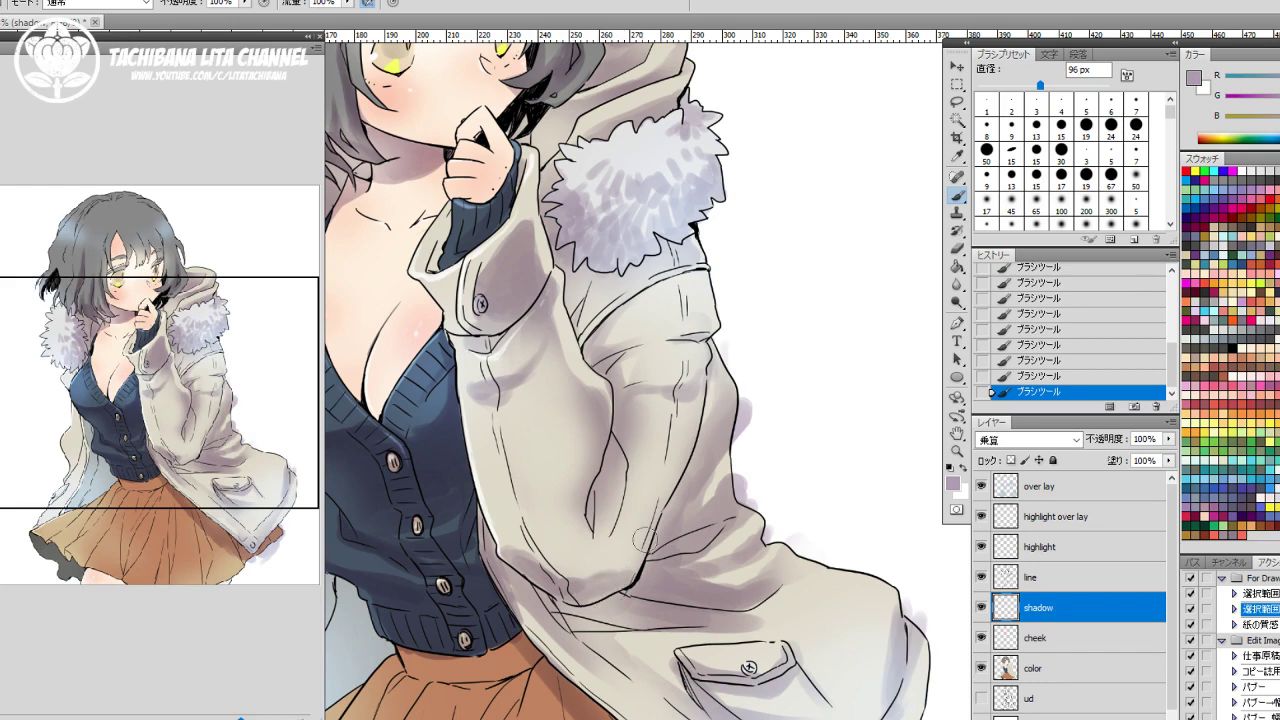
Paint a mauve pleat shadow on the skirt beneath the coat's front edge and soften its lower end with the eraser.
scroll(645, 540, "down", 5)
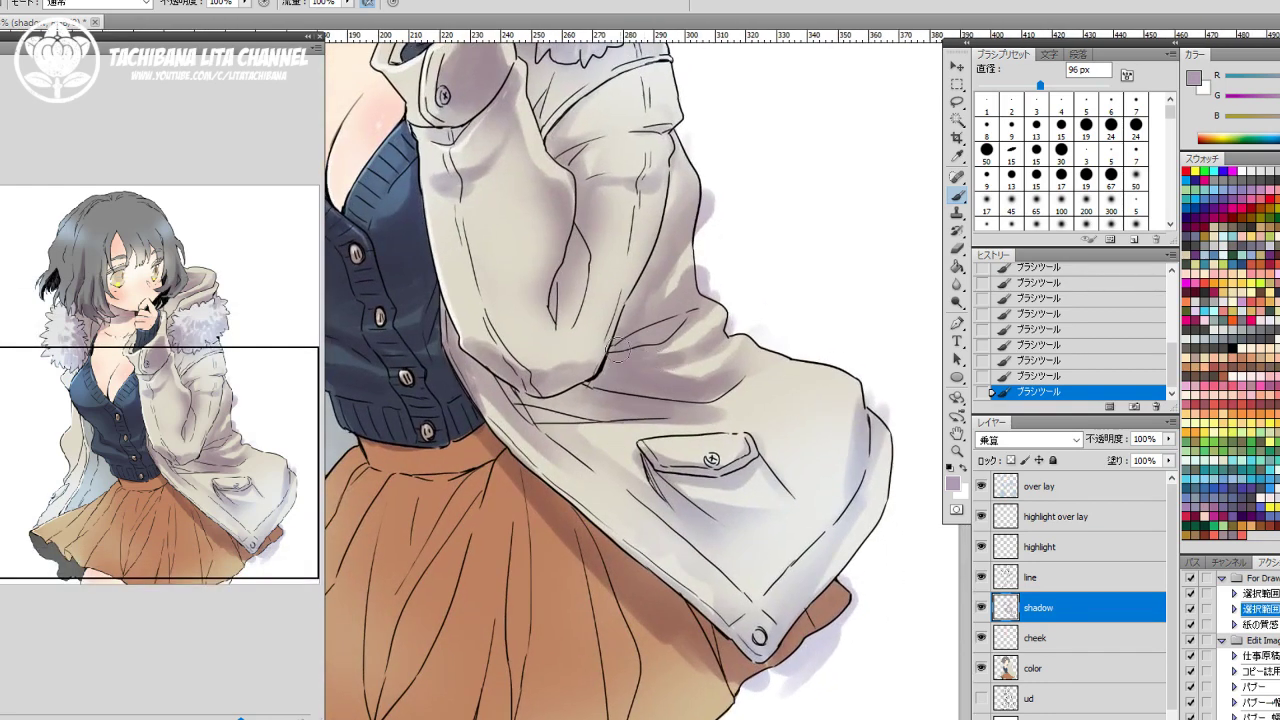
mouse_move(577, 583)
left_mouse_down()
mouse_move(592, 392)
mouse_move(626, 458)
mouse_move(632, 420)
mouse_move(629, 562)
mouse_move(626, 492)
left_mouse_up()
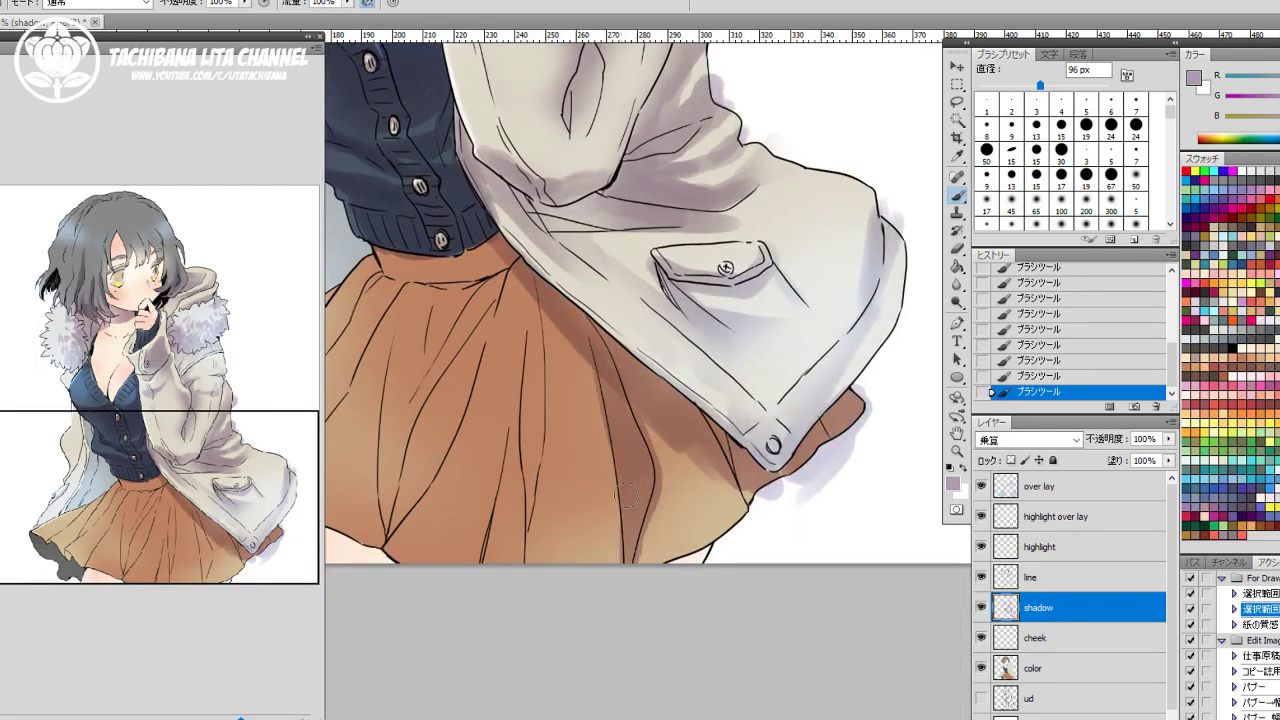
key("e")
left_click_drag(715, 458, 664, 548)
key("b")
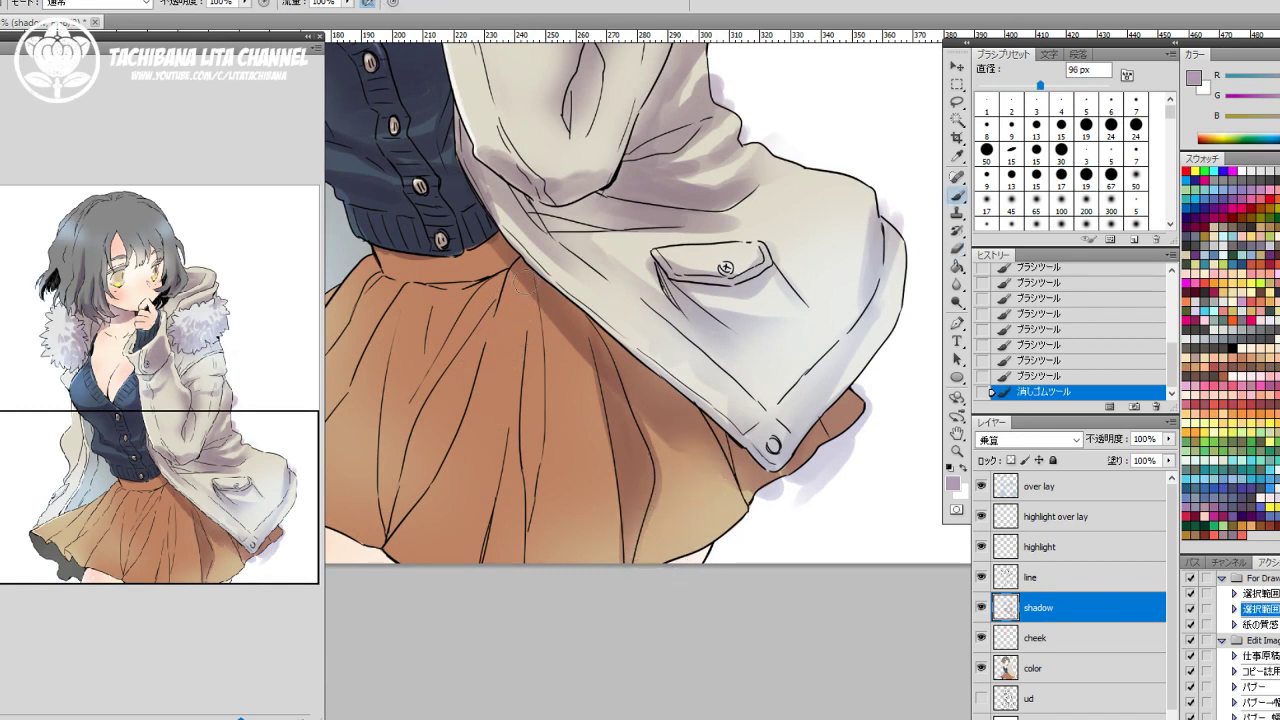
Shade the long skirt pleat running down from the waistband beside the coat, fading the shadow out near the hem.
mouse_move(528, 412)
left_mouse_down()
mouse_move(532, 292)
mouse_move(533, 430)
left_mouse_up()
left_click_drag(536, 304, 530, 442)
left_click_drag(532, 346, 528, 446)
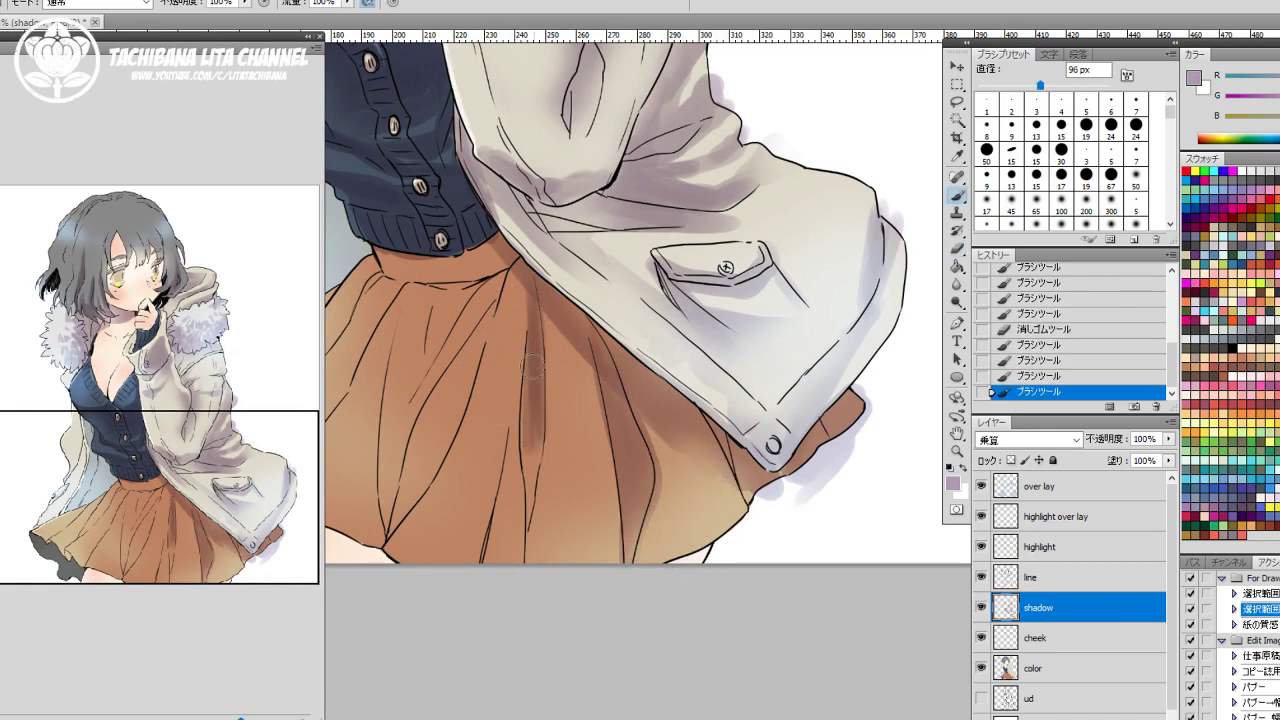
left_click_drag(530, 384, 523, 510)
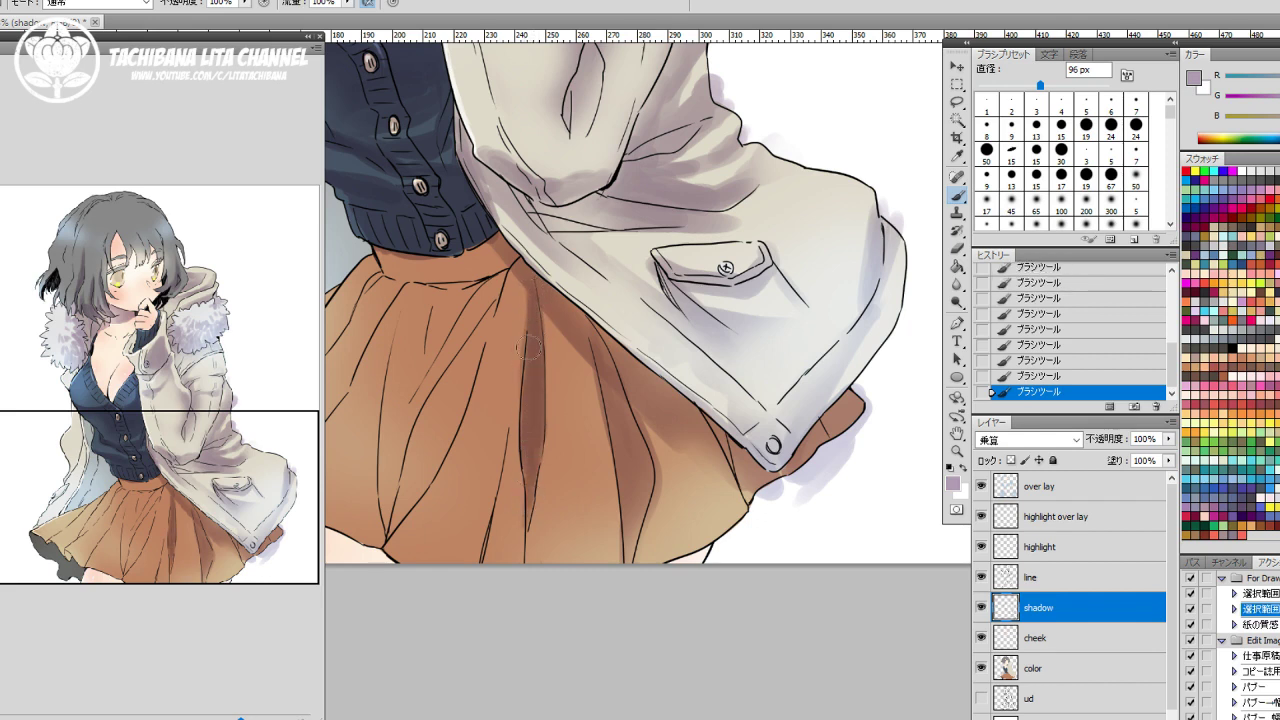
key("e")
mouse_move(532, 526)
left_mouse_down()
mouse_move(530, 450)
mouse_move(522, 545)
left_mouse_up()
Add a narrow mauve shadow along the short pleat line at the skirt's front hem with the 96 px brush.
key("b")
left_click_drag(500, 443, 472, 558)
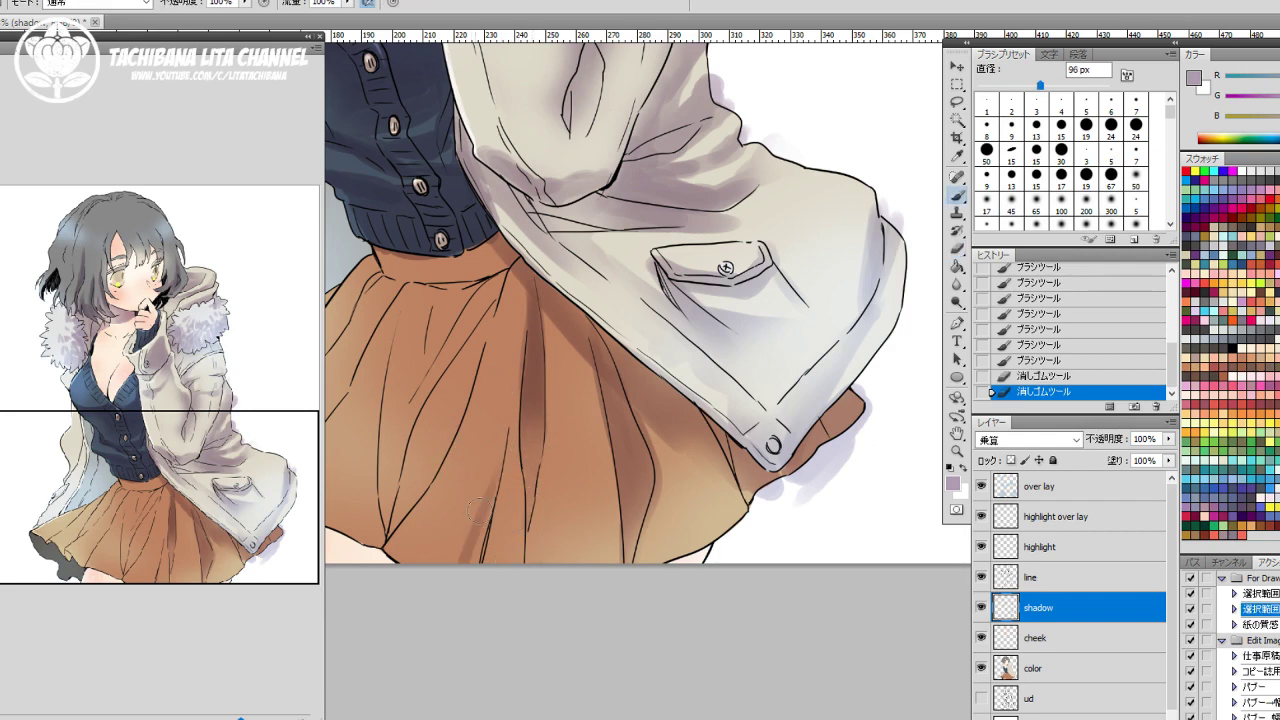
left_click_drag(490, 500, 478, 557)
left_click_drag(494, 508, 477, 556)
left_click_drag(491, 508, 480, 555)
Paint diagonal mauve shadows along the skirt's front pleats, from below the waistband down towards the hem.
left_click_drag(511, 443, 660, 540)
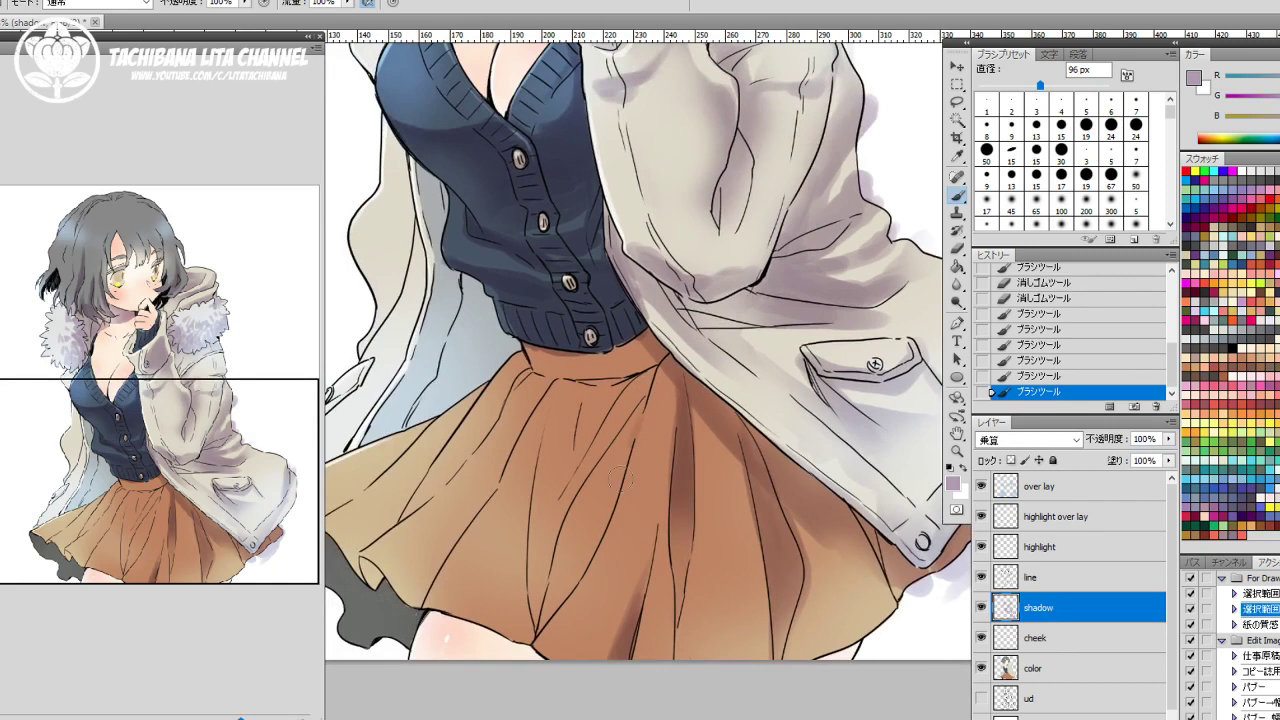
left_click_drag(632, 412, 600, 528)
left_click_drag(618, 462, 566, 586)
left_click_drag(602, 516, 548, 612)
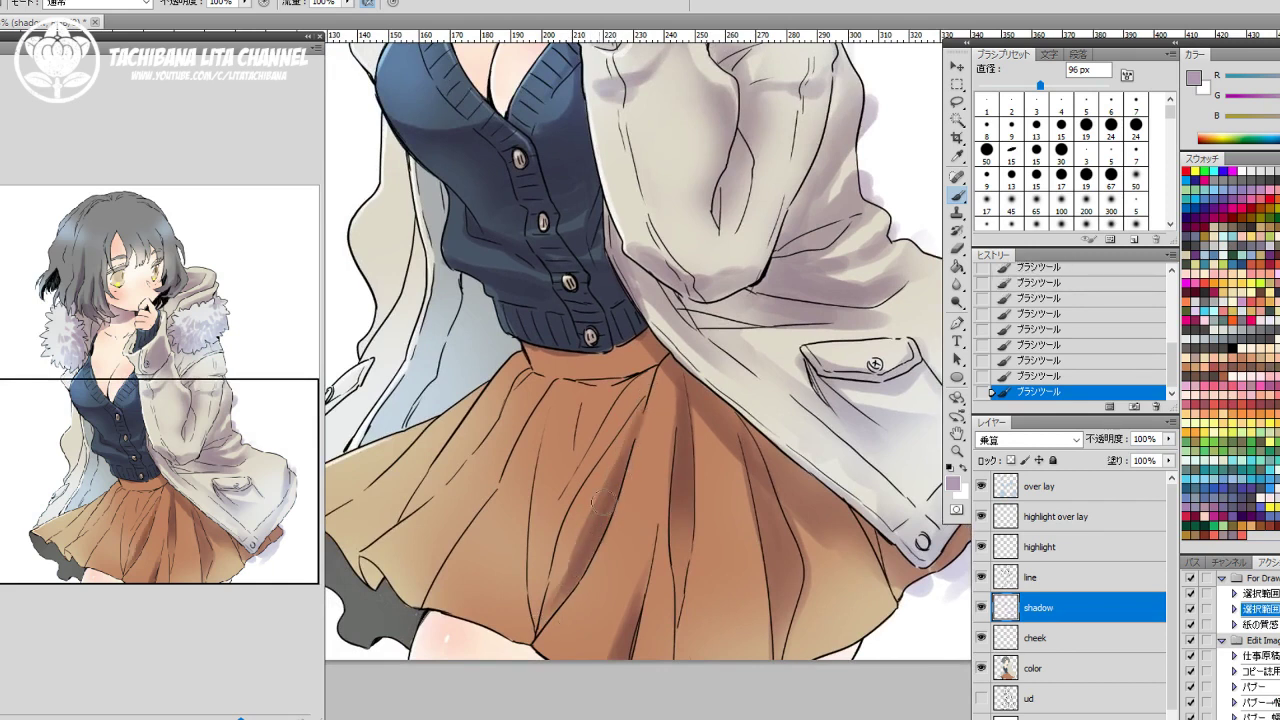
mouse_move(643, 371)
left_mouse_down()
mouse_move(640, 405)
mouse_move(644, 371)
mouse_move(570, 504)
left_mouse_up()
left_click_drag(640, 402, 562, 526)
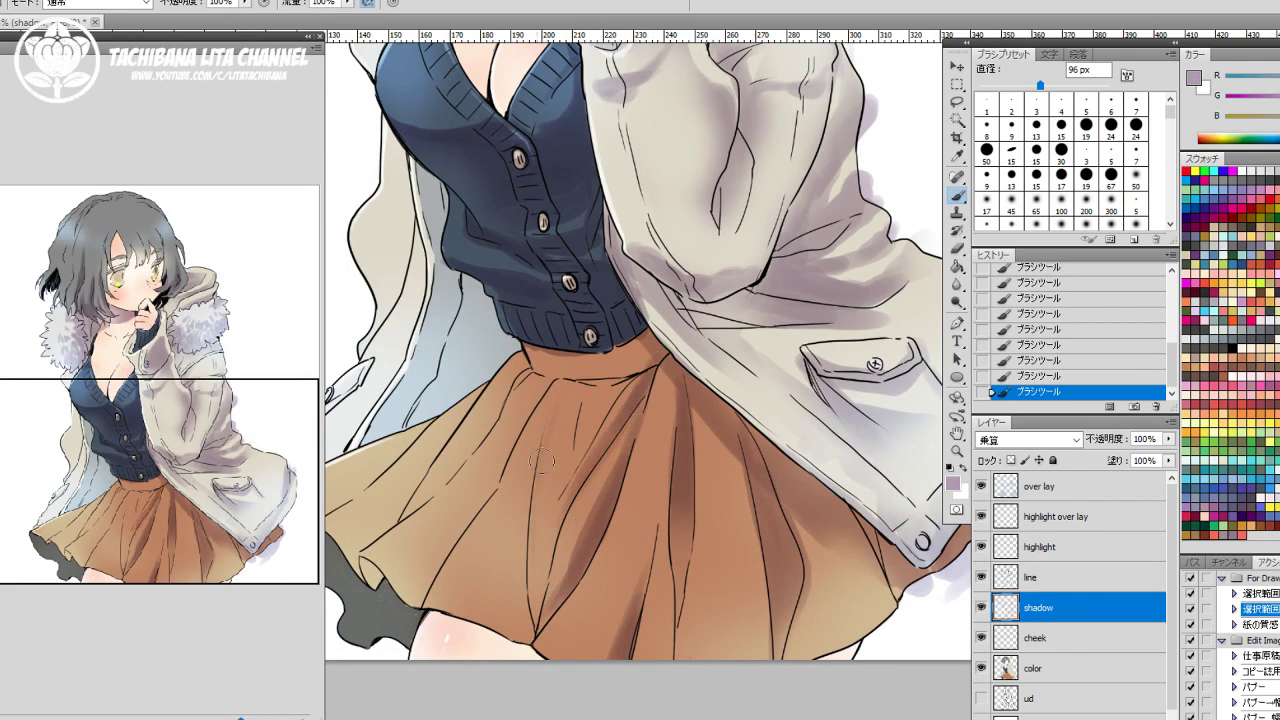
Shade the inside of the skirt's middle pleat and the gathers just below the waistband in mauve.
left_click_drag(541, 460, 531, 604)
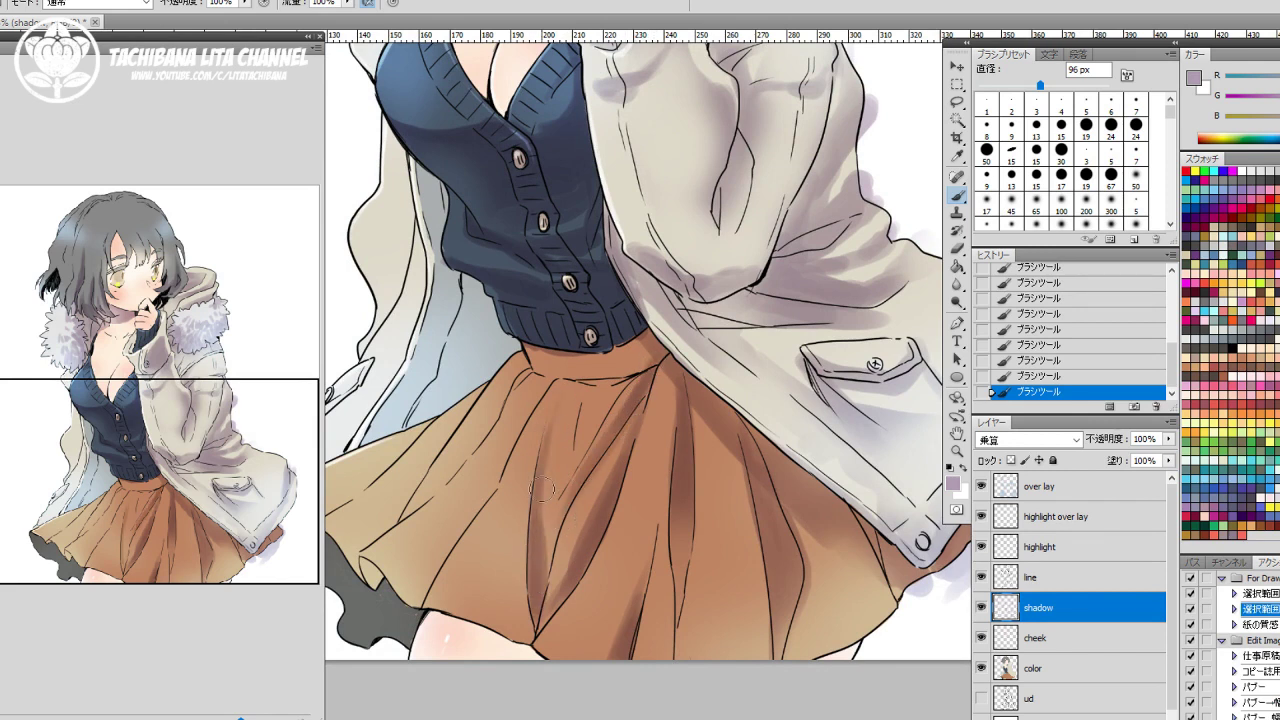
left_click_drag(541, 487, 546, 572)
left_click_drag(546, 572, 541, 491)
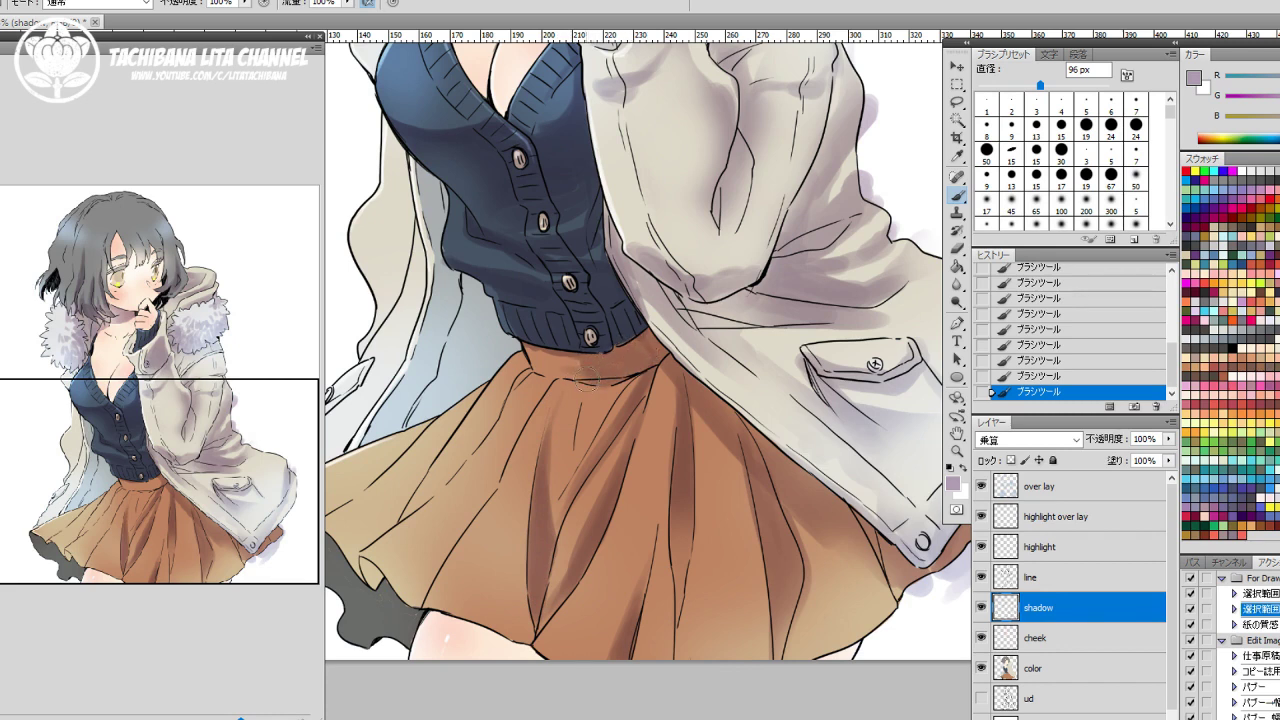
left_click_drag(583, 410, 566, 480)
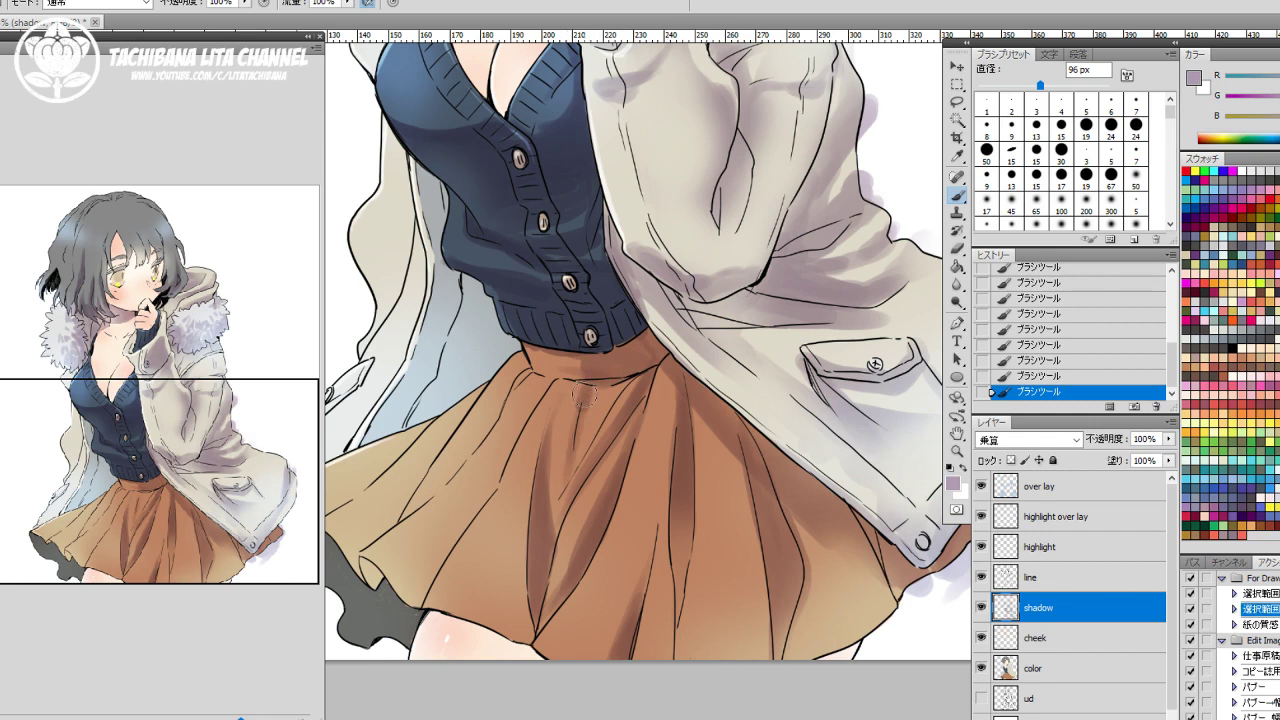
left_click_drag(585, 397, 592, 408)
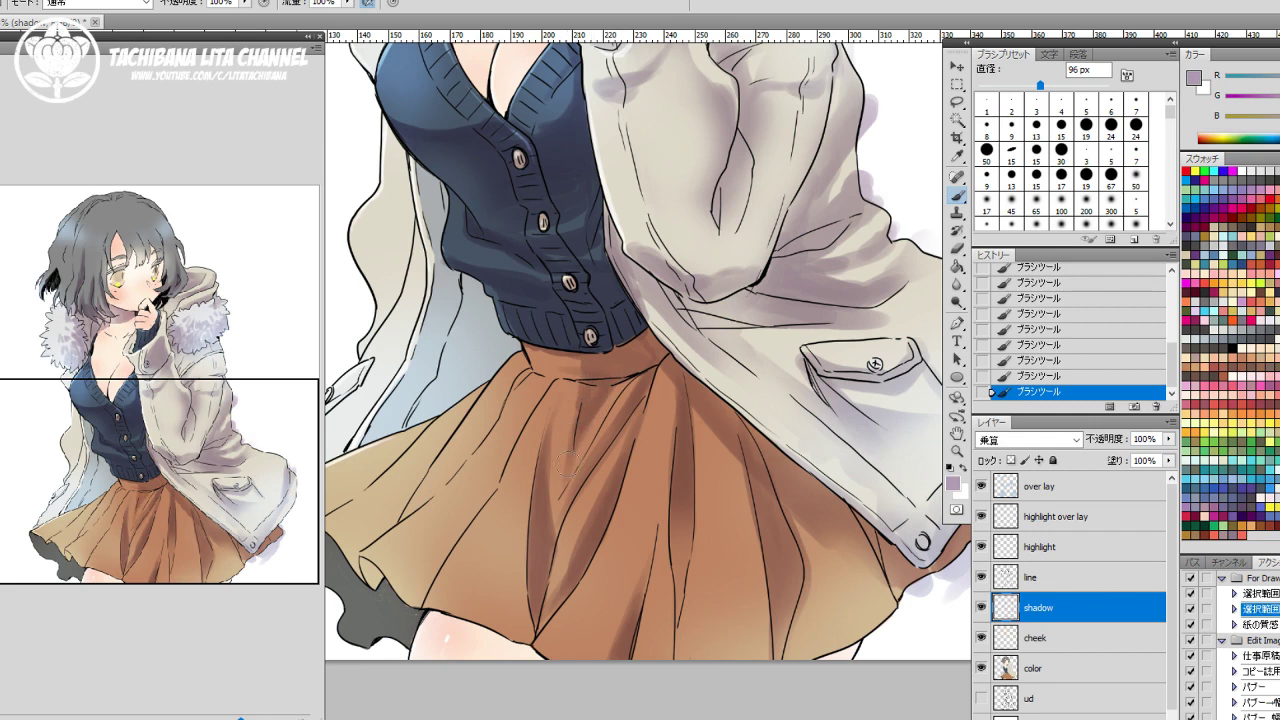
Soften the middle pleat and waistband gather shadows on the skirt with the soft 300 px eraser.
key("e")
left_click_drag(570, 433, 605, 495)
left_click_drag(553, 595, 542, 632)
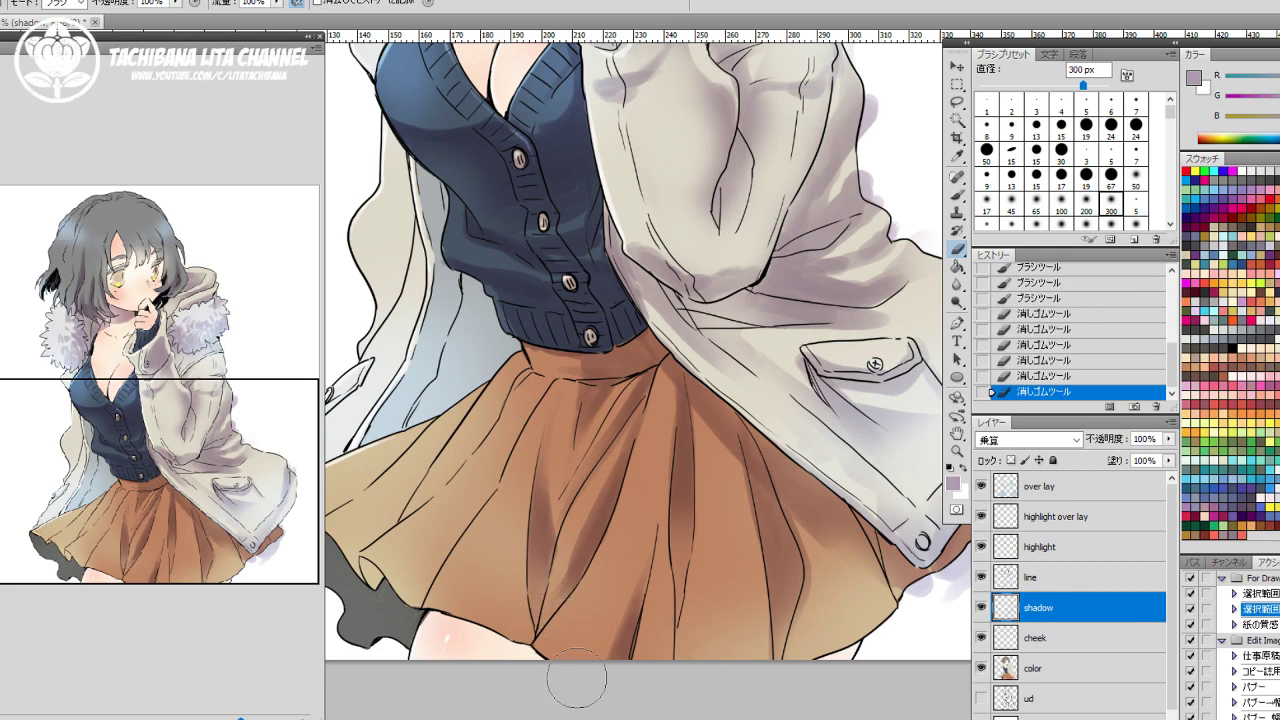
mouse_move(493, 491)
left_mouse_down()
mouse_move(568, 424)
mouse_move(550, 530)
left_mouse_up()
Paint mauve fold shadows on the skirt above the thigh, a cast shadow under the hem, and deeper shading in the adjoining pleat.
key("b")
left_click(577, 460)
left_click_drag(574, 472, 567, 555)
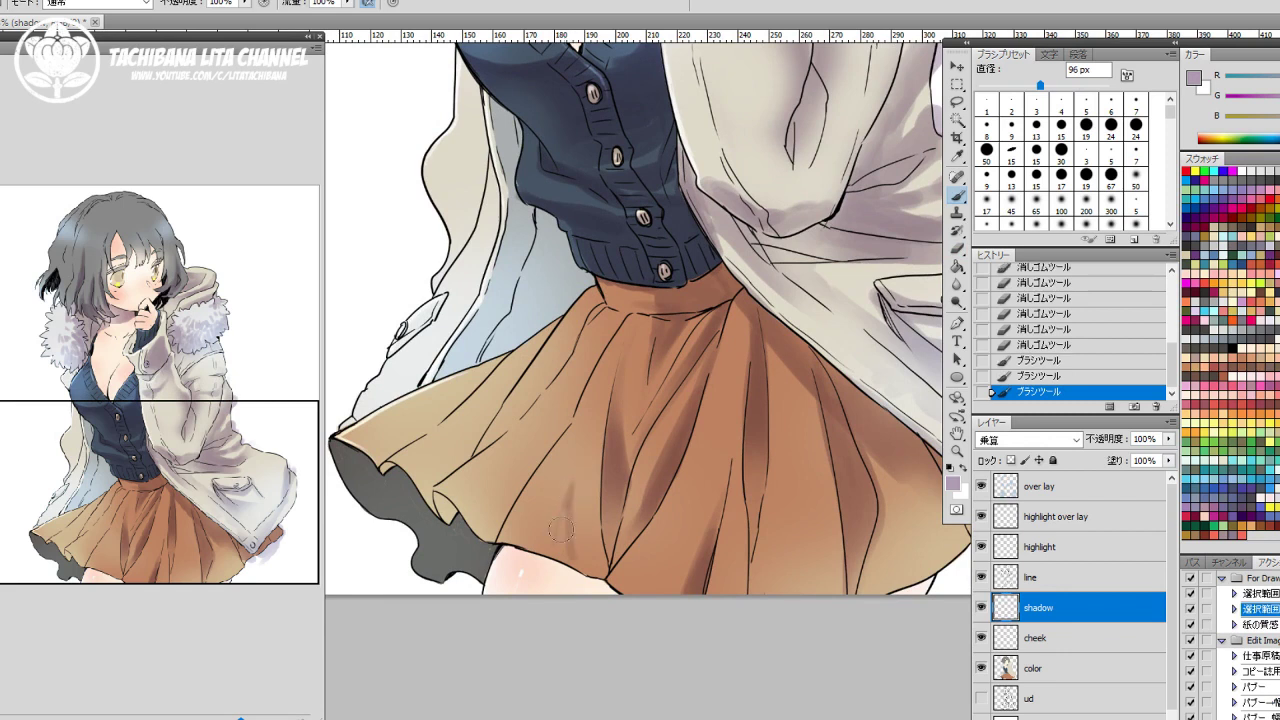
mouse_move(576, 503)
left_mouse_down()
mouse_move(570, 560)
mouse_move(590, 585)
left_mouse_up()
mouse_move(510, 545)
left_mouse_down()
mouse_move(586, 596)
mouse_move(593, 584)
mouse_move(663, 600)
mouse_move(681, 575)
left_mouse_up()
left_click_drag(642, 582, 688, 506)
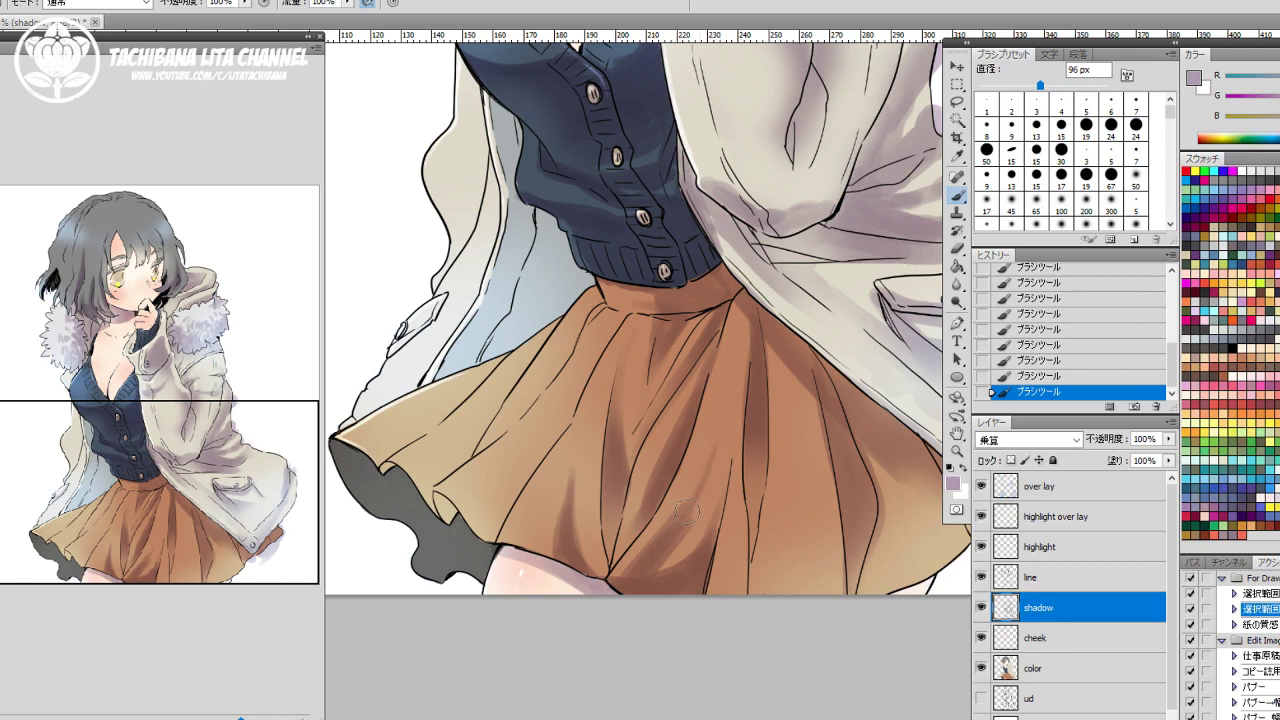
left_click_drag(686, 511, 654, 580)
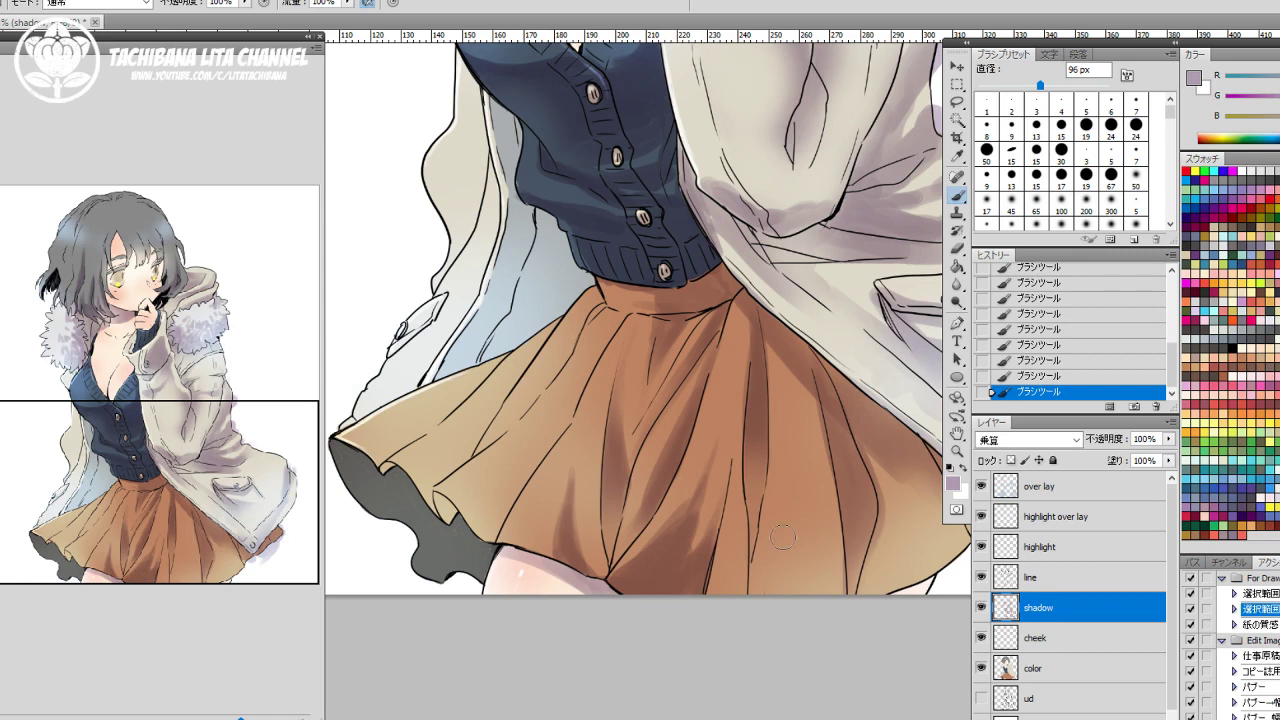
Shade the lower hem and upper part of the skirt pleats nearest the coat with the 96 px brush.
mouse_move(788, 486)
left_mouse_down()
mouse_move(778, 582)
mouse_move(787, 458)
mouse_move(797, 592)
left_mouse_up()
left_click_drag(790, 512, 791, 592)
mouse_move(788, 485)
left_mouse_down()
mouse_move(804, 582)
mouse_move(793, 540)
mouse_move(789, 570)
mouse_move(792, 528)
mouse_move(770, 604)
mouse_move(784, 447)
mouse_move(788, 531)
left_mouse_up()
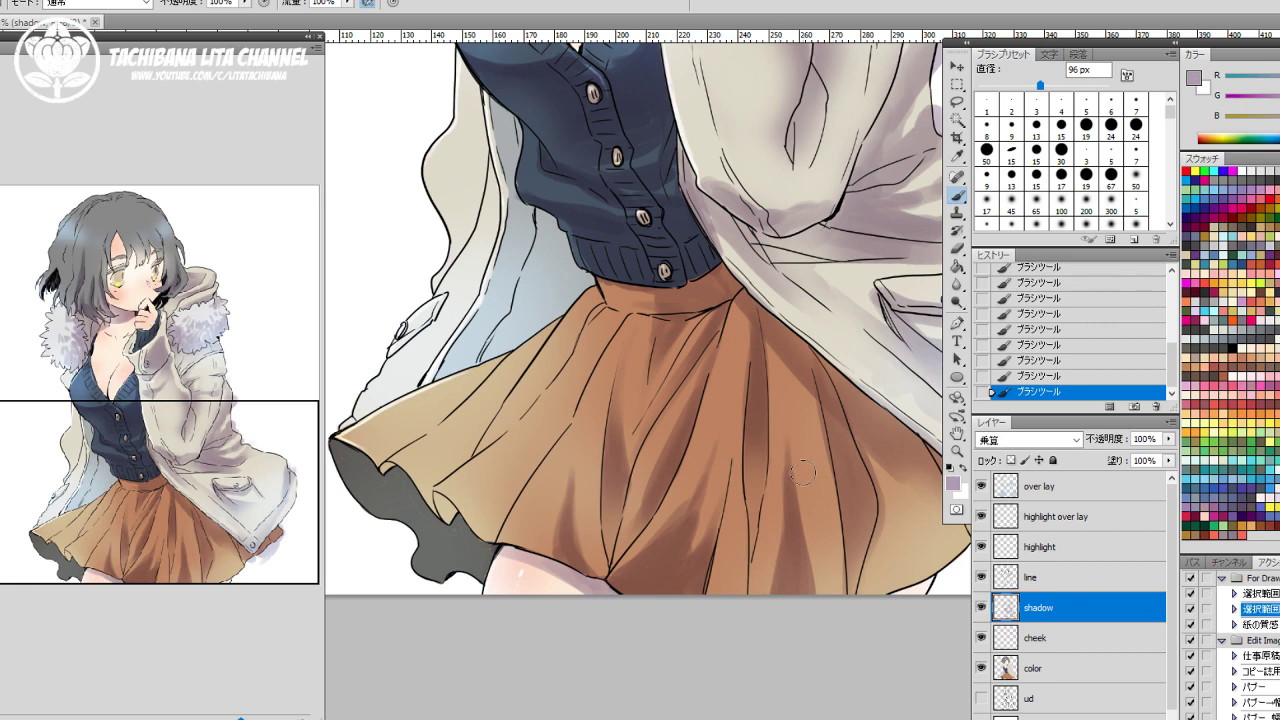
mouse_move(766, 340)
left_mouse_down()
mouse_move(778, 371)
mouse_move(764, 329)
mouse_move(789, 405)
mouse_move(780, 345)
left_mouse_up()
left_click_drag(790, 401, 782, 342)
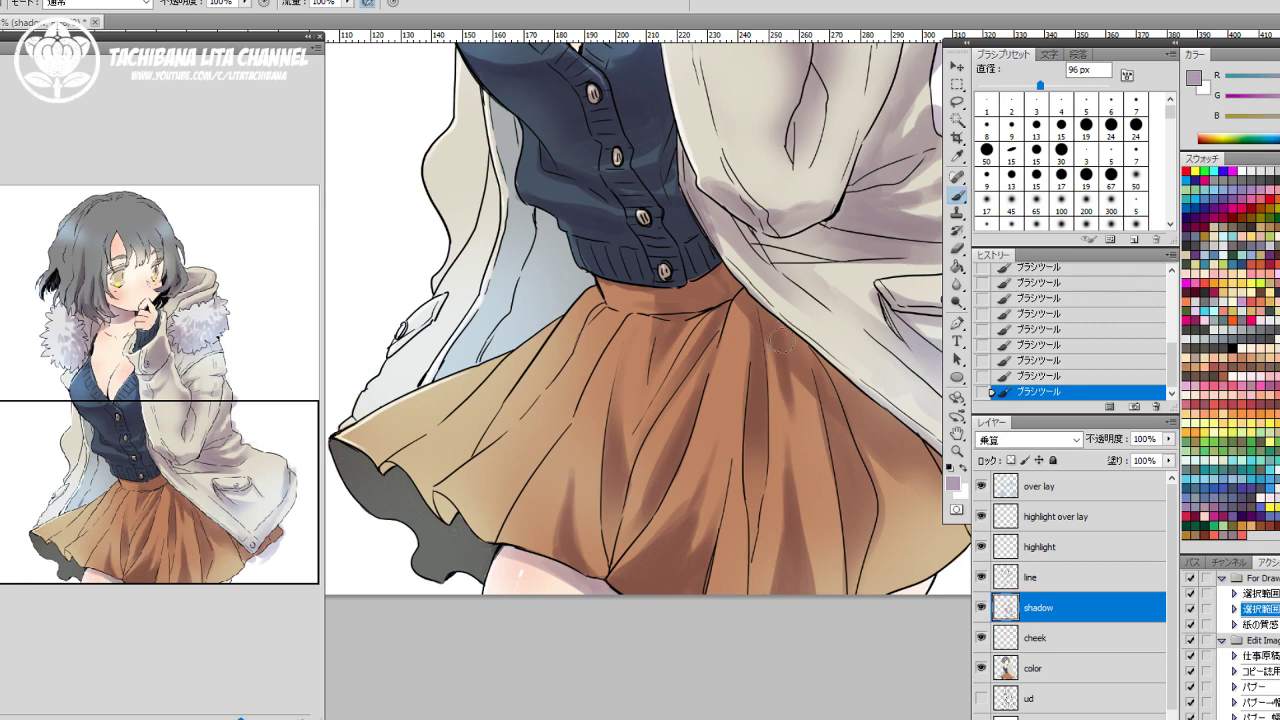
Soften the pleat shadows near the hem and the cast shadow on the thigh with the soft 300 px eraser.
key("e")
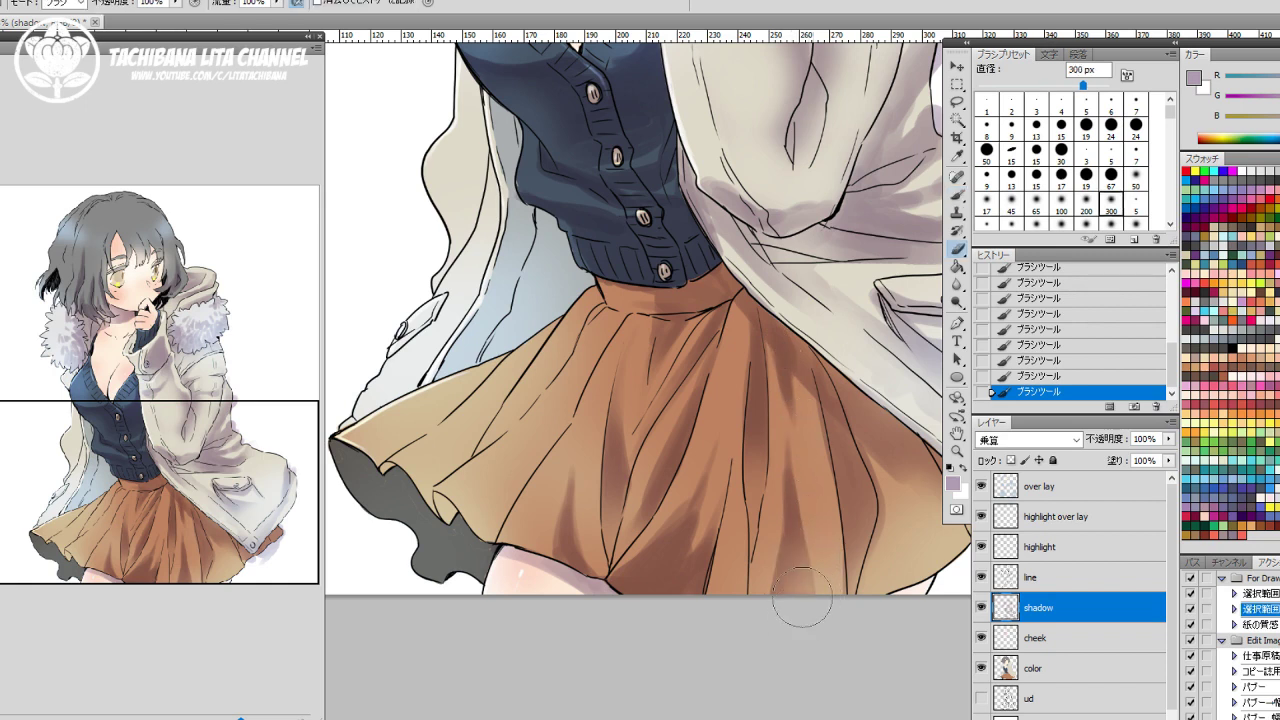
mouse_move(806, 600)
left_mouse_down()
mouse_move(744, 661)
mouse_move(668, 612)
mouse_move(669, 579)
mouse_move(700, 589)
mouse_move(647, 654)
mouse_move(620, 637)
mouse_move(571, 535)
left_mouse_up()
mouse_move(574, 597)
left_mouse_down()
mouse_move(544, 524)
mouse_move(608, 621)
left_mouse_up()
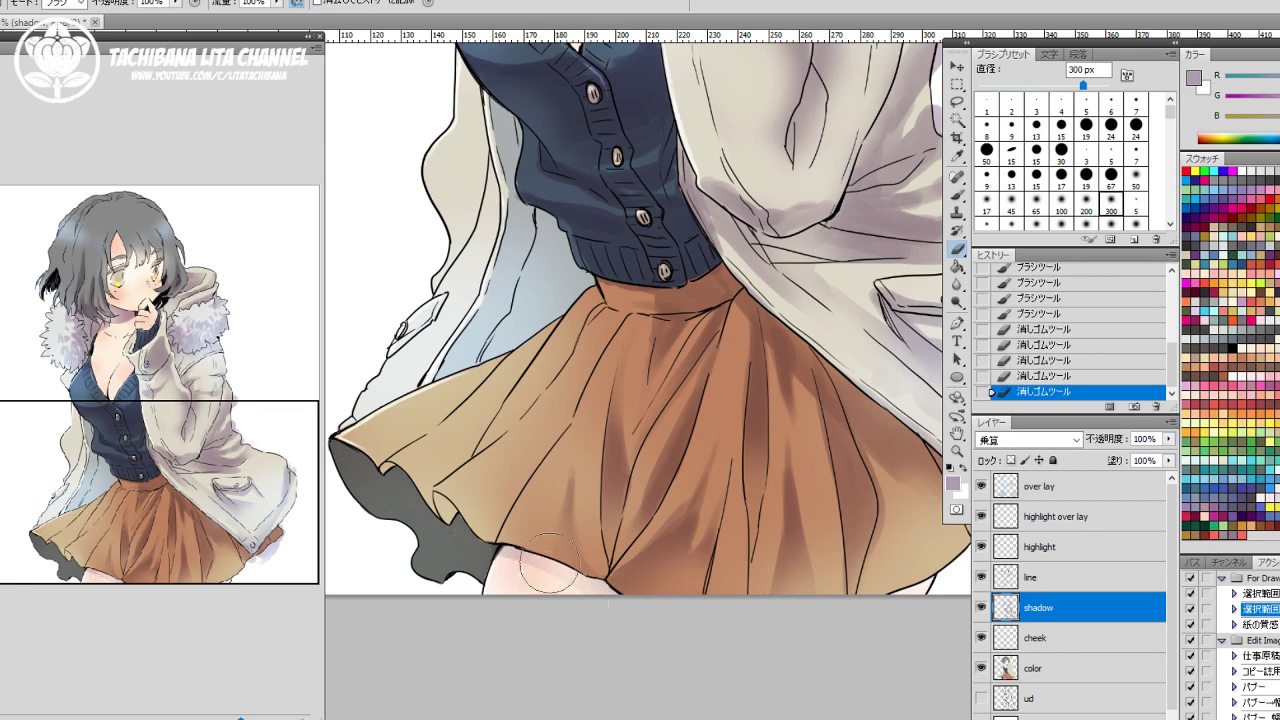
left_click_drag(546, 563, 545, 607)
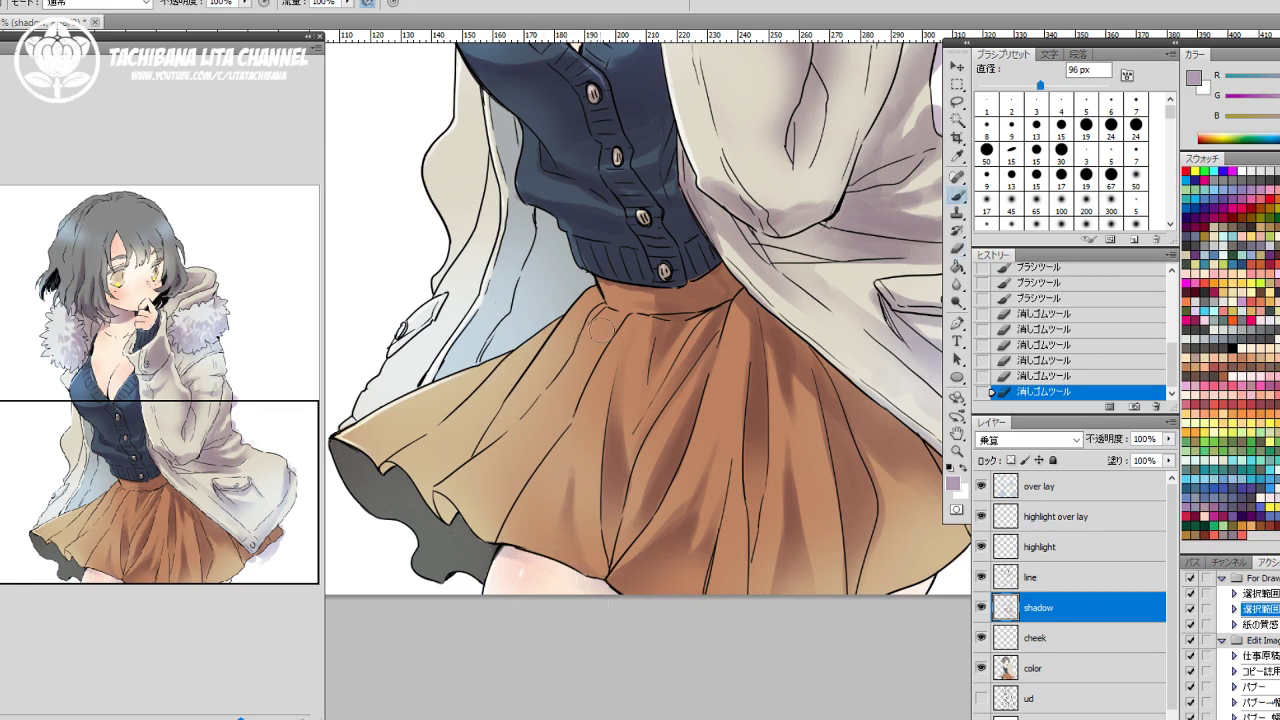
Paint mauve shadows along the flared pleats from the waistband to the curled hem on the skirt's far side.
key("b")
mouse_move(606, 330)
left_mouse_down()
mouse_move(572, 410)
mouse_move(588, 346)
left_mouse_up()
mouse_move(602, 283)
left_mouse_down()
mouse_move(648, 300)
mouse_move(589, 306)
mouse_move(545, 390)
left_mouse_up()
left_click_drag(578, 340, 490, 448)
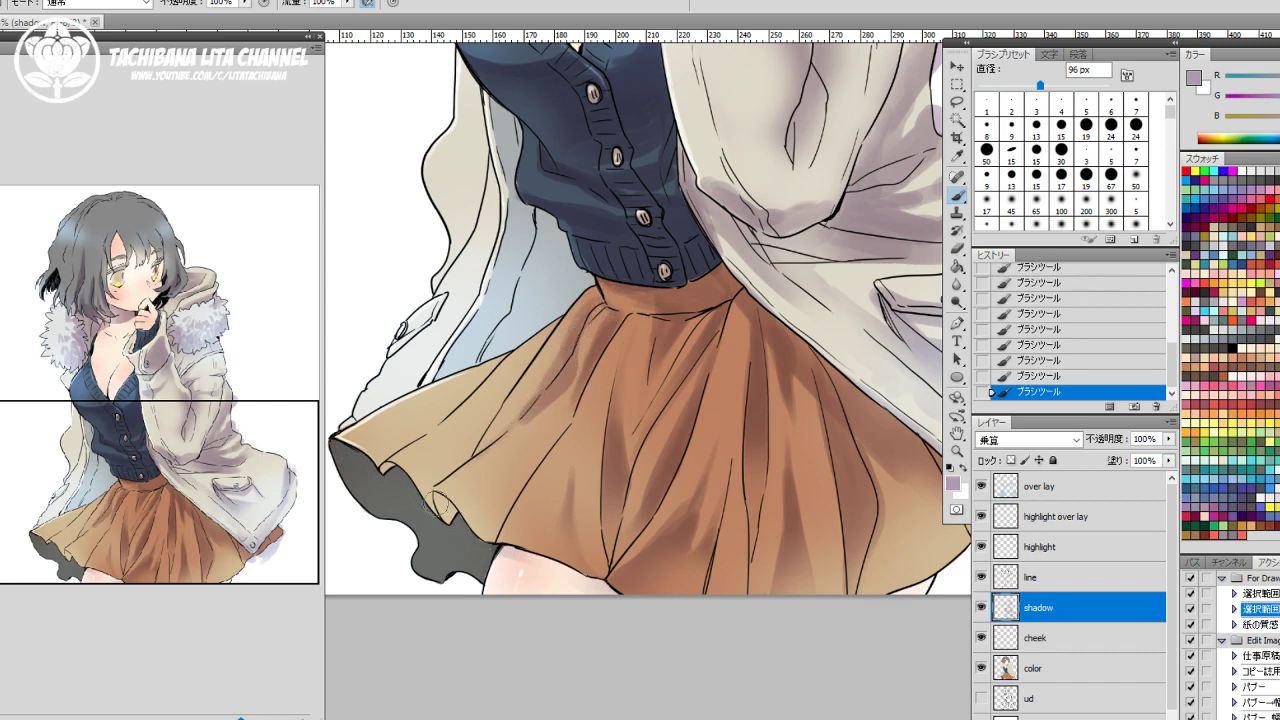
mouse_move(440, 500)
left_mouse_down()
mouse_move(539, 461)
mouse_move(476, 518)
mouse_move(516, 478)
mouse_move(490, 521)
mouse_move(525, 469)
mouse_move(482, 527)
mouse_move(487, 506)
mouse_move(541, 455)
left_mouse_up()
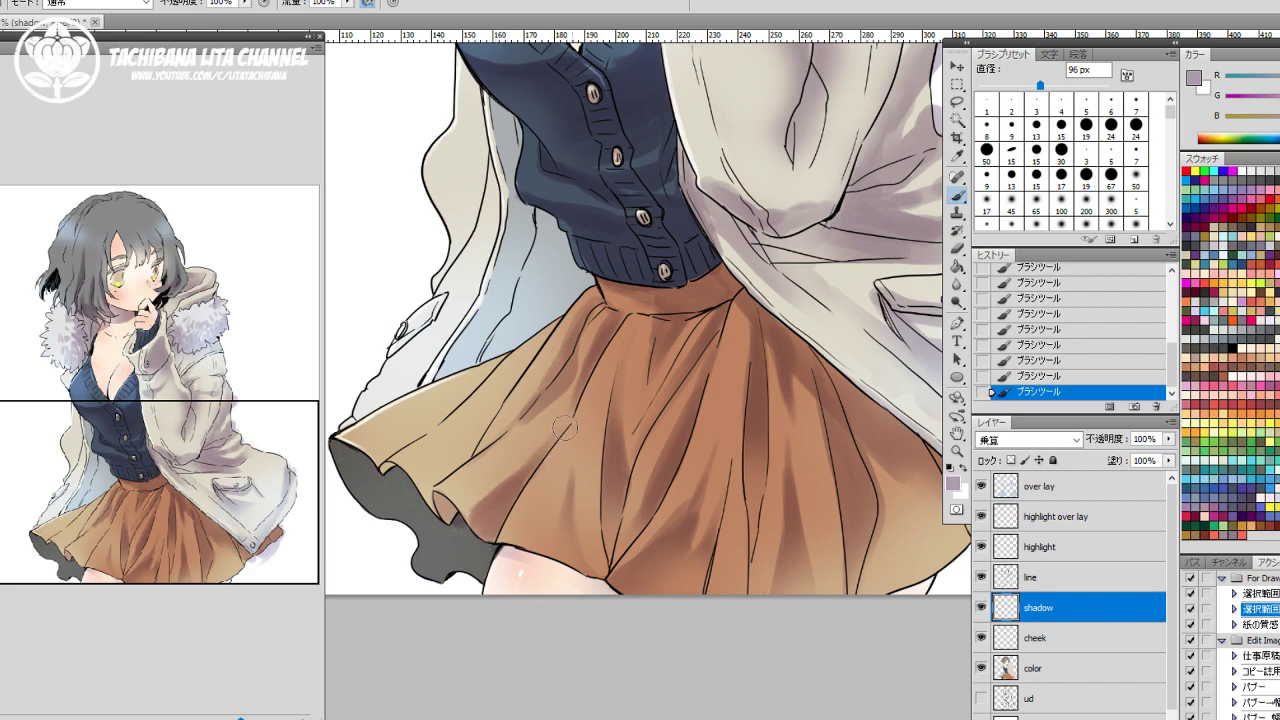
Blend the flared pleat shadows, add further fold strokes, and shade the skirt's dark underside below the curled hem.
key("e")
mouse_move(482, 520)
left_mouse_down()
mouse_move(505, 555)
mouse_move(478, 500)
mouse_move(493, 508)
left_mouse_up()
mouse_move(490, 508)
left_mouse_down()
mouse_move(482, 495)
mouse_move(574, 520)
mouse_move(487, 494)
mouse_move(523, 473)
mouse_move(514, 494)
mouse_move(564, 446)
left_mouse_up()
key("b")
left_click_drag(552, 456, 612, 410)
left_click_drag(592, 426, 618, 408)
mouse_move(582, 468)
left_mouse_down()
mouse_move(539, 515)
mouse_move(574, 487)
mouse_move(562, 509)
mouse_move(513, 522)
mouse_move(526, 541)
mouse_move(541, 525)
mouse_move(537, 561)
mouse_move(444, 502)
mouse_move(480, 548)
mouse_move(521, 560)
mouse_move(491, 544)
mouse_move(483, 558)
mouse_move(540, 579)
mouse_move(534, 591)
mouse_move(573, 586)
mouse_move(565, 595)
mouse_move(527, 567)
mouse_move(522, 581)
mouse_move(493, 532)
mouse_move(505, 539)
mouse_move(454, 526)
mouse_move(468, 557)
left_mouse_up()
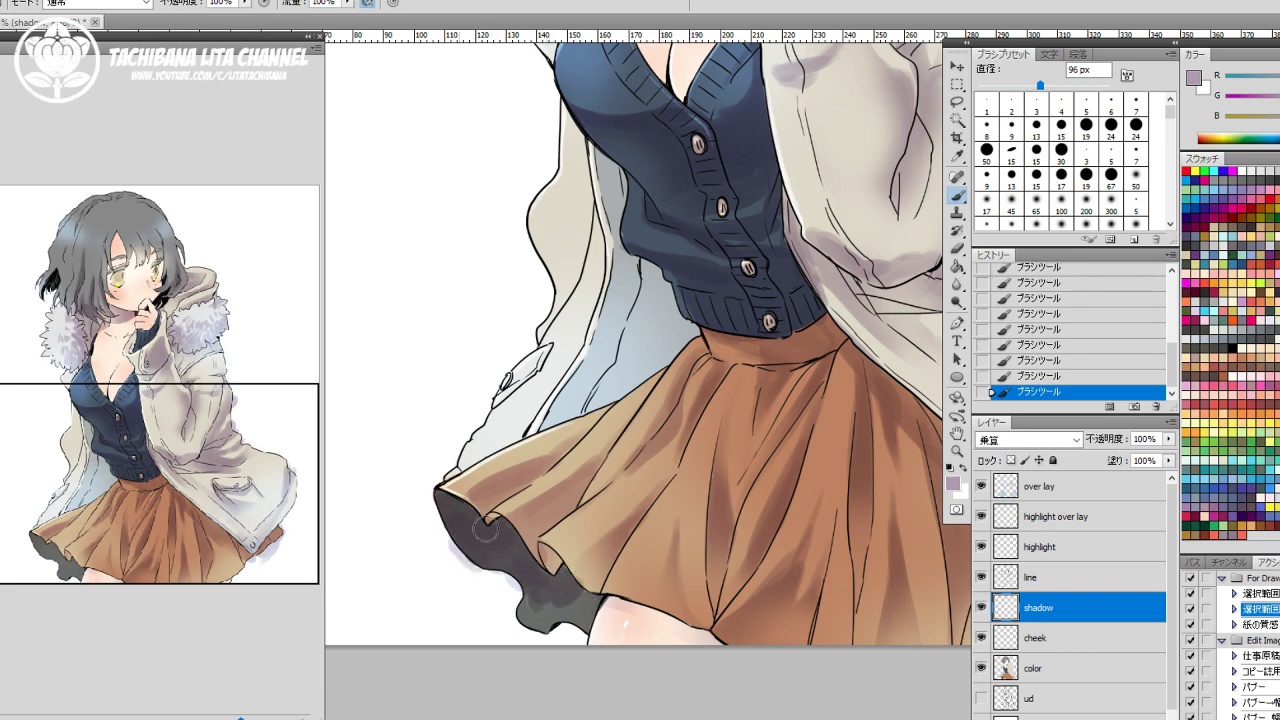
Soften the new mauve shadows on the skirt's flared side with the eraser.
key("e")
mouse_move(547, 484)
left_mouse_down()
mouse_move(598, 438)
mouse_move(577, 474)
mouse_move(553, 474)
left_mouse_up()
left_click_drag(607, 398, 561, 519)
Paint mauve shadows on the coat's pale blue lining between the cardigan and the coat opening, down to the skirt.
key("b")
mouse_move(565, 300)
left_mouse_down()
mouse_move(560, 290)
mouse_move(560, 310)
mouse_move(548, 296)
mouse_move(571, 330)
mouse_move(575, 386)
left_mouse_up()
mouse_move(558, 318)
left_mouse_down()
mouse_move(549, 277)
mouse_move(596, 415)
mouse_move(586, 395)
mouse_move(573, 424)
mouse_move(588, 443)
mouse_move(607, 409)
mouse_move(615, 431)
mouse_move(587, 417)
mouse_move(602, 415)
mouse_move(628, 448)
mouse_move(599, 395)
mouse_move(639, 458)
mouse_move(539, 440)
mouse_move(585, 448)
mouse_move(590, 473)
mouse_move(562, 449)
mouse_move(595, 451)
mouse_move(569, 474)
mouse_move(629, 471)
left_mouse_up()
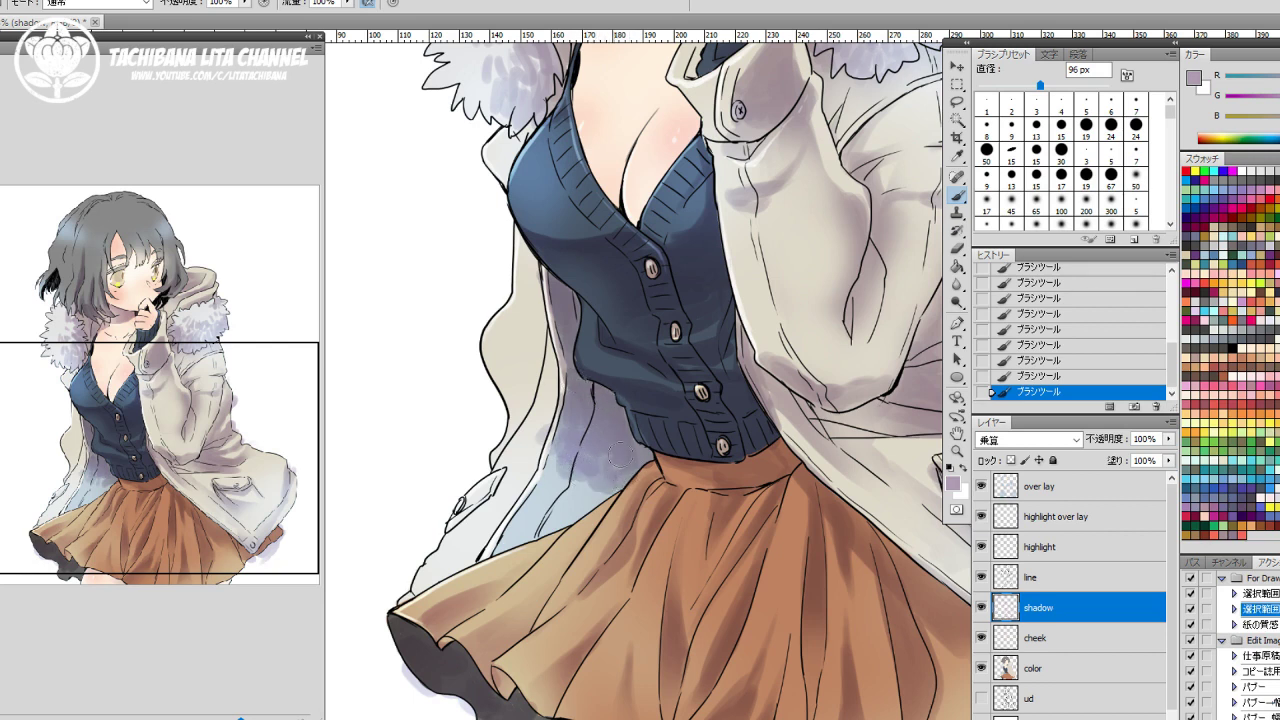
left_click_drag(565, 485, 597, 461)
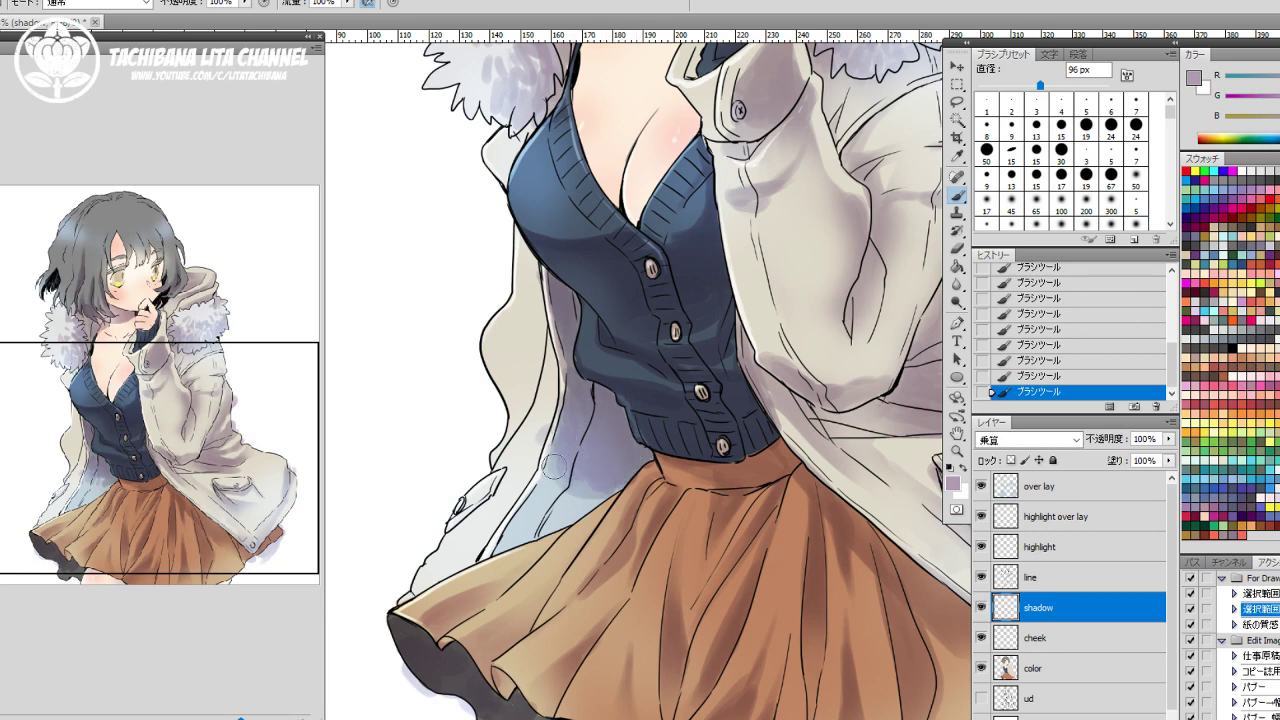
mouse_move(555, 465)
left_mouse_down()
mouse_move(530, 522)
mouse_move(582, 506)
mouse_move(513, 535)
left_mouse_up()
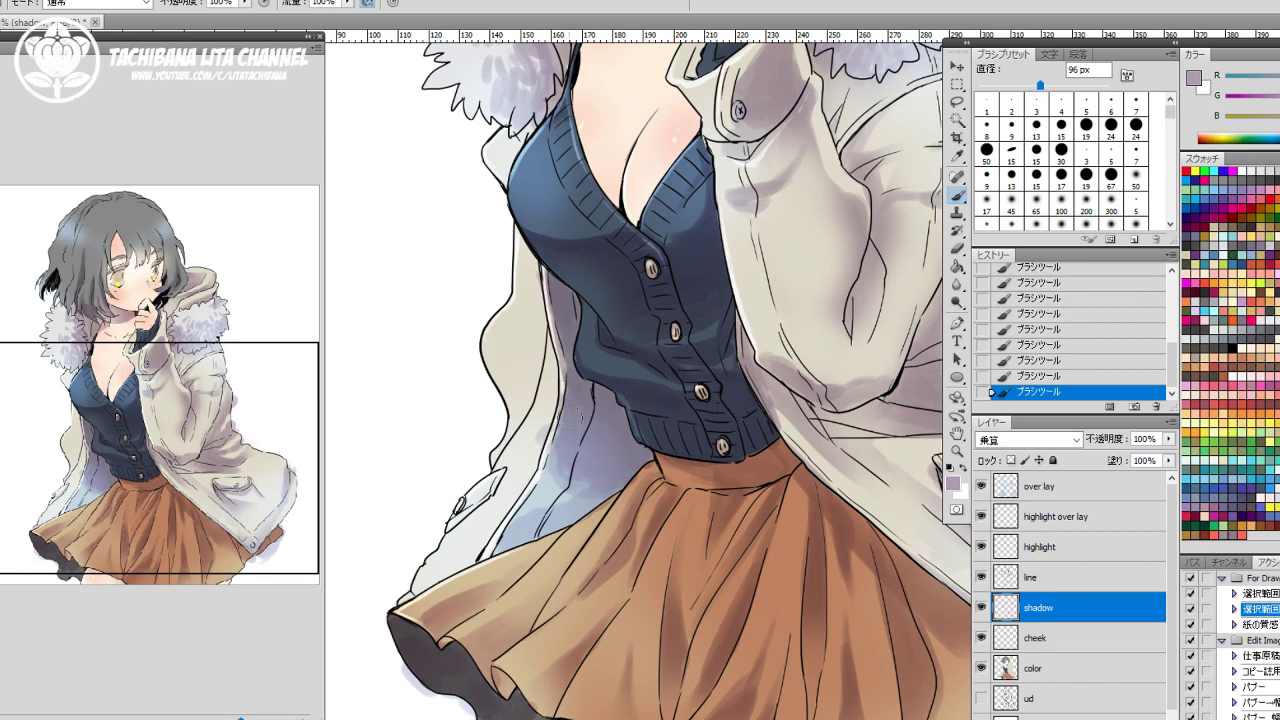
Soften the coat lining shadow and paint mauve folds down the outer sleeve side beside it.
key("e")
mouse_move(546, 440)
left_mouse_down()
mouse_move(550, 418)
mouse_move(547, 441)
left_mouse_up()
mouse_move(546, 363)
left_mouse_down()
mouse_move(530, 458)
mouse_move(524, 371)
mouse_move(451, 342)
mouse_move(487, 519)
mouse_move(484, 572)
mouse_move(469, 505)
mouse_move(501, 431)
mouse_move(479, 457)
mouse_move(502, 485)
mouse_move(503, 468)
mouse_move(494, 503)
mouse_move(486, 483)
mouse_move(503, 468)
mouse_move(517, 478)
mouse_move(502, 494)
mouse_move(500, 450)
left_mouse_up()
key("b")
mouse_move(510, 345)
left_mouse_down()
mouse_move(508, 376)
mouse_move(520, 373)
mouse_move(505, 339)
mouse_move(521, 455)
mouse_move(531, 432)
mouse_move(517, 490)
mouse_move(485, 528)
mouse_move(509, 525)
mouse_move(535, 445)
mouse_move(525, 521)
mouse_move(542, 484)
mouse_move(507, 577)
mouse_move(419, 657)
mouse_move(476, 617)
mouse_move(458, 650)
mouse_move(394, 697)
mouse_move(472, 650)
mouse_move(526, 554)
mouse_move(489, 607)
mouse_move(513, 520)
left_mouse_up()
mouse_move(500, 278)
left_mouse_down()
mouse_move(491, 428)
mouse_move(479, 394)
left_mouse_up()
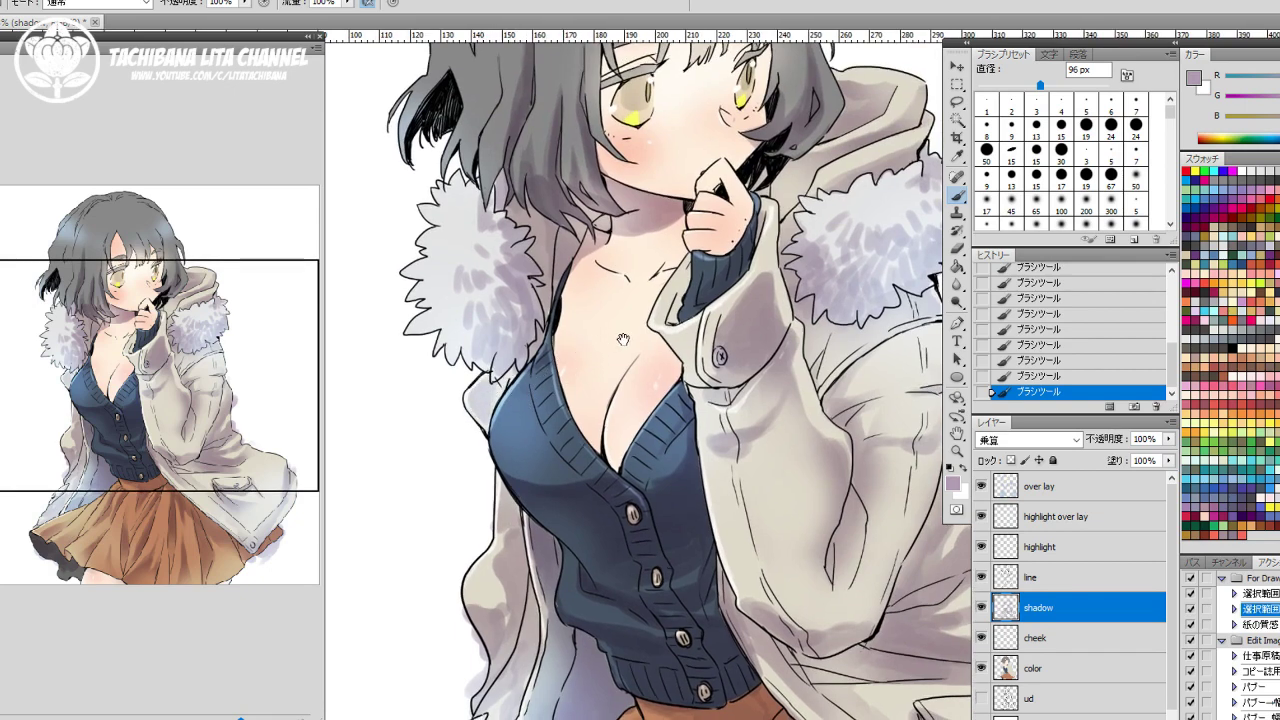
Add mauve tuft shadows to the fur trim on both sides of the coat's collar.
left_click_drag(623, 340, 595, 452)
mouse_move(416, 386)
left_mouse_down()
mouse_move(420, 446)
mouse_move(381, 441)
mouse_move(444, 459)
mouse_move(409, 433)
mouse_move(432, 443)
mouse_move(460, 478)
mouse_move(465, 437)
mouse_move(443, 421)
mouse_move(457, 409)
mouse_move(462, 471)
mouse_move(459, 428)
mouse_move(435, 445)
mouse_move(470, 433)
mouse_move(422, 338)
mouse_move(439, 350)
mouse_move(437, 304)
mouse_move(448, 335)
left_mouse_up()
left_click_drag(845, 319, 897, 285)
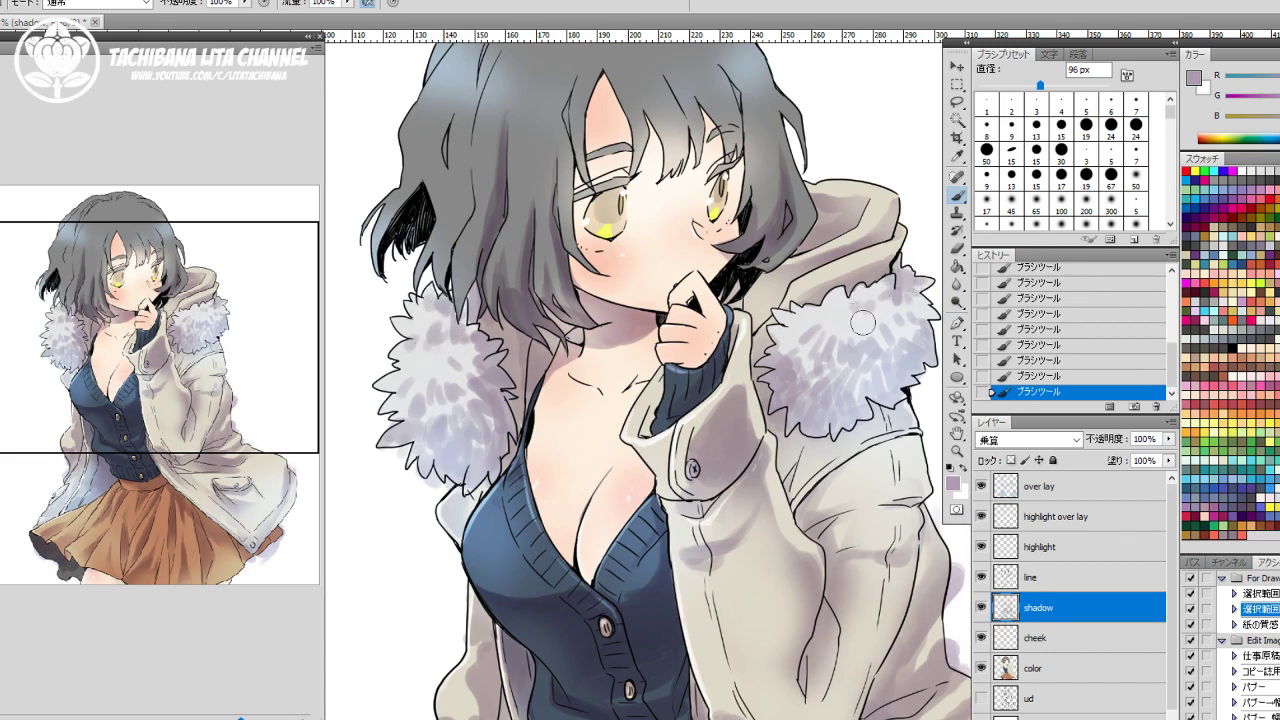
Soften the skirt's pleat shadows with the 300 px eraser and erase the stray mauve paint outside the coat's hem corner.
left_click(193, 718)
left_click(193, 718)
left_click(193, 718)
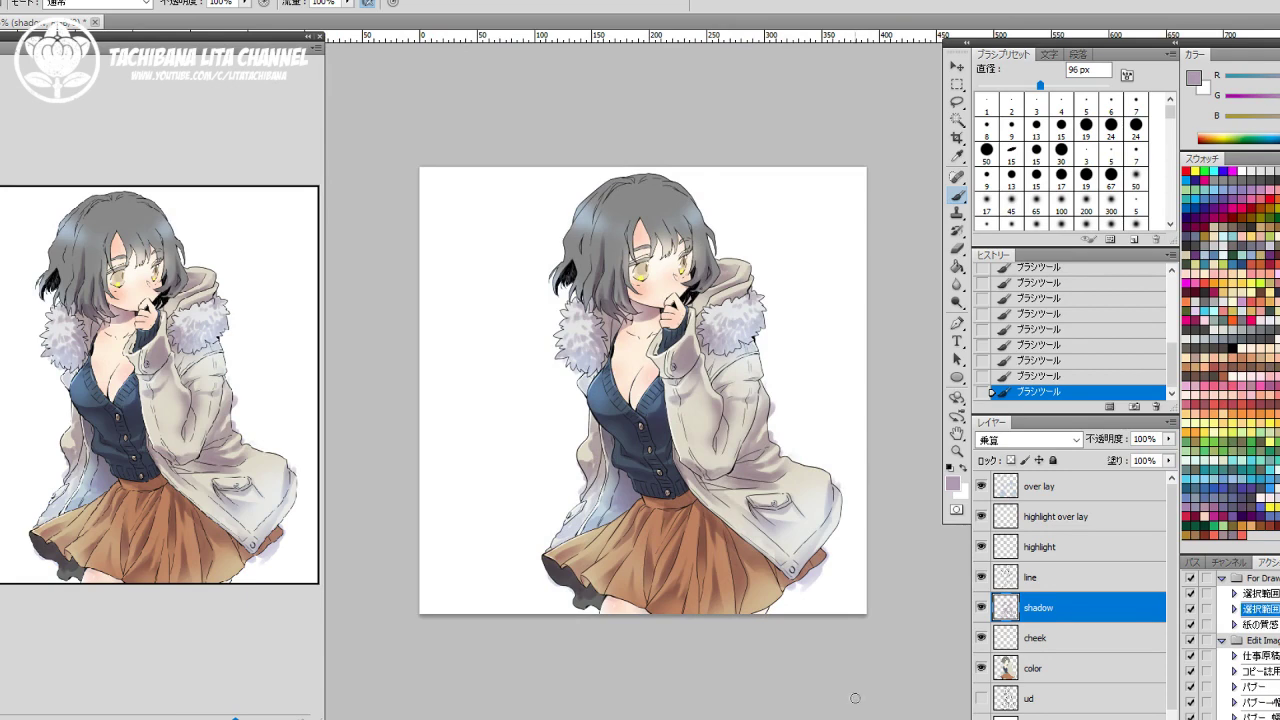
left_click(957, 453)
left_click(680, 430)
key("b")
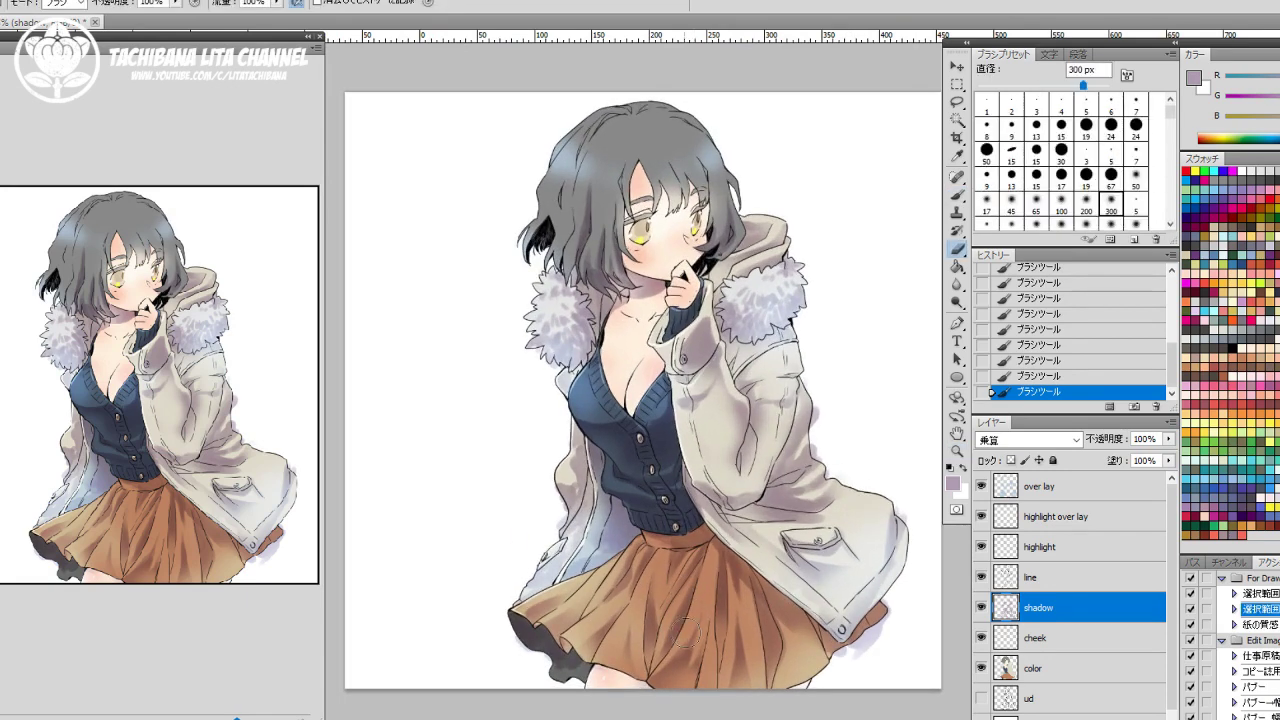
mouse_move(680, 655)
left_mouse_down()
mouse_move(672, 664)
mouse_move(664, 626)
left_mouse_up()
mouse_move(668, 652)
left_mouse_down()
mouse_move(655, 603)
mouse_move(613, 578)
mouse_move(606, 597)
mouse_move(650, 612)
left_mouse_up()
left_click_drag(659, 574, 655, 604)
left_click_drag(726, 550, 716, 611)
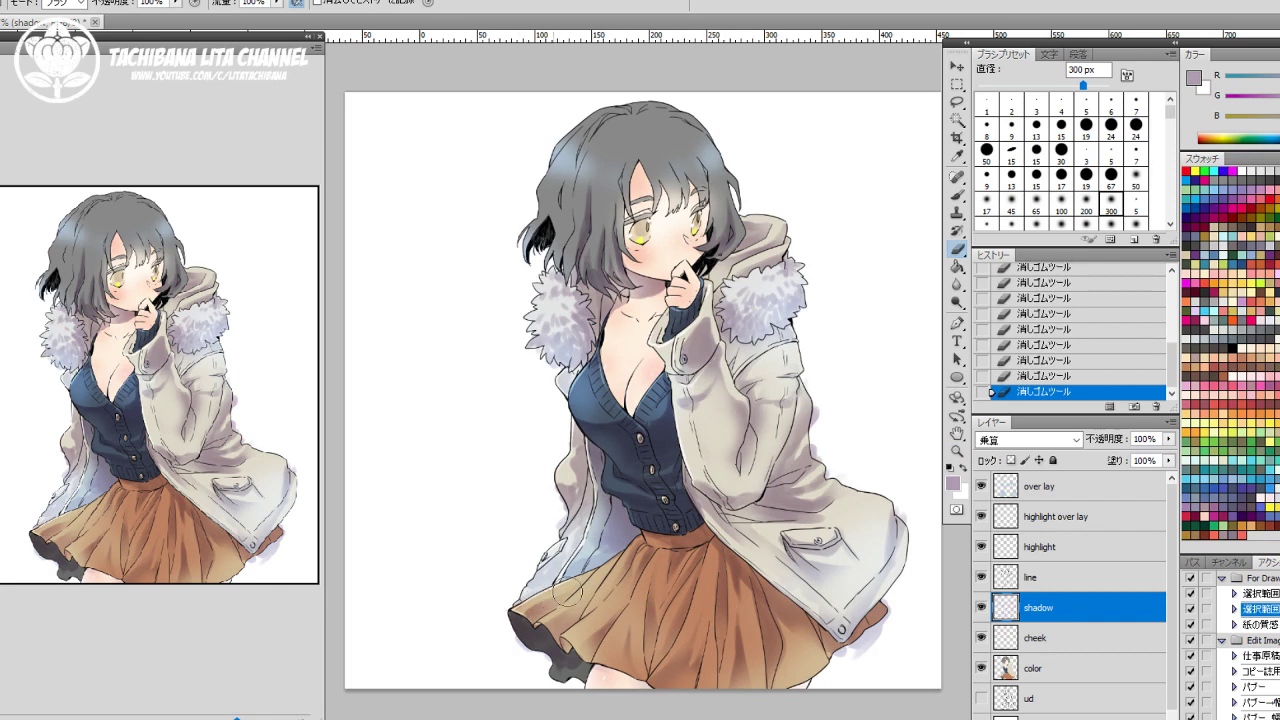
mouse_move(856, 655)
left_mouse_down()
mouse_move(892, 608)
mouse_move(883, 639)
mouse_move(872, 634)
left_mouse_up()
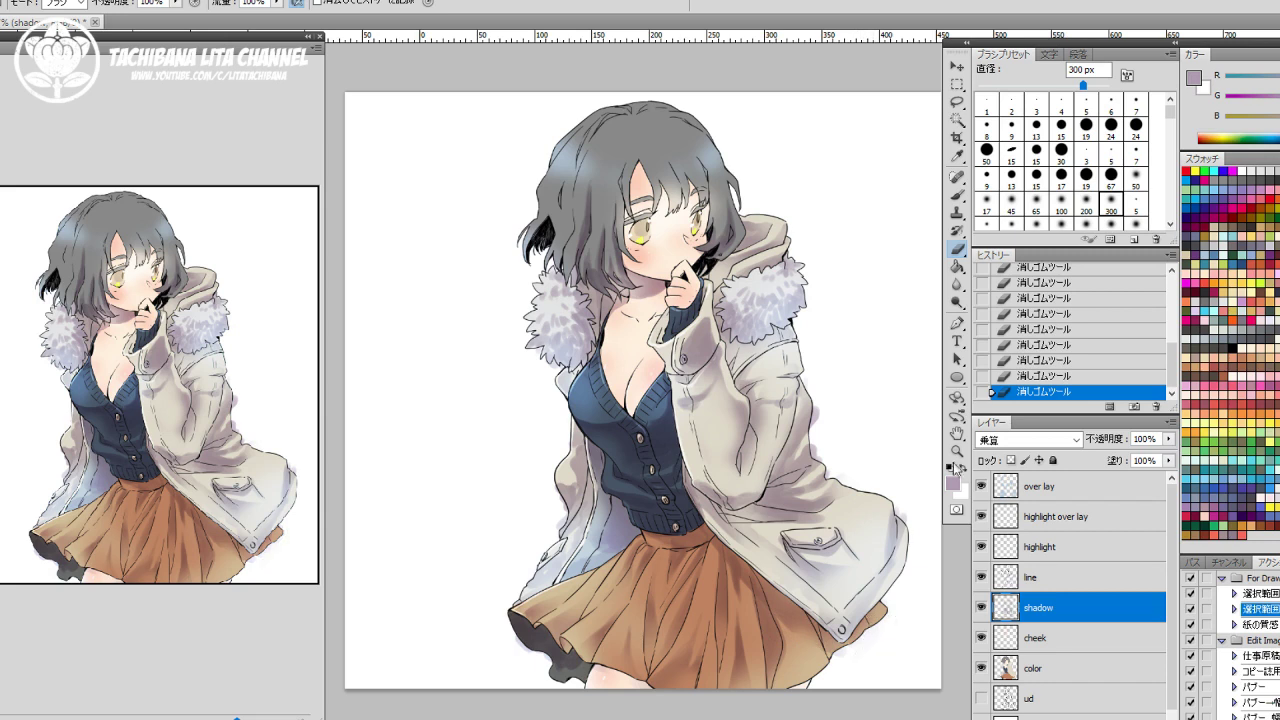
key("b")
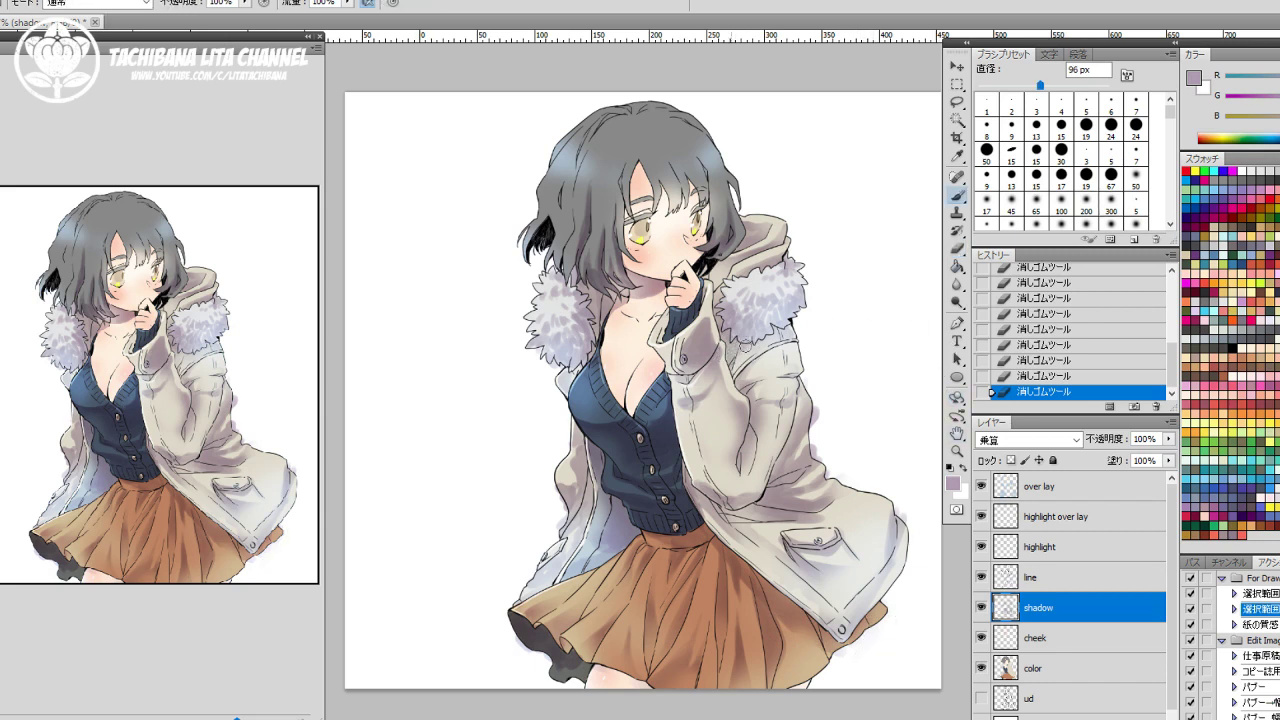
Paint mauve tuft shadows along the lower edge of the fur trim on the raised-arm side.
left_click_drag(767, 333, 740, 350)
left_click_drag(760, 334, 738, 352)
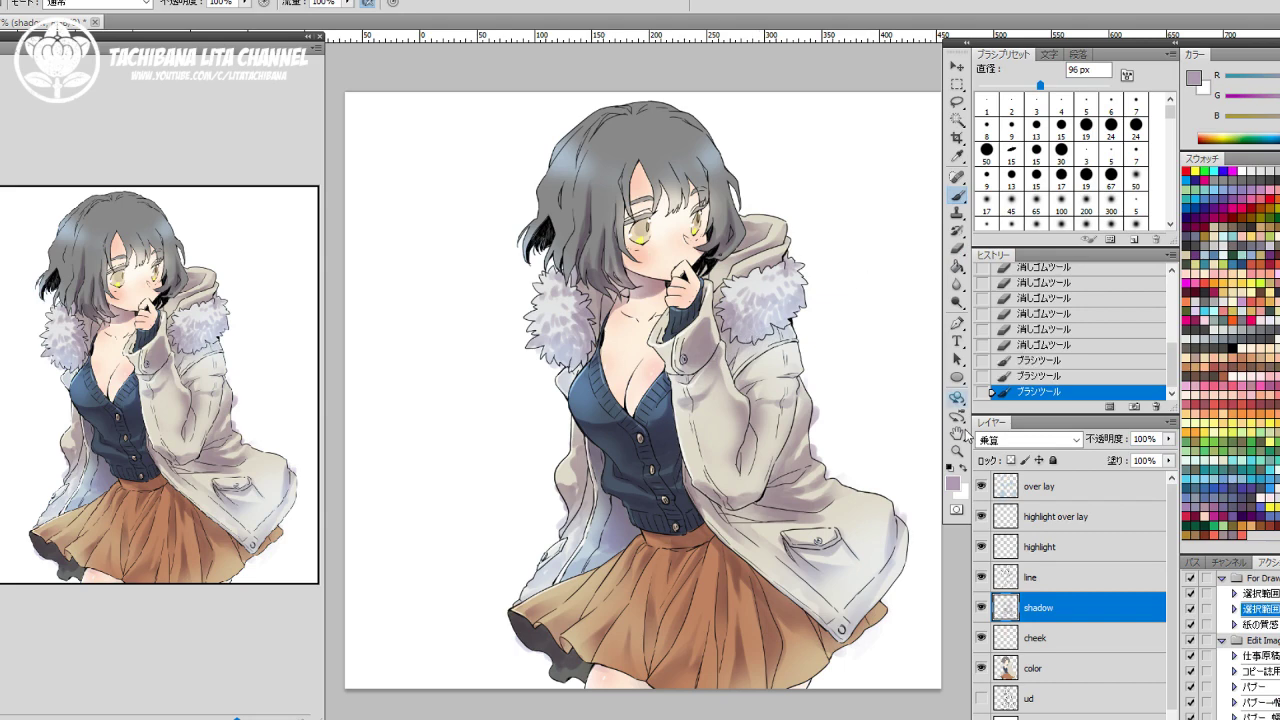
Paint mauve shadows down the hair locks on the side away from the raised hand, using a 47 px brush.
left_click(957, 451)
left_click(645, 228)
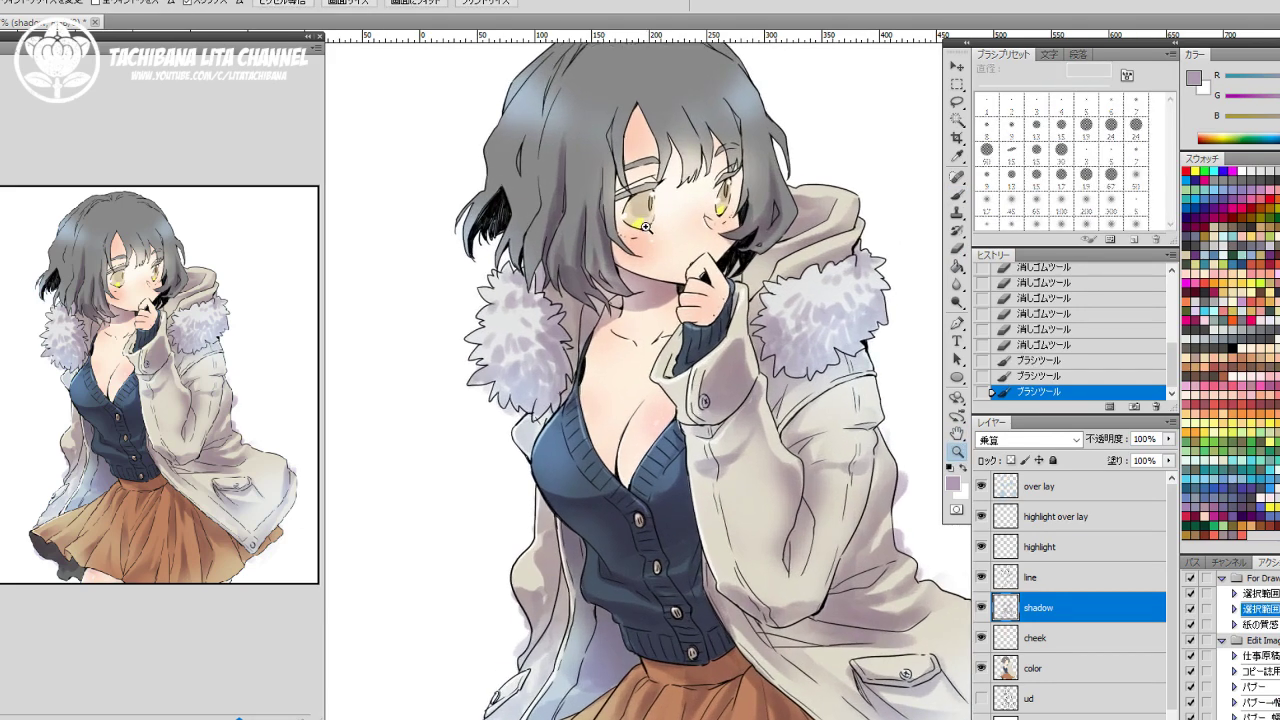
left_click(641, 248)
left_click(638, 265)
key("b")
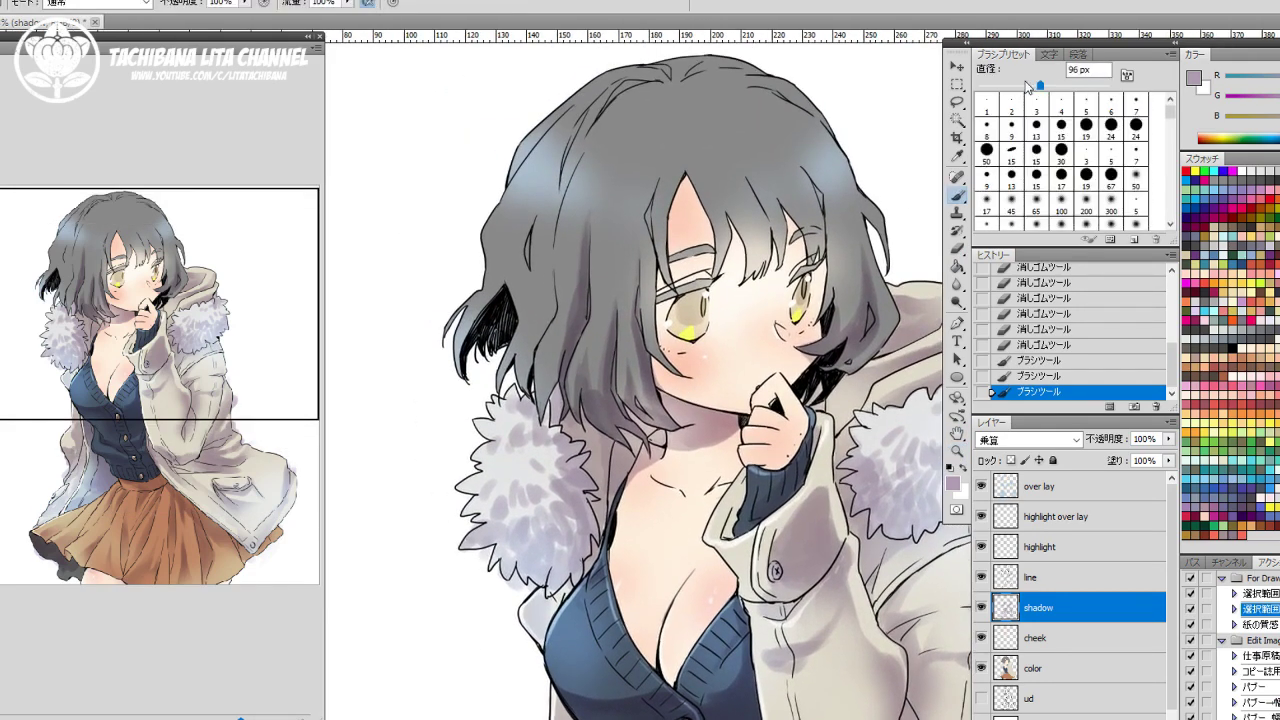
left_click_drag(592, 197, 581, 330)
left_click_drag(583, 272, 577, 325)
left_click_drag(579, 285, 551, 397)
left_click_drag(564, 345, 548, 401)
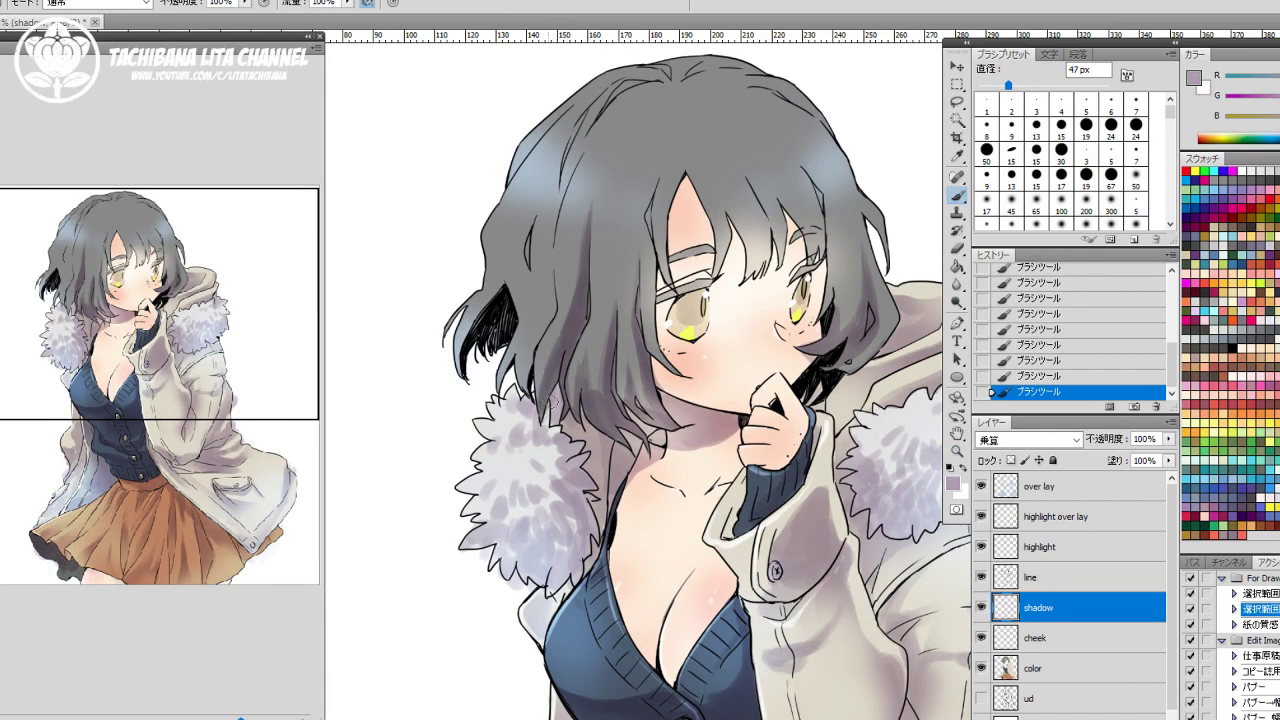
left_click_drag(549, 262, 549, 305)
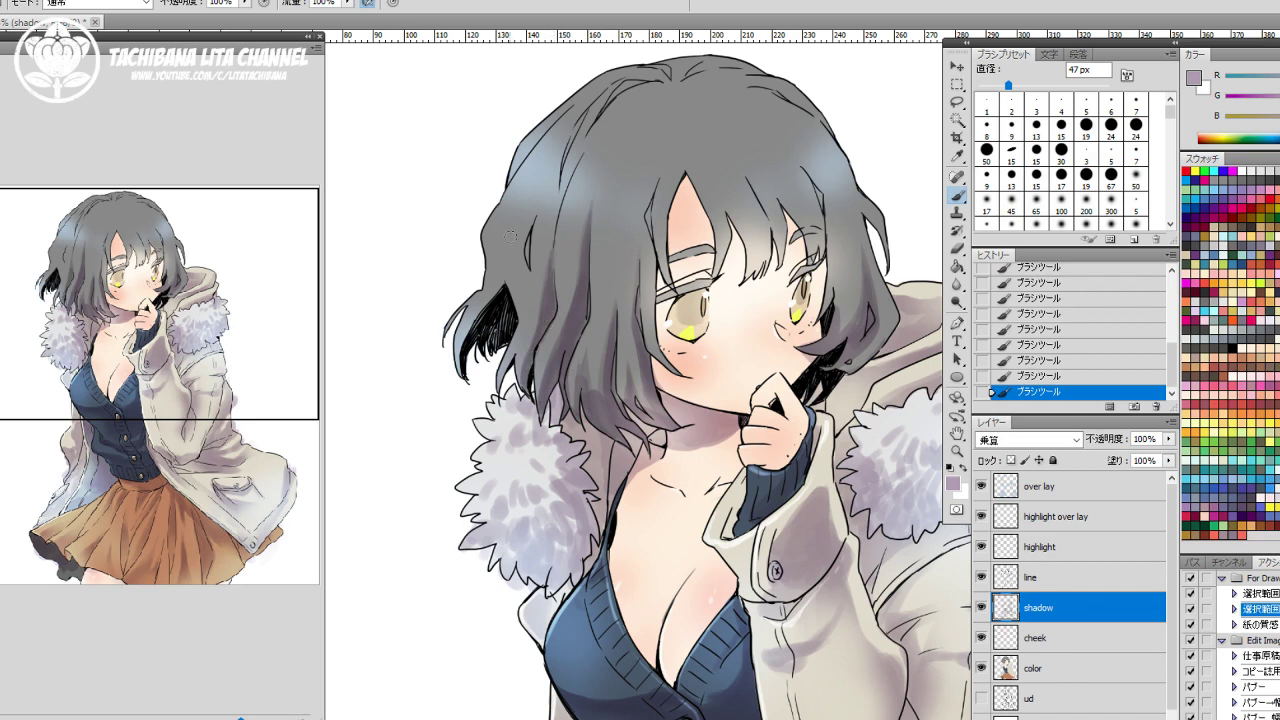
left_click_drag(506, 237, 494, 299)
Trim the new shadow on the outermost side lock of hair with the 19 px eraser.
key("e")
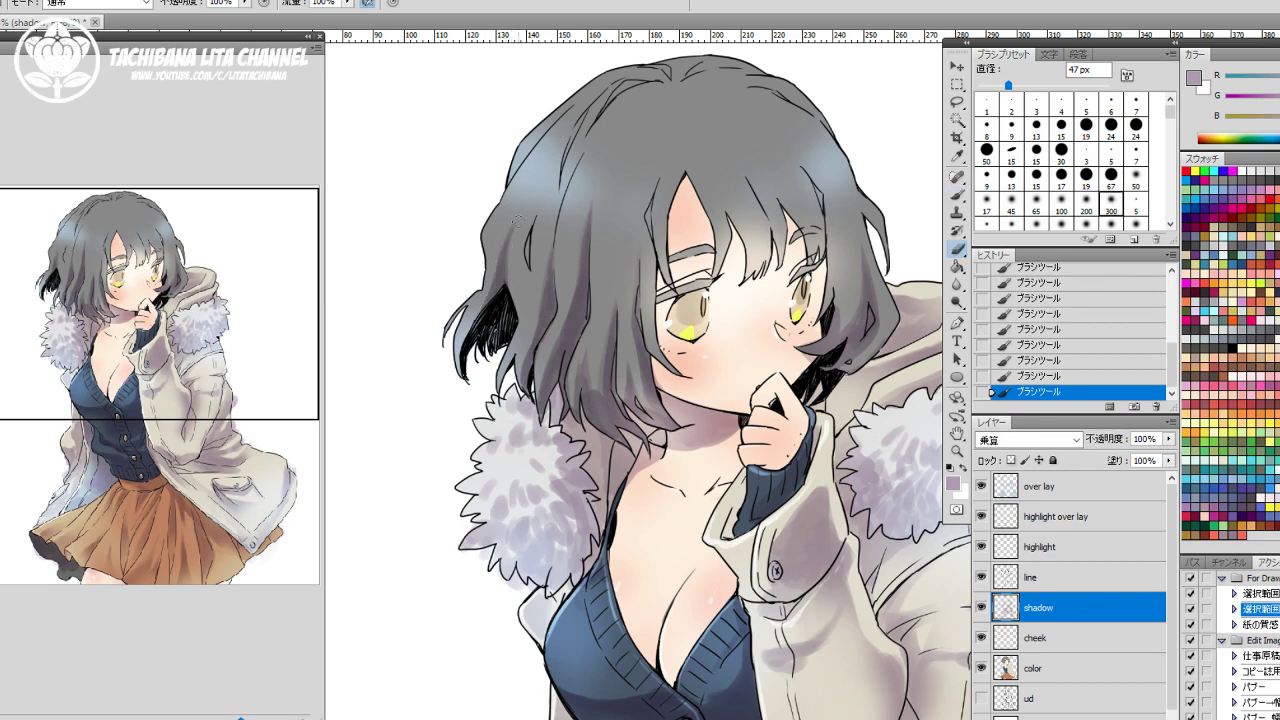
left_click(1094, 128)
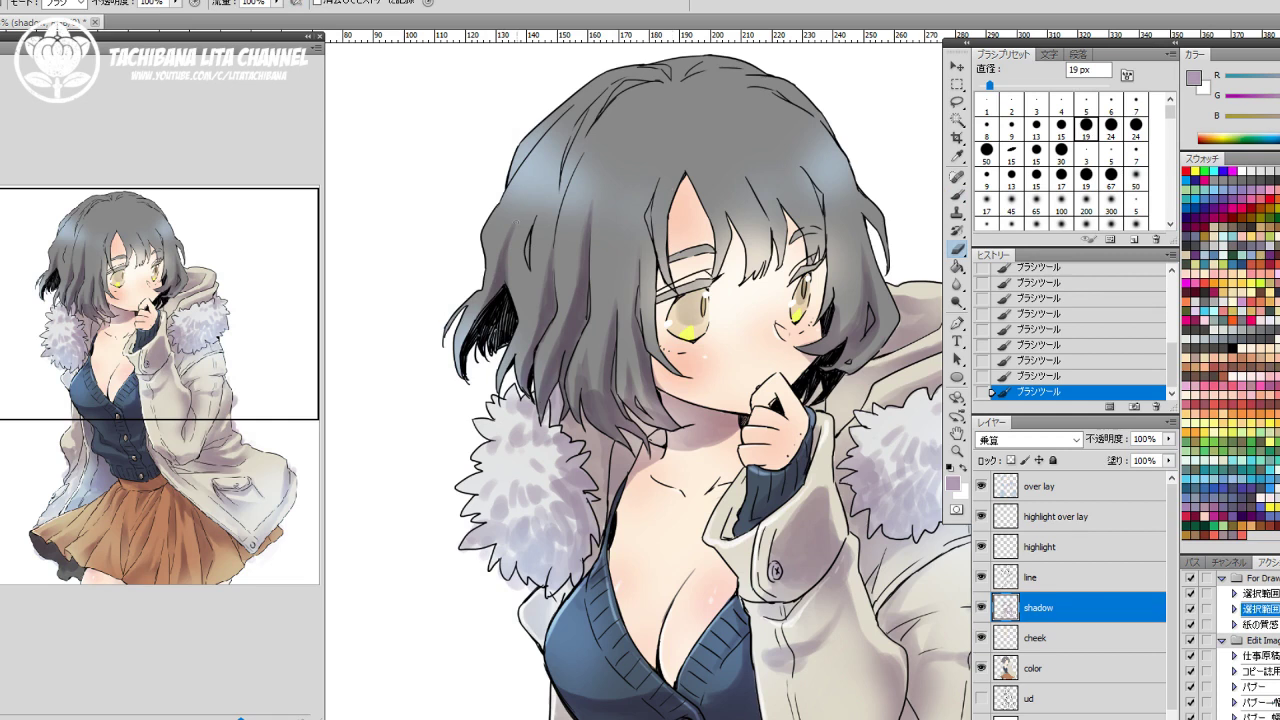
left_click_drag(509, 230, 505, 256)
left_click_drag(507, 240, 507, 288)
left_click_drag(509, 268, 504, 292)
Add small mauve shadow spots across the hair's pale highlight band with the 47 px brush.
key("b")
left_click_drag(538, 204, 526, 260)
left_click_drag(530, 222, 527, 244)
mouse_move(548, 194)
left_mouse_down()
mouse_move(540, 232)
mouse_move(553, 244)
mouse_move(599, 188)
left_mouse_up()
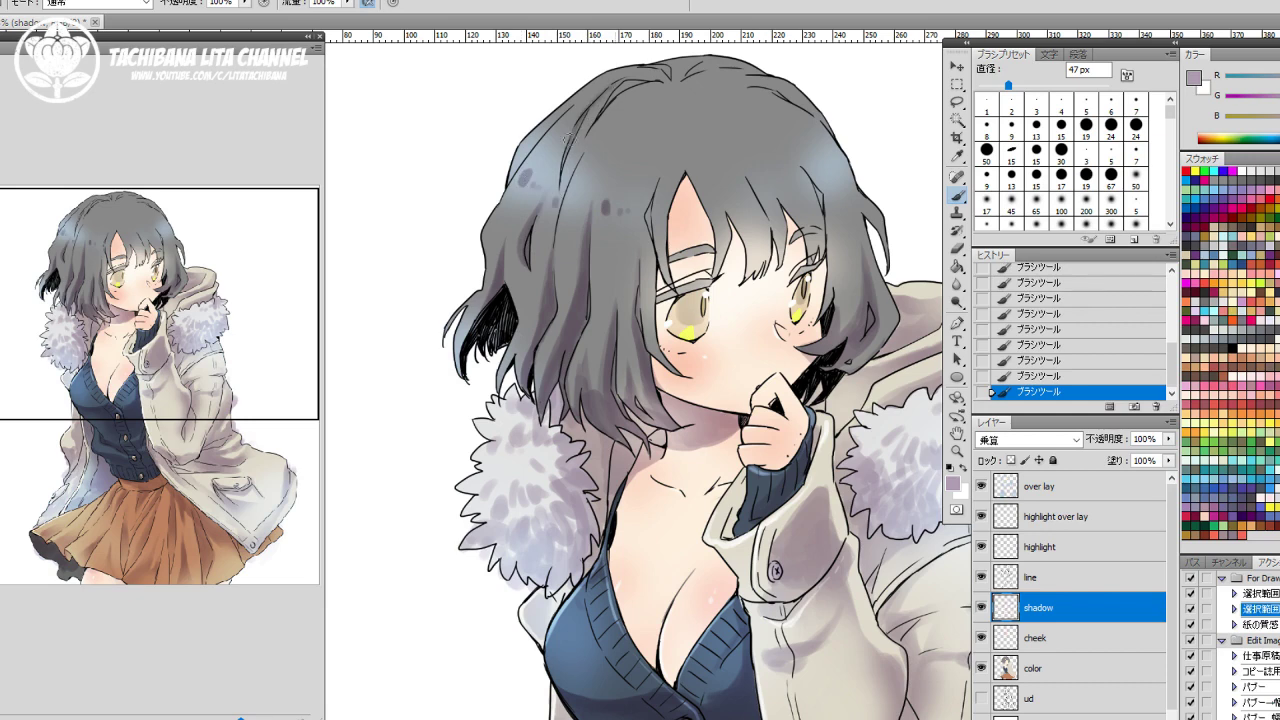
Paint a mauve shadow down the hair lock beside the near eye and along that eye's upper lid.
left_click_drag(648, 212, 668, 281)
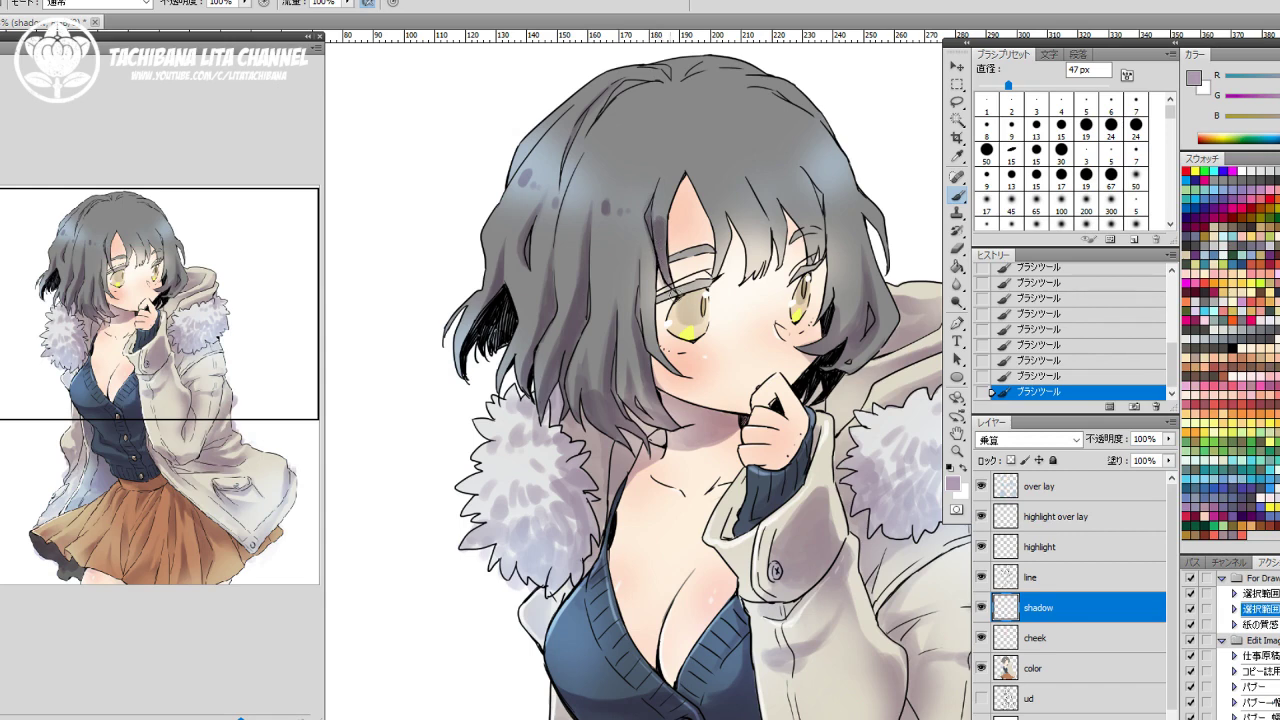
left_click_drag(656, 237, 668, 288)
mouse_move(656, 284)
left_mouse_down()
mouse_move(656, 342)
mouse_move(710, 272)
left_mouse_up()
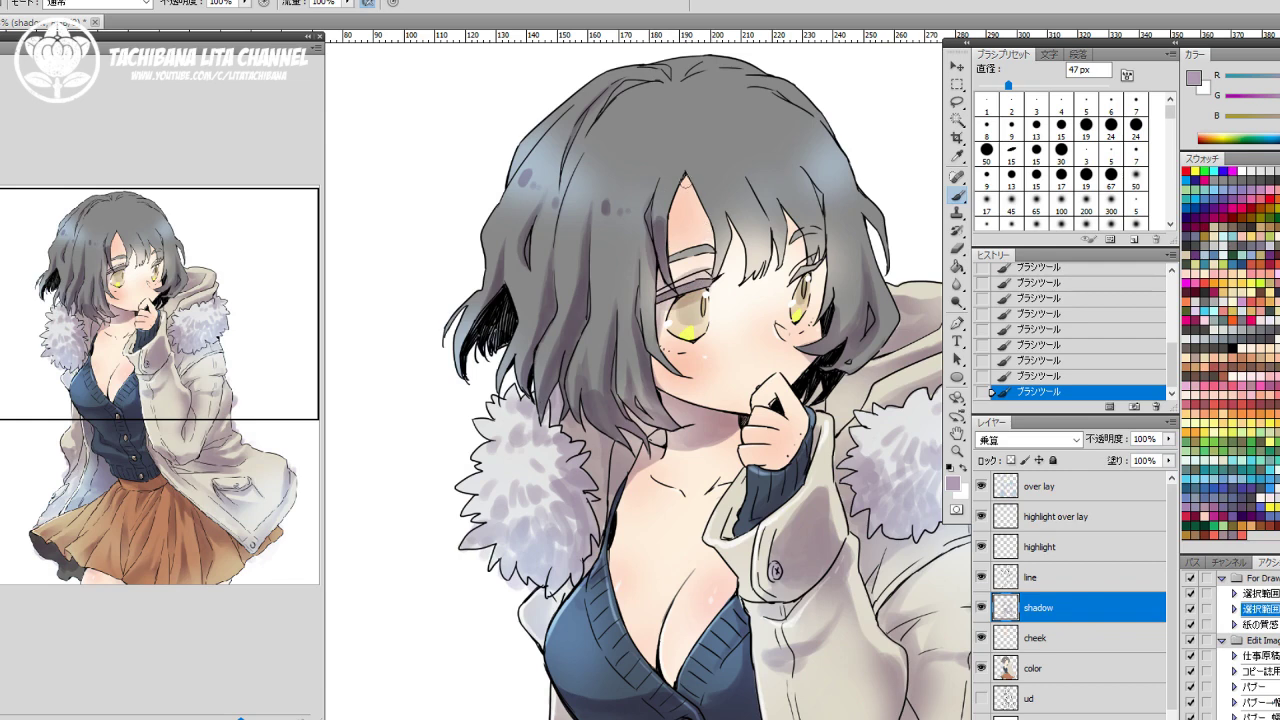
Paint mauve shadows on the forehead inside the bangs' parting and between the fringe tips.
left_click_drag(686, 178, 704, 266)
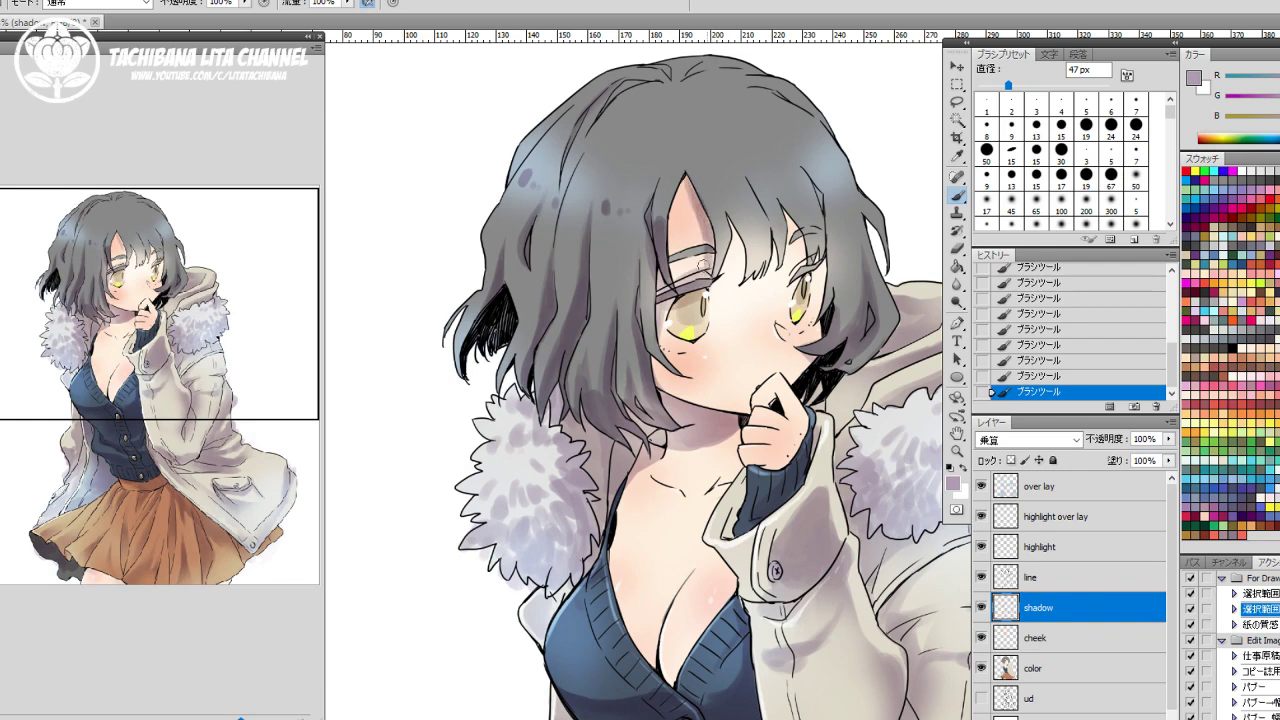
mouse_move(686, 188)
left_mouse_down()
mouse_move(670, 252)
mouse_move(685, 184)
mouse_move(680, 212)
mouse_move(686, 186)
mouse_move(712, 246)
left_mouse_up()
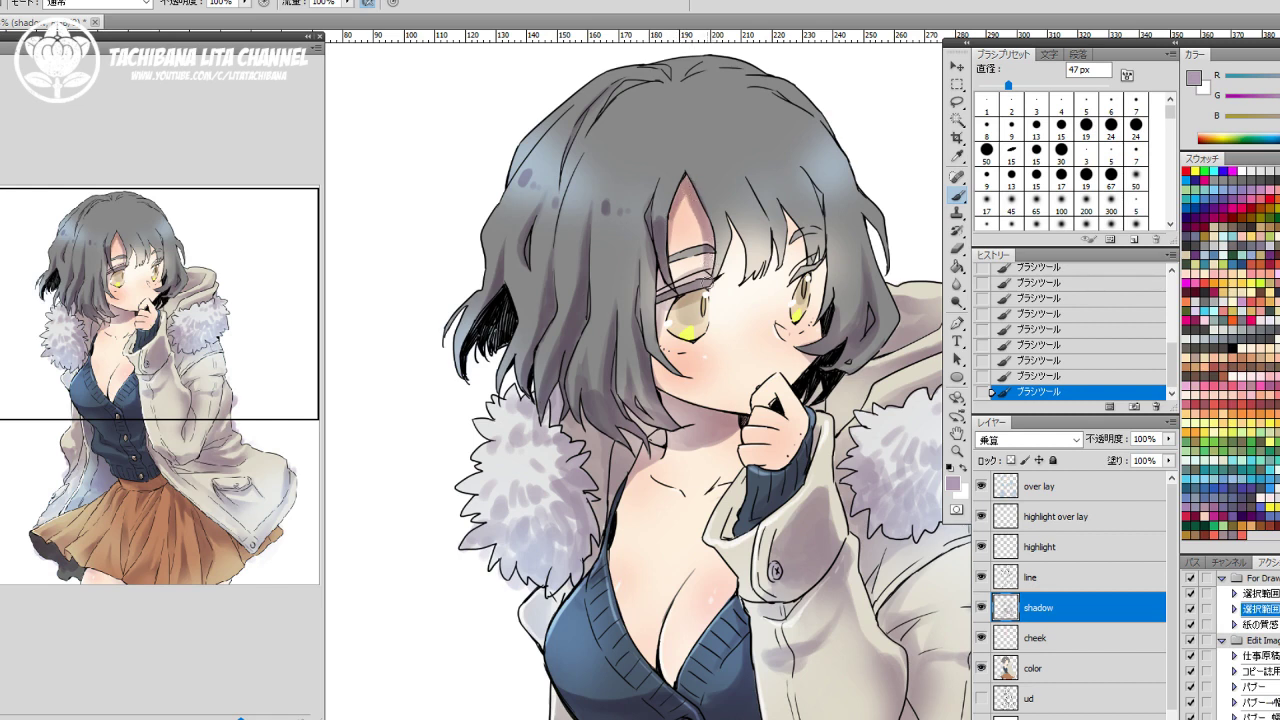
mouse_move(711, 244)
left_mouse_down()
mouse_move(709, 278)
mouse_move(733, 227)
mouse_move(741, 274)
mouse_move(727, 292)
mouse_move(757, 240)
mouse_move(763, 250)
mouse_move(757, 235)
mouse_move(778, 247)
mouse_move(774, 261)
mouse_move(762, 274)
mouse_move(769, 236)
left_mouse_up()
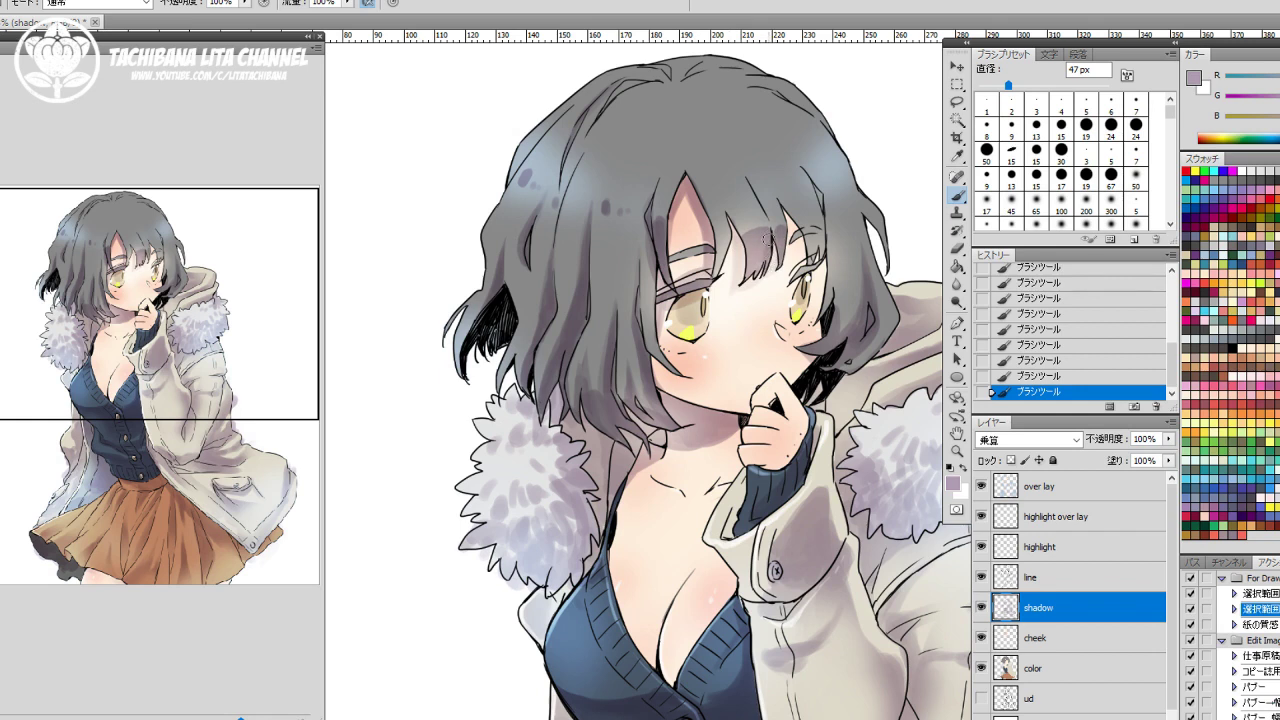
Shade the skin around the far eye, the face's edge beside the near lock, and the nose in mauve.
mouse_move(790, 220)
left_mouse_down()
mouse_move(803, 260)
mouse_move(819, 193)
mouse_move(816, 320)
mouse_move(818, 260)
mouse_move(798, 319)
left_mouse_up()
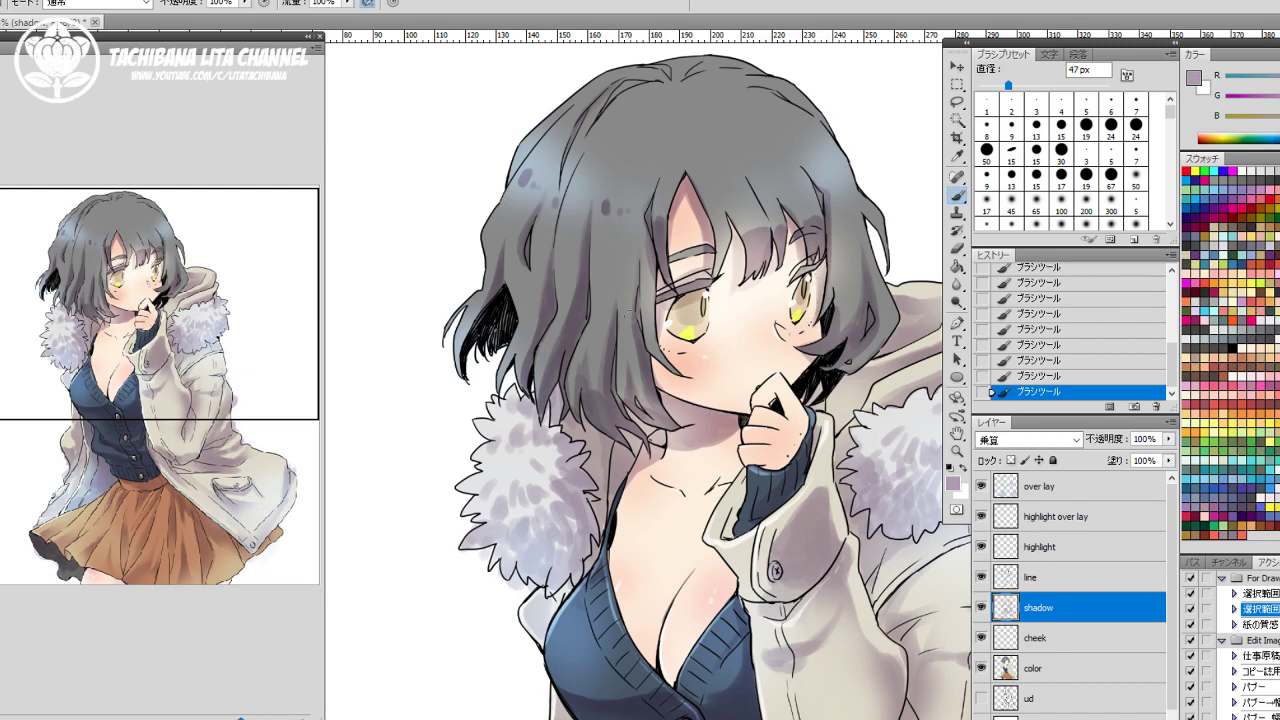
left_click_drag(656, 264, 664, 392)
mouse_move(820, 323)
left_mouse_down()
mouse_move(815, 339)
mouse_move(819, 318)
mouse_move(781, 334)
mouse_move(801, 334)
left_mouse_up()
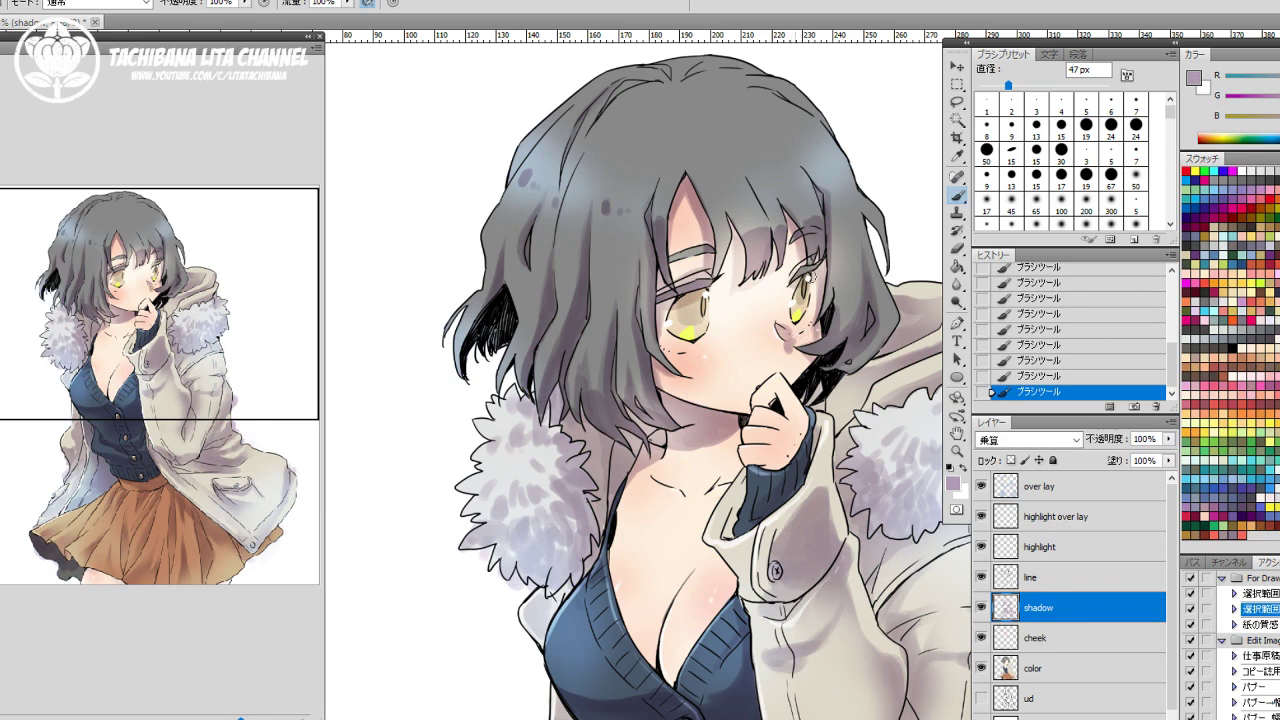
Add mauve touches to the fringe tips and shadow spots to the hair's highlight above the far eye.
mouse_move(784, 238)
left_mouse_down()
mouse_move(790, 266)
mouse_move(788, 252)
left_mouse_up()
left_click_drag(788, 198, 790, 210)
mouse_move(818, 163)
left_mouse_down()
mouse_move(834, 169)
mouse_move(827, 186)
left_mouse_up()
left_click_drag(733, 239, 716, 278)
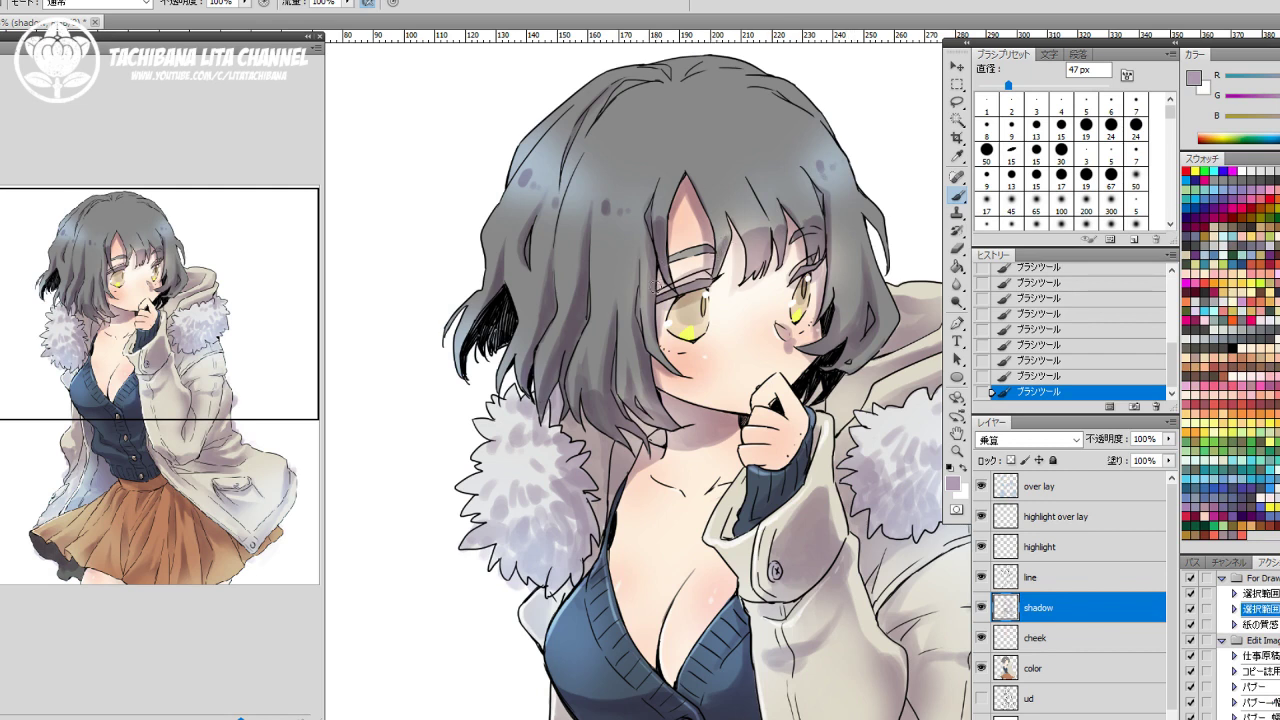
Paint mauve shadows on the locks framing both sides of the face and on the outer back hair strands.
mouse_move(646, 304)
left_mouse_down()
mouse_move(656, 354)
mouse_move(675, 371)
left_mouse_up()
mouse_move(836, 290)
left_mouse_down()
mouse_move(835, 335)
mouse_move(840, 312)
mouse_move(848, 332)
mouse_move(836, 341)
mouse_move(890, 330)
mouse_move(846, 362)
mouse_move(860, 358)
left_mouse_up()
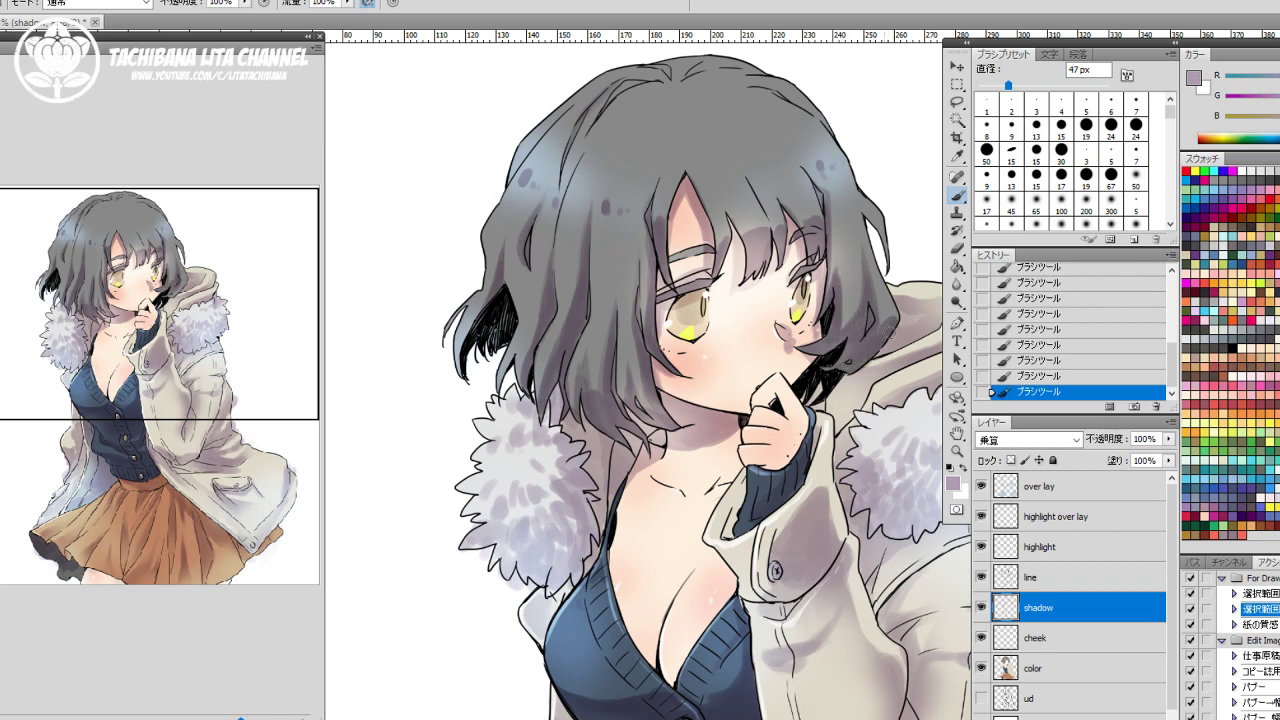
left_click_drag(874, 226, 887, 264)
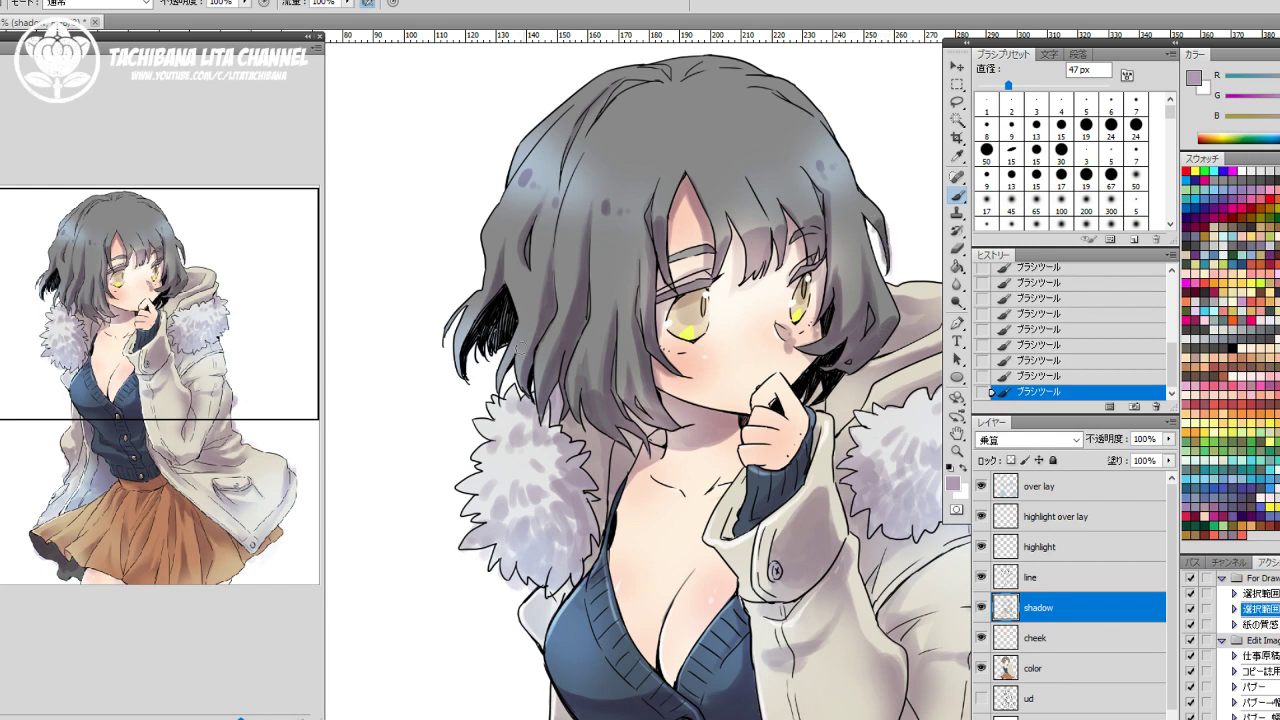
mouse_move(519, 347)
left_mouse_down()
mouse_move(506, 380)
mouse_move(512, 345)
mouse_move(515, 370)
left_mouse_up()
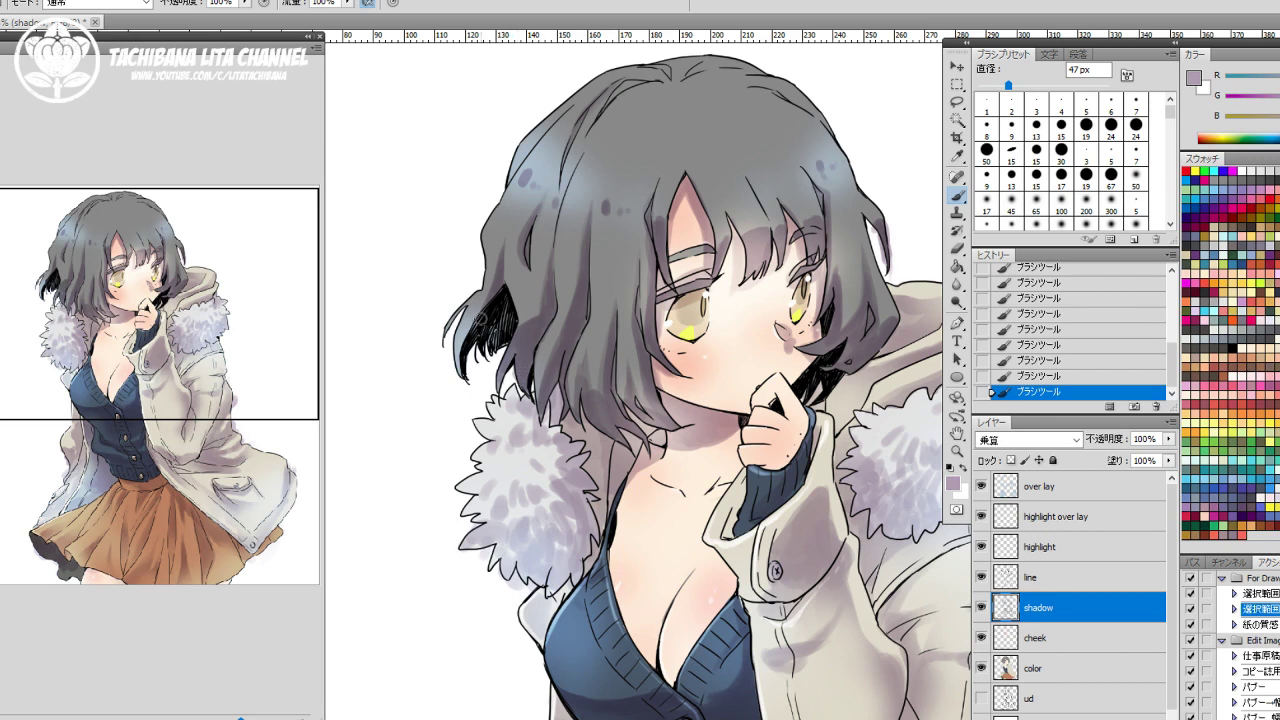
mouse_move(463, 336)
left_mouse_down()
mouse_move(460, 373)
mouse_move(472, 379)
left_mouse_up()
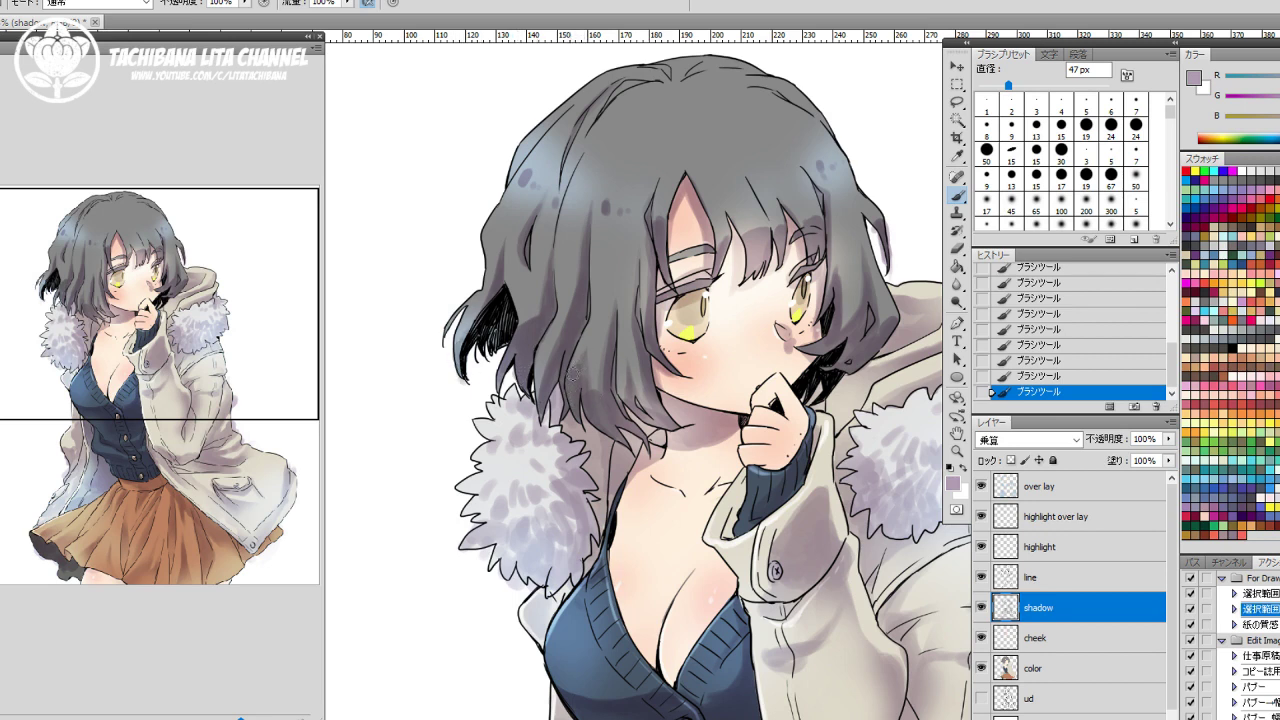
Erase part of the shadow on the lower lock above the collar with the 19 px eraser.
key("e")
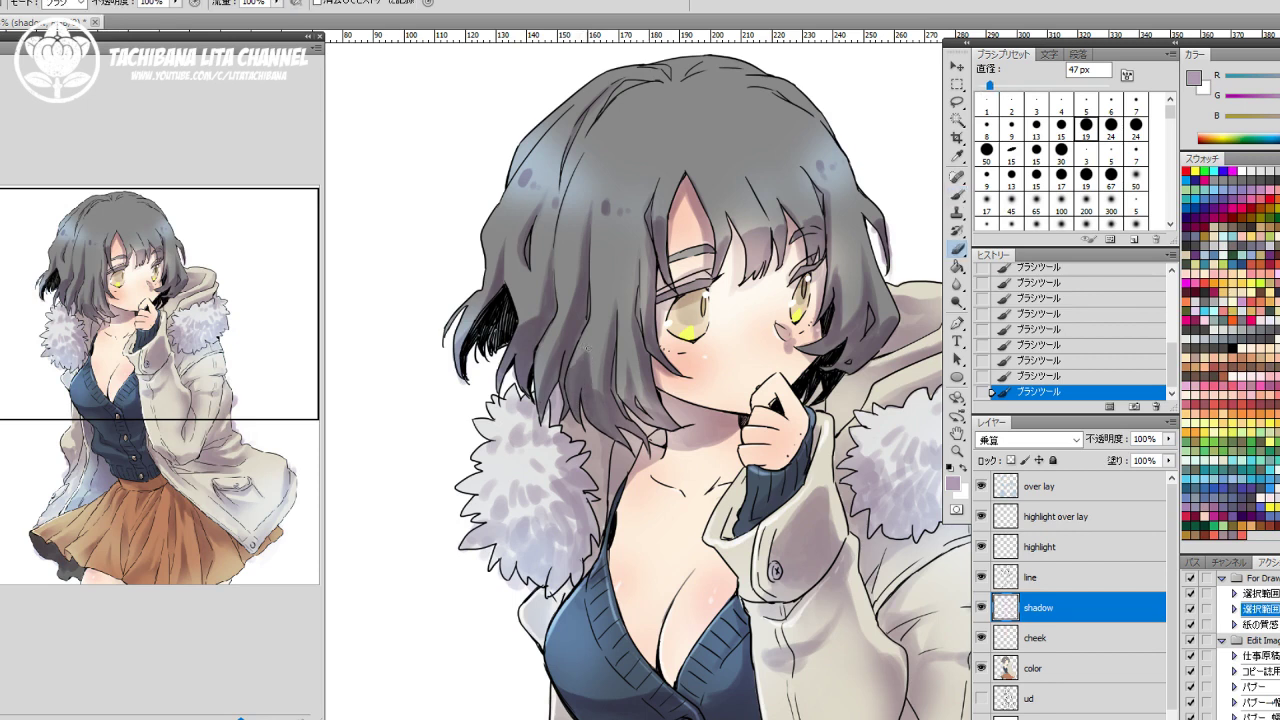
left_click_drag(589, 346, 592, 362)
left_click_drag(590, 350, 598, 374)
Repaint mauve strand shadows on the lower hair locks beside the neck with the 47 px brush.
key("b")
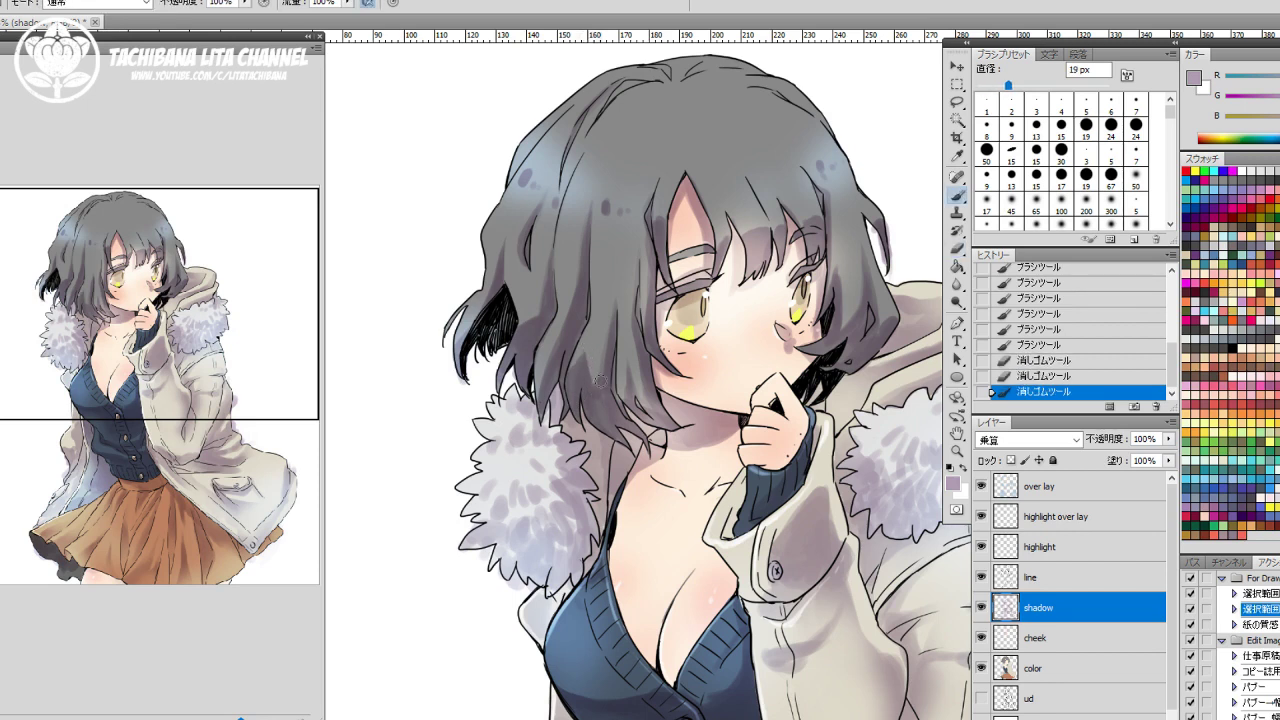
left_click(602, 362)
left_click(602, 351)
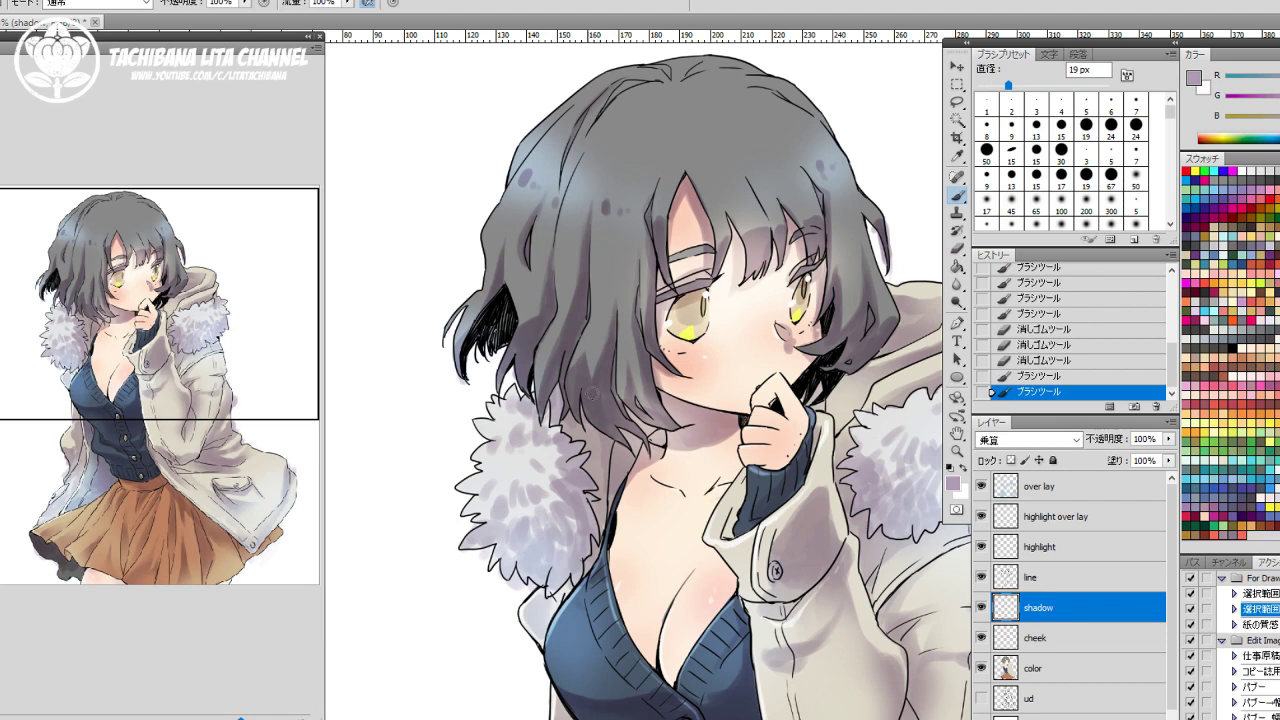
mouse_move(602, 380)
left_mouse_down()
mouse_move(604, 400)
mouse_move(606, 388)
mouse_move(623, 400)
left_mouse_up()
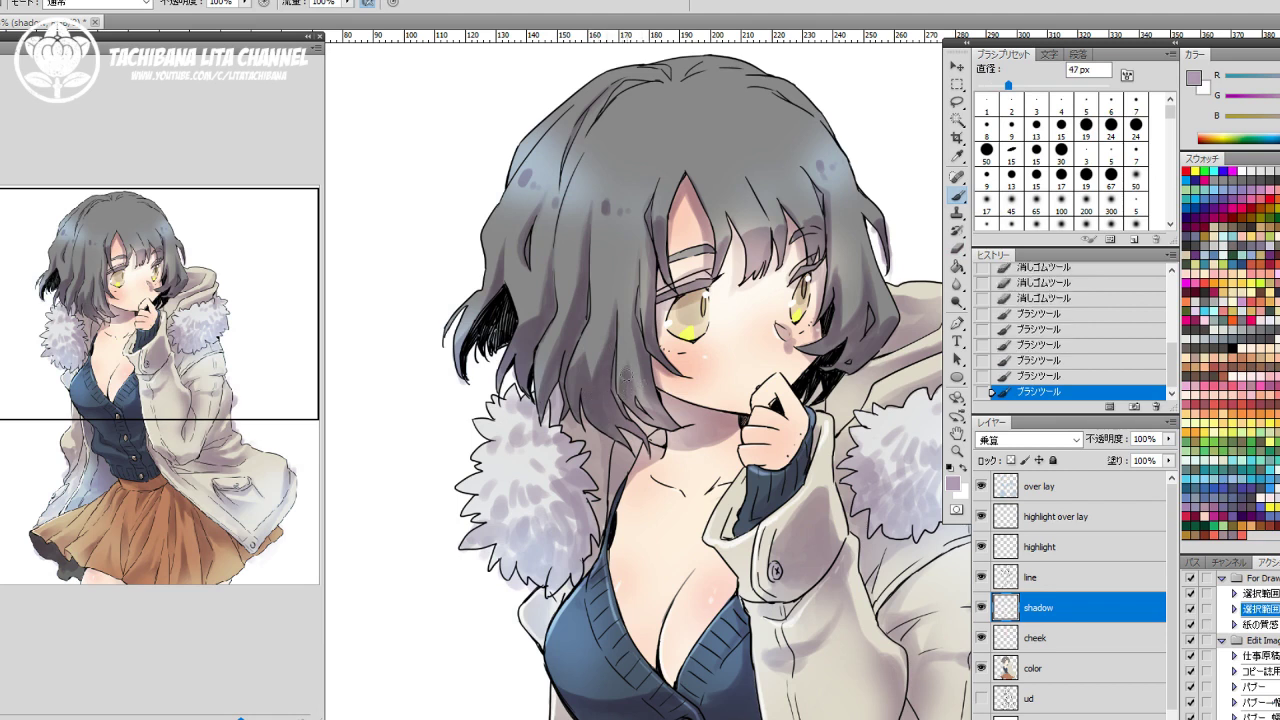
left_click(628, 376)
left_click(630, 384)
left_click(640, 396)
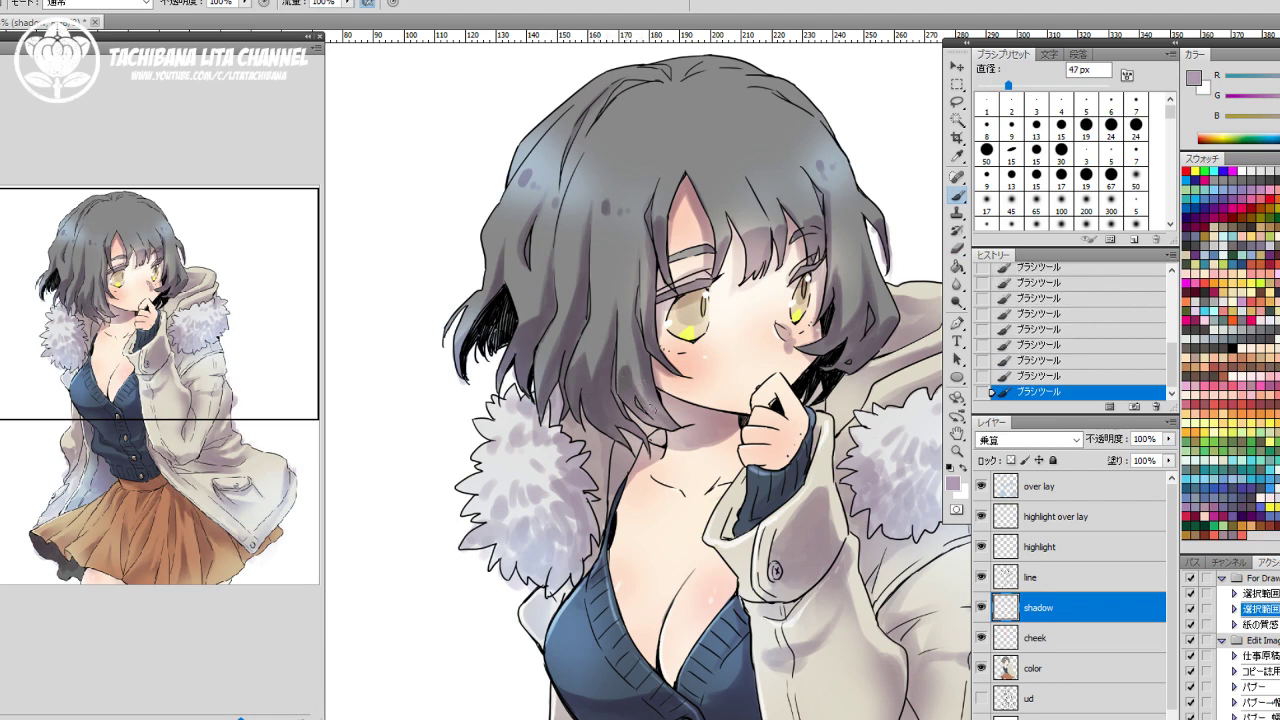
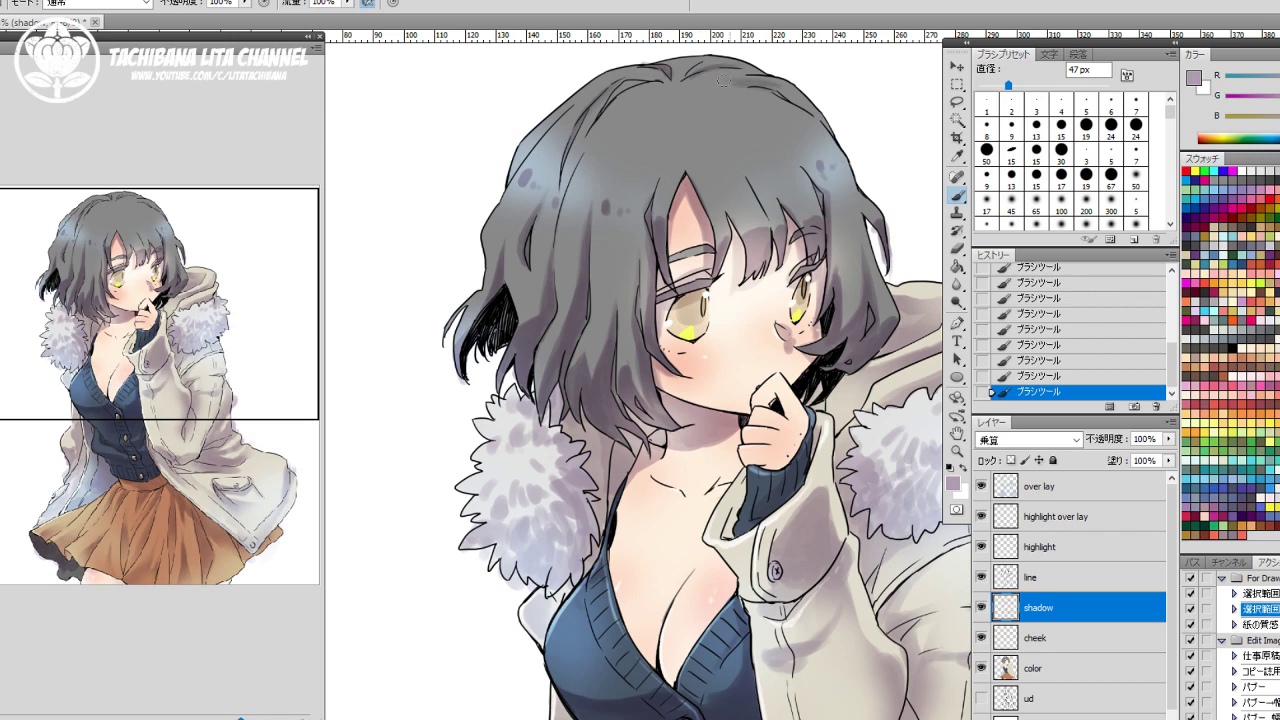
Trim the shadow edges on both sides of the hair's crown with the 19 px eraser.
key("e")
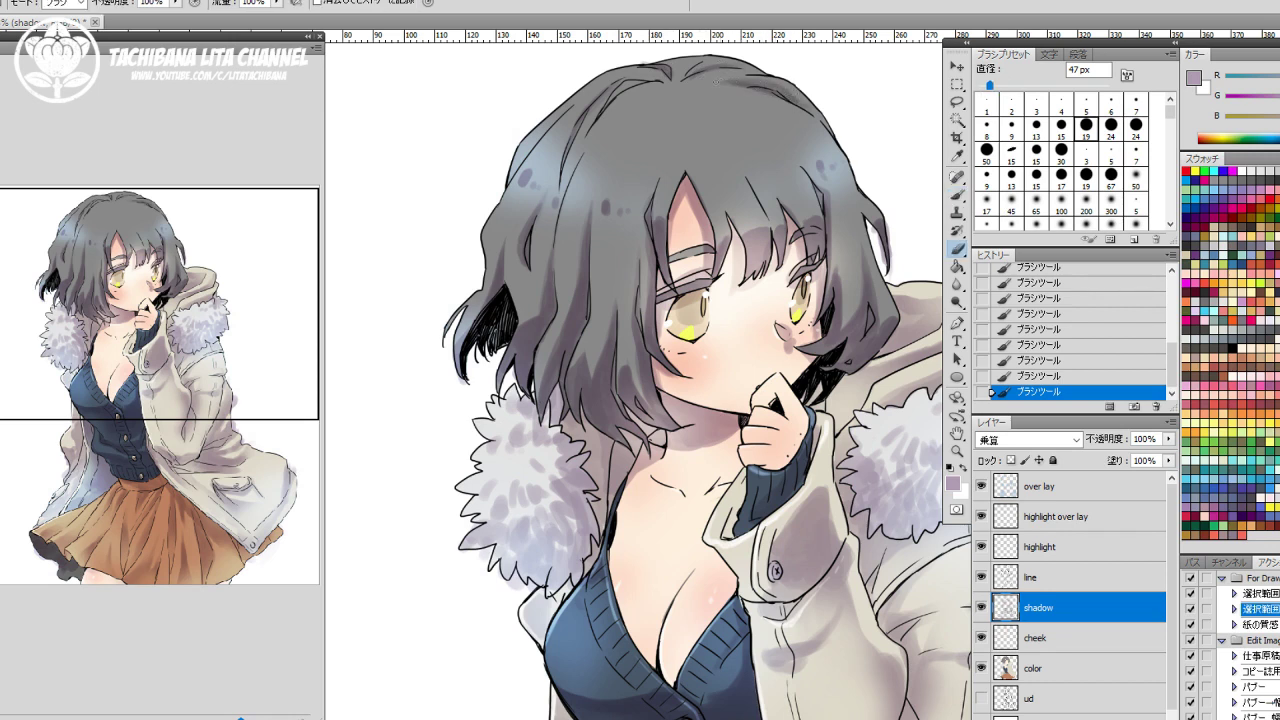
left_click(768, 82)
left_click(771, 76)
left_click(765, 80)
left_click(645, 80)
left_click(640, 82)
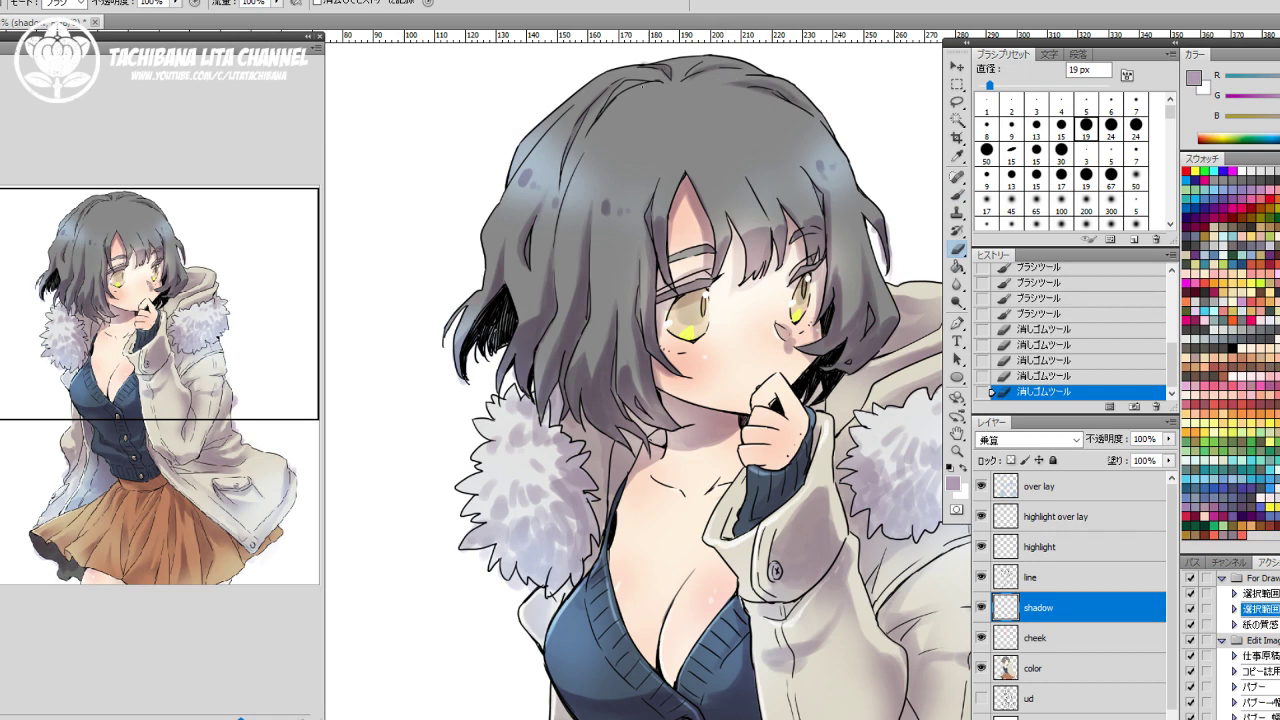
Paint a mauve strand shadow just below the hair's whorl at the crown with the 47 px brush.
key("b")
left_click(624, 95)
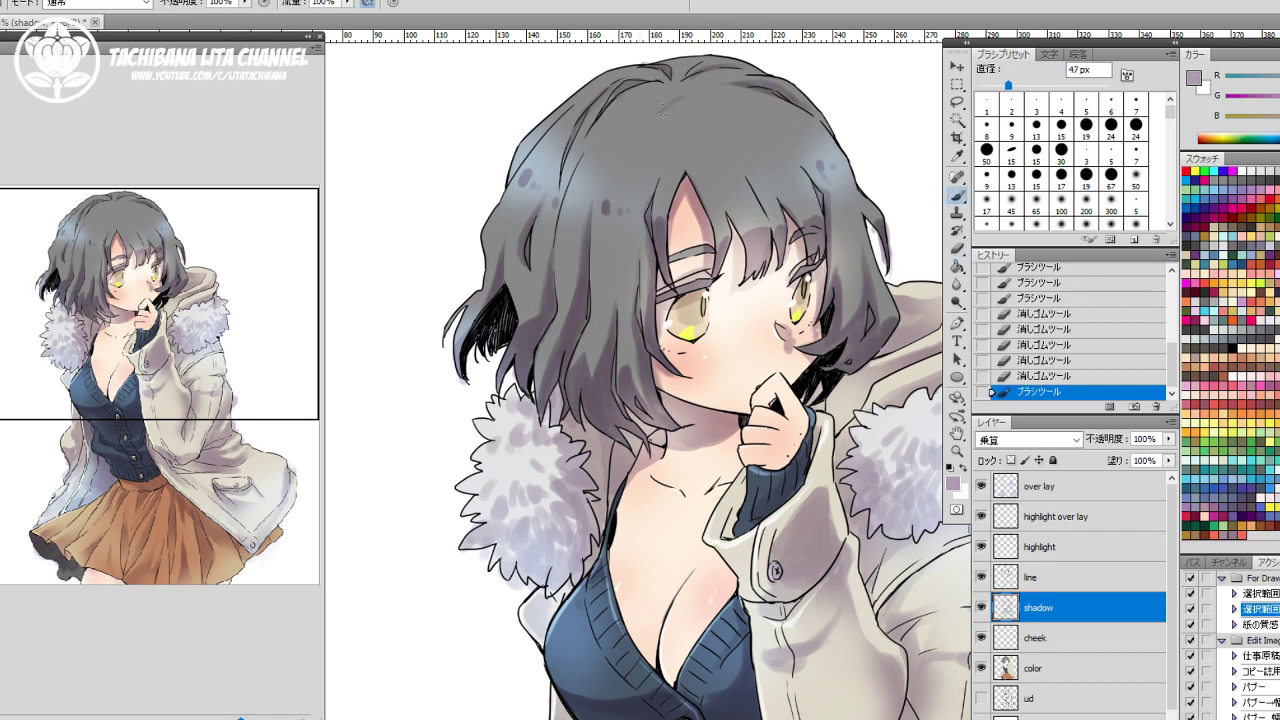
left_click(667, 106)
left_click(677, 92)
left_click(677, 96)
left_click(680, 94)
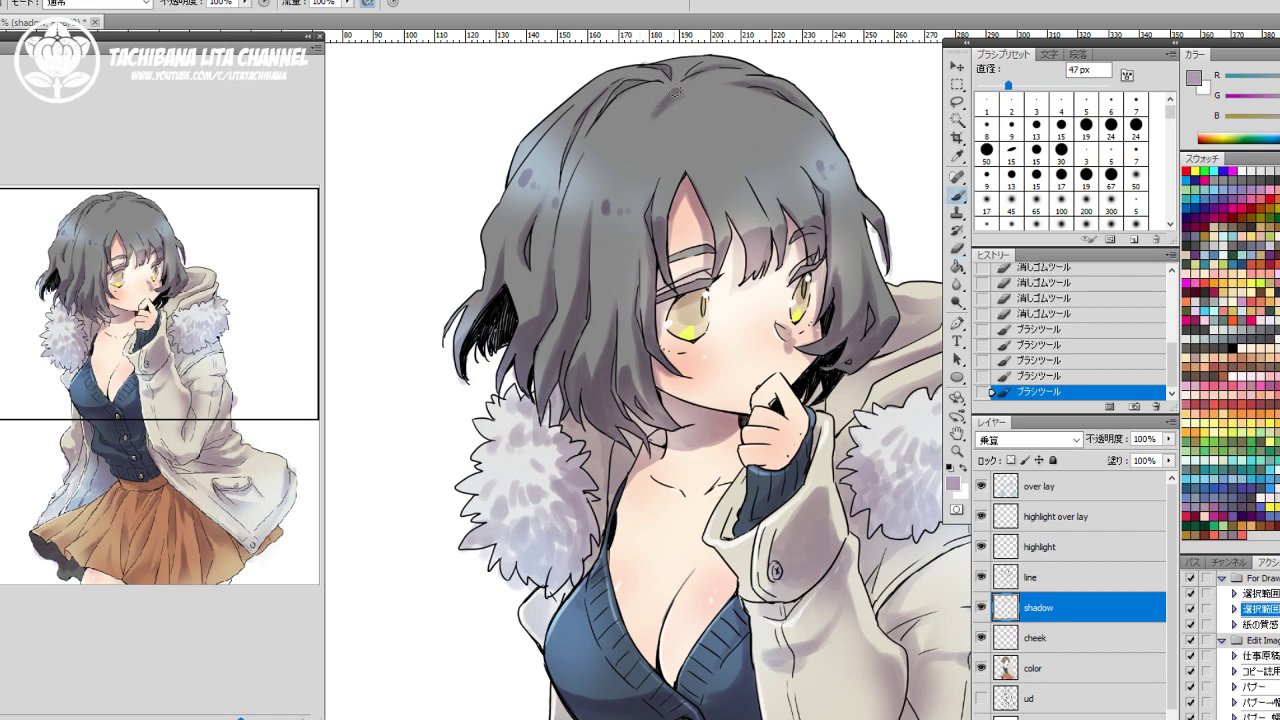
left_click(680, 92)
Shape the strand shadow below the hair's whorl with the 19 px eraser.
key("e")
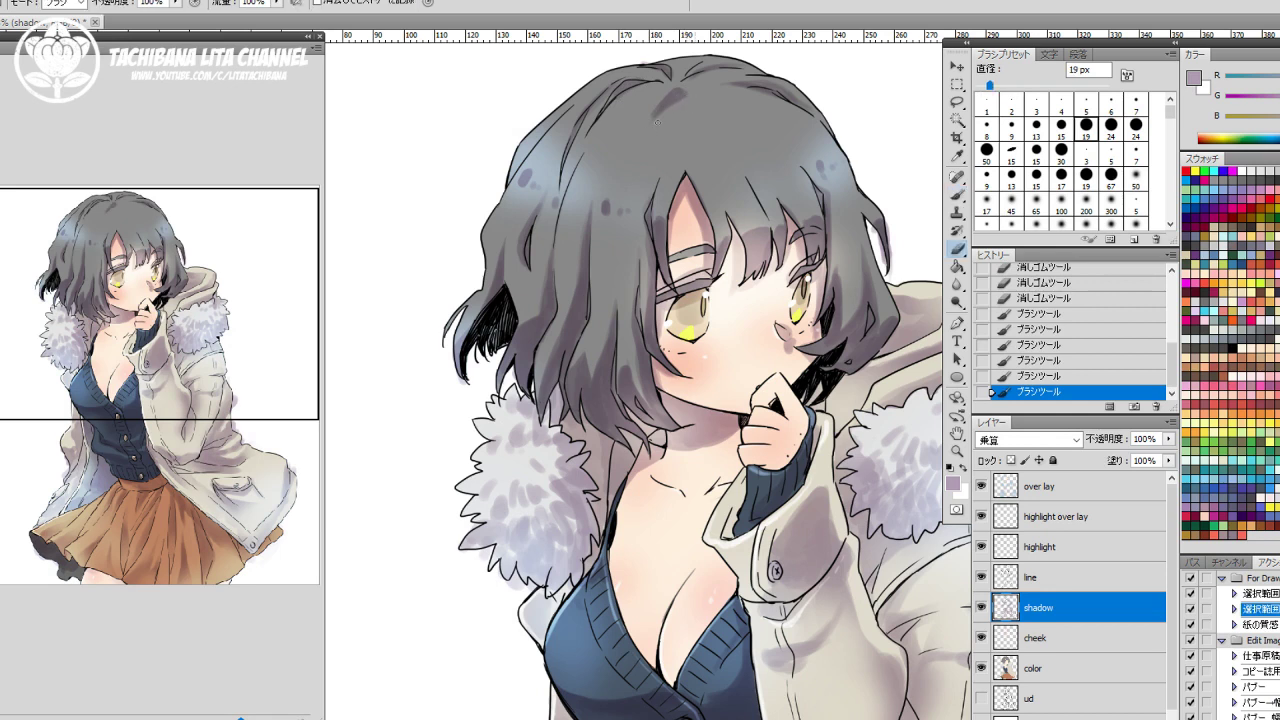
left_click(690, 95)
left_click(685, 94)
left_click(680, 93)
left_click(678, 95)
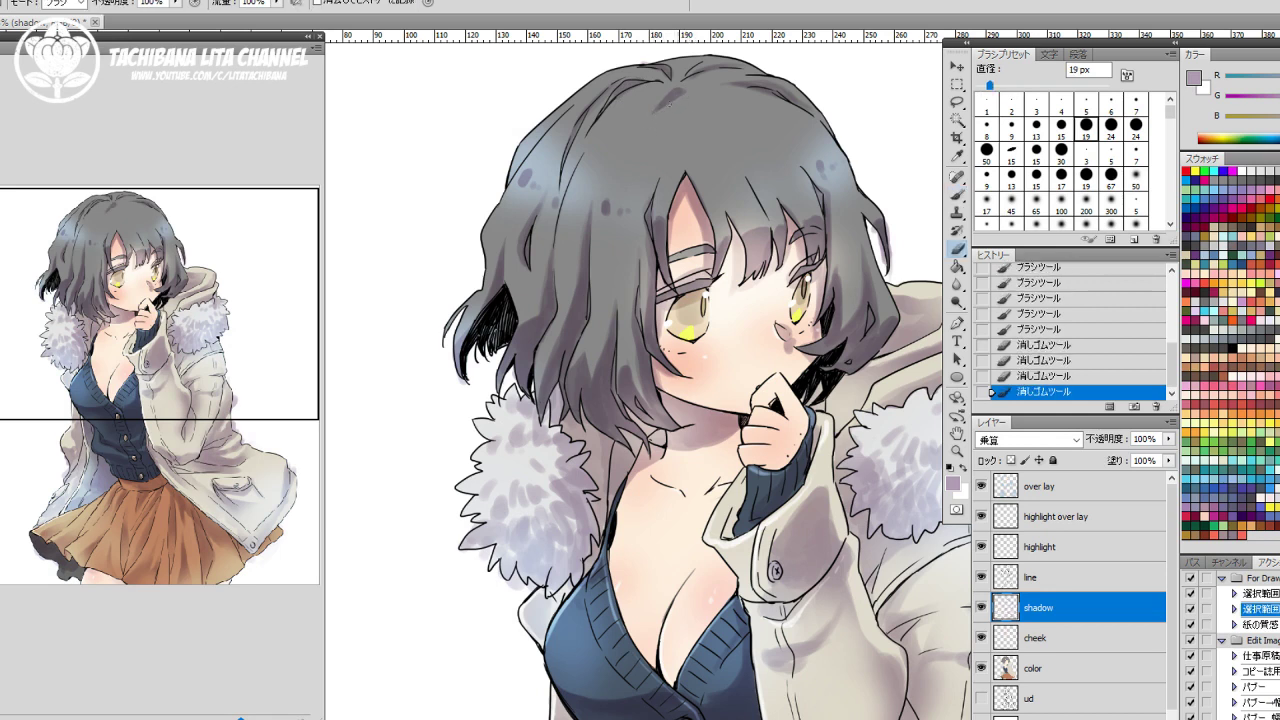
left_click(680, 95)
Paint mauve shadows around the crown's whorl and down the outer hair contour to the highlight band.
key("b")
left_click(720, 74)
left_click(708, 75)
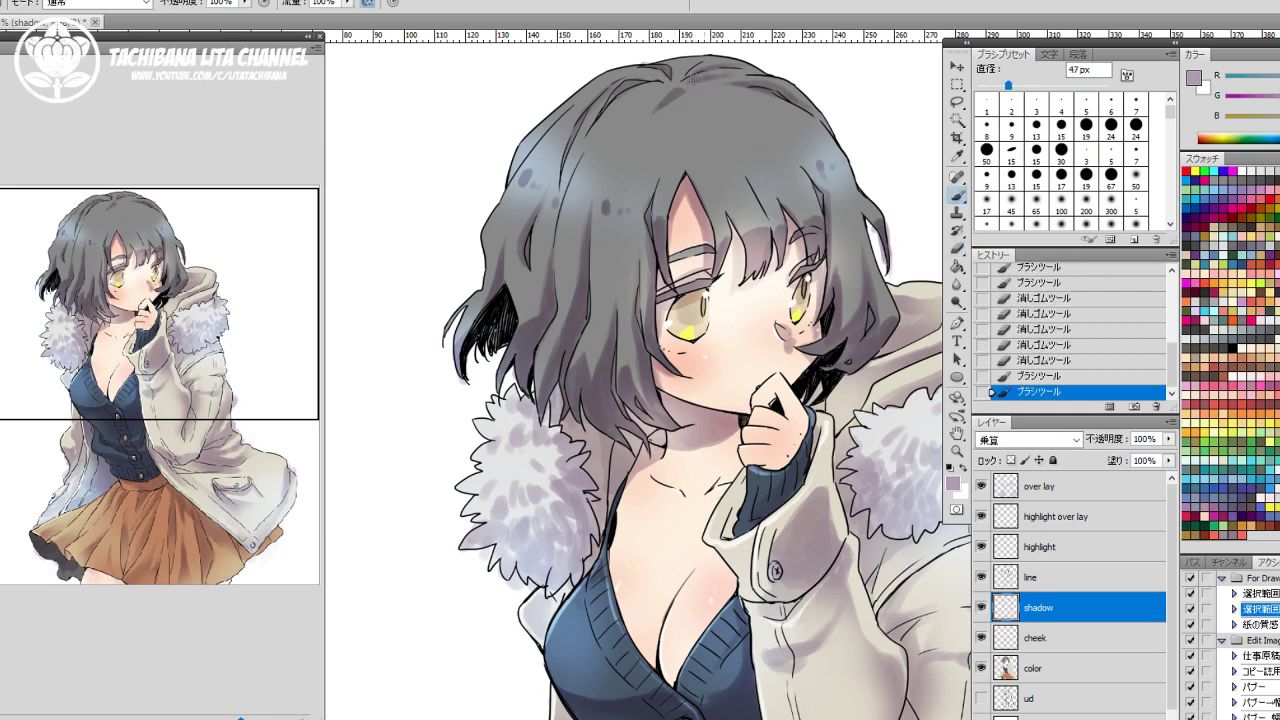
left_click(695, 75)
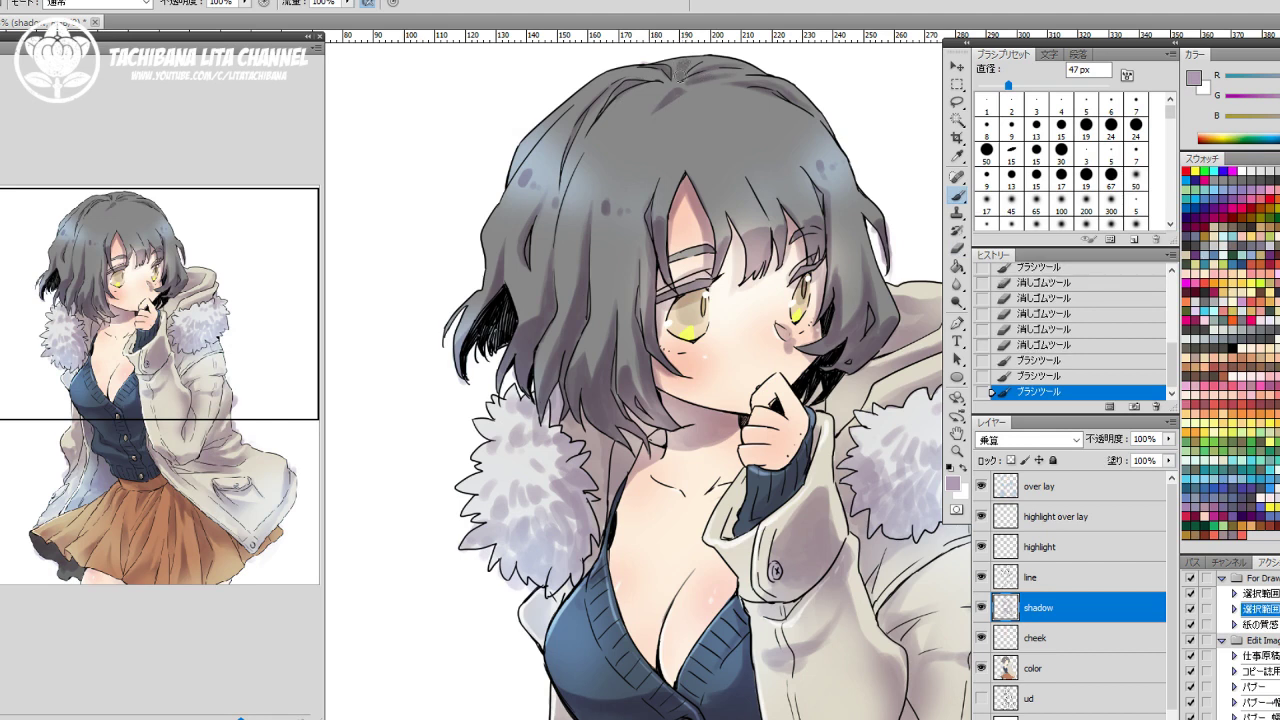
left_click_drag(680, 78, 682, 70)
left_click_drag(573, 95, 567, 104)
left_click_drag(572, 97, 518, 163)
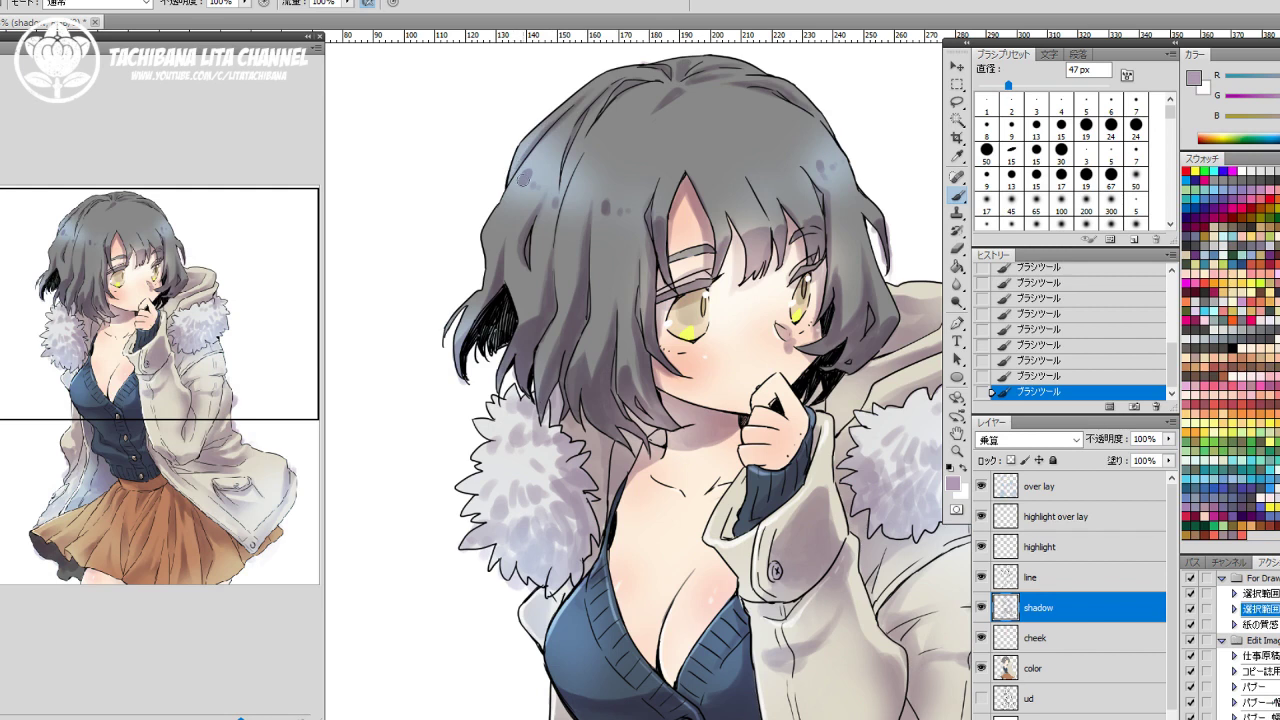
Paint a small mauve strand shadow above the bangs to the right of the parting with the 47 px brush.
key("e")
left_click(744, 176)
left_click(742, 172)
key("b")
left_click(748, 178)
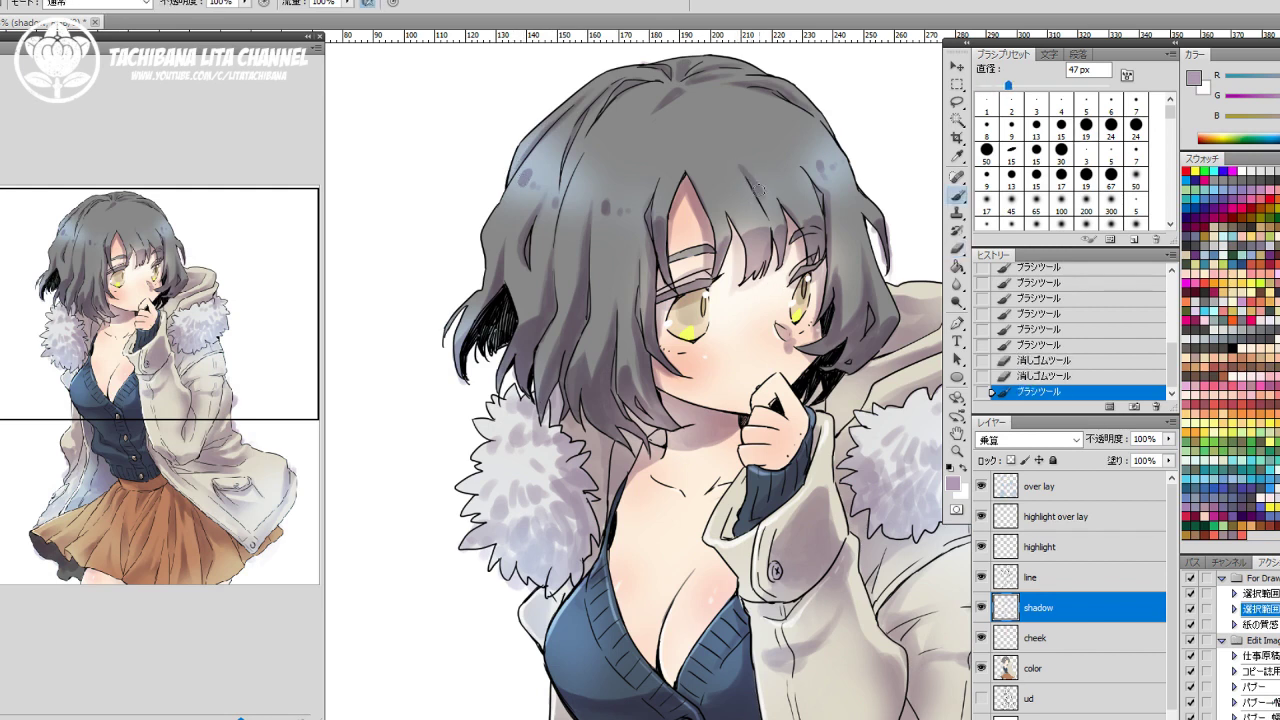
left_click(756, 186)
left_click(760, 186)
Trim the strand shadow above the bangs into tapered shapes with the eraser, reducing it to 19 px.
key("e")
left_click(766, 184)
left_click(762, 186)
left_click(756, 183)
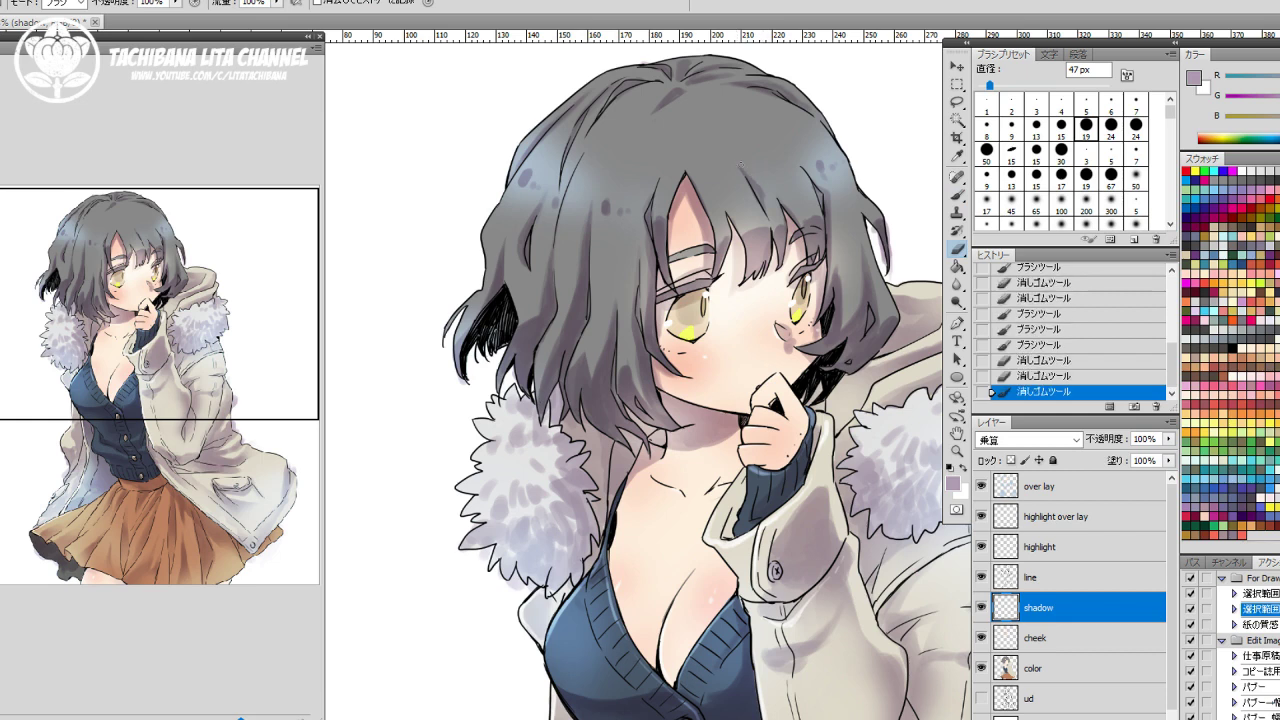
key("bracketleft")
key("bracketleft")
key("bracketleft")
left_click(772, 184)
left_click(818, 172)
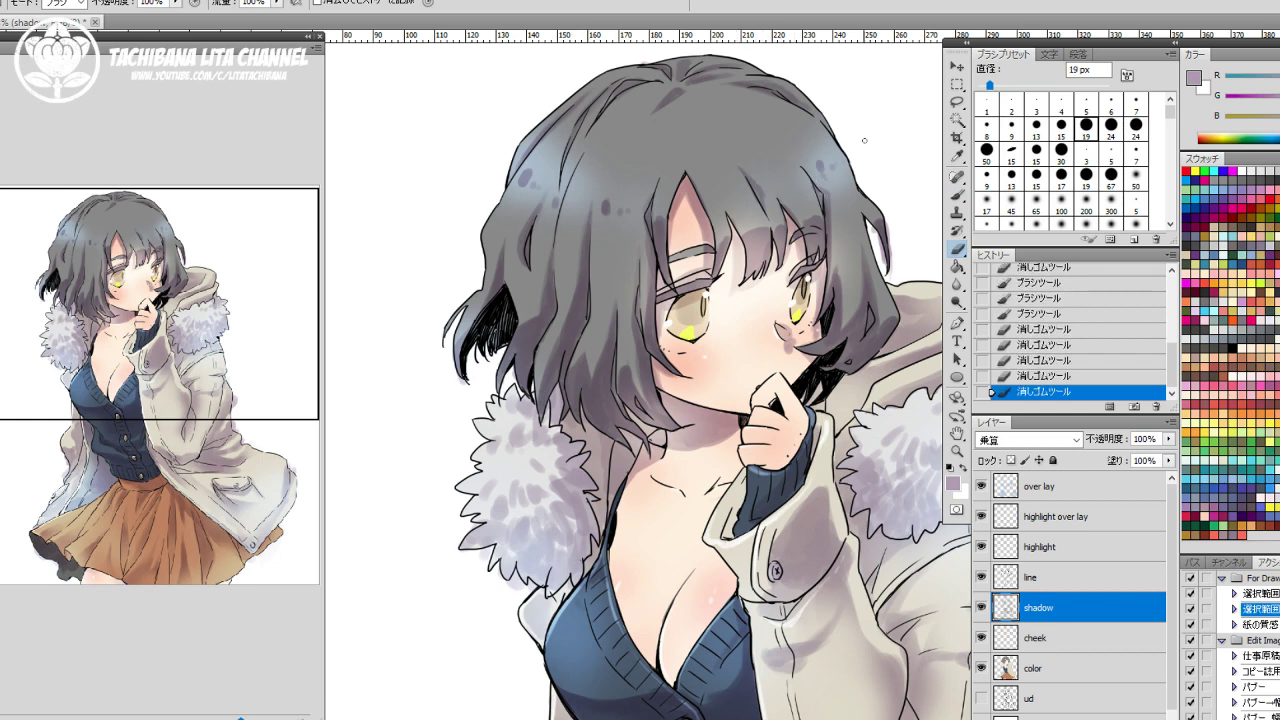
Soften the shadow around the hair tips beside the cheek and hand with the soft 300 px eraser.
left_click(1113, 206)
left_click(844, 366)
left_click(832, 359)
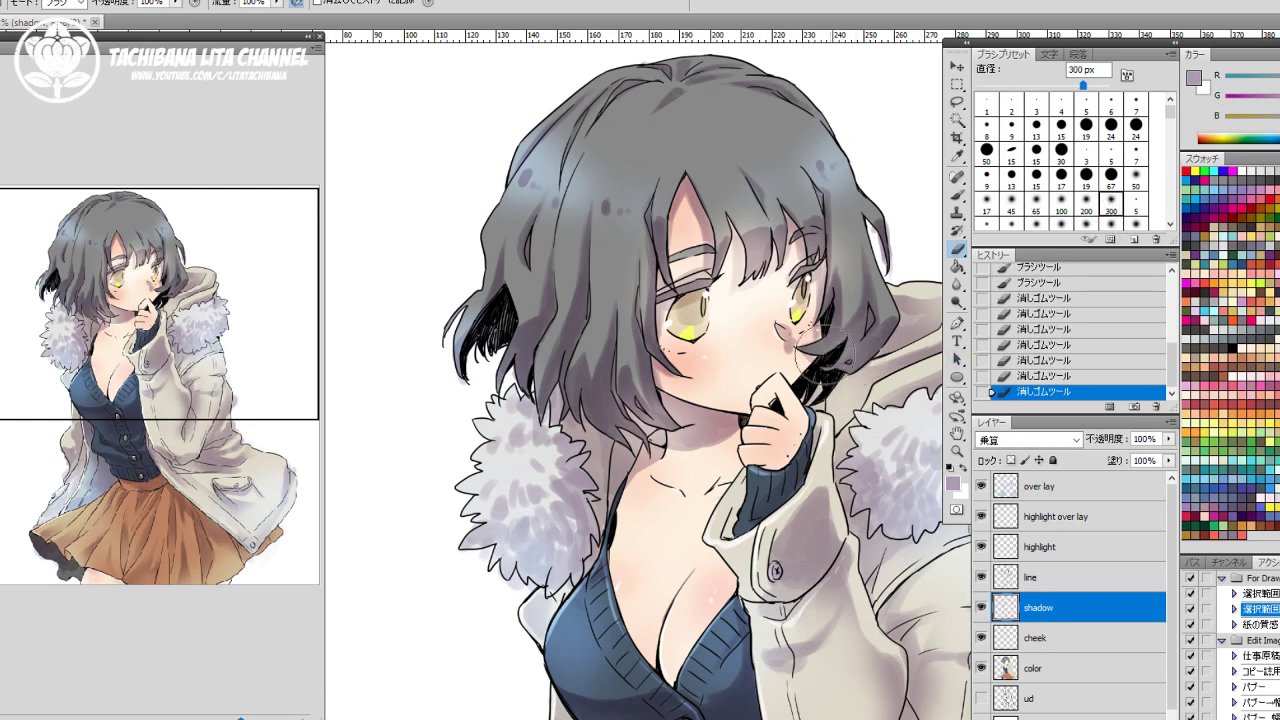
left_click(818, 358)
left_click(820, 362)
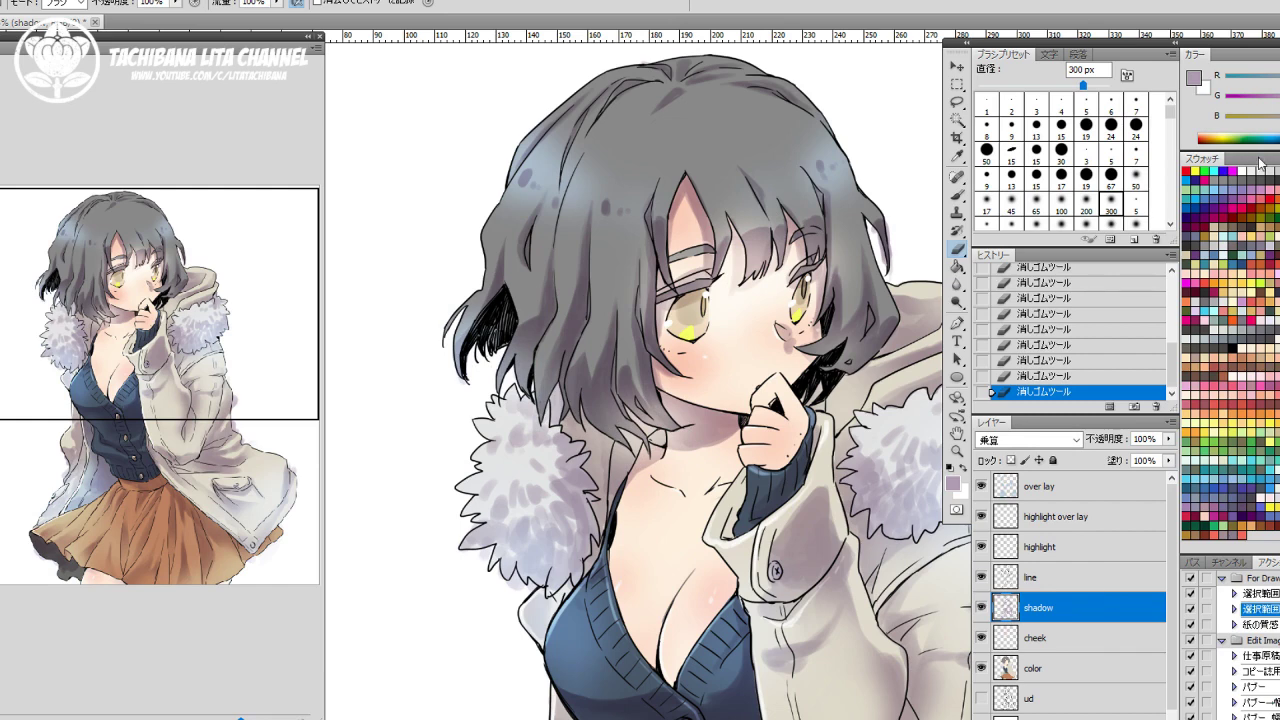
Dab white highlights at the left end of the hair's highlight band on the highlight over lay layer with the 17 px brush.
key("b")
key("x")
left_click(1073, 185)
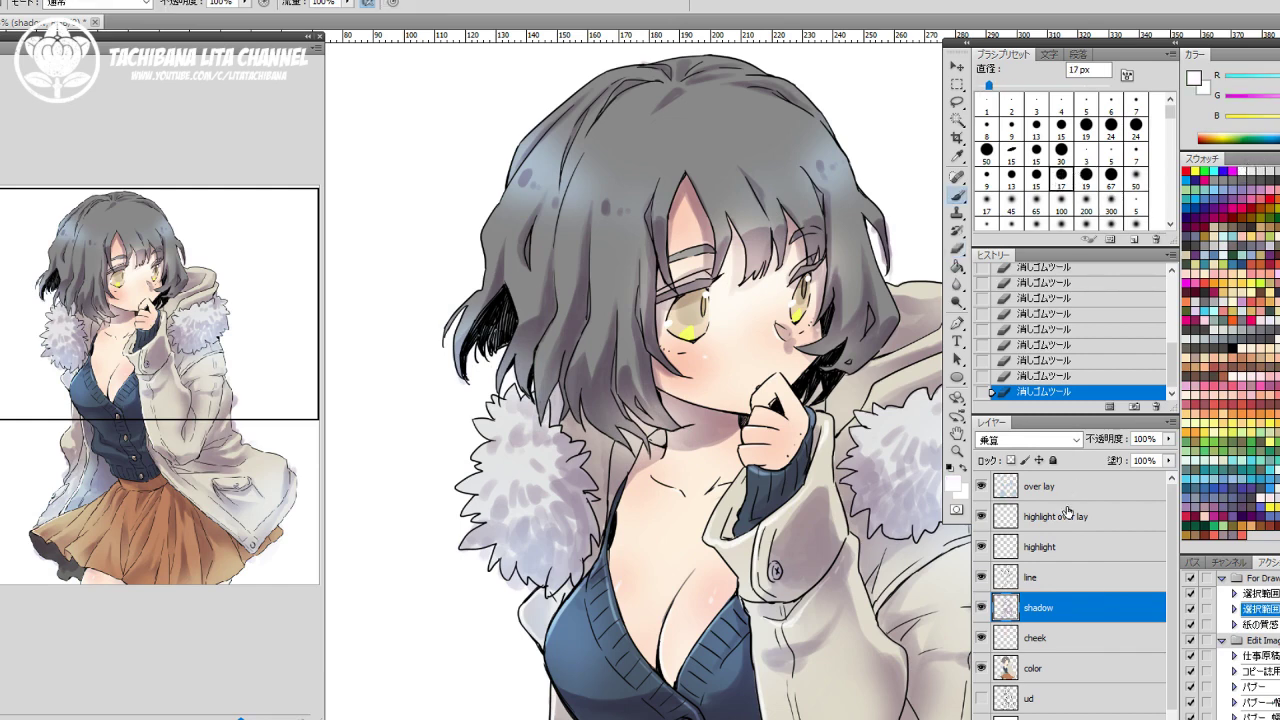
left_click(1066, 514)
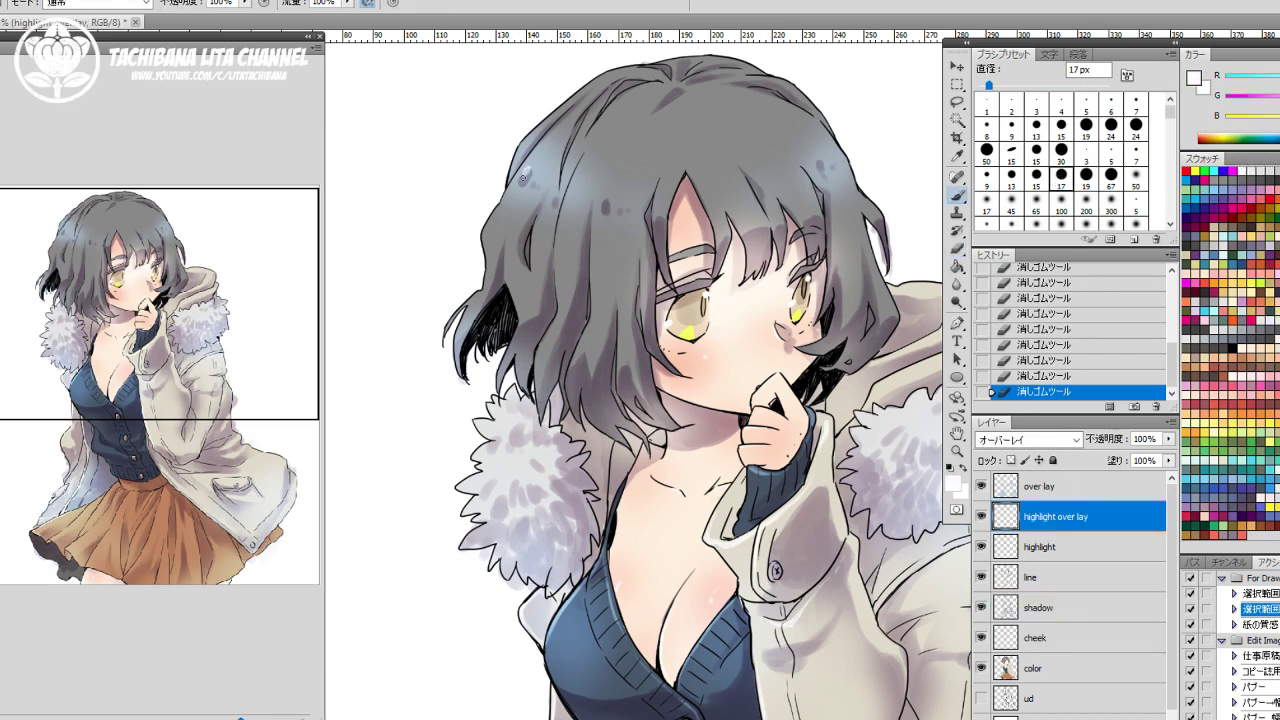
left_click(524, 176)
left_click(540, 182)
left_click(553, 197)
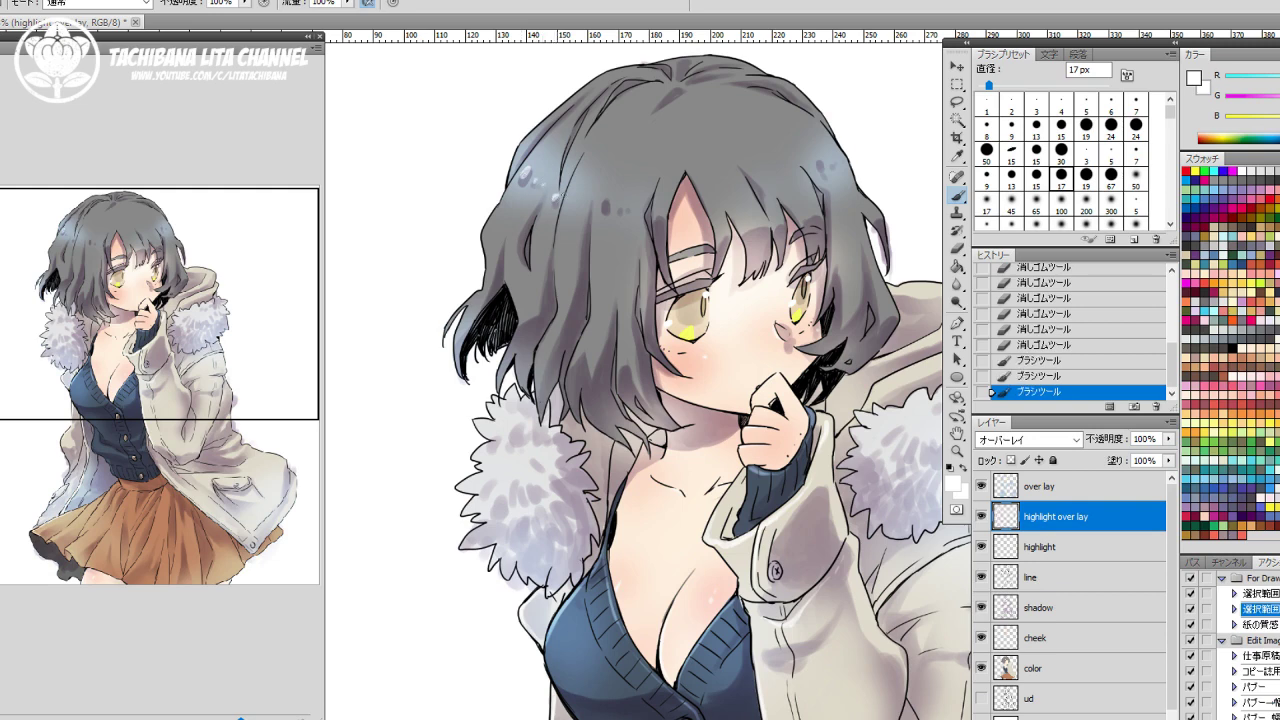
Continue the white highlight dots across the middle and right side of the hair's highlight band.
left_click(585, 199)
left_click(608, 204)
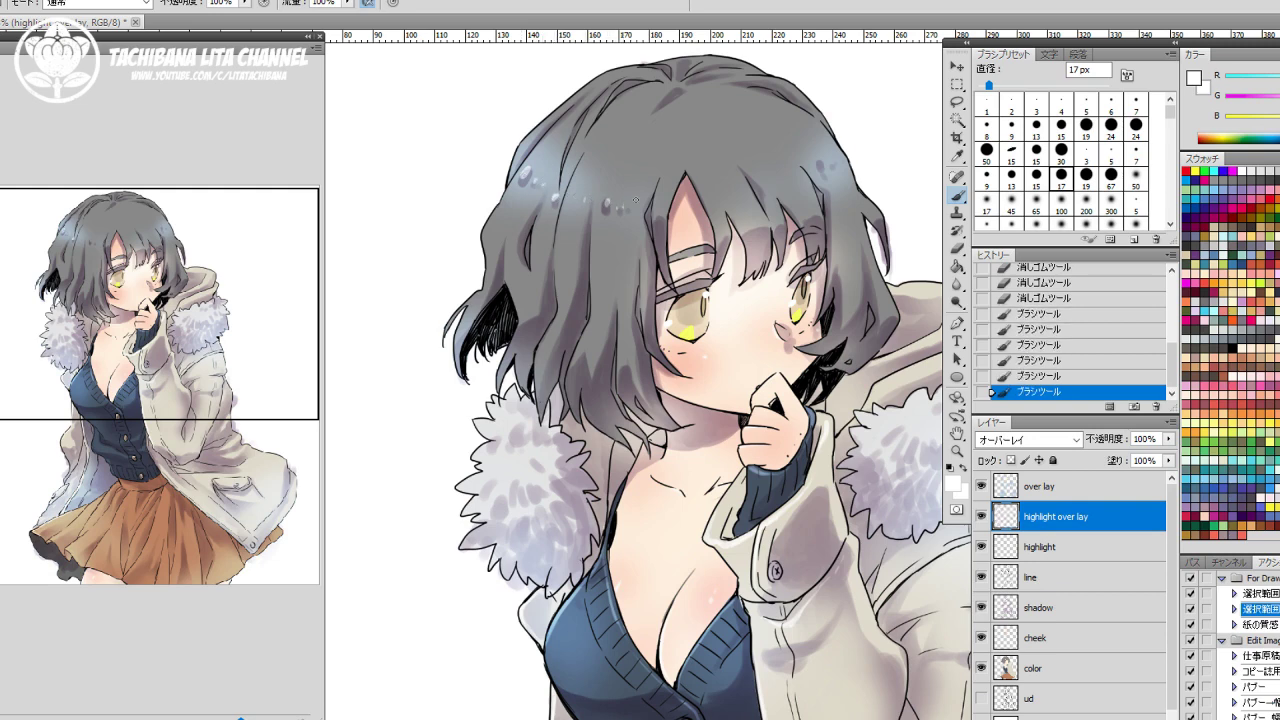
left_click(635, 200)
left_click(633, 208)
left_click(792, 184)
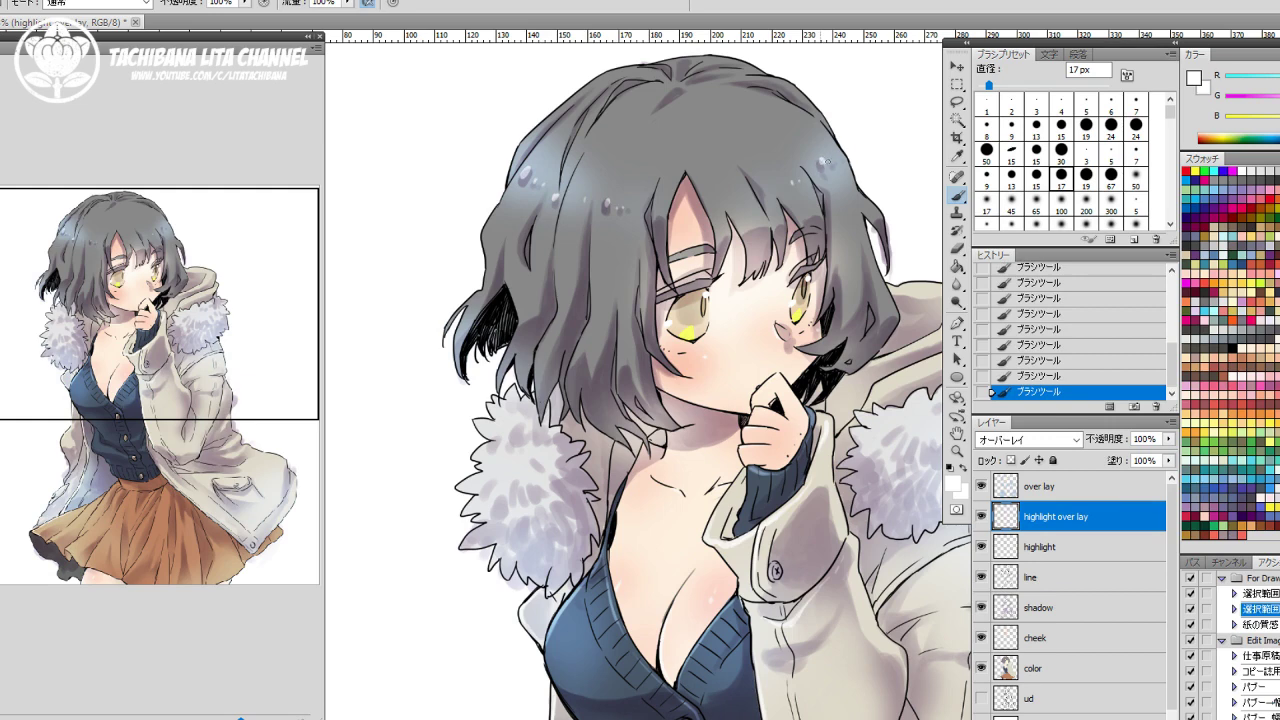
left_click(831, 162)
Add white highlights to both upper eyelids and touch up the dots in the left hair highlight band.
left_click_drag(695, 283, 711, 279)
left_click(808, 267)
left_click(529, 181)
left_click(606, 206)
Draw thin white highlight lines down the side hair strands and along the hair's outer contour.
mouse_move(598, 181)
left_mouse_down()
mouse_move(590, 328)
mouse_move(588, 313)
mouse_move(577, 345)
left_mouse_up()
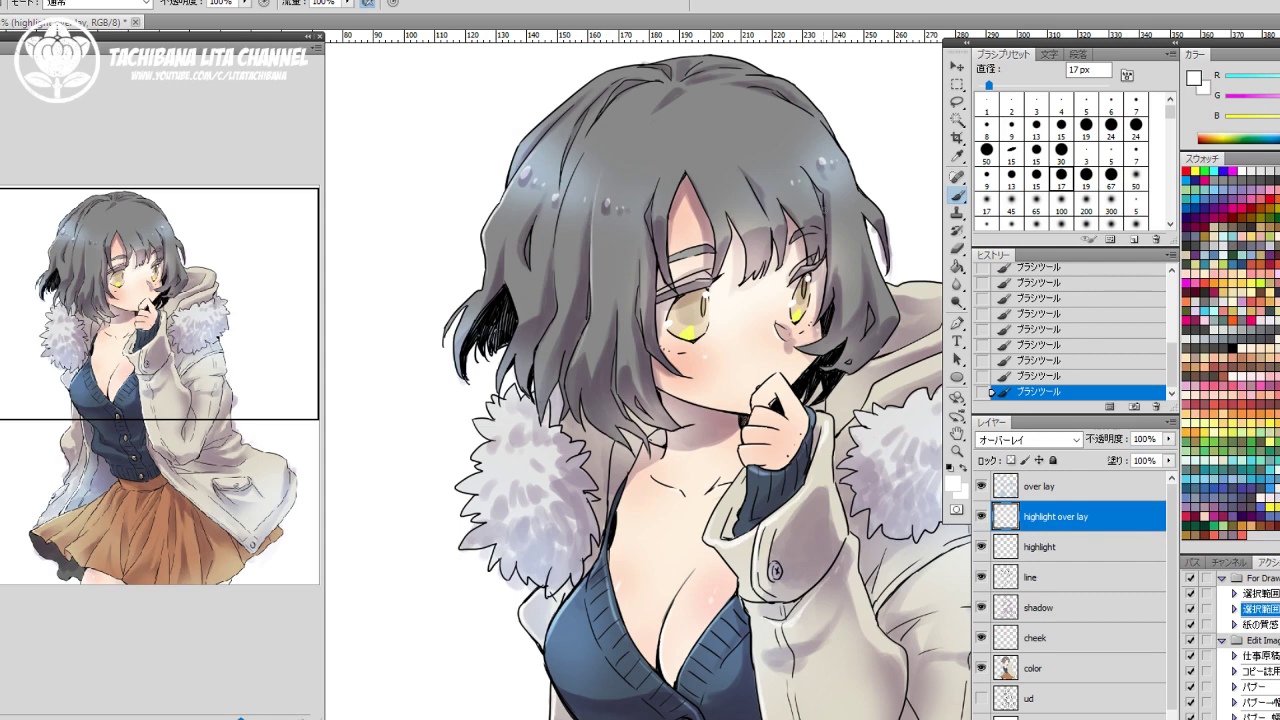
mouse_move(827, 188)
left_mouse_down()
mouse_move(832, 288)
mouse_move(870, 312)
left_mouse_up()
left_click_drag(878, 268, 891, 308)
mouse_move(669, 113)
left_mouse_down()
mouse_move(613, 238)
mouse_move(584, 268)
left_mouse_up()
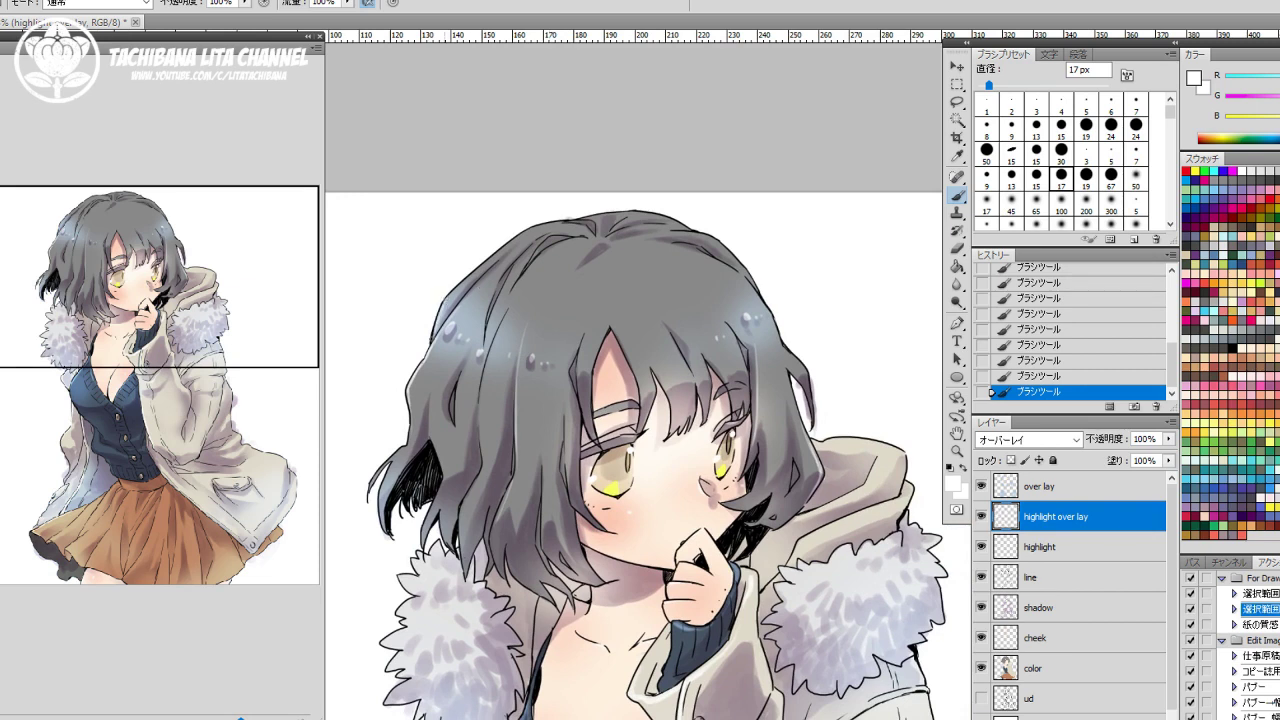
left_click_drag(447, 300, 494, 255)
left_click_drag(679, 636, 749, 469)
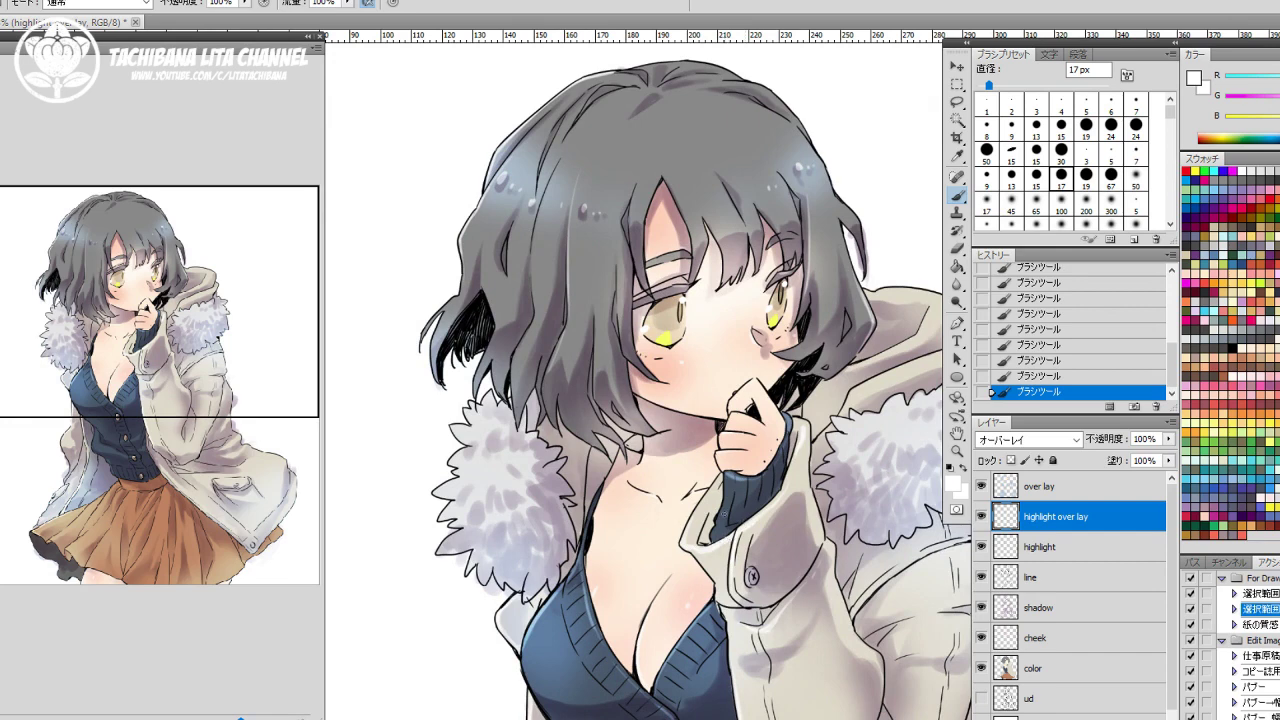
Paint soft pink blush on both cheeks on the cheek layer with the soft 100 px brush.
left_click(1079, 647)
left_click(1061, 209)
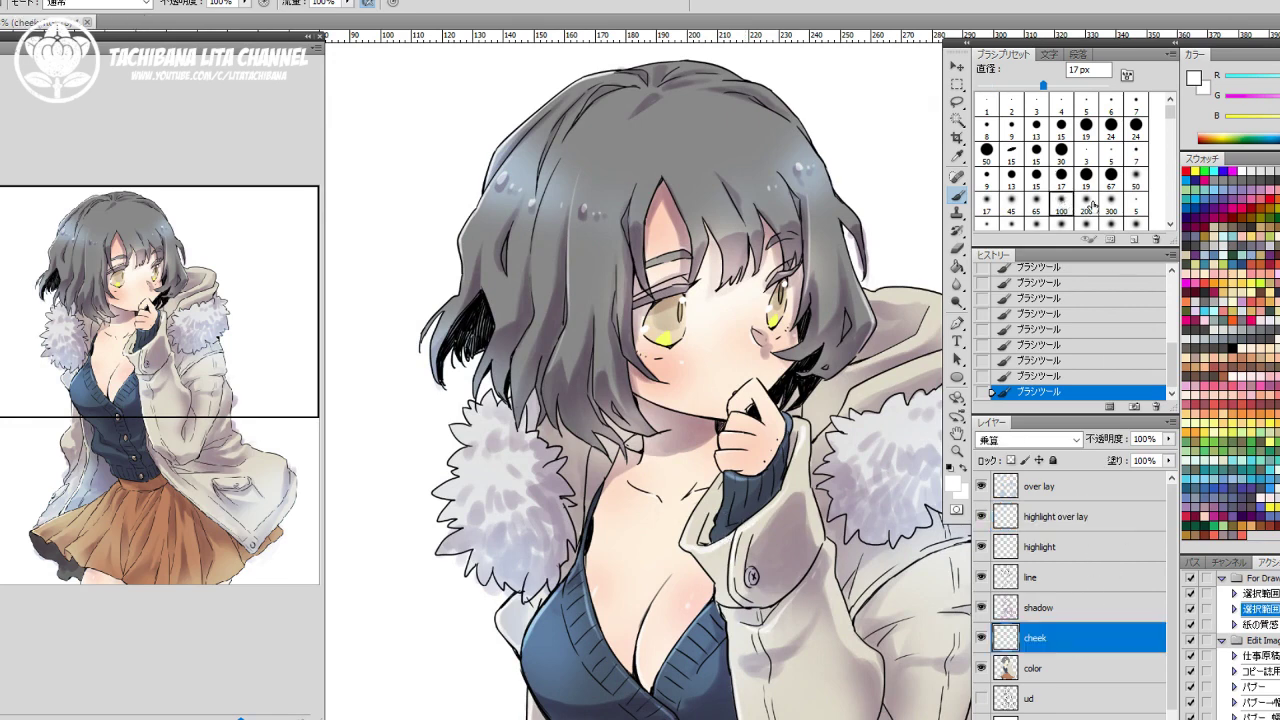
left_click(1215, 273)
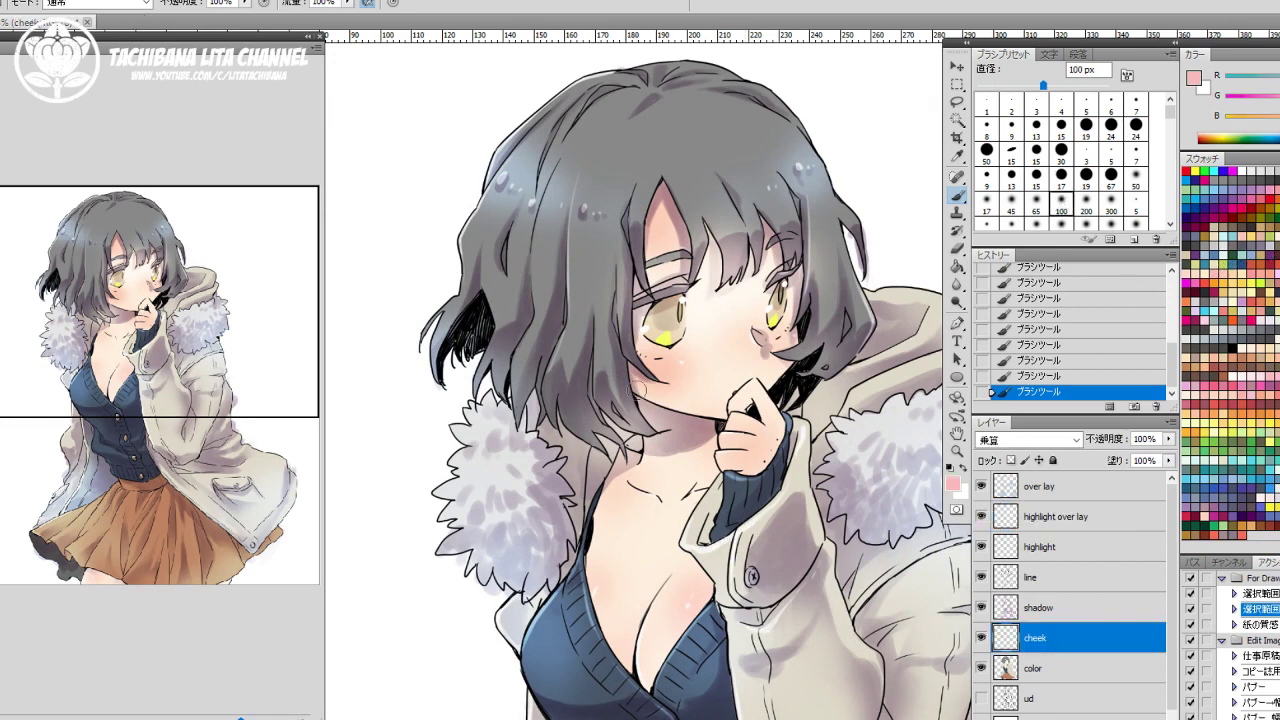
left_click_drag(675, 376, 666, 362)
left_click_drag(780, 337, 788, 336)
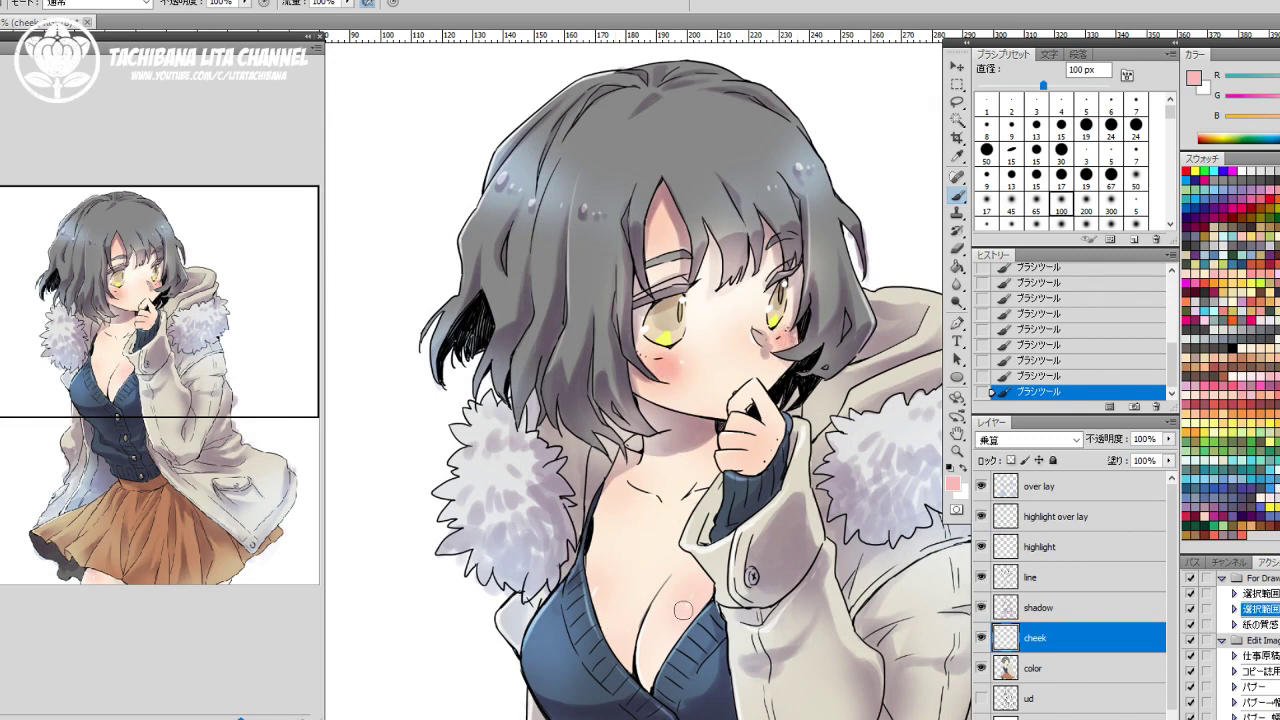
Add the same soft pink blush to both sides of the chest and to the raised hand.
left_click_drag(683, 610, 704, 578)
left_click_drag(606, 598, 598, 592)
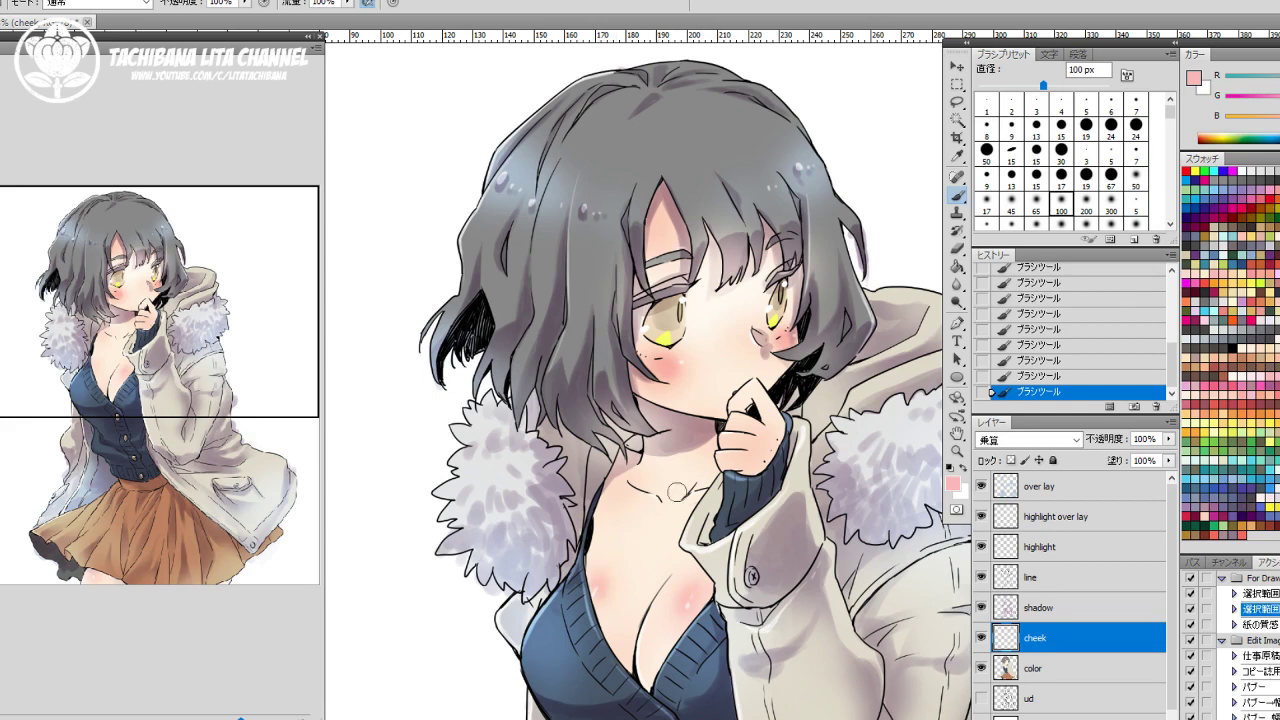
mouse_move(695, 444)
left_mouse_down()
mouse_move(763, 438)
mouse_move(754, 467)
left_mouse_up()
Load the color layer's transparency as a new selection around the whole figure.
left_click(1040, 672)
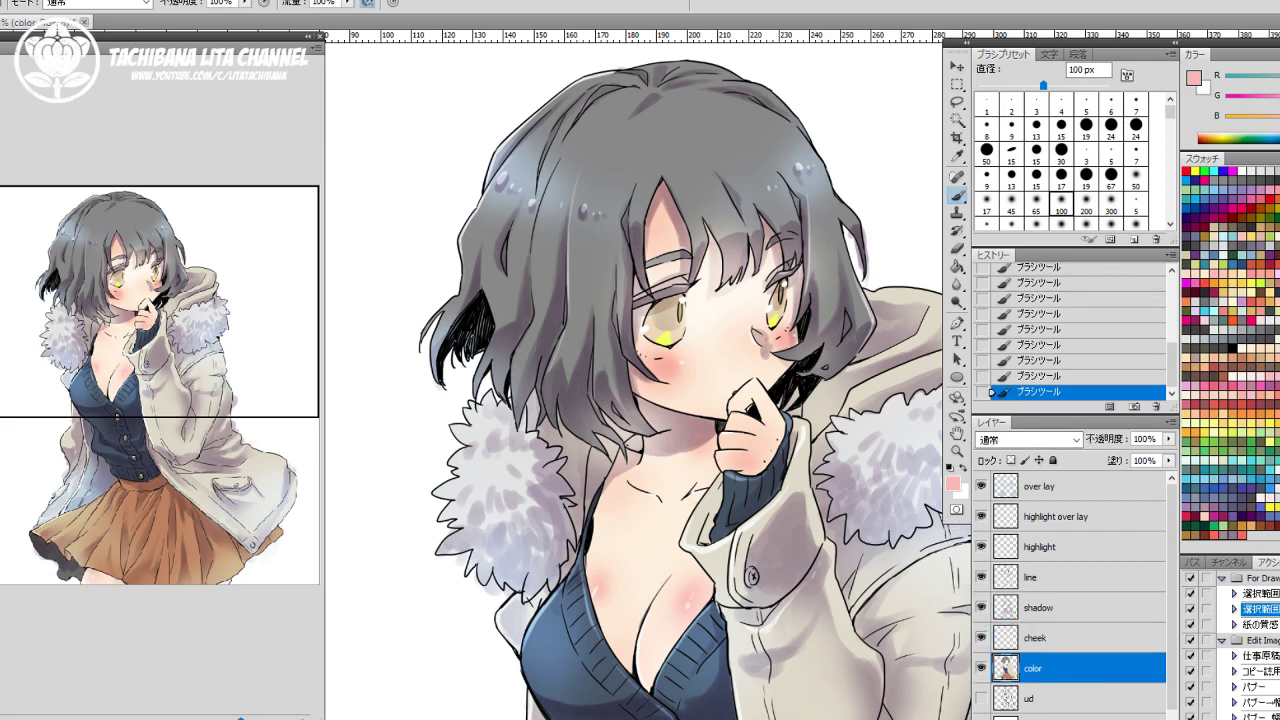
key("ctrl+0")
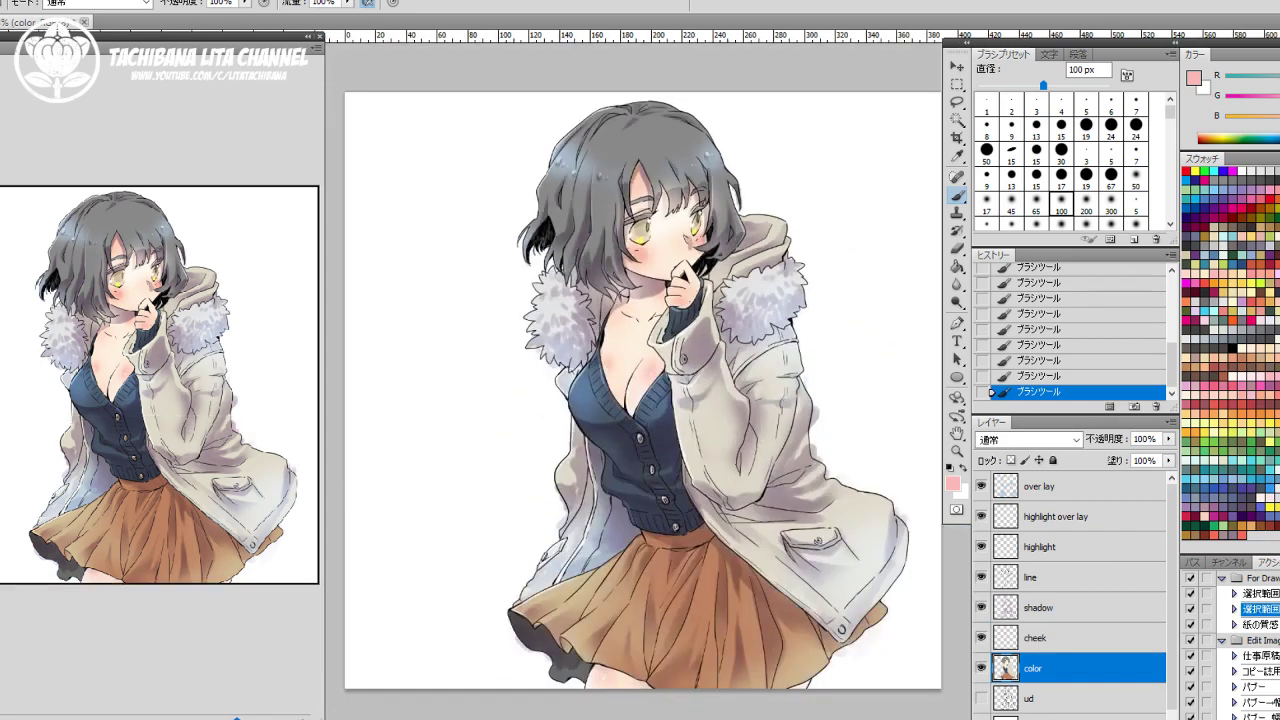
left_click(150, 0)
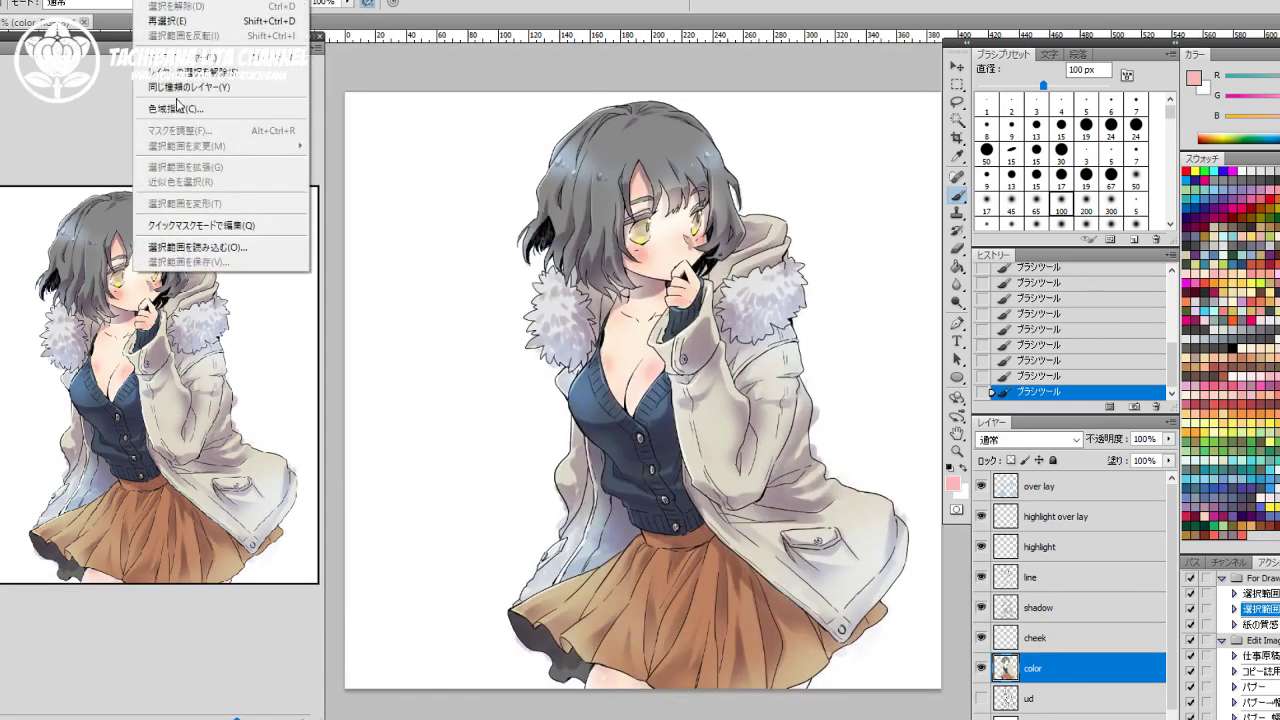
left_click(187, 245)
left_click(777, 153)
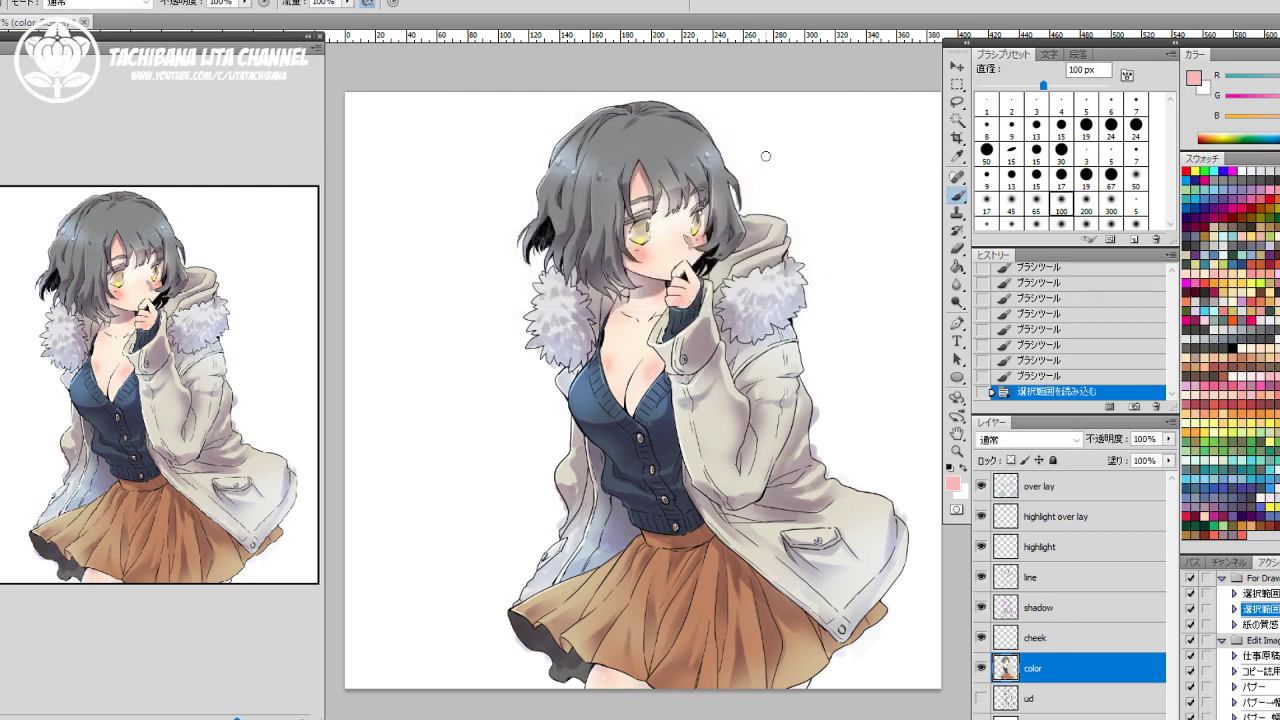
Add the line layer's transparency to the current selection.
left_click(1040, 584)
left_click(178, 3)
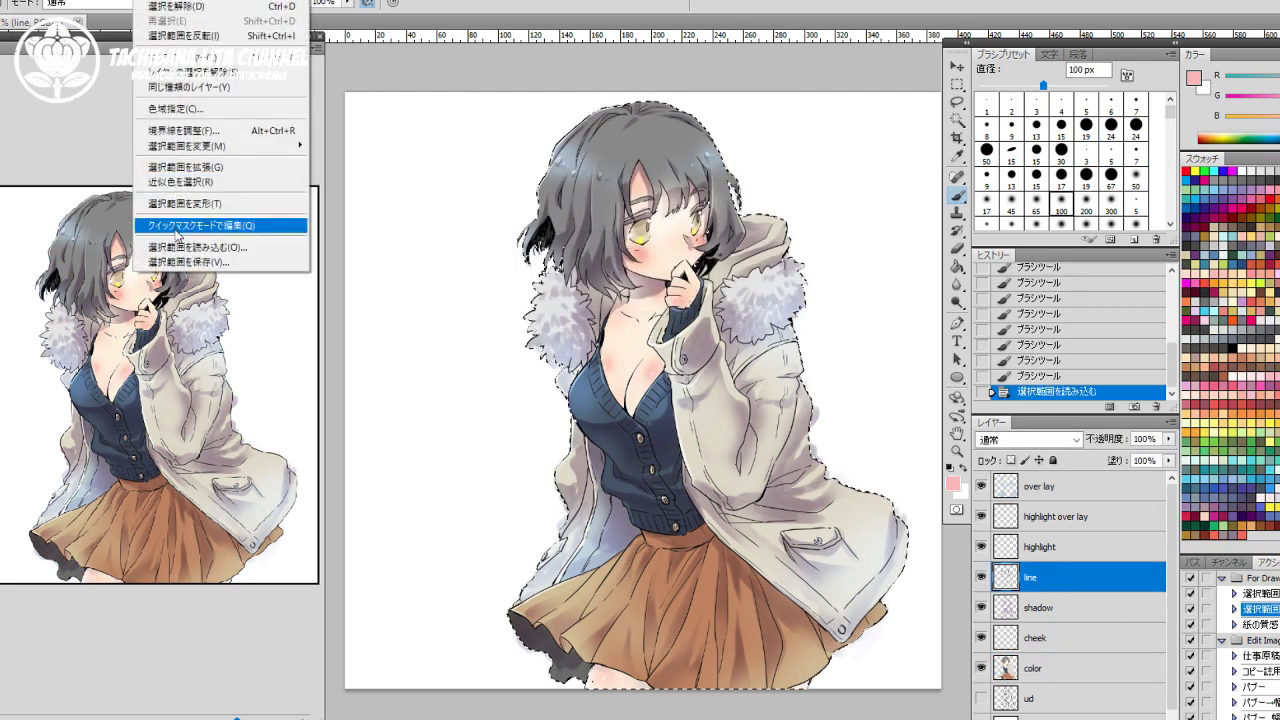
left_click(180, 245)
left_click(483, 265)
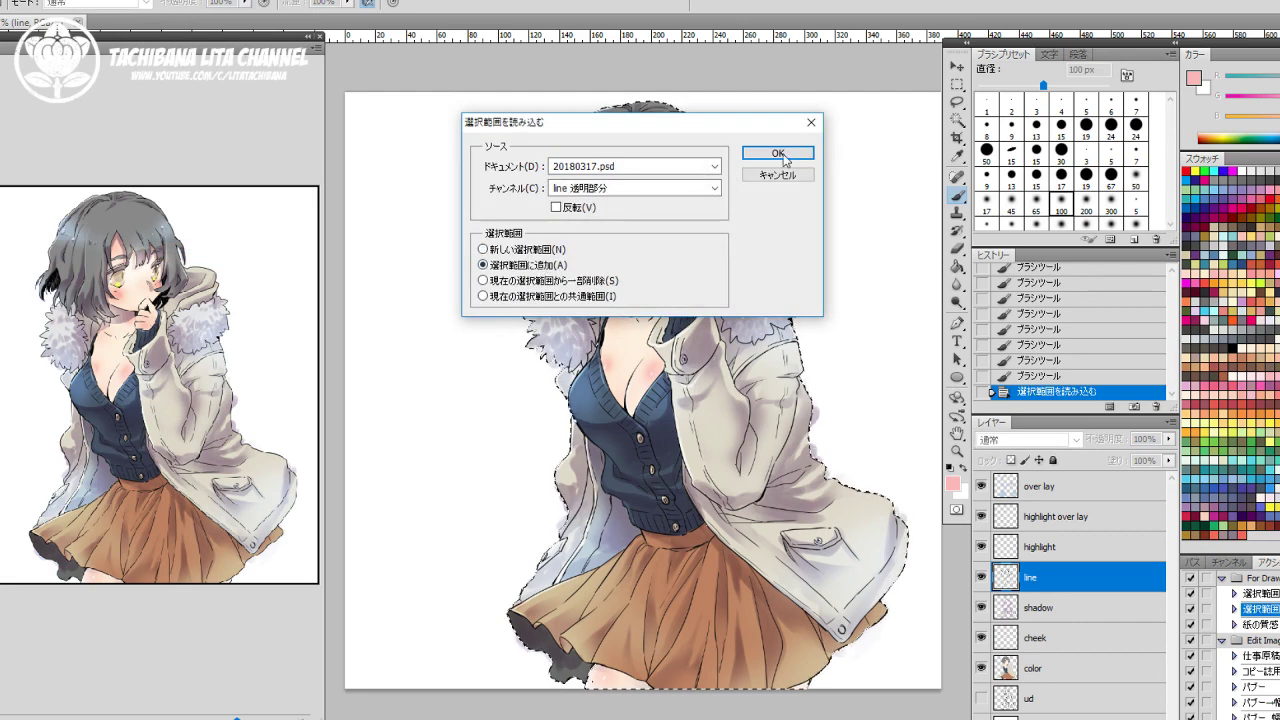
left_click(777, 153)
Invert the selection and clear the paint outside the figure on the over lay, highlight over lay and shadow layers.
left_click(178, 3)
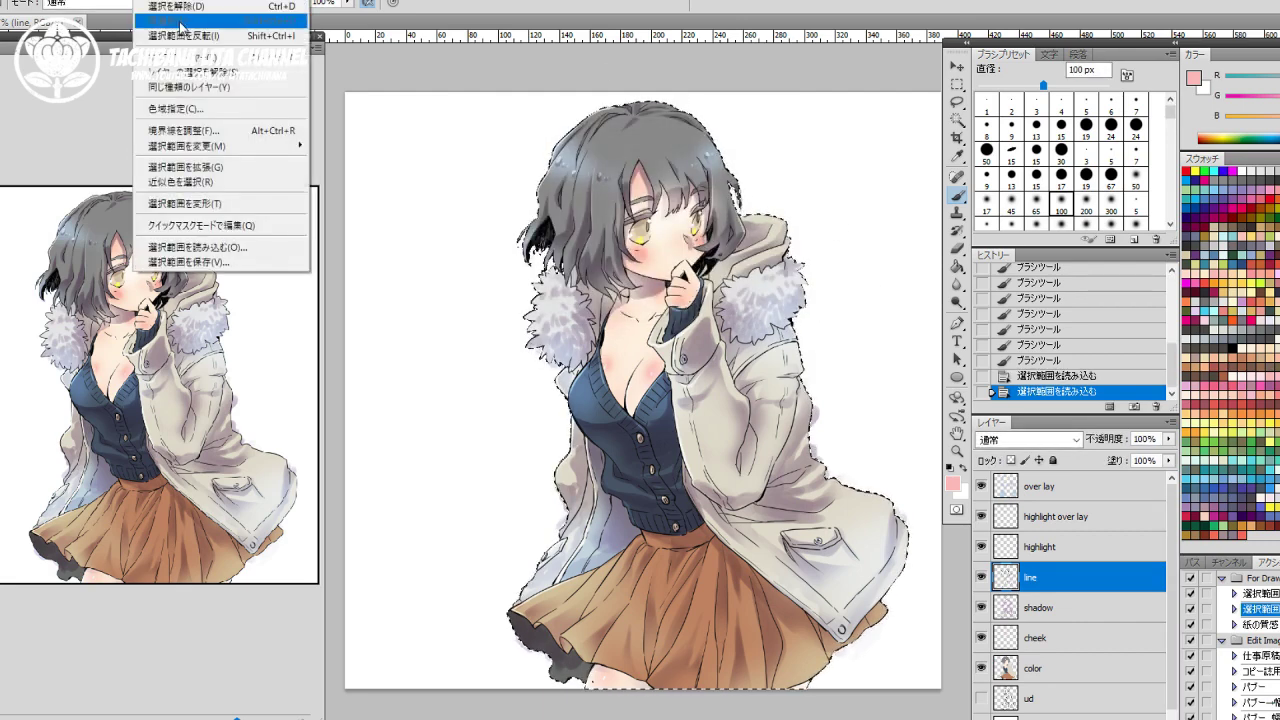
left_click(200, 42)
left_click(1071, 494)
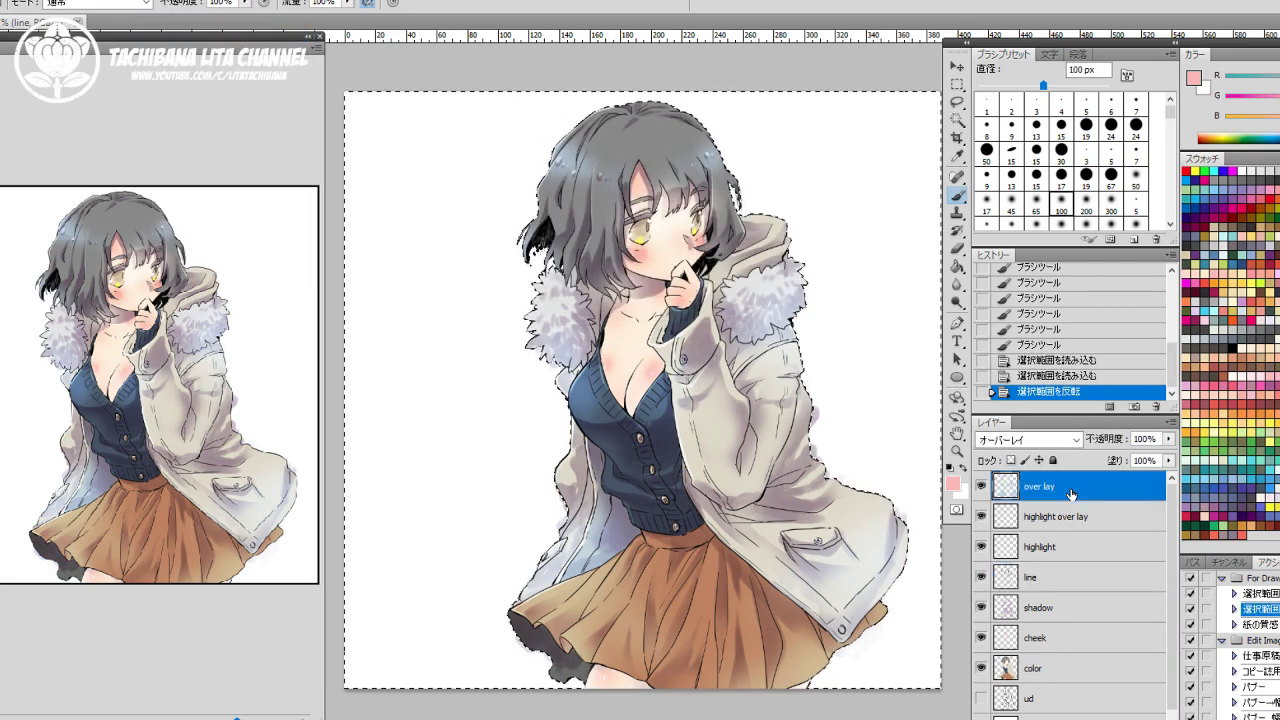
key("Delete")
left_click(1076, 522)
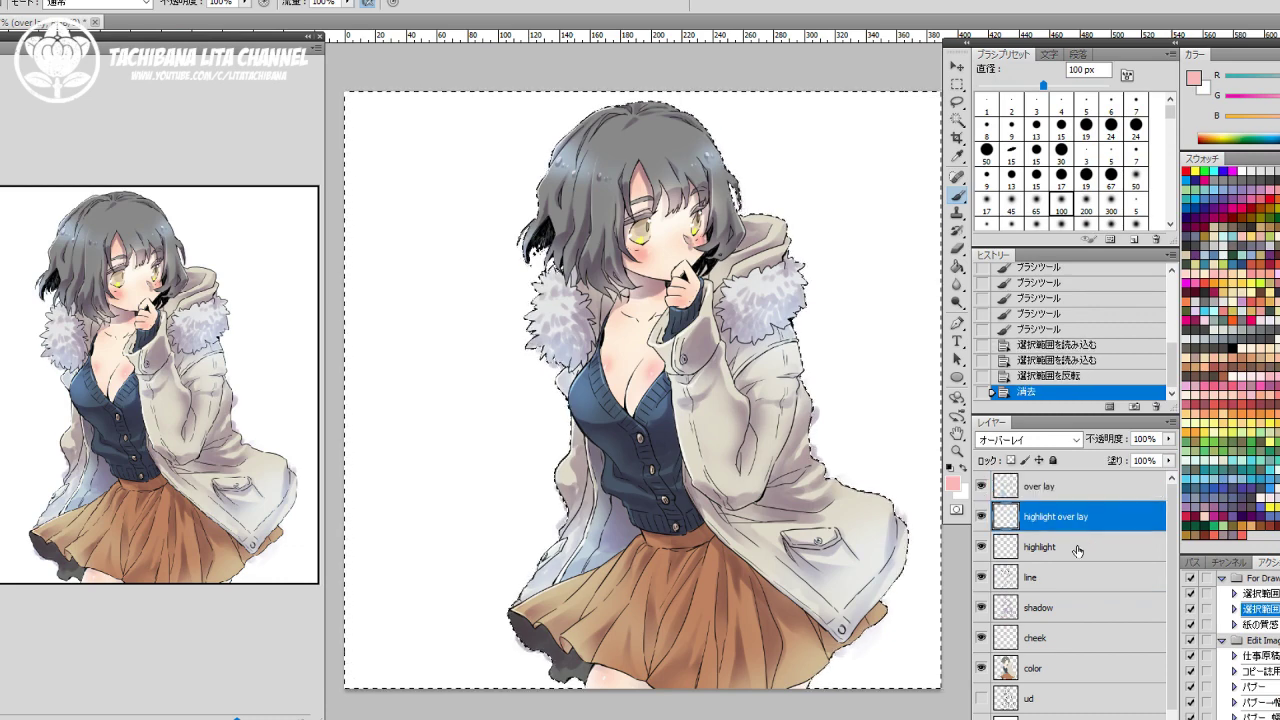
key("Delete")
left_click(1071, 606)
key("Delete")
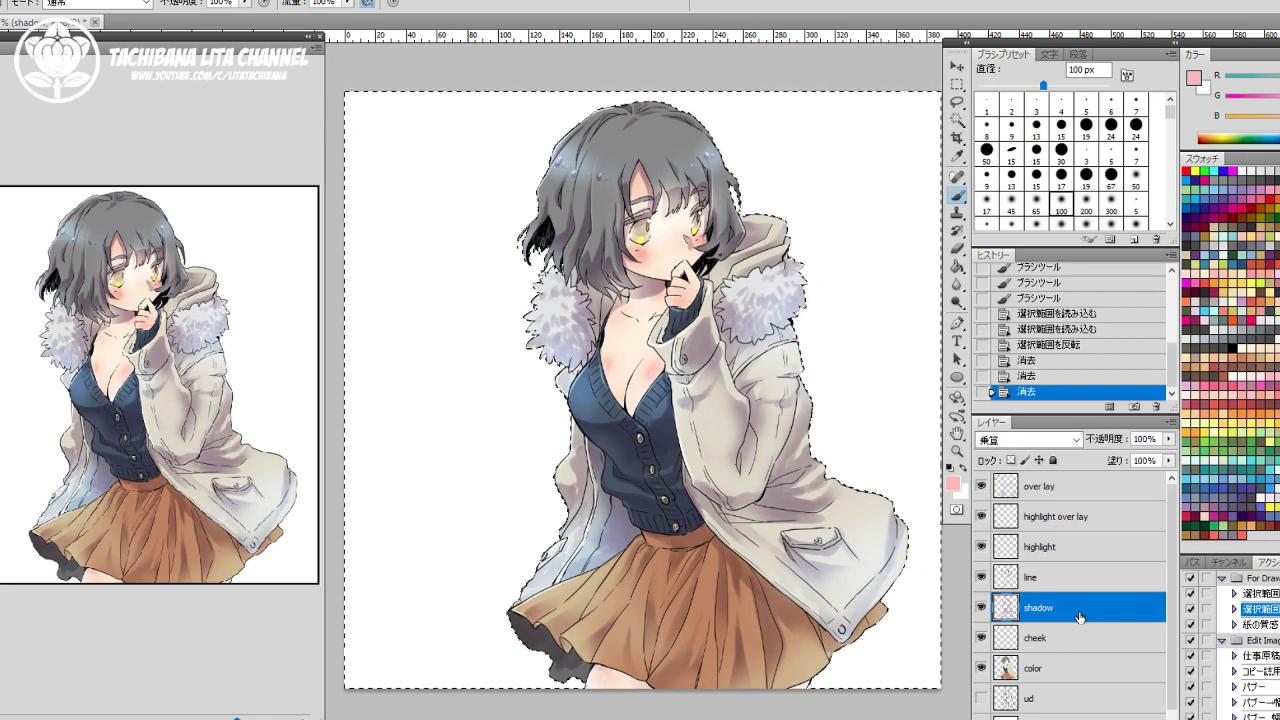
Restore the selection from before deselecting and invert it back to cover the figure.
key("ctrl+d")
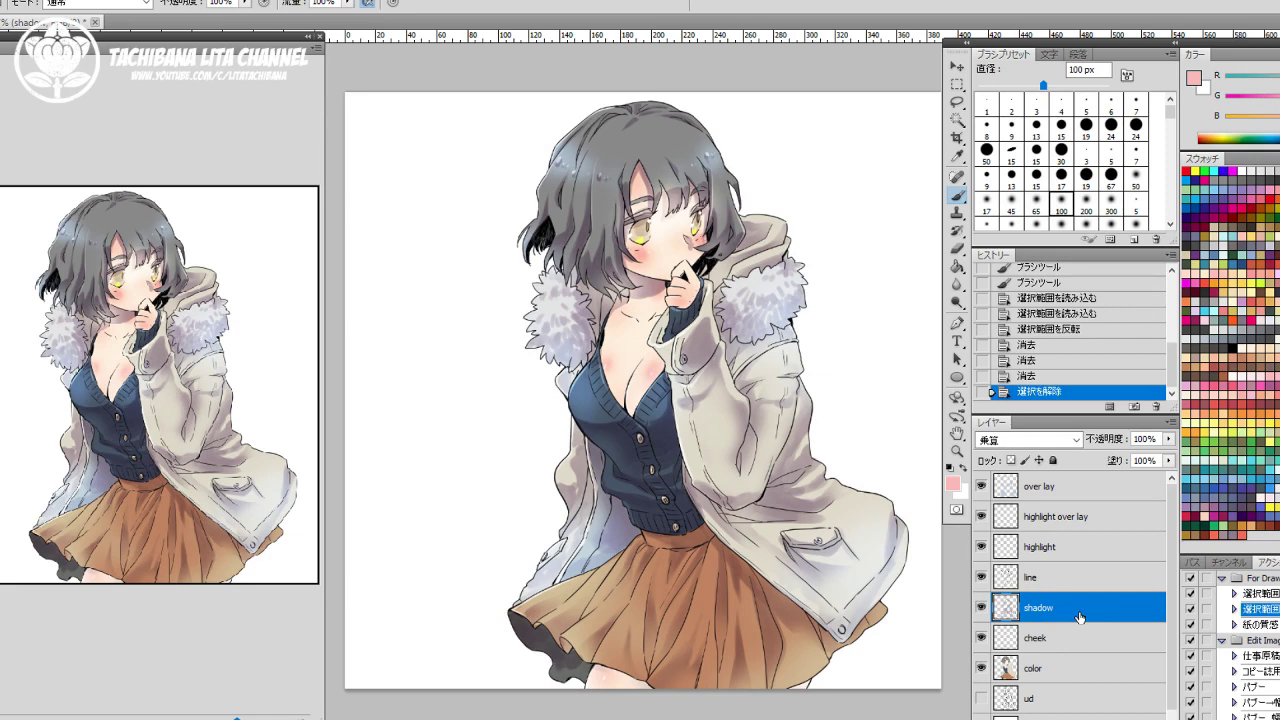
left_click(1084, 377)
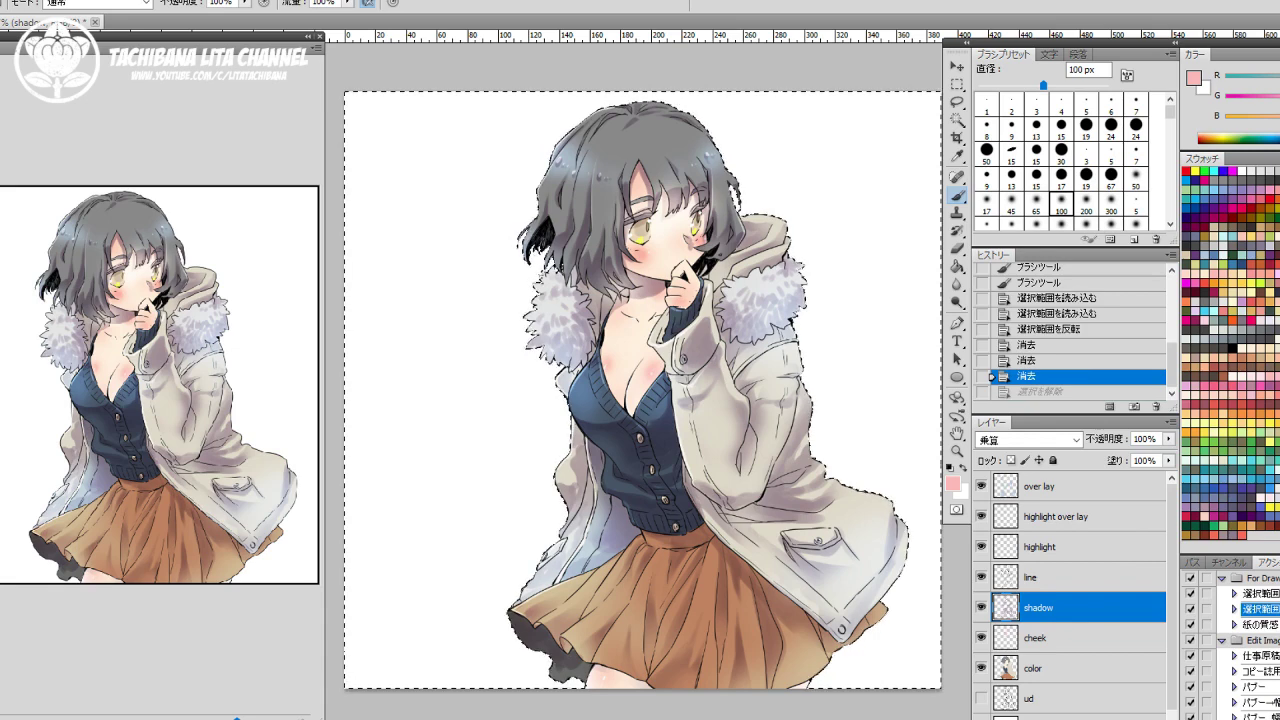
left_click(150, 1)
left_click(190, 36)
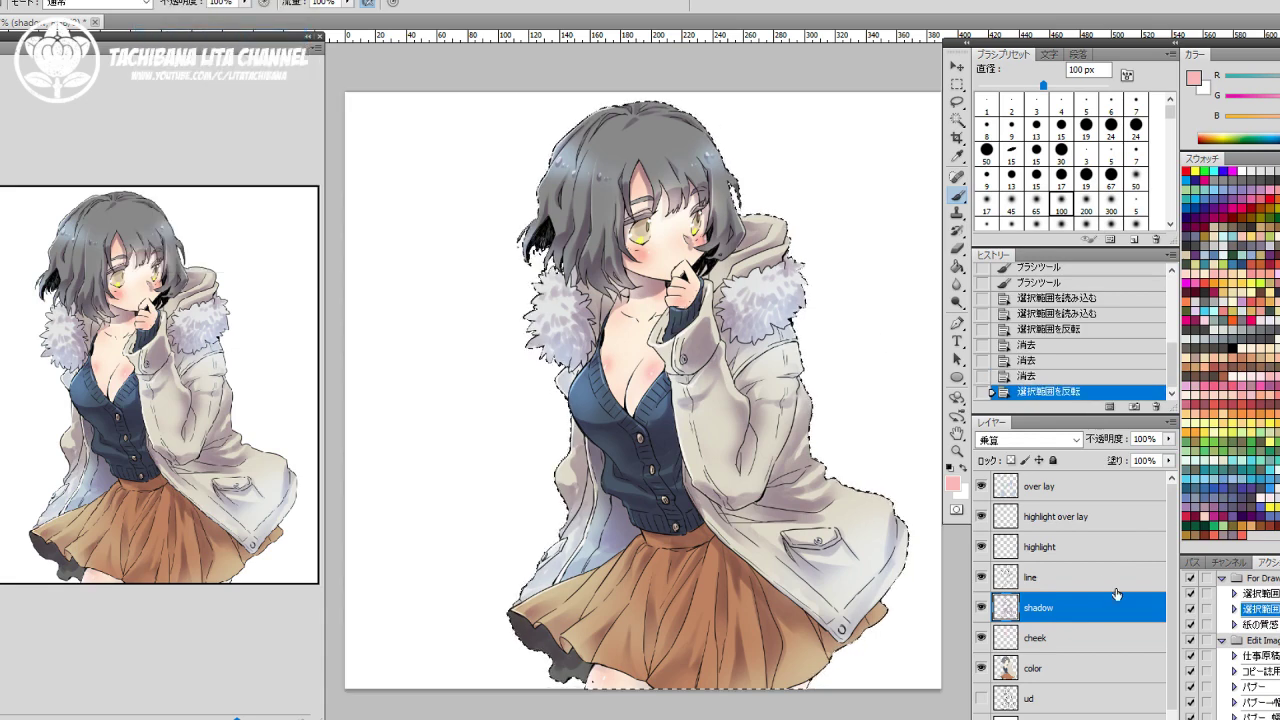
Create a new layer above the over lay layer and set its blend mode to Soft Light.
key("ctrl+shift+alt+n")
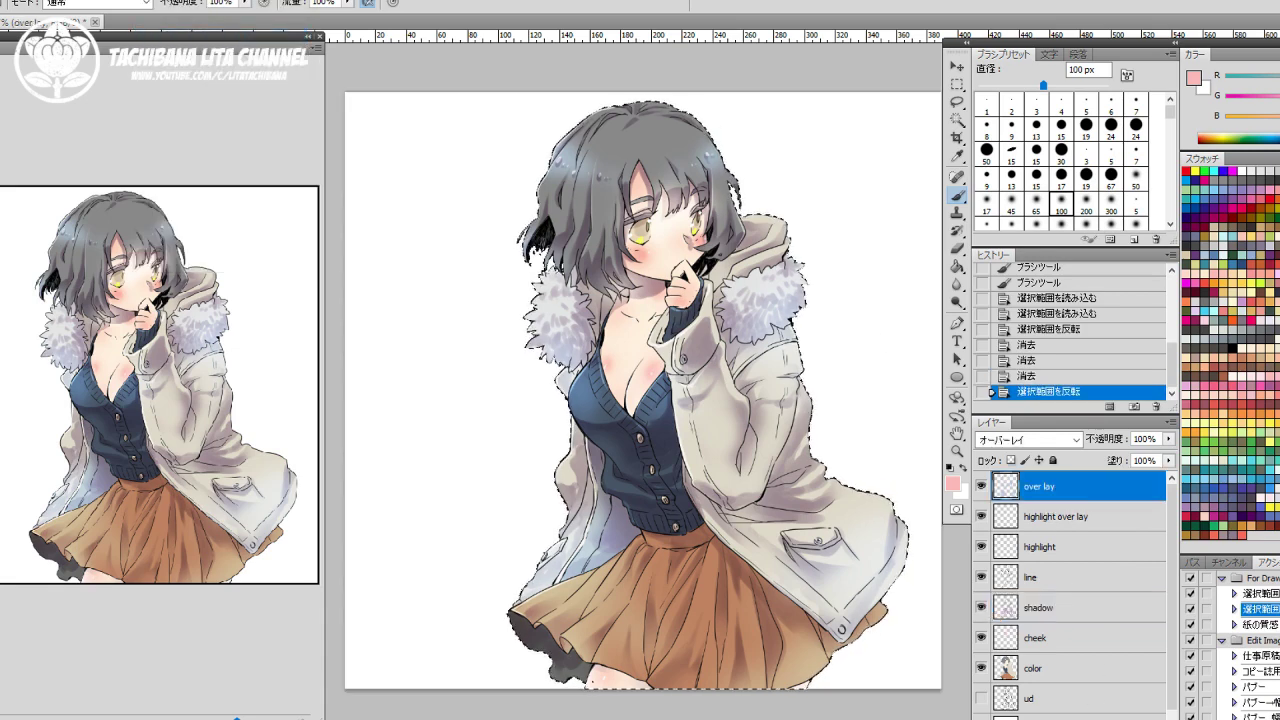
left_click(998, 440)
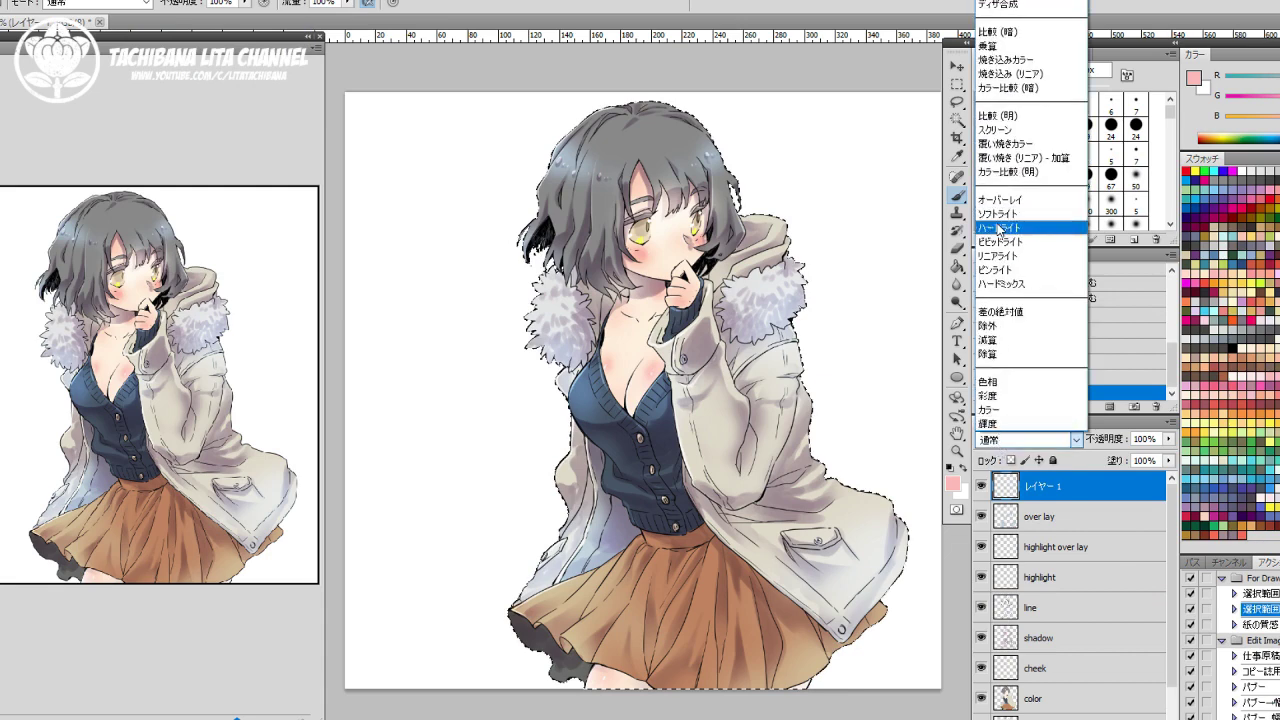
left_click(992, 222)
Fill the figure selection on the Soft Light layer with light blue-grey and clear the selection.
key("g")
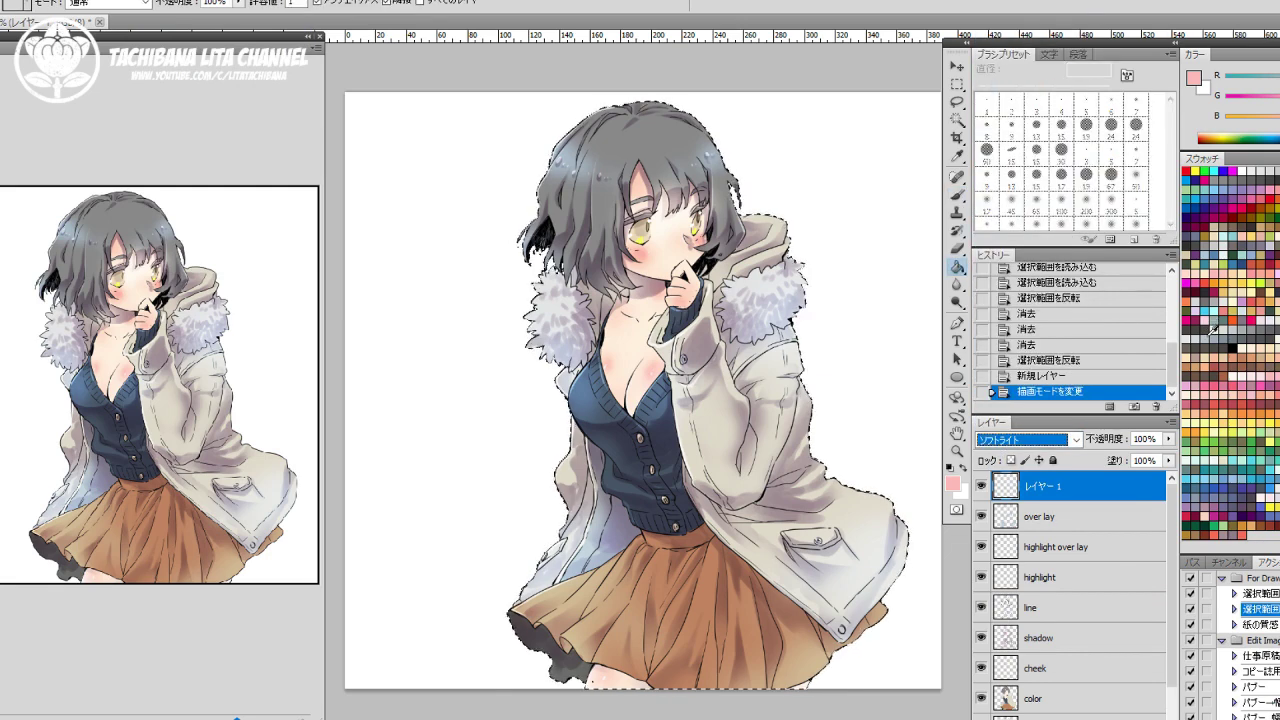
left_click(1206, 341)
left_click(703, 258)
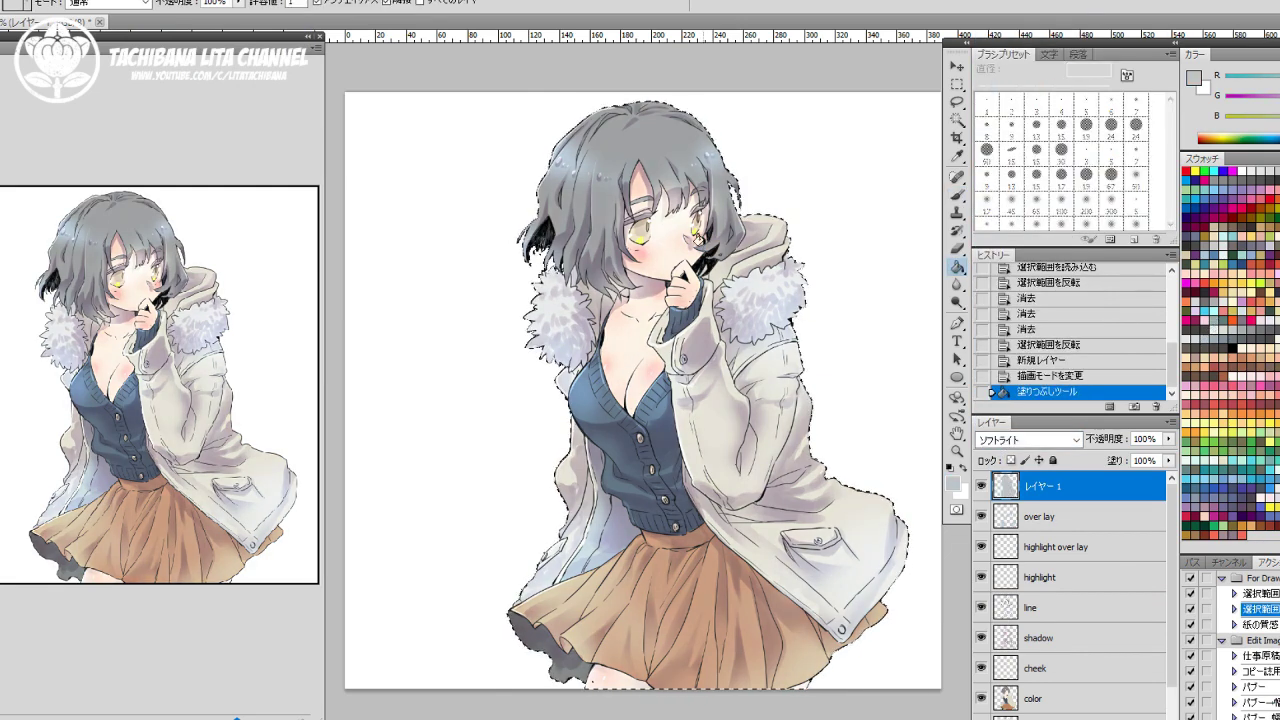
key("ctrl+d")
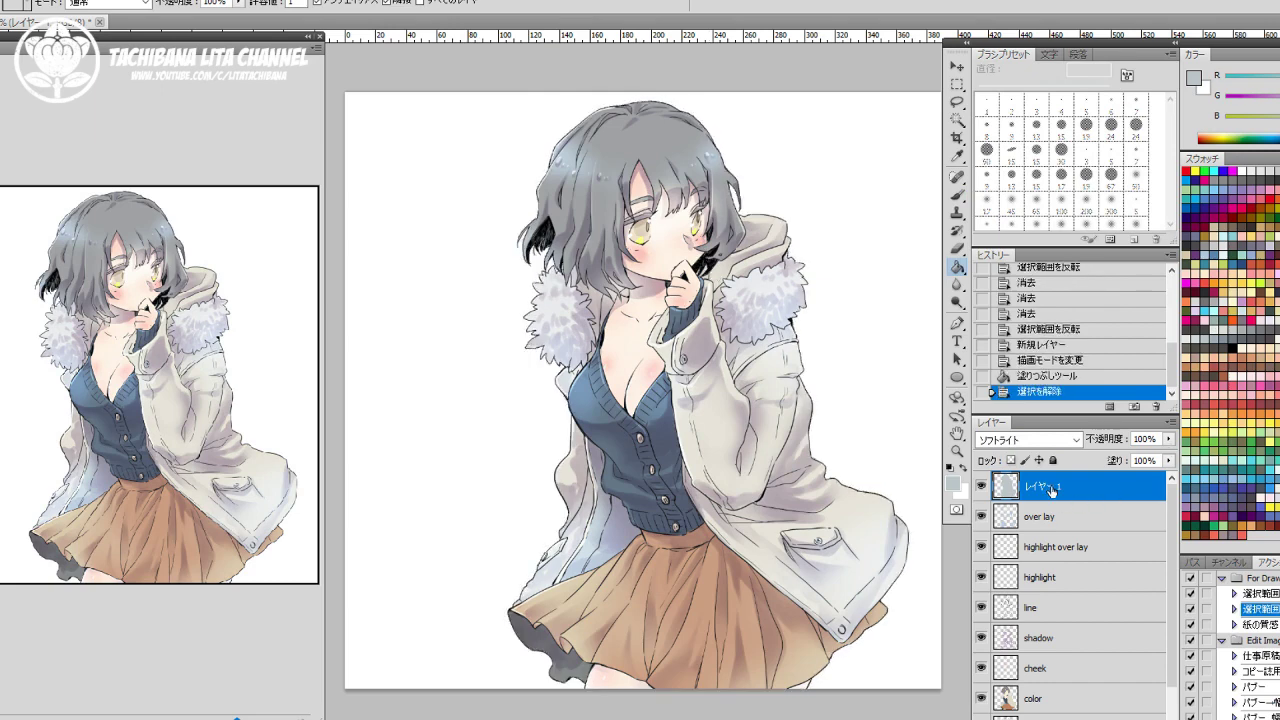
Rename the new Soft Light layer "soft light" and refill its figure-shaped tint with muted lavender.
double_click(1045, 487)
type("soft light")
key("Return")
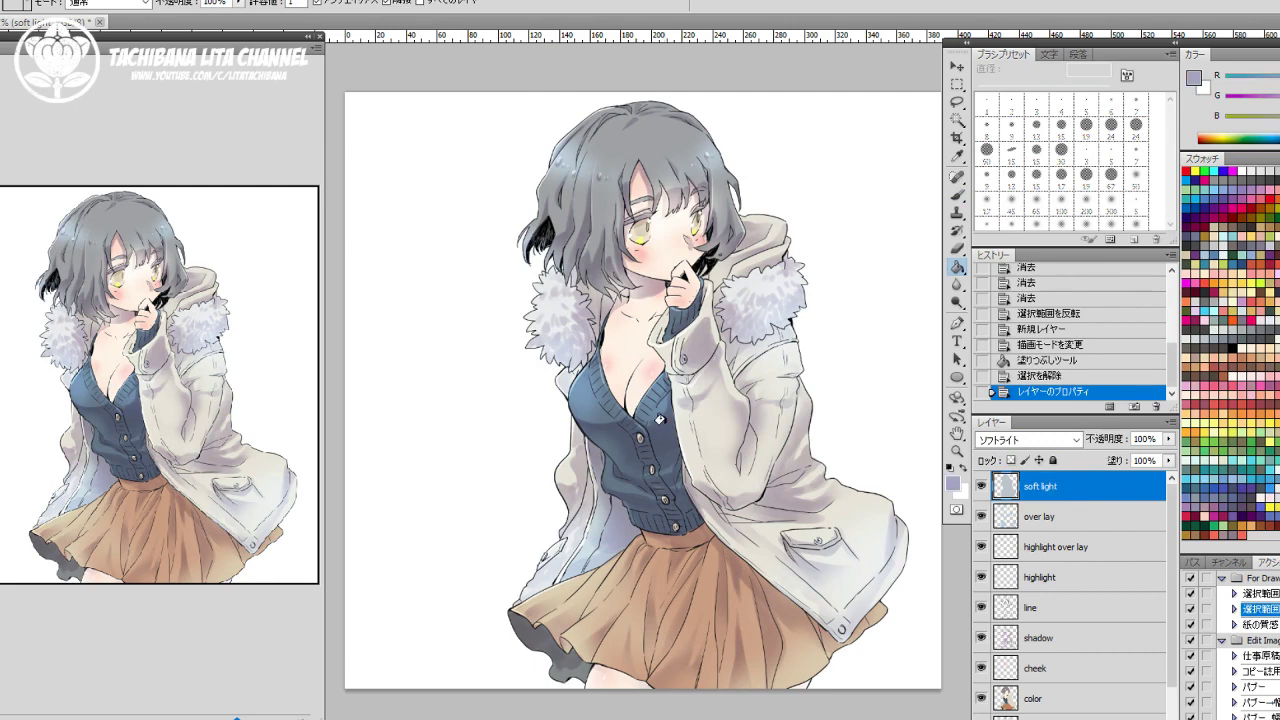
left_click(665, 428)
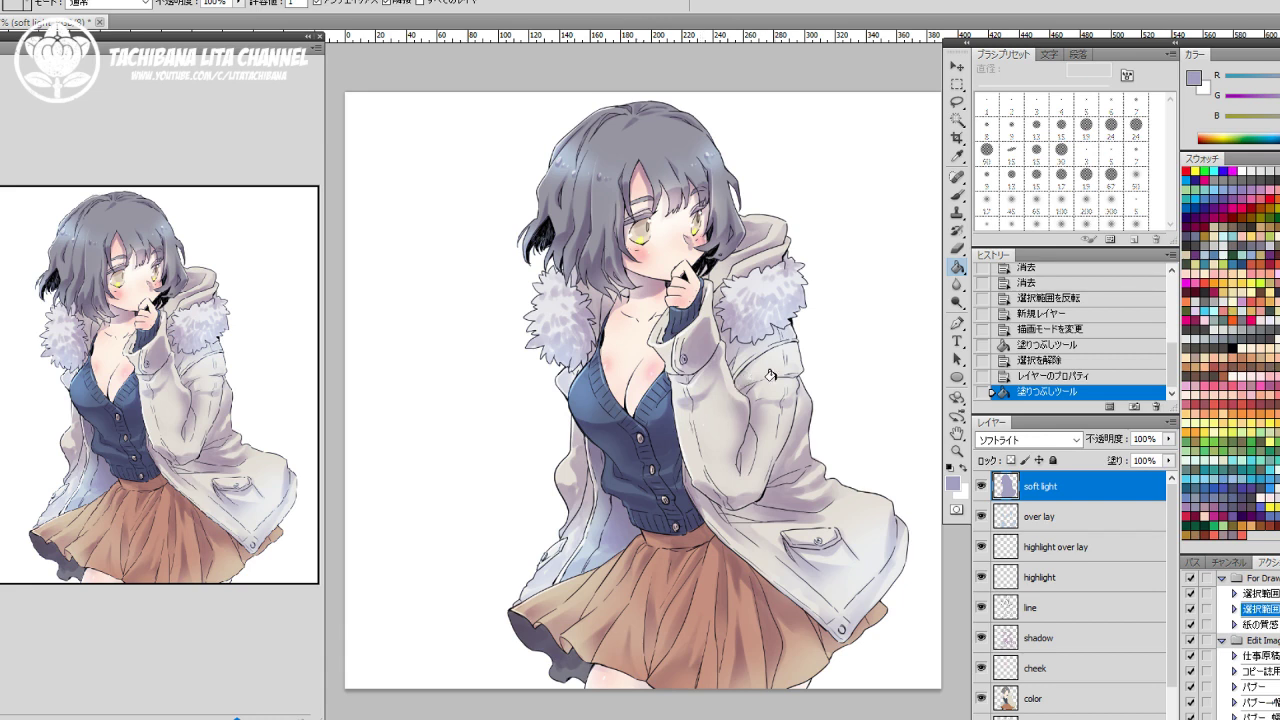
Soften the blush spots on the chest on the cheek layer with a soft 300 px eraser.
left_click(957, 451)
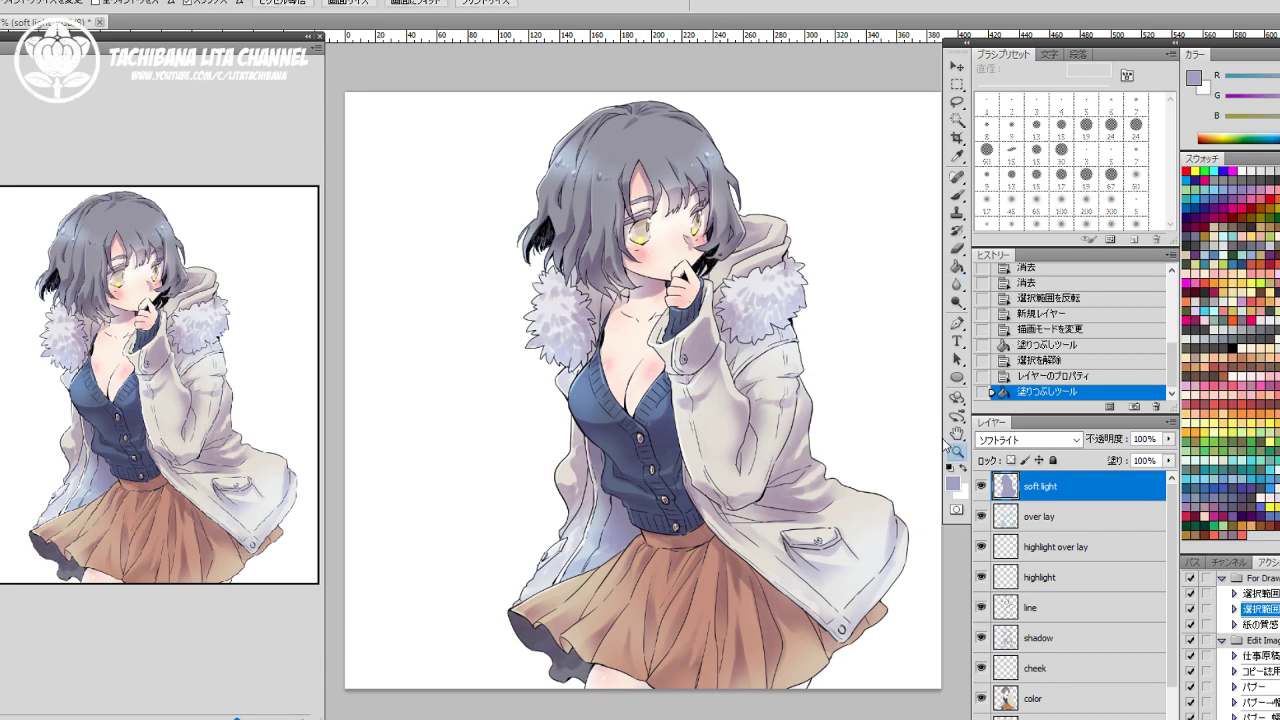
left_click(644, 361)
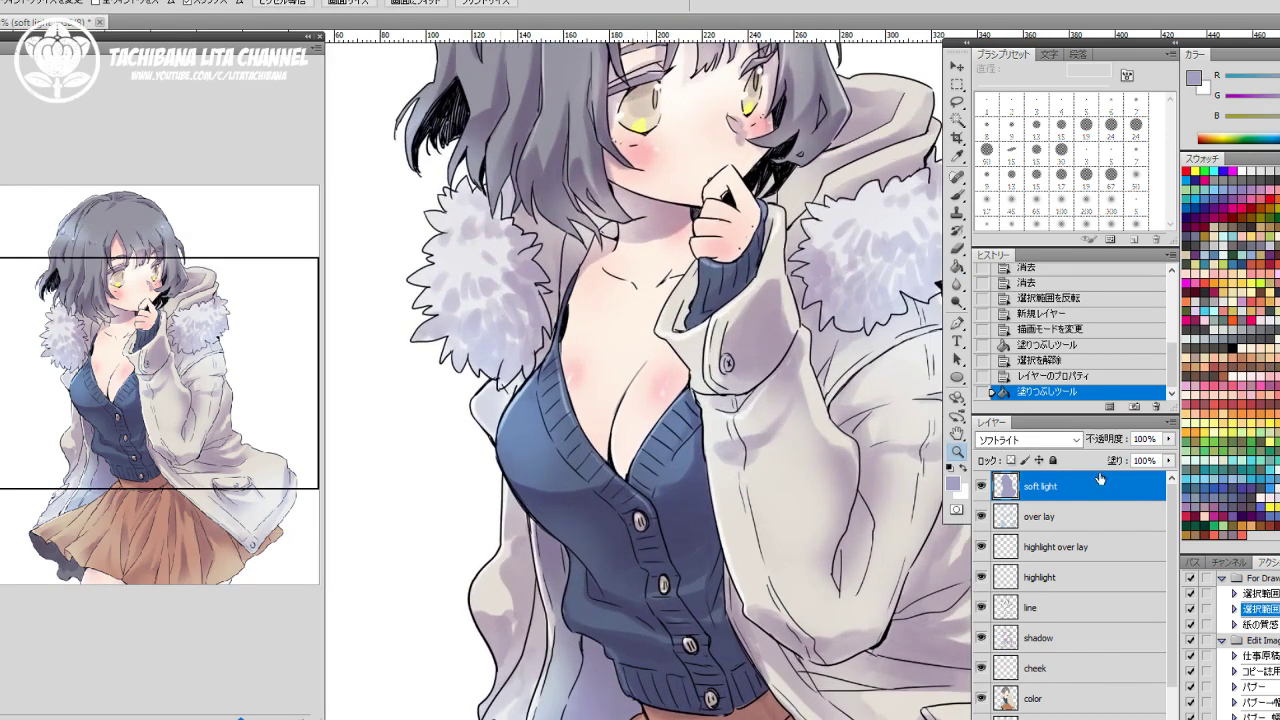
left_click(1058, 670)
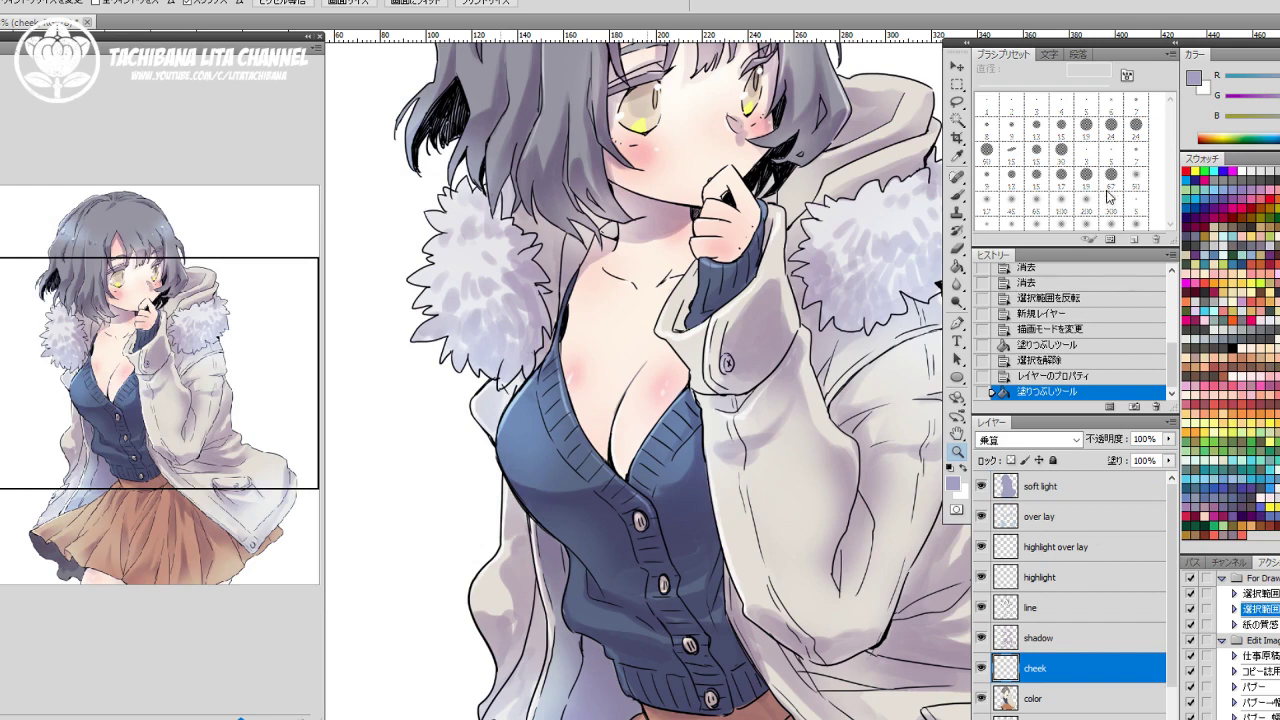
key("b")
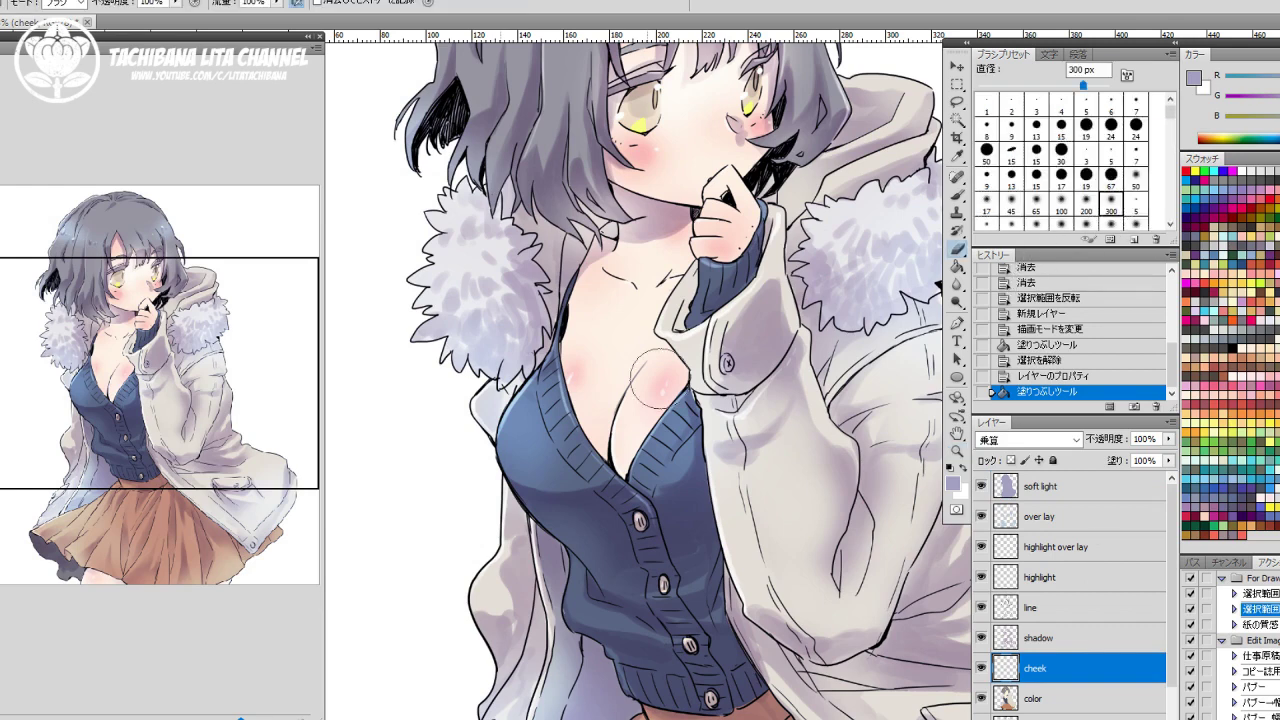
left_click(659, 376)
left_click_drag(657, 383, 608, 381)
left_click(660, 344)
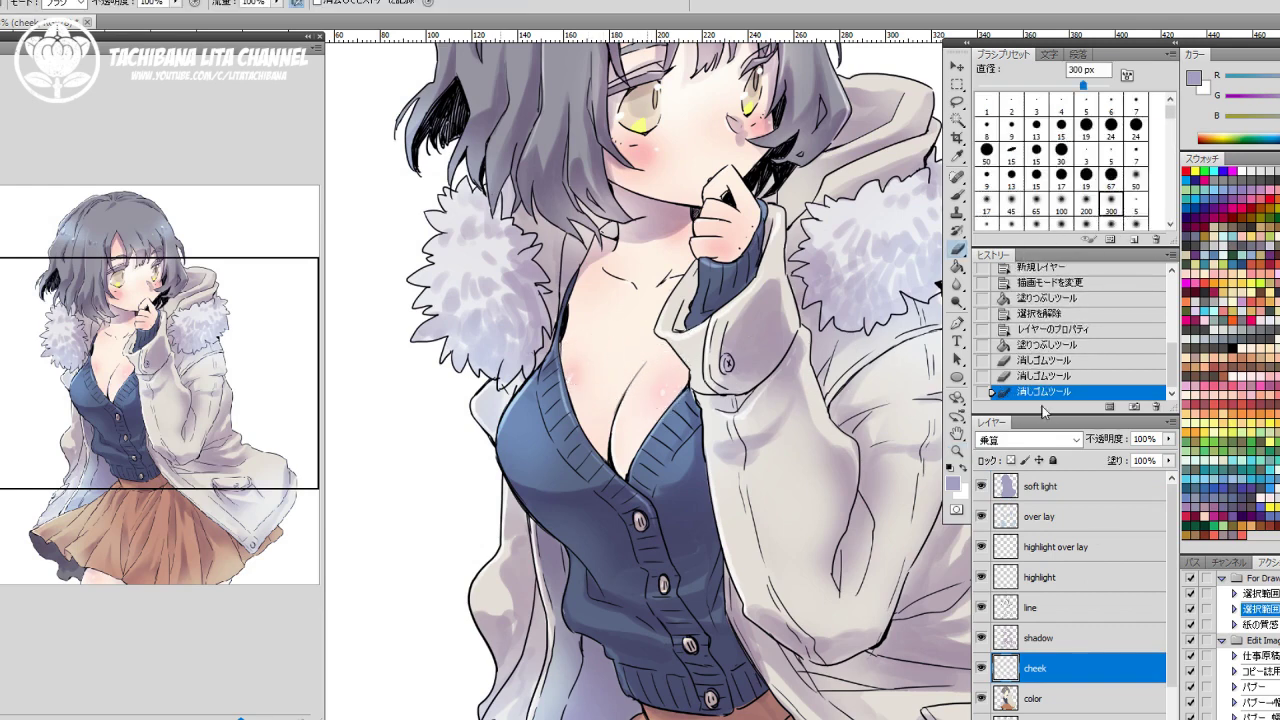
Paint salmon-pink shadows along the inner chest line on the shadow layer with a 67 px brush.
key("b")
key("bracketleft")
key("bracketleft")
key("bracketleft")
key("bracketleft")
key("bracketleft")
key("bracketleft")
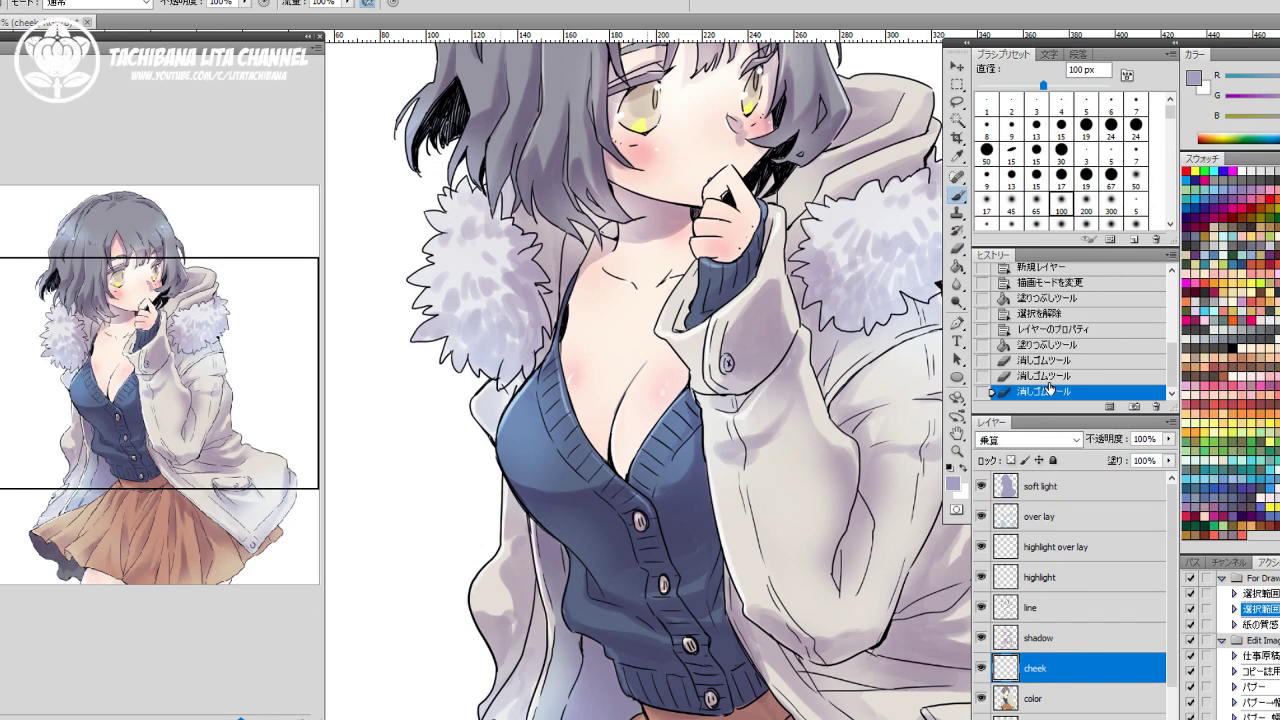
left_click(1085, 636)
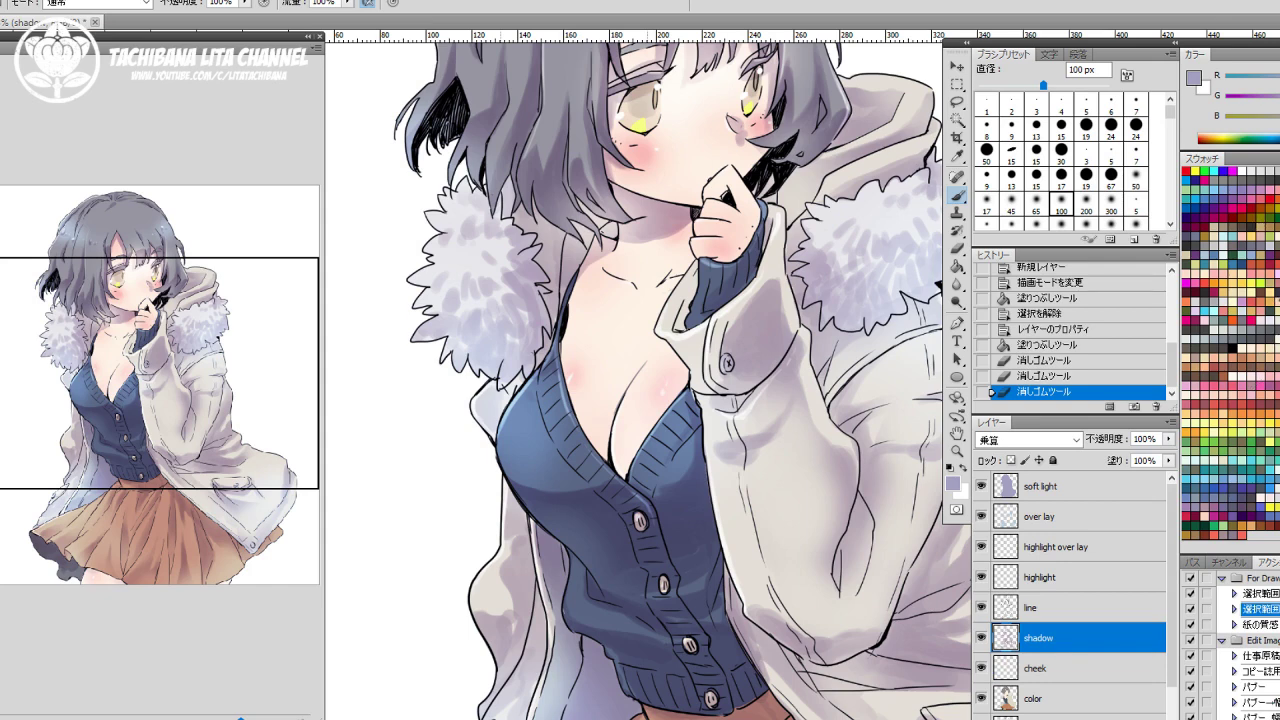
left_click(1228, 270)
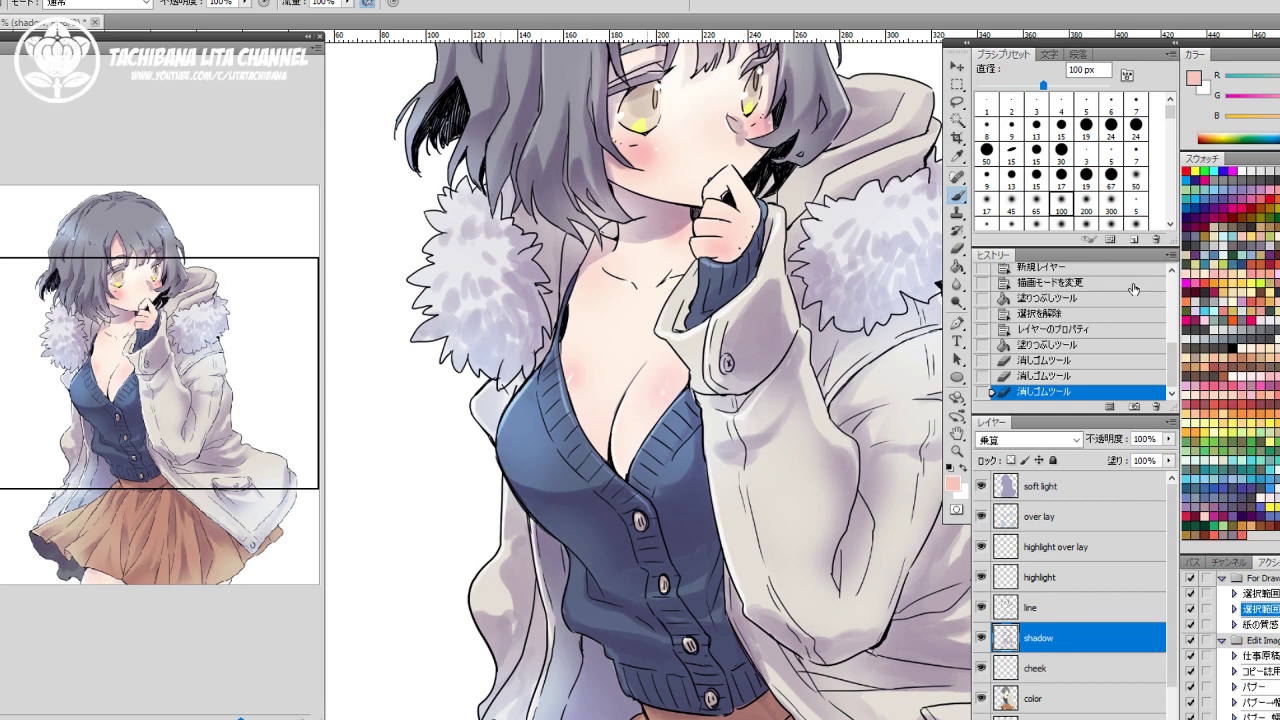
left_click(1086, 178)
left_click(1110, 178)
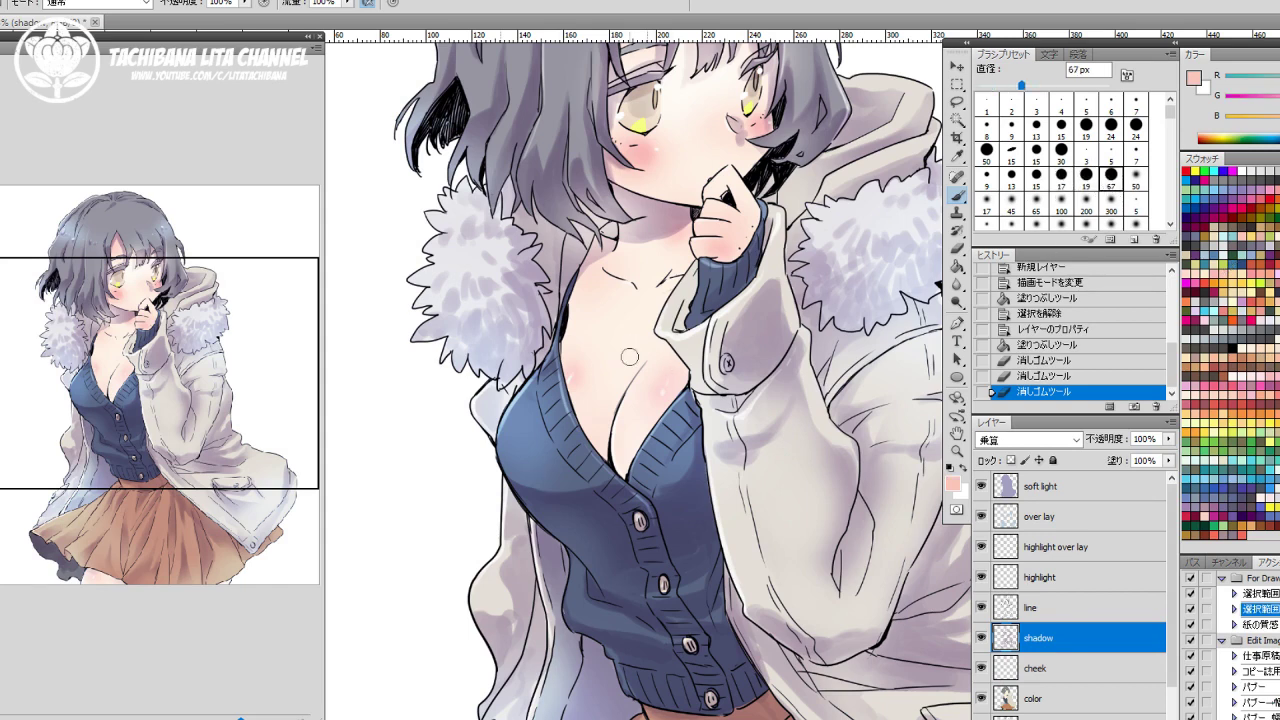
mouse_move(631, 370)
left_mouse_down()
mouse_move(642, 364)
mouse_move(610, 450)
left_mouse_up()
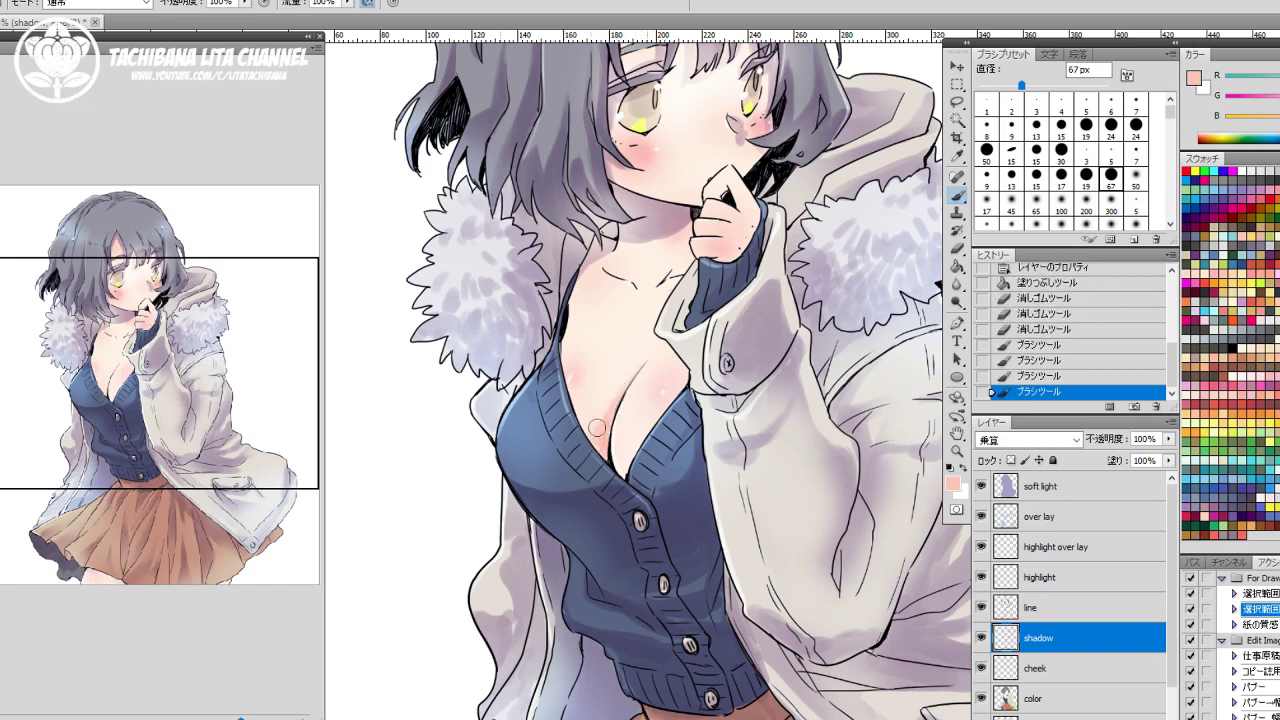
mouse_move(606, 416)
left_mouse_down()
mouse_move(606, 450)
mouse_move(632, 478)
mouse_move(638, 468)
left_mouse_up()
left_click_drag(636, 436, 618, 474)
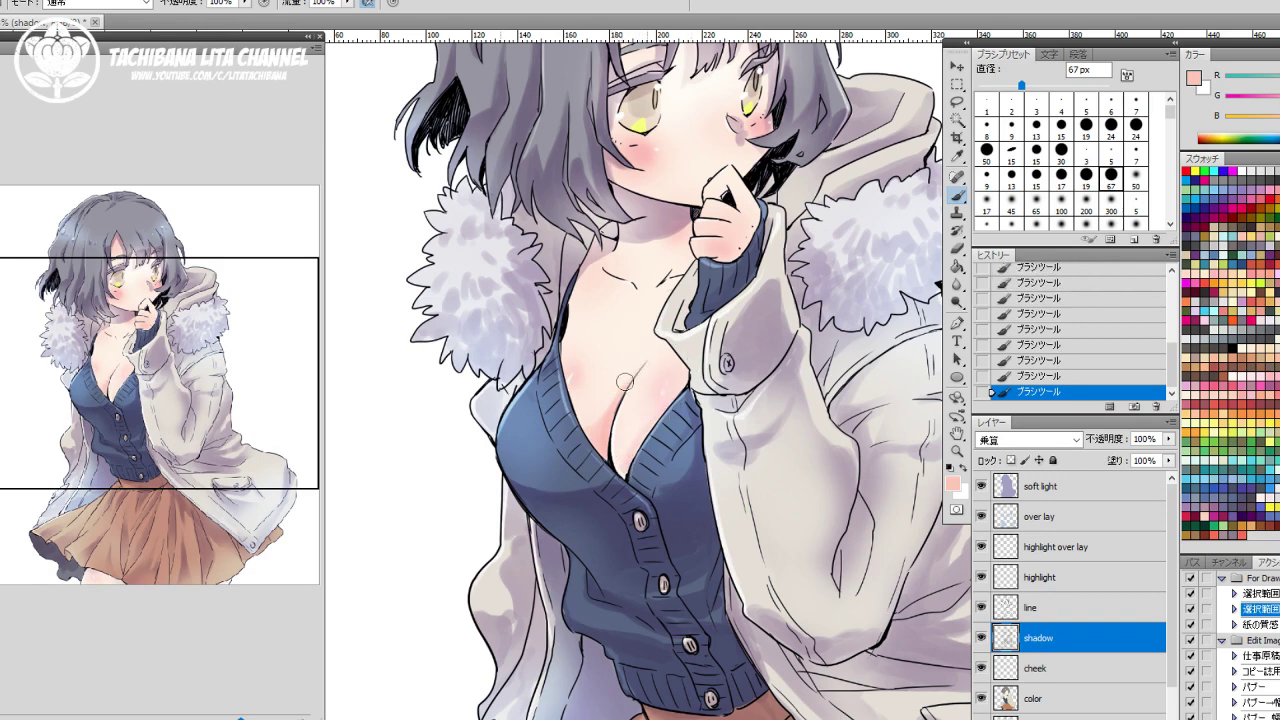
Extend the pink shadow above the chest line and fade its upper edge with the soft 300 px eraser.
mouse_move(623, 384)
left_mouse_down()
mouse_move(631, 347)
mouse_move(623, 377)
mouse_move(639, 363)
left_mouse_up()
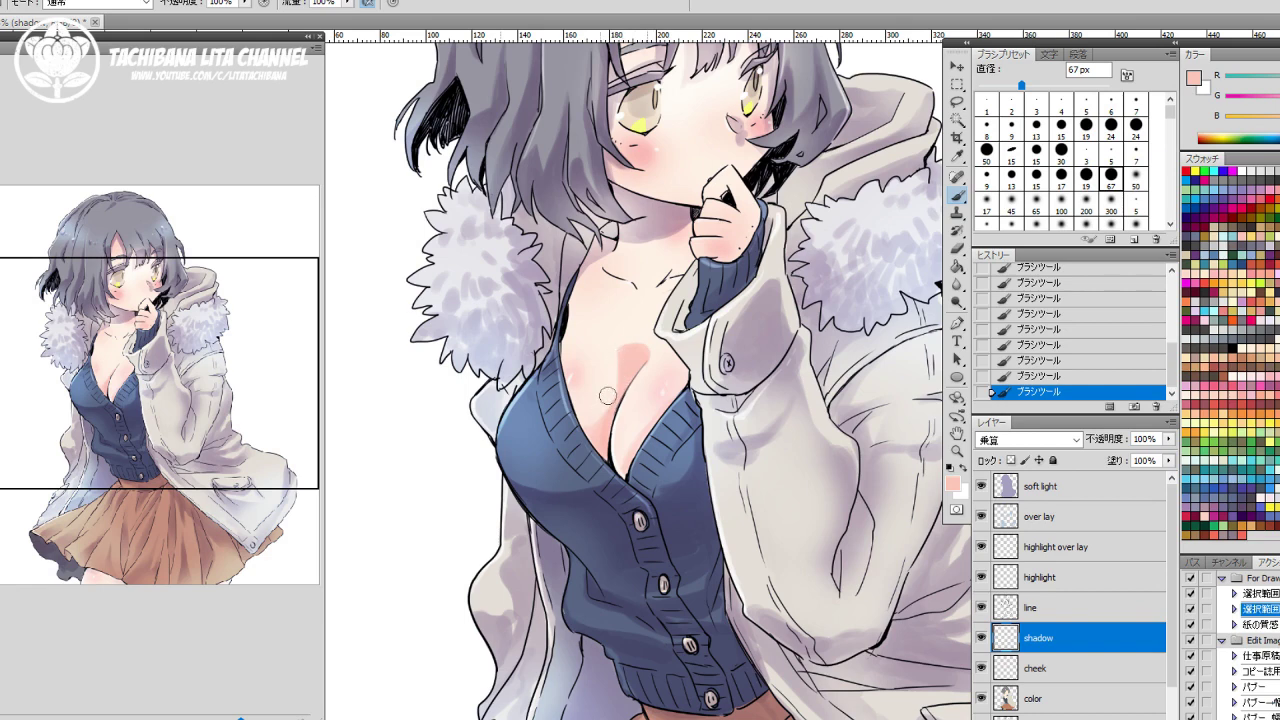
key("e")
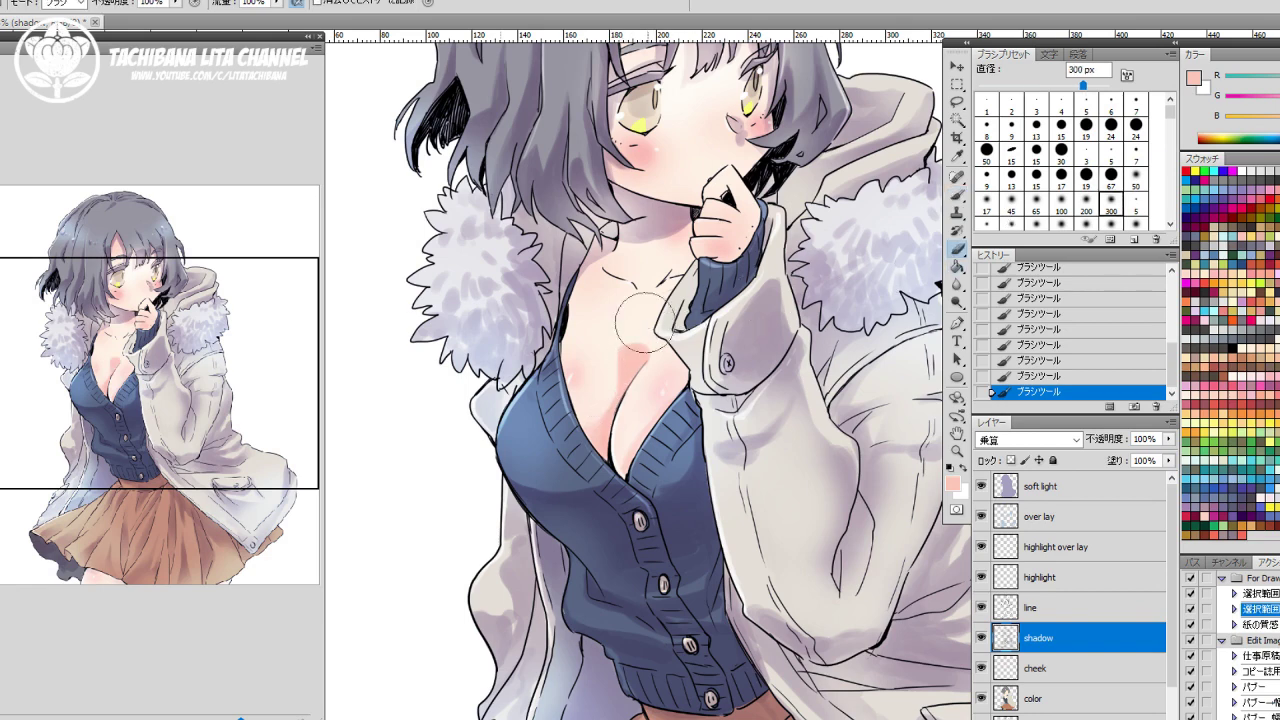
left_click(628, 343)
left_click(630, 325)
left_click(645, 300)
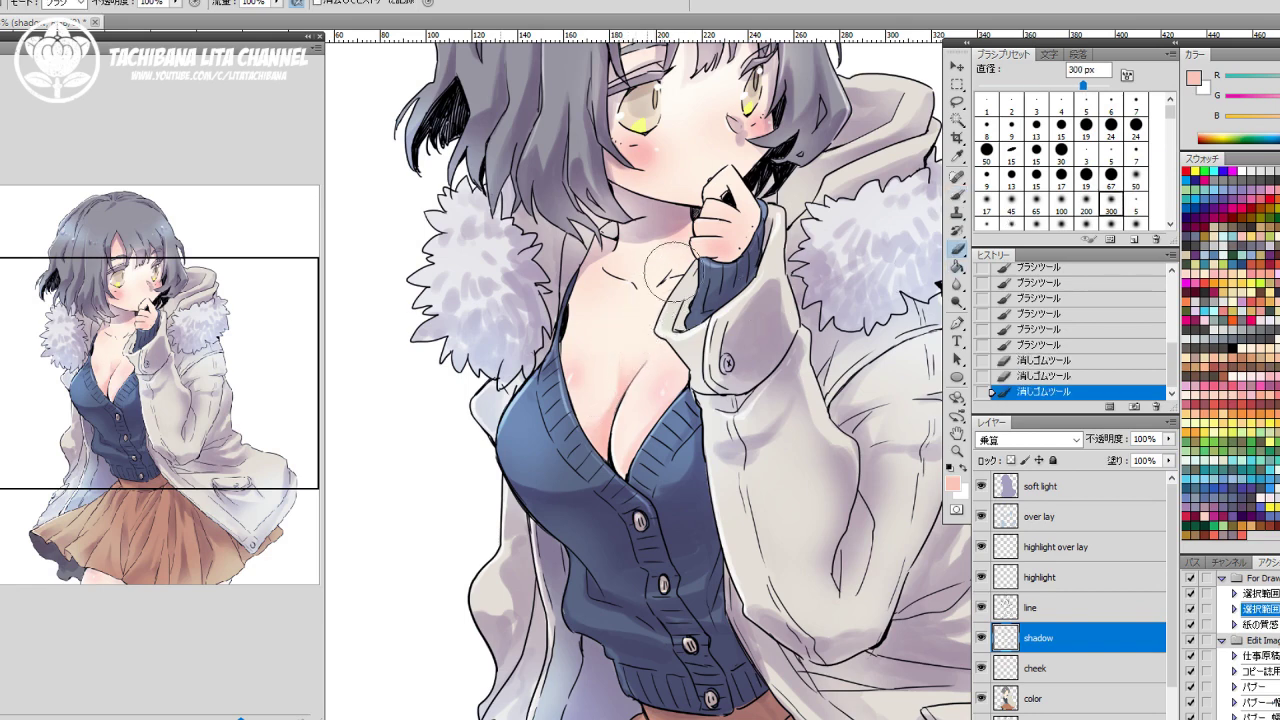
Paint pink shadows under the collarbones and at the base of the neck with the 67 px brush.
key("b")
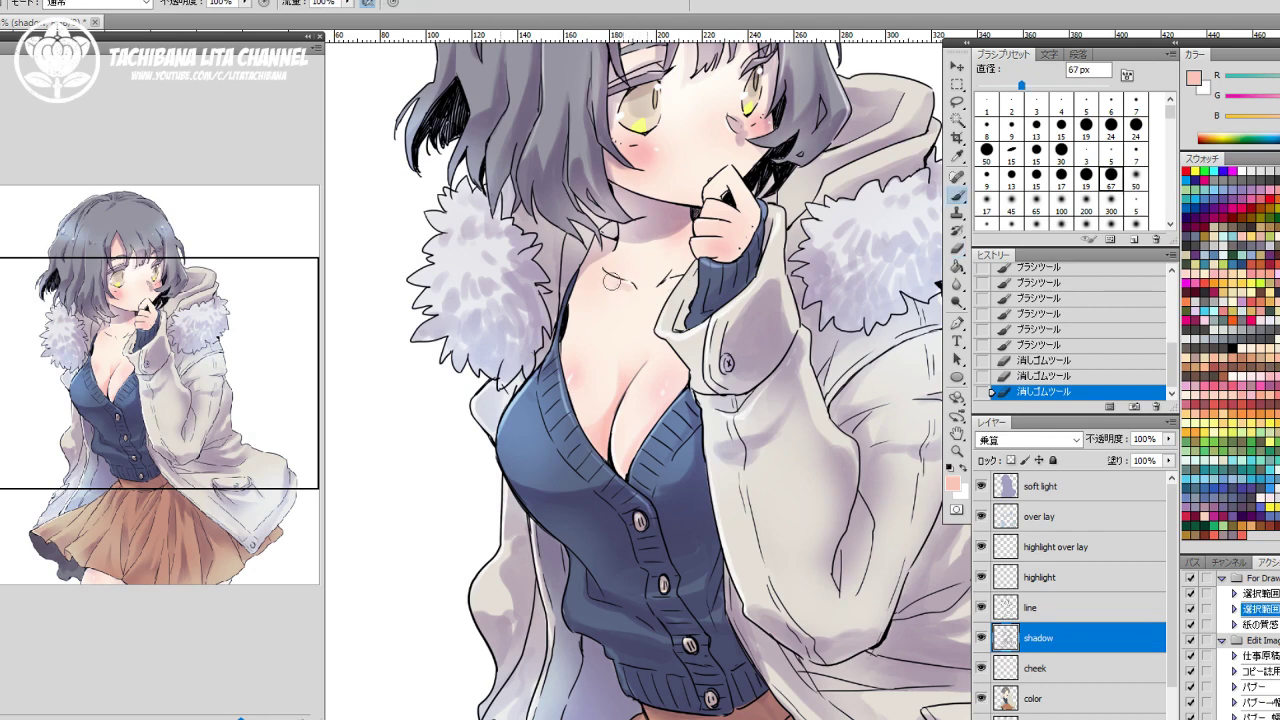
left_click_drag(610, 281, 628, 287)
left_click_drag(660, 286, 671, 282)
left_click(650, 227)
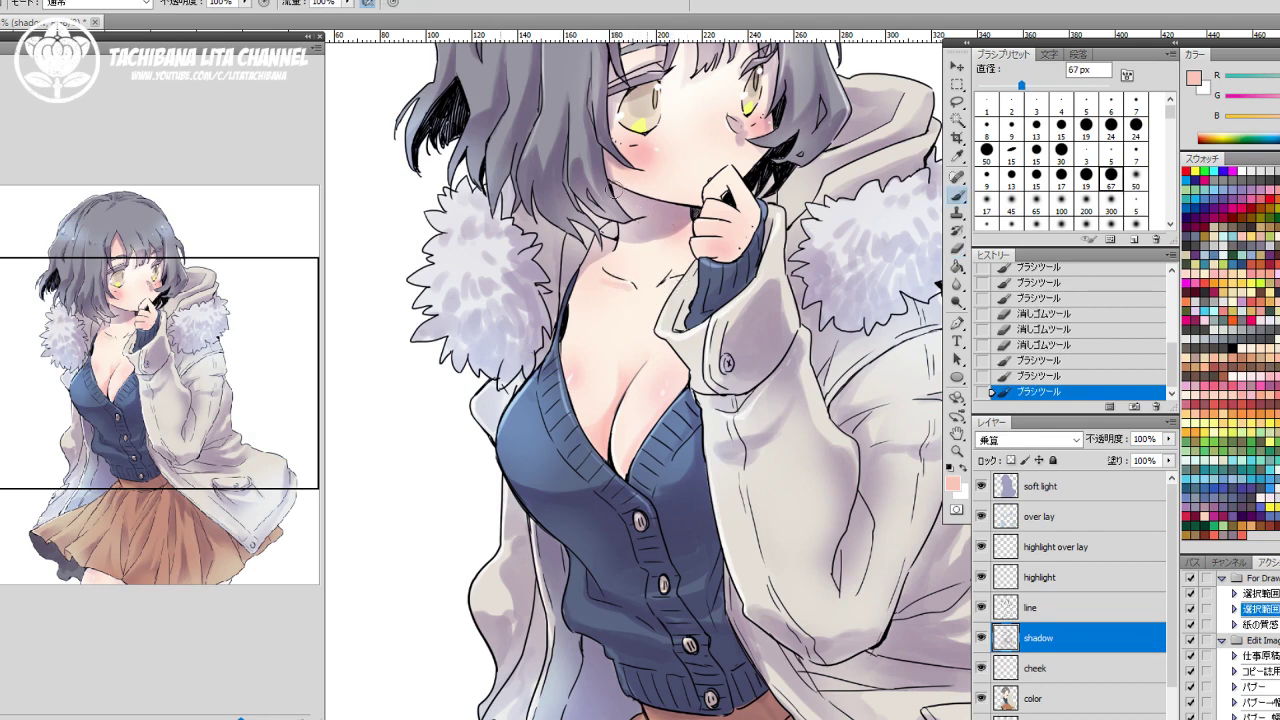
left_click_drag(617, 190, 640, 202)
key("ctrl+z")
left_click_drag(671, 281, 652, 282)
left_click_drag(660, 281, 682, 244)
left_click_drag(682, 244, 676, 233)
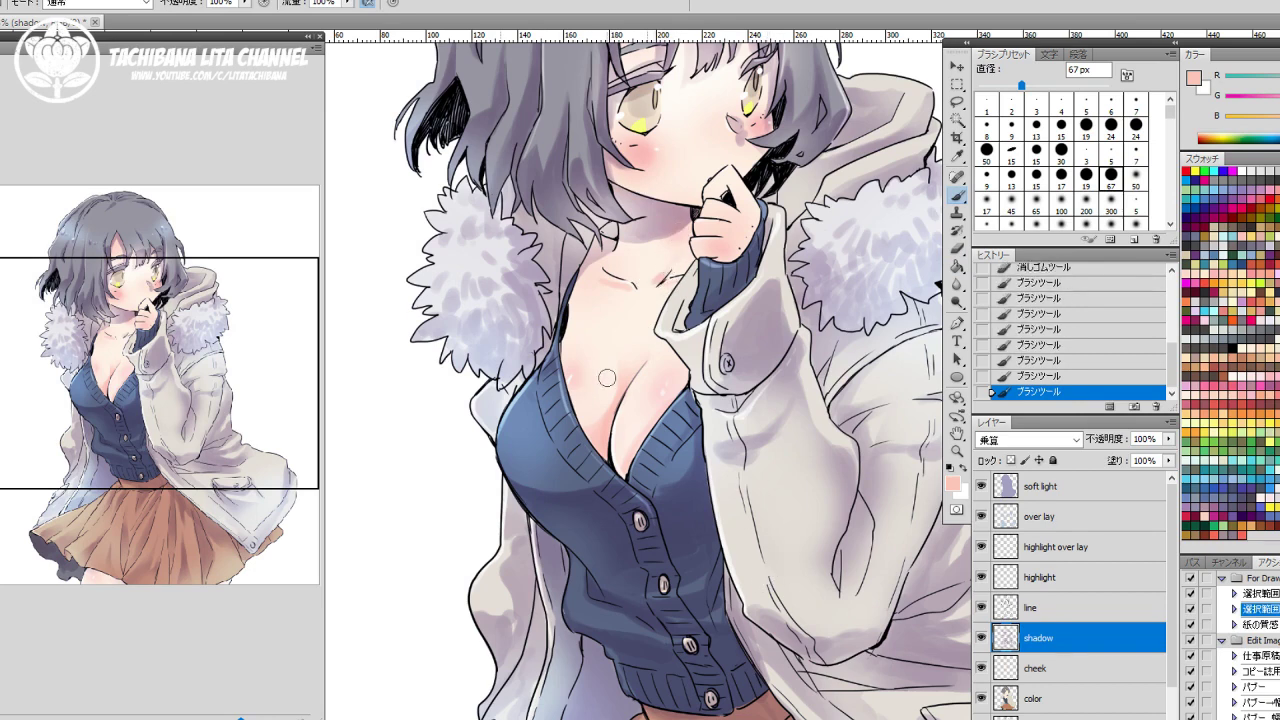
Fade the pink shading beside the upper end of the chest line with the soft 300 px eraser.
key("e")
left_click_drag(605, 378, 625, 390)
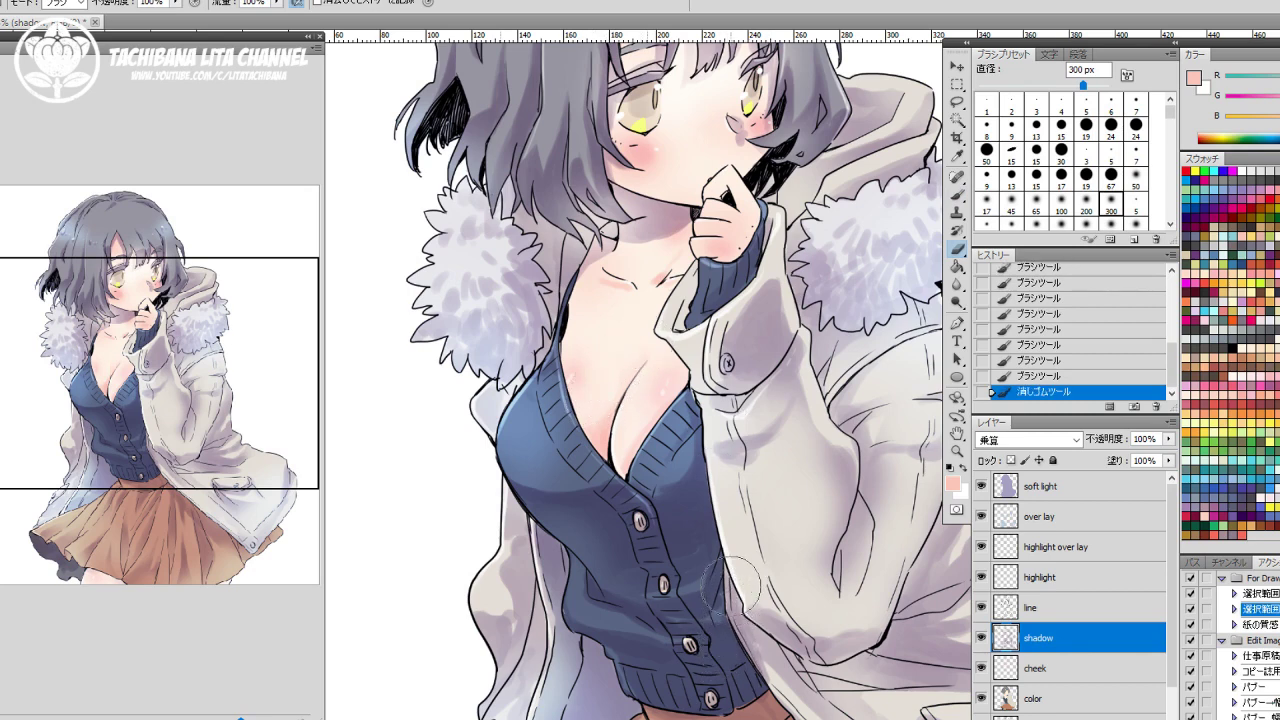
key("ctrl+z")
left_click_drag(617, 376, 605, 394)
left_click_drag(604, 395, 597, 390)
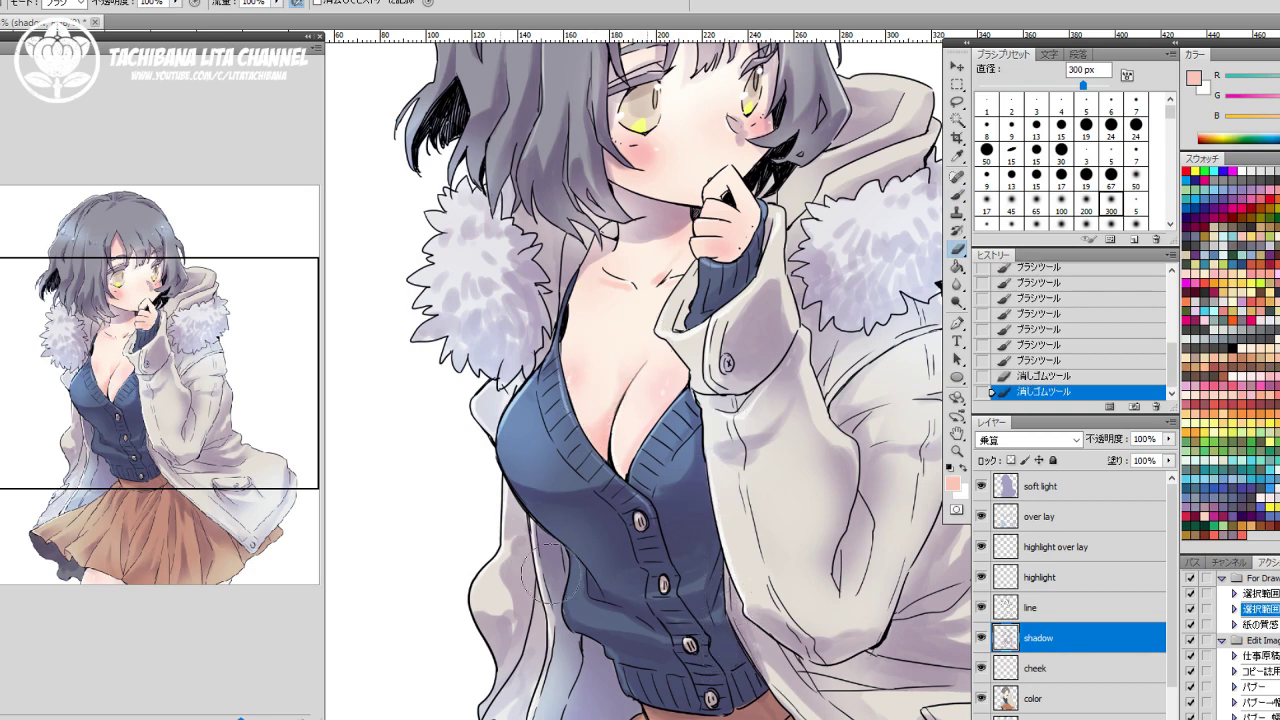
Paint a pink shadow on the skin beside the cardigan's shoulder edge and blend it with the soft 300 px eraser.
key("b")
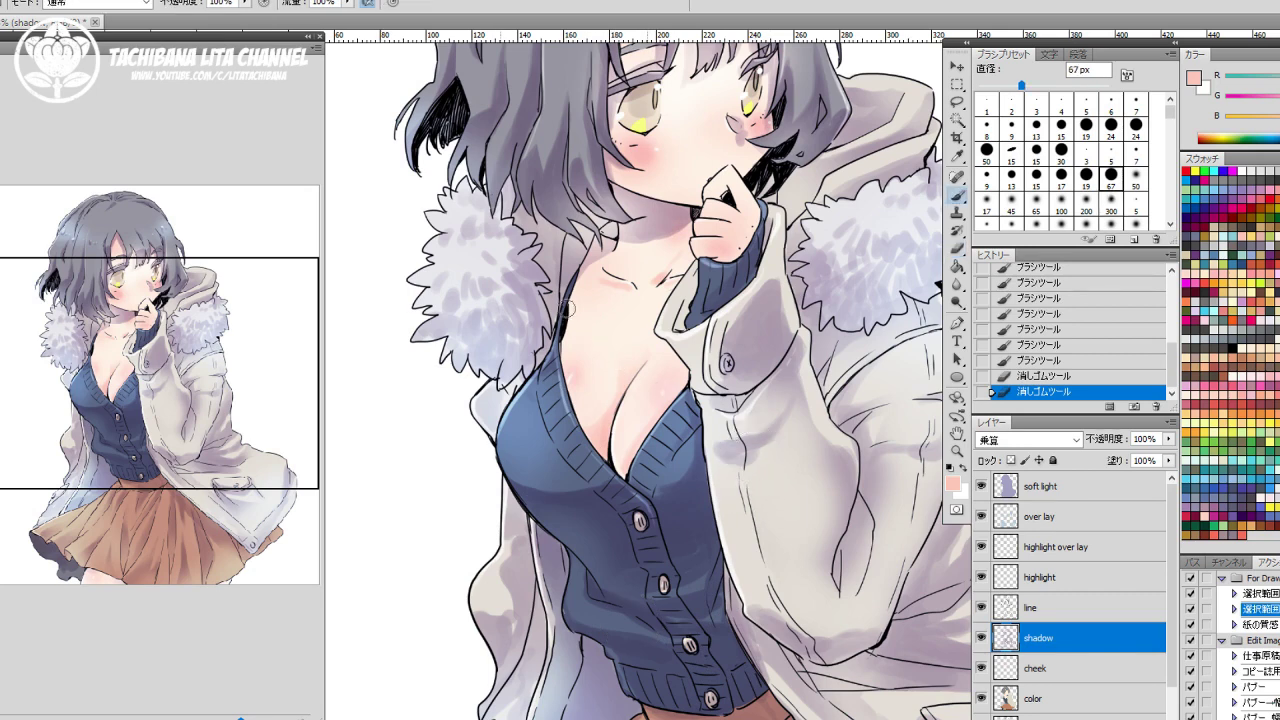
left_click(572, 291)
left_click(574, 296)
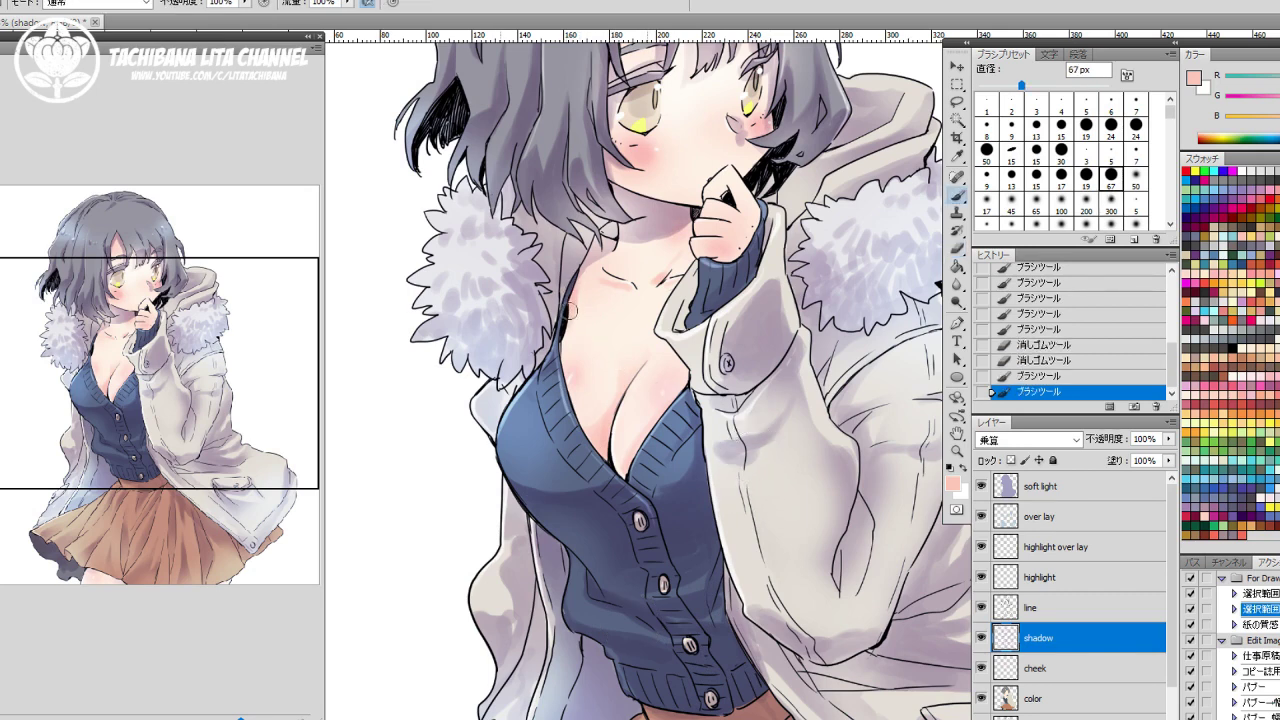
left_click(575, 298)
left_click(576, 299)
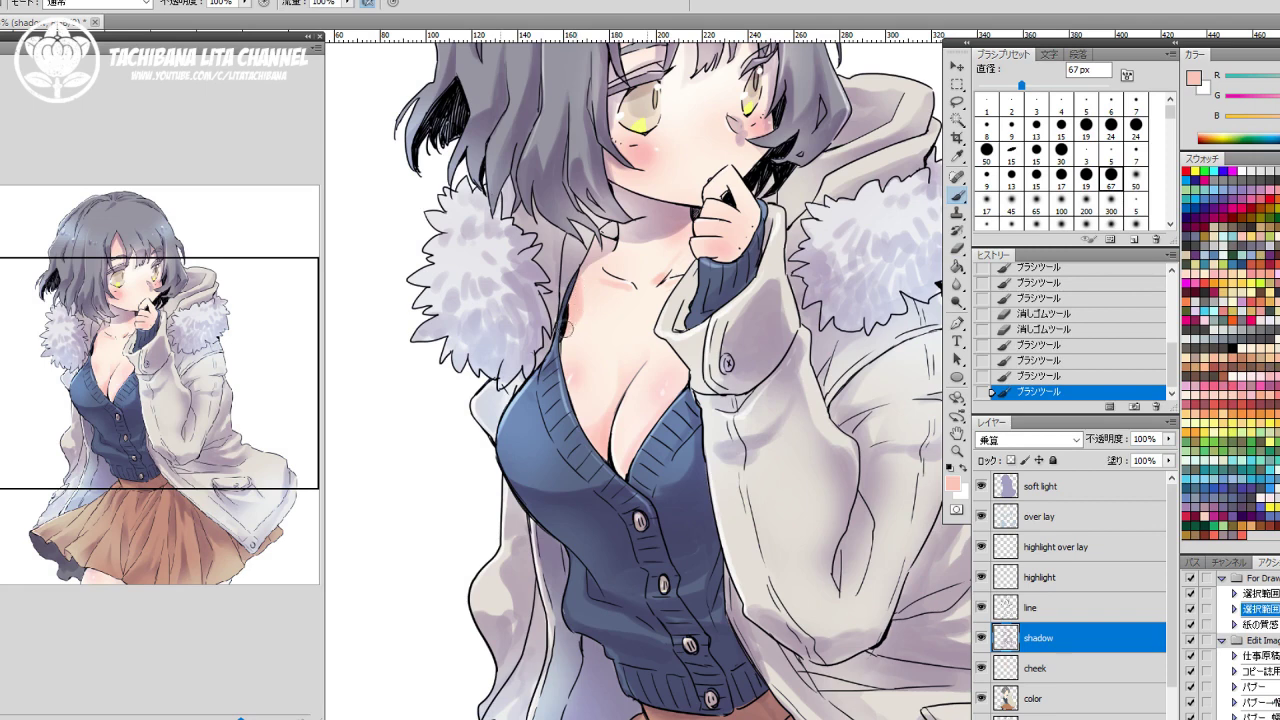
left_click(578, 286)
key("e")
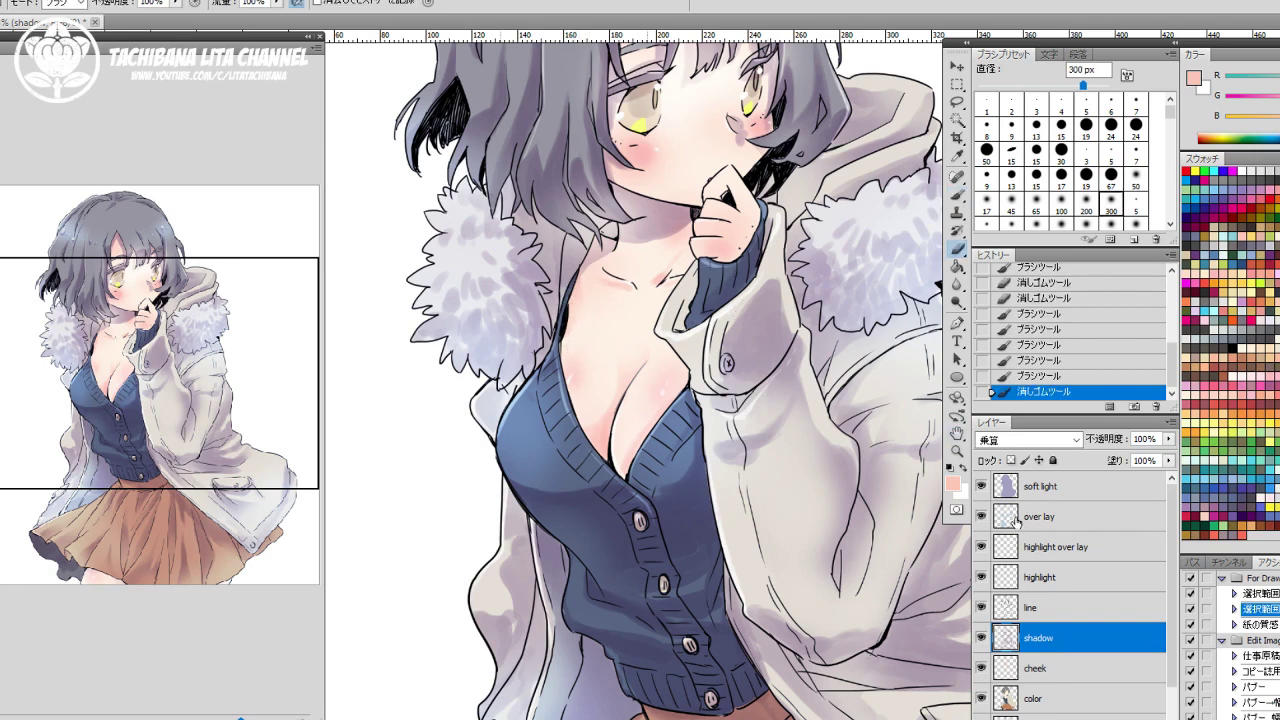
left_click(591, 303)
left_click(600, 302)
left_click(615, 310)
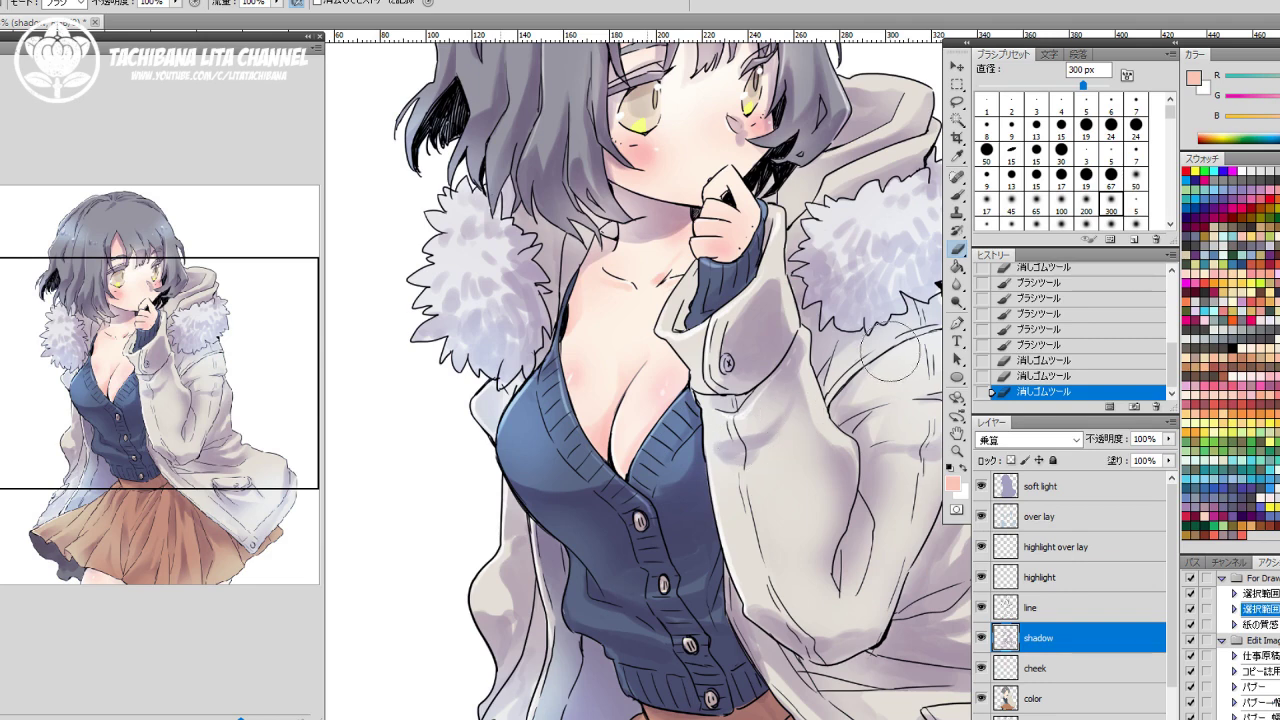
Create a new layer above the shadow layer and set its blend mode to Multiply.
left_click(1134, 719)
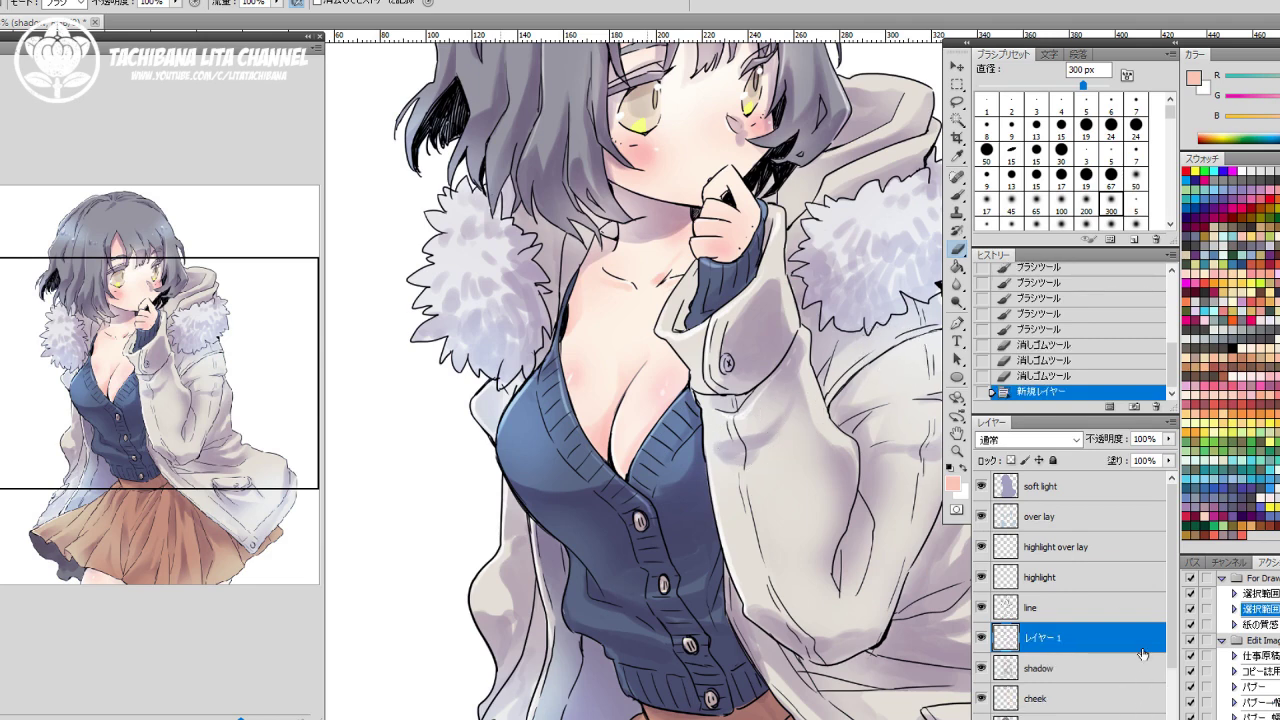
left_click(1018, 440)
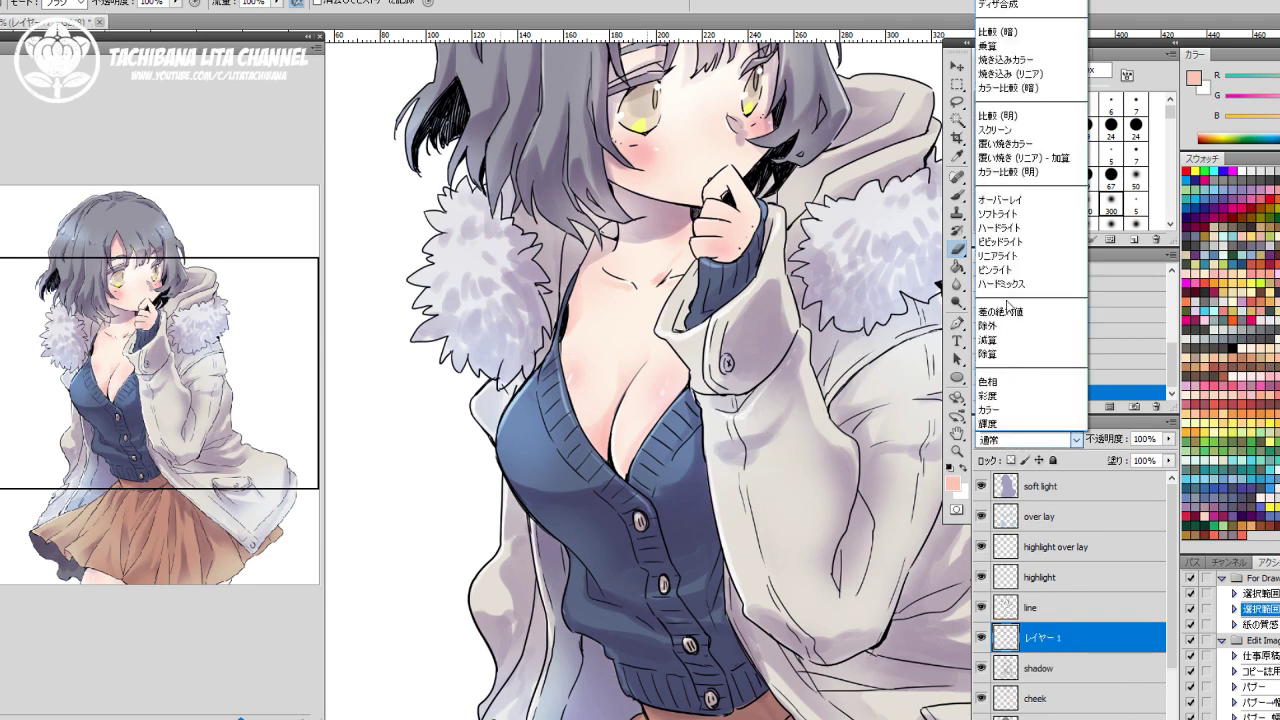
left_click(988, 45)
Paint a pink shadow on the lower chest beside the sleeve on the new Multiply layer and soften it with the 300 px eraser.
key("e")
left_click(636, 420)
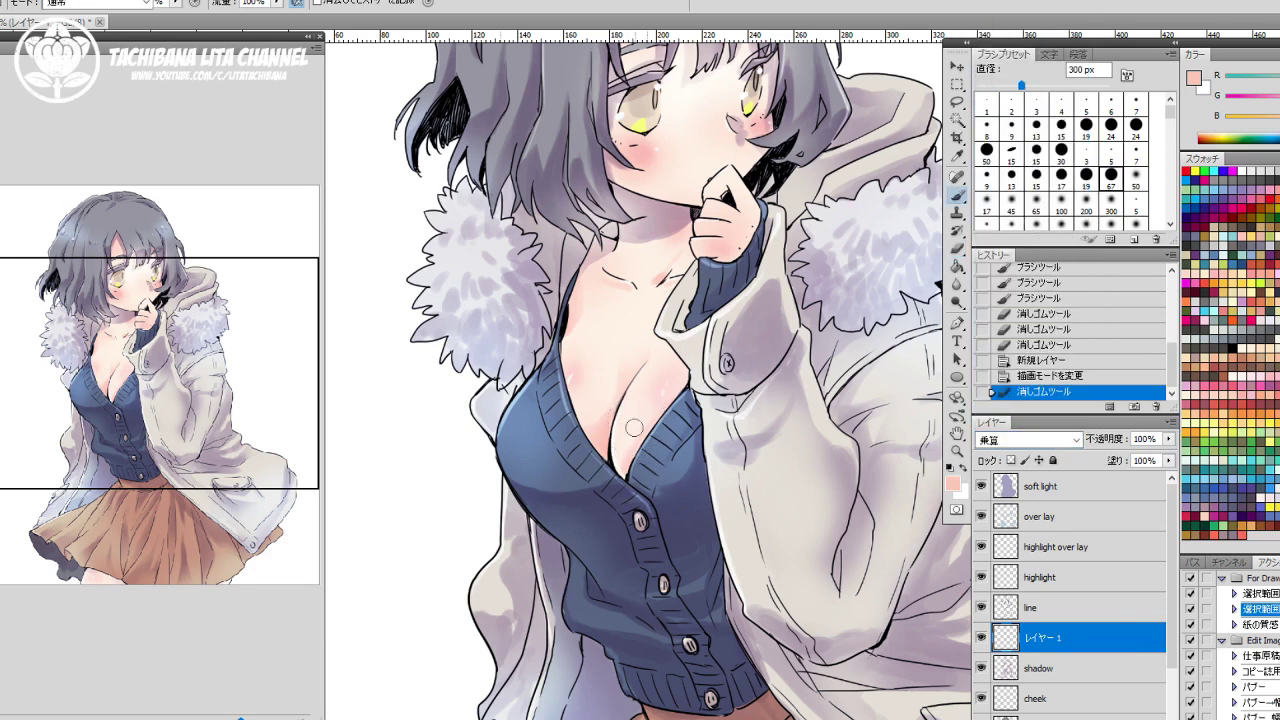
mouse_move(636, 420)
left_mouse_down()
mouse_move(622, 462)
mouse_move(667, 409)
mouse_move(631, 424)
mouse_move(623, 468)
left_mouse_up()
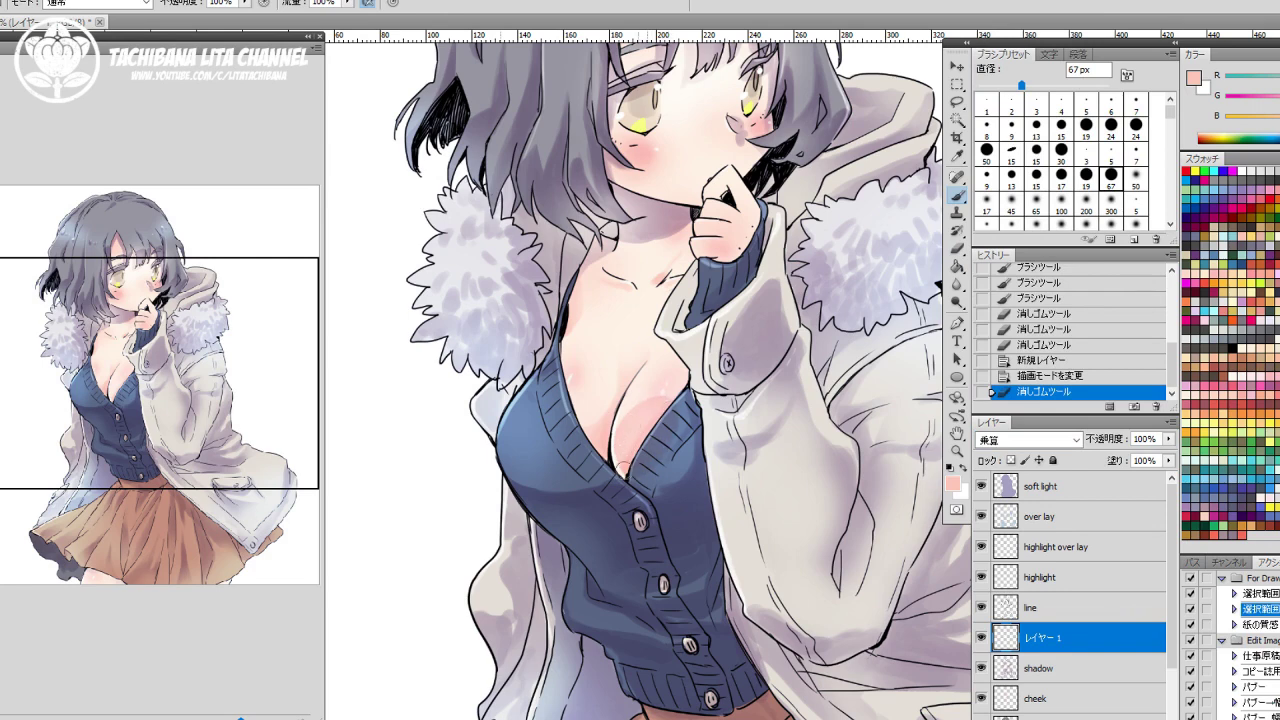
key("b")
left_click(654, 404)
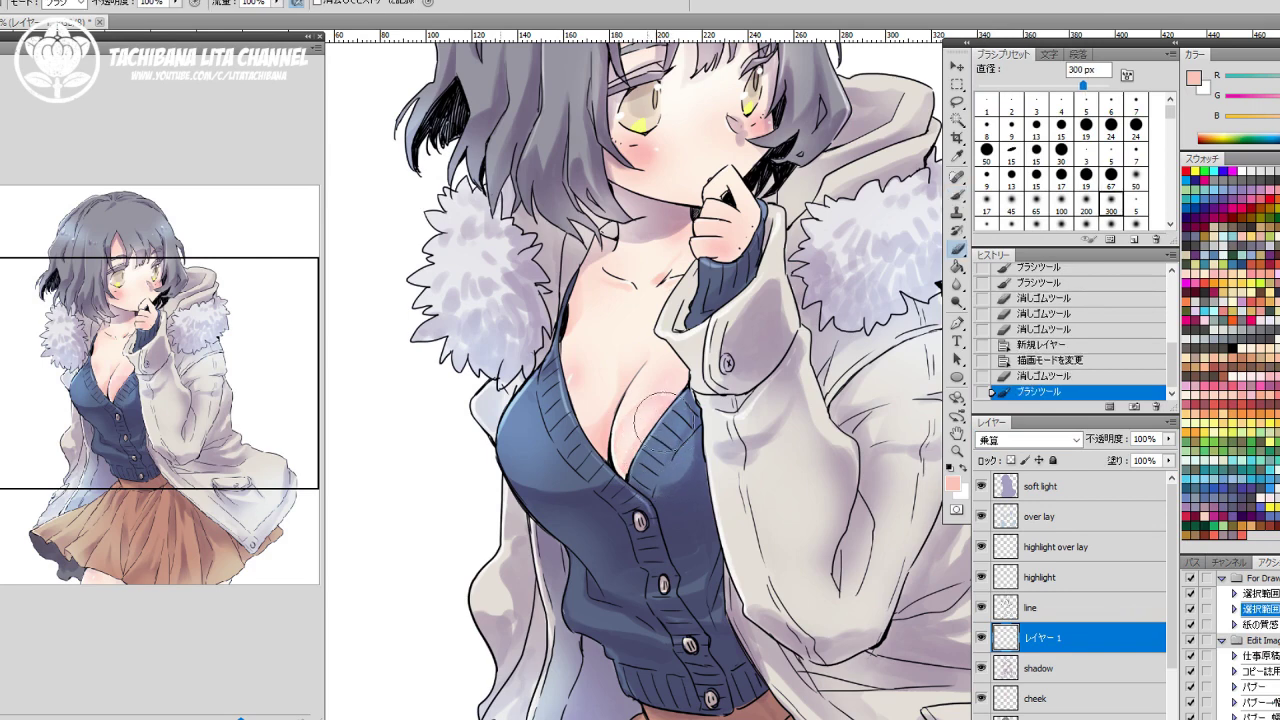
left_click_drag(668, 421, 714, 380)
key("ctrl+z")
mouse_move(650, 436)
left_mouse_down()
mouse_move(688, 401)
mouse_move(673, 398)
mouse_move(666, 470)
mouse_move(649, 459)
mouse_move(715, 420)
left_mouse_up()
key("b")
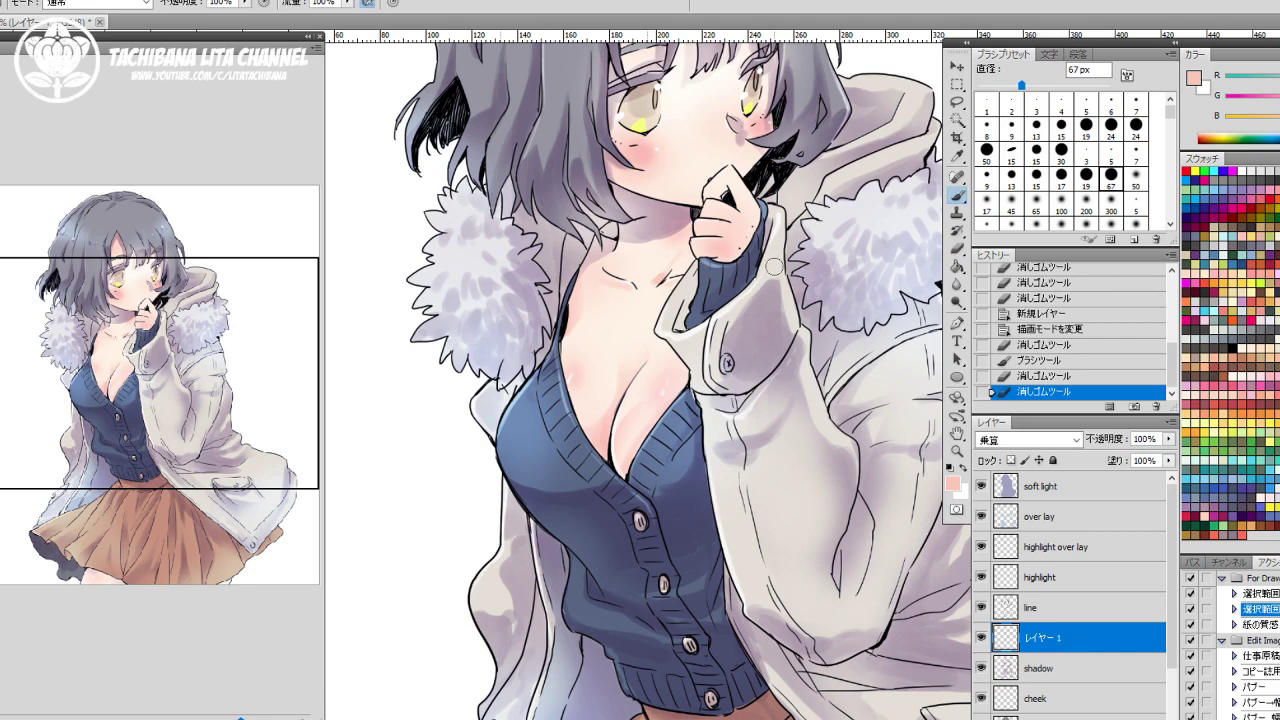
Erase the old shading along the chest line and collarbones on the shadow layer with a hard round eraser at 55 and 81 px.
left_click(1088, 675)
key("e")
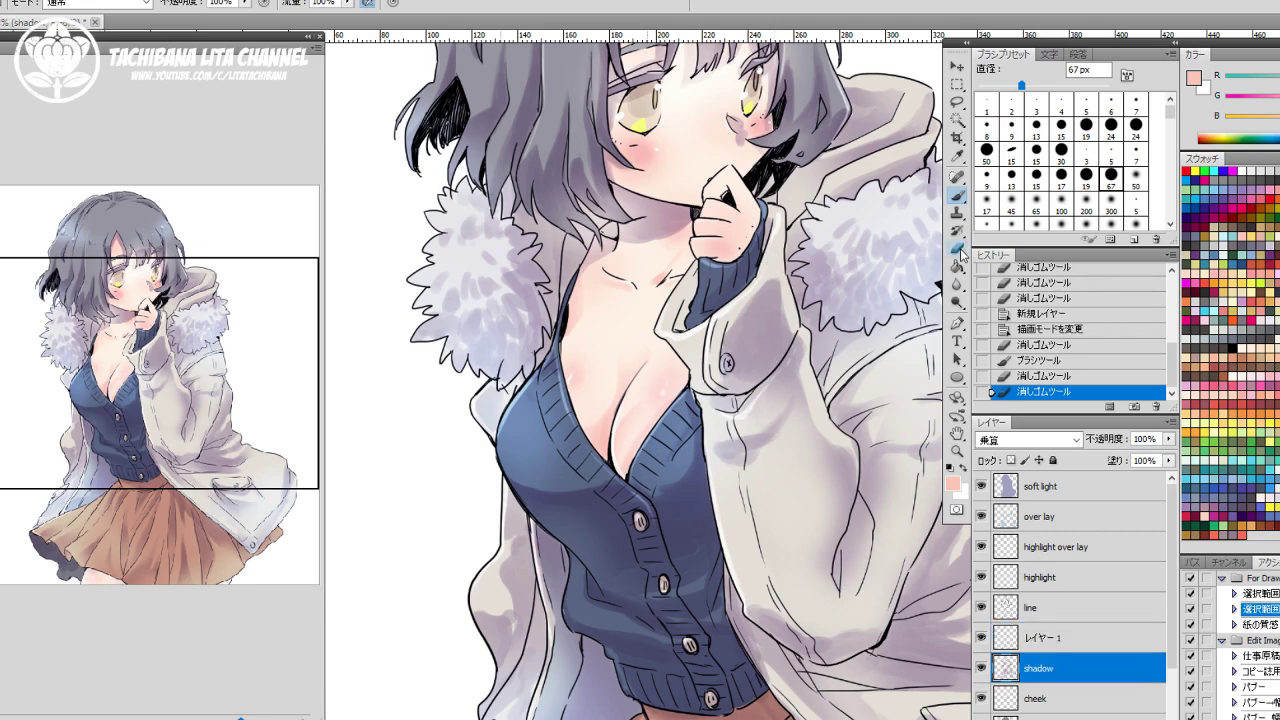
left_click(1111, 124)
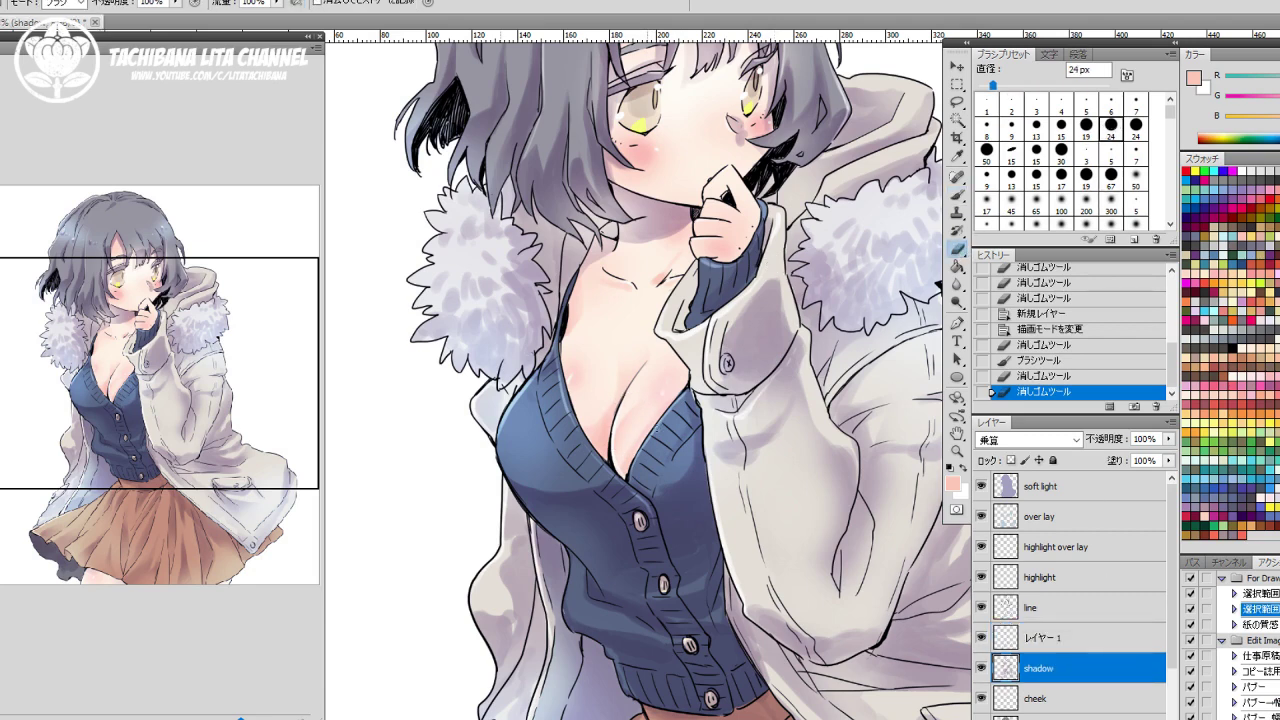
left_click_drag(993, 86, 1013, 86)
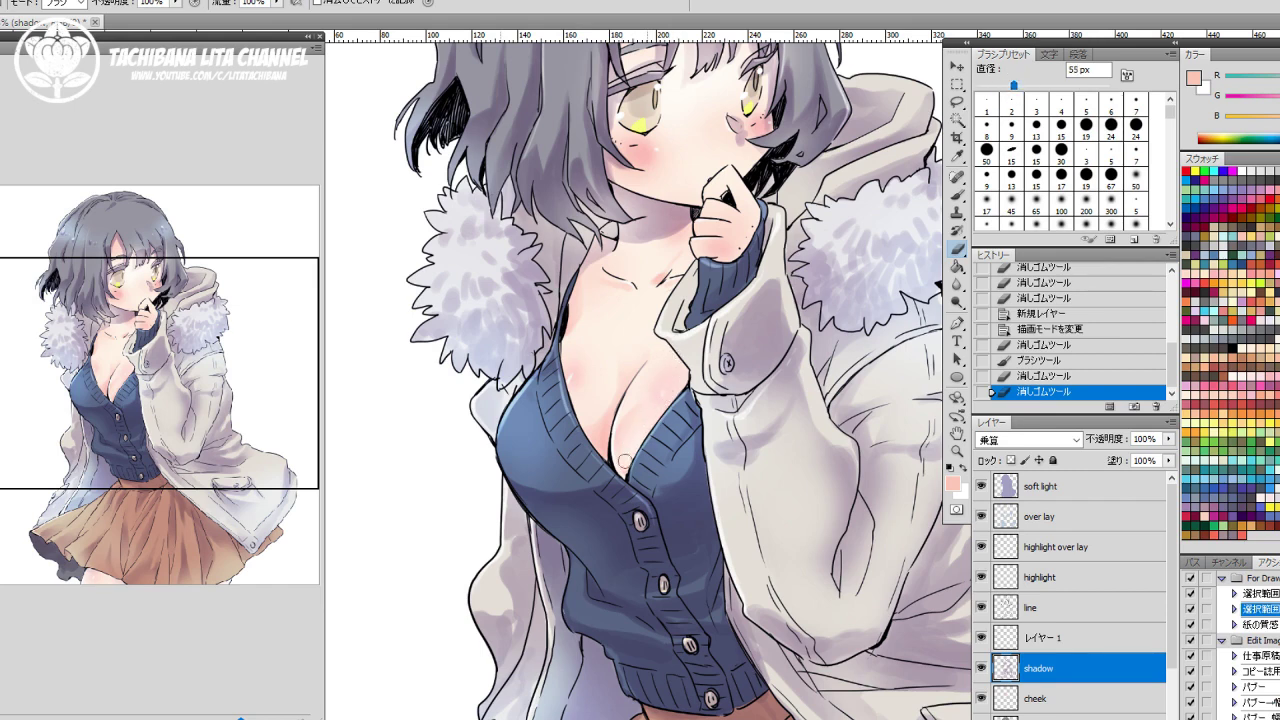
left_click(622, 470)
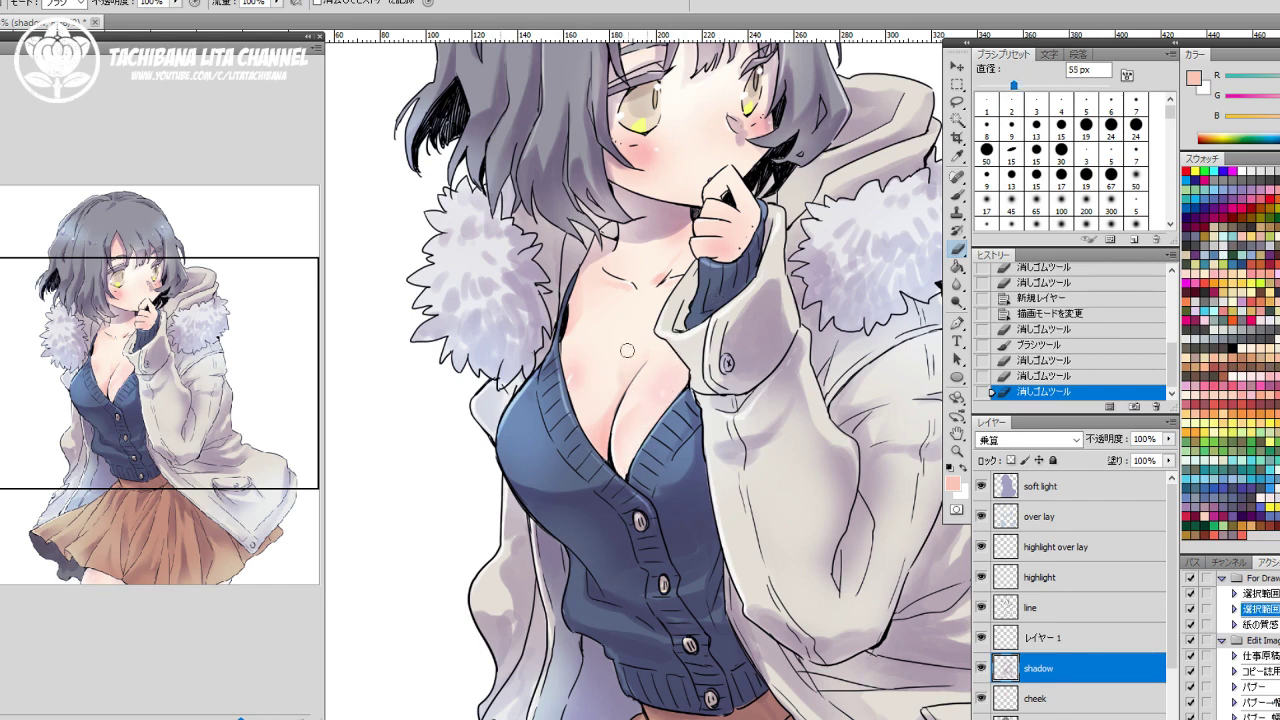
left_click(1031, 86)
mouse_move(622, 400)
left_mouse_down()
mouse_move(594, 431)
mouse_move(605, 450)
left_mouse_up()
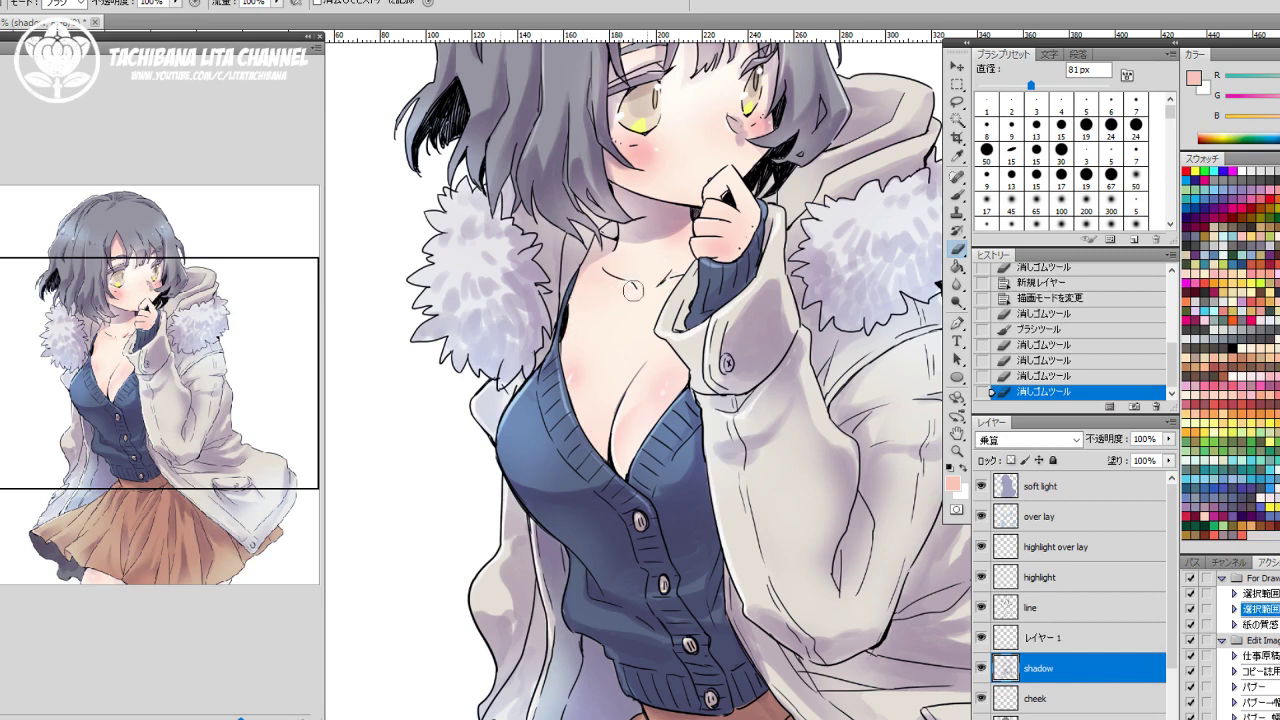
left_click(607, 280)
Paint a light pink shadow beside the chest line on the unnamed Multiply layer above shadow, using the hard 67 px brush.
key("b")
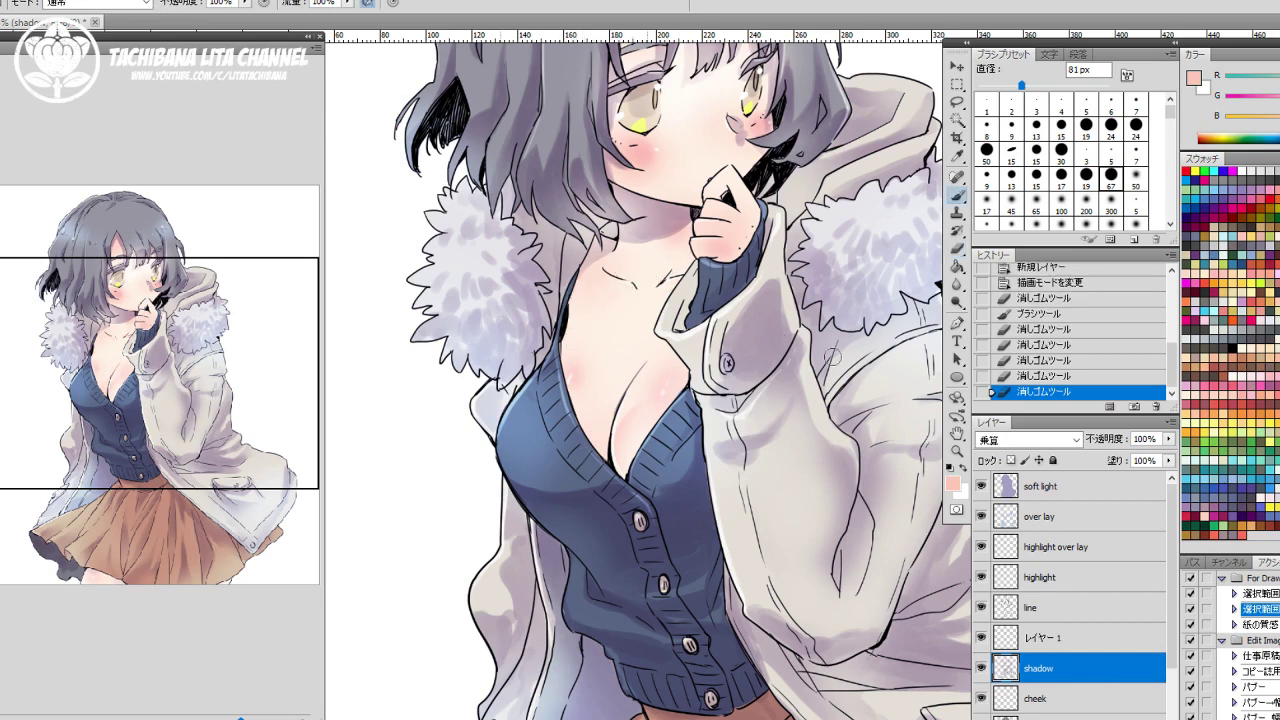
left_click(1058, 637)
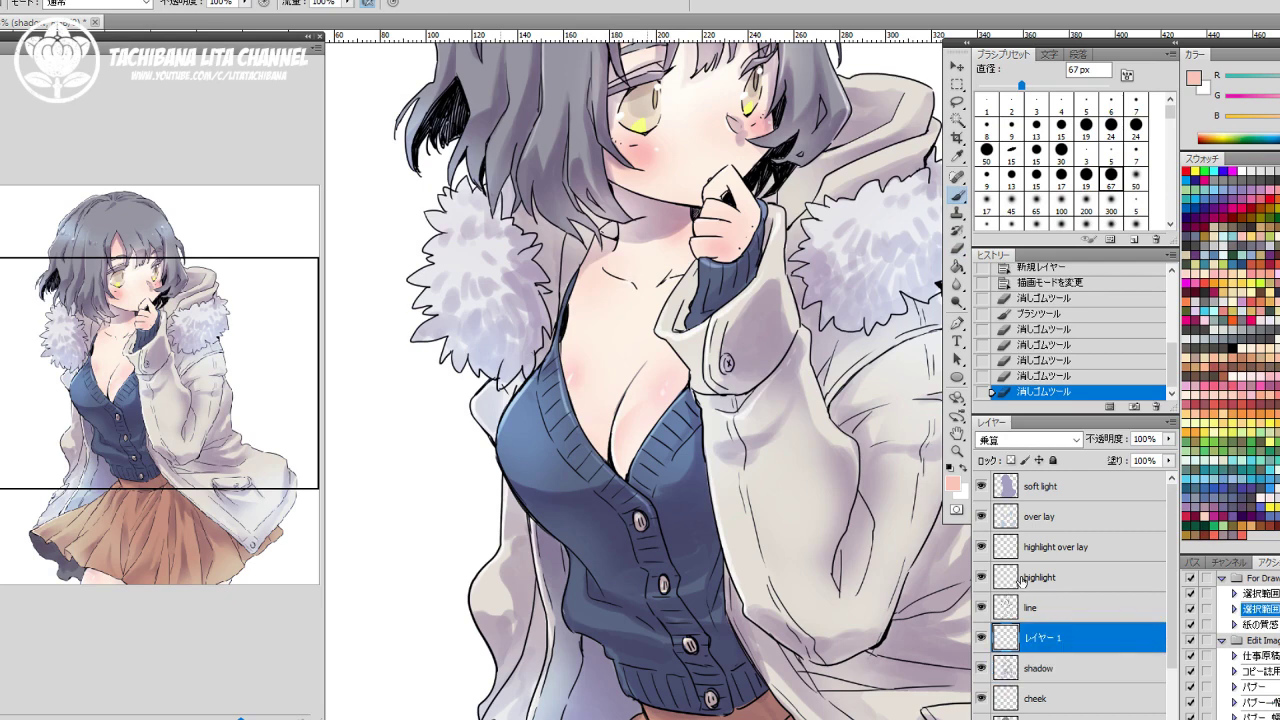
left_click(591, 430)
left_click(593, 428)
left_click(596, 426)
left_click(600, 424)
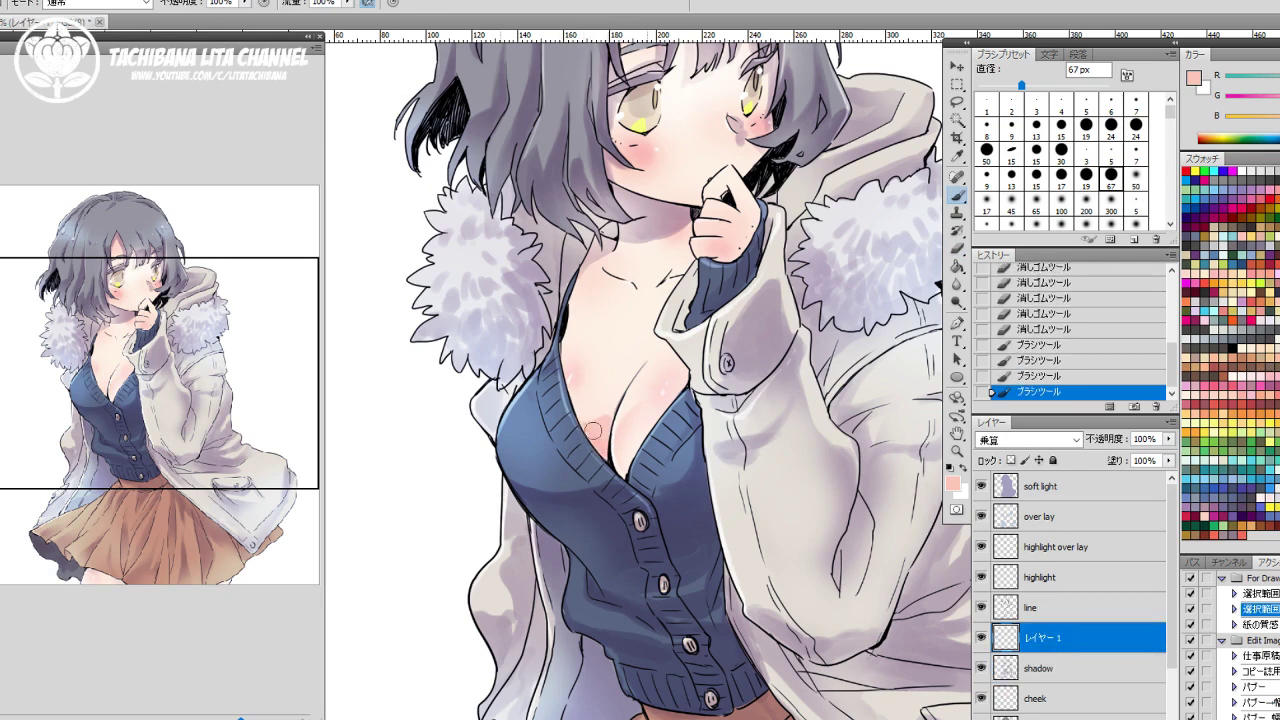
left_click(611, 408)
left_click(616, 398)
left_click(620, 394)
left_click(618, 392)
left_click(617, 395)
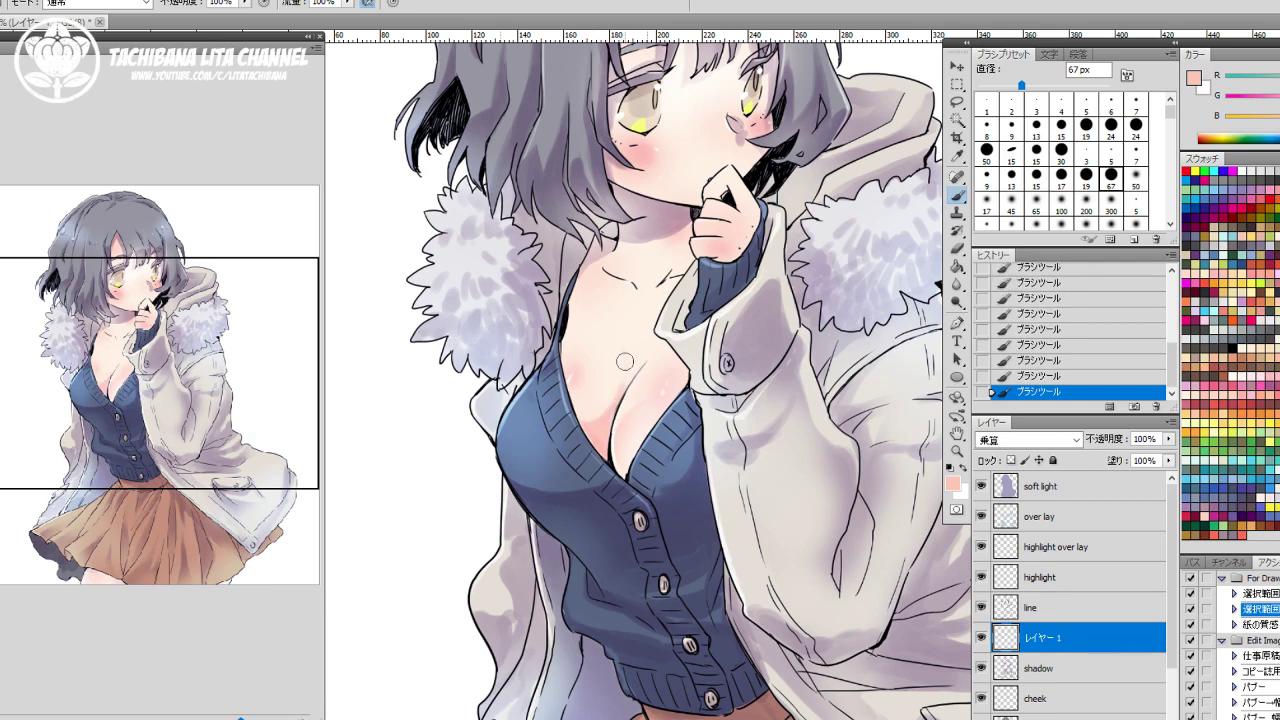
Choose a deeper salmon swatch and paint shadows on both sides of the chest line down to the cardigan's neckline.
left_click(1265, 268)
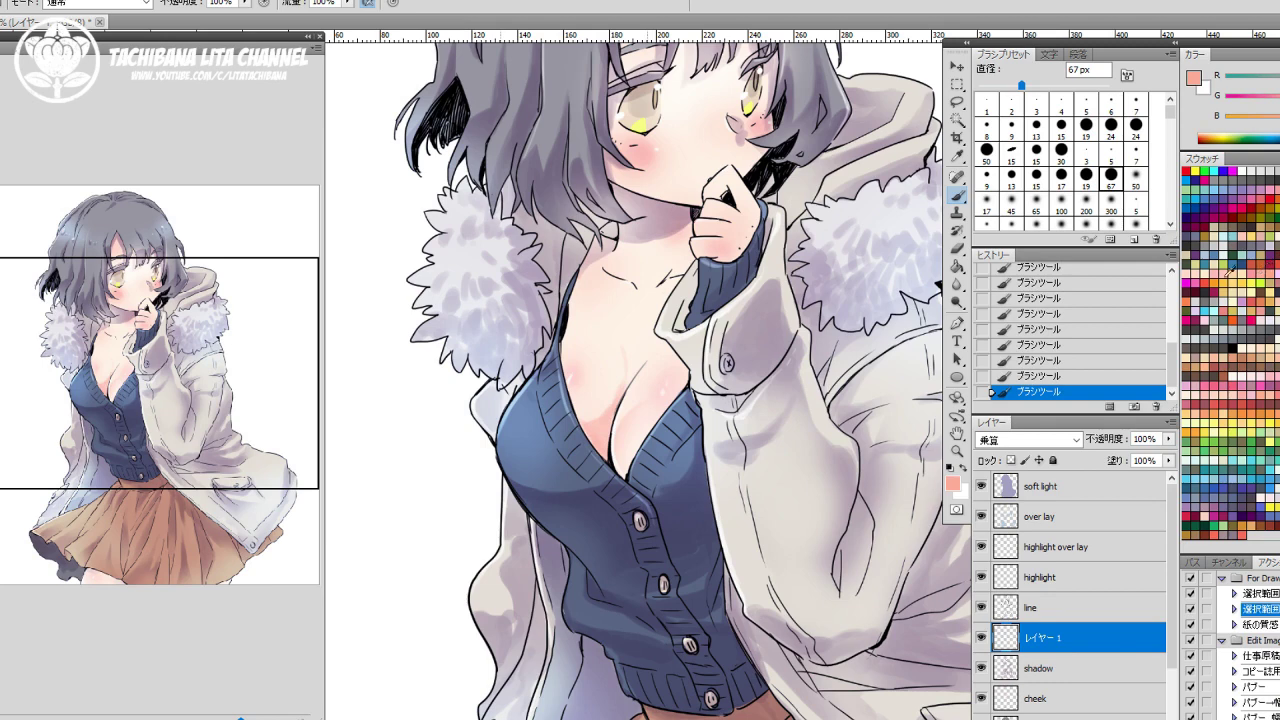
left_click(1221, 268)
left_click(1258, 270)
mouse_move(626, 359)
left_mouse_down()
mouse_move(627, 374)
mouse_move(644, 356)
mouse_move(634, 373)
mouse_move(650, 353)
mouse_move(628, 364)
mouse_move(630, 352)
mouse_move(626, 390)
mouse_move(593, 426)
mouse_move(602, 418)
mouse_move(602, 450)
mouse_move(565, 368)
left_mouse_up()
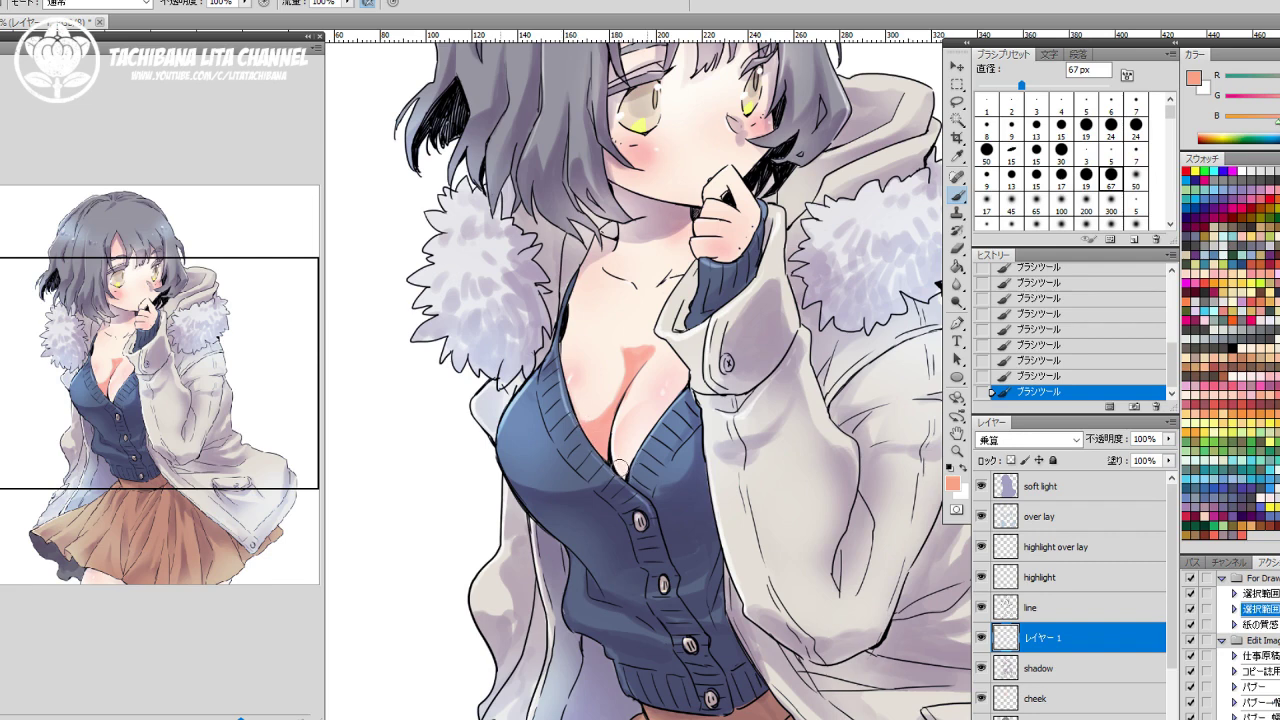
left_click_drag(622, 460, 640, 403)
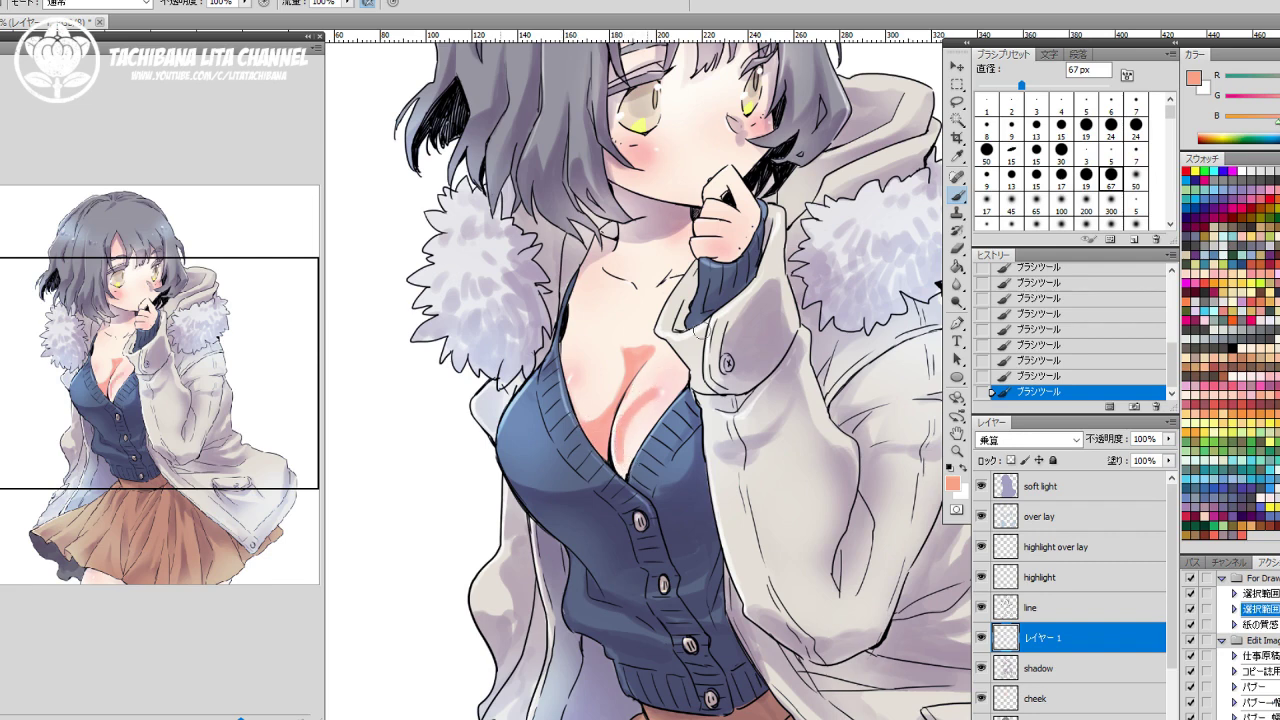
mouse_move(650, 398)
left_mouse_down()
mouse_move(627, 455)
mouse_move(662, 400)
left_mouse_up()
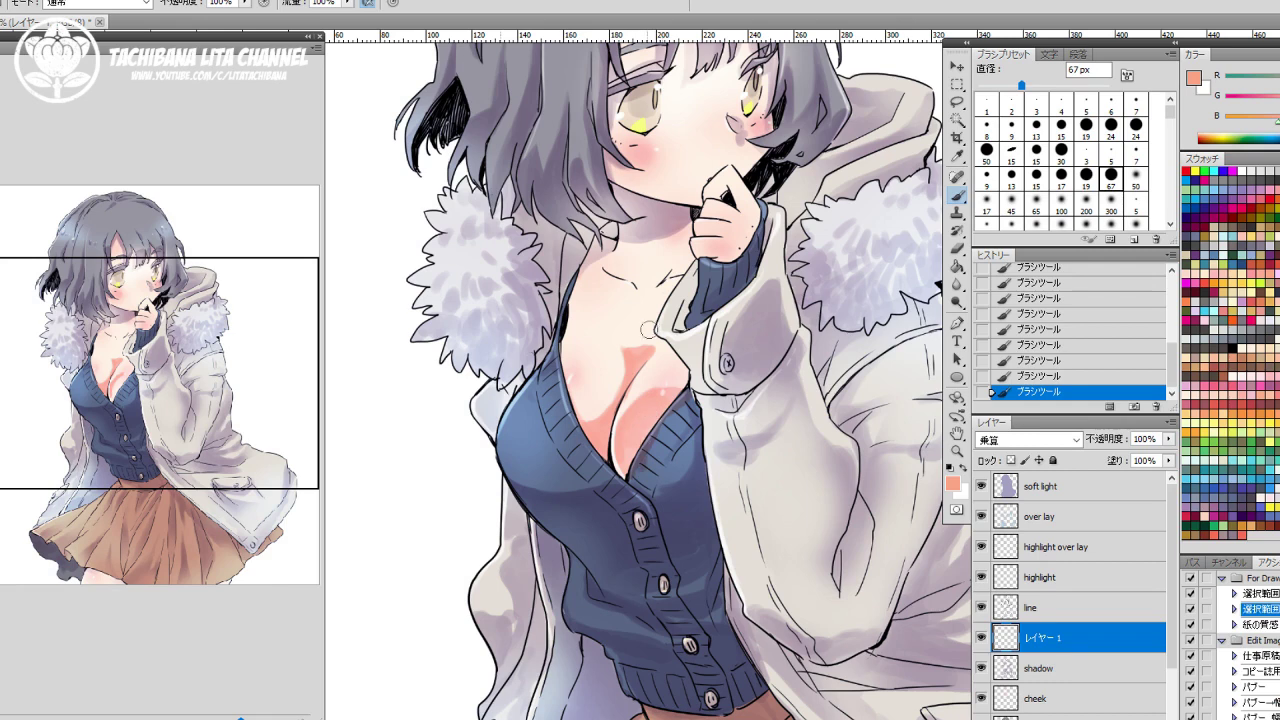
Paint salmon shadows on the skin beside the cardigan's shoulder edge, at the collarbones and under the chin.
left_click_drag(577, 279, 568, 339)
left_click_drag(576, 288, 568, 330)
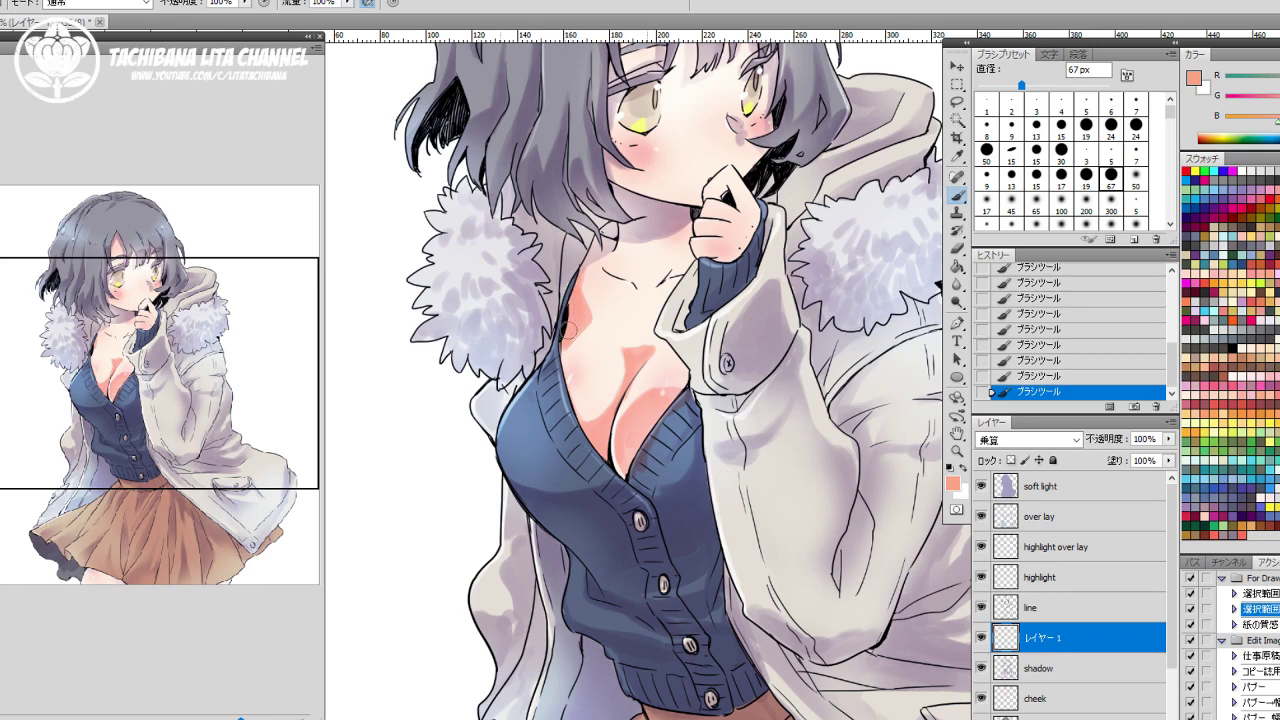
left_click_drag(616, 283, 675, 282)
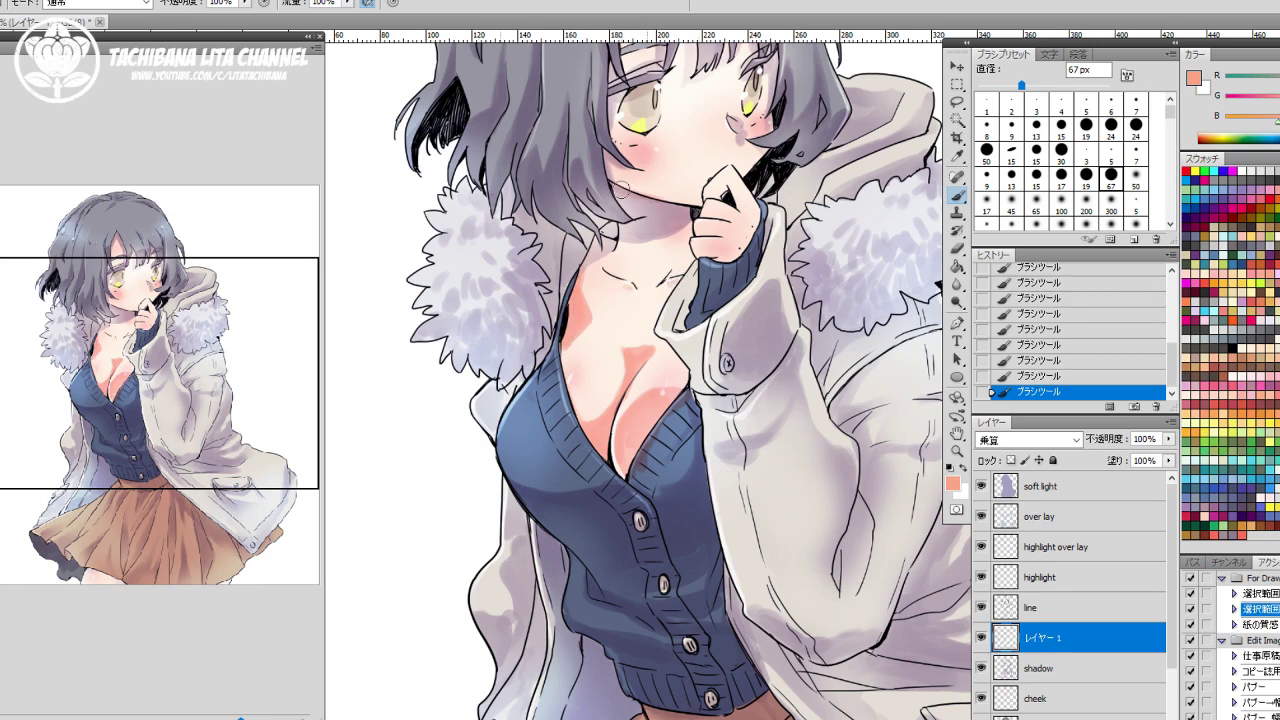
mouse_move(621, 190)
left_mouse_down()
mouse_move(680, 205)
mouse_move(667, 206)
left_mouse_up()
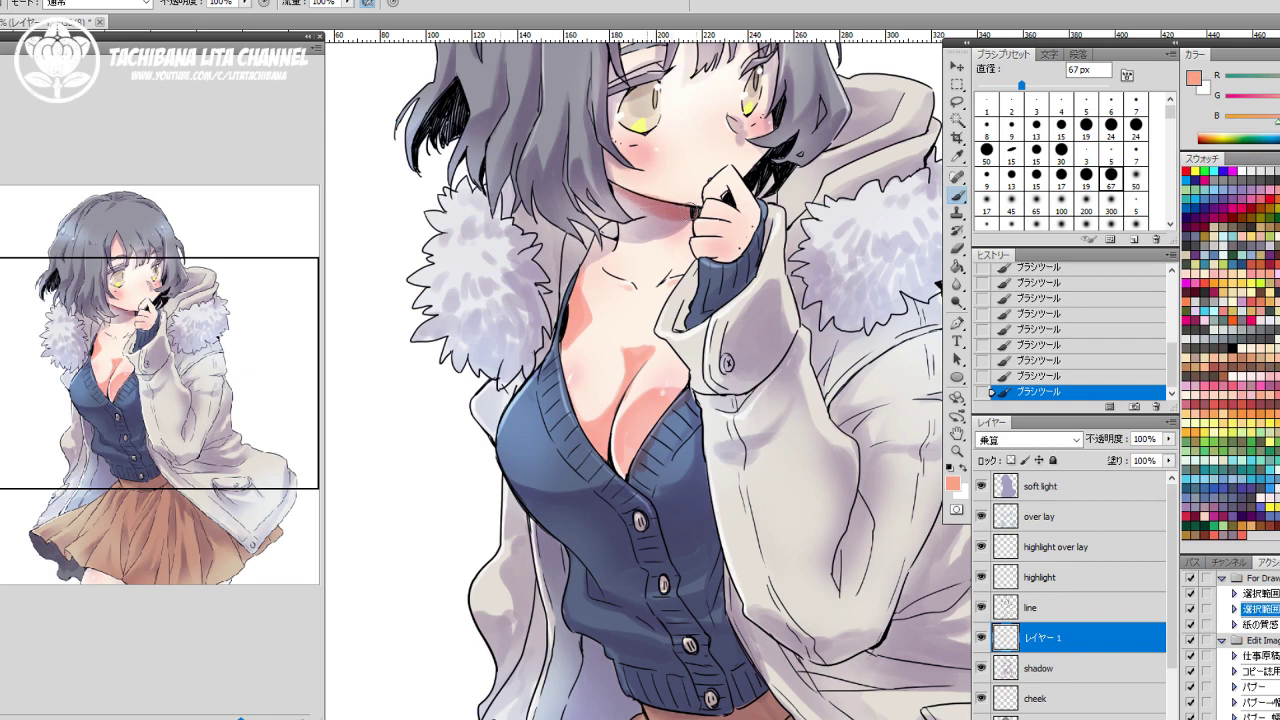
Soften the salmon shadows on the neck, shoulder edge and chest with the soft 200 px eraser.
key("e")
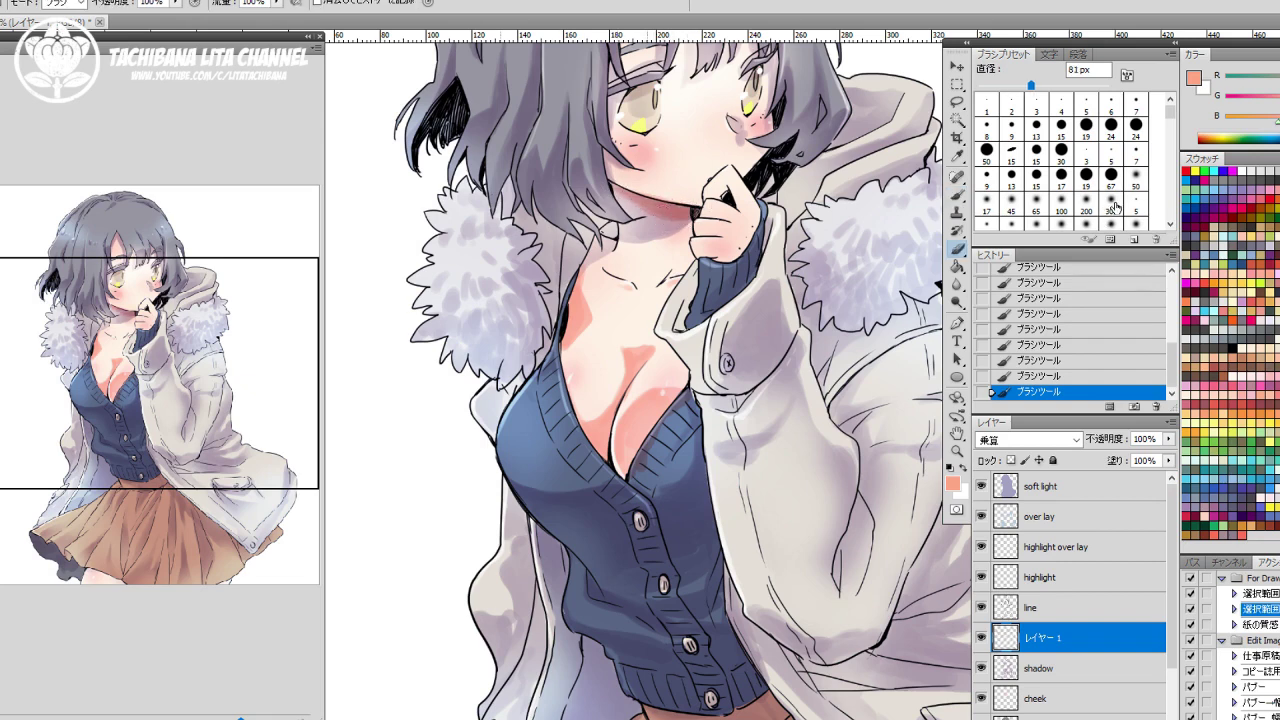
left_click(1113, 207)
left_click(1084, 204)
left_click_drag(706, 230, 654, 226)
mouse_move(586, 267)
left_mouse_down()
mouse_move(587, 334)
mouse_move(602, 300)
left_mouse_up()
mouse_move(636, 341)
left_mouse_down()
mouse_move(590, 428)
mouse_move(636, 394)
mouse_move(652, 430)
mouse_move(640, 460)
mouse_move(648, 440)
left_mouse_up()
mouse_move(665, 384)
left_mouse_down()
mouse_move(618, 401)
mouse_move(660, 372)
mouse_move(644, 386)
mouse_move(690, 384)
mouse_move(668, 432)
left_mouse_up()
mouse_move(628, 462)
left_mouse_down()
mouse_move(640, 490)
mouse_move(637, 422)
mouse_move(630, 490)
left_mouse_up()
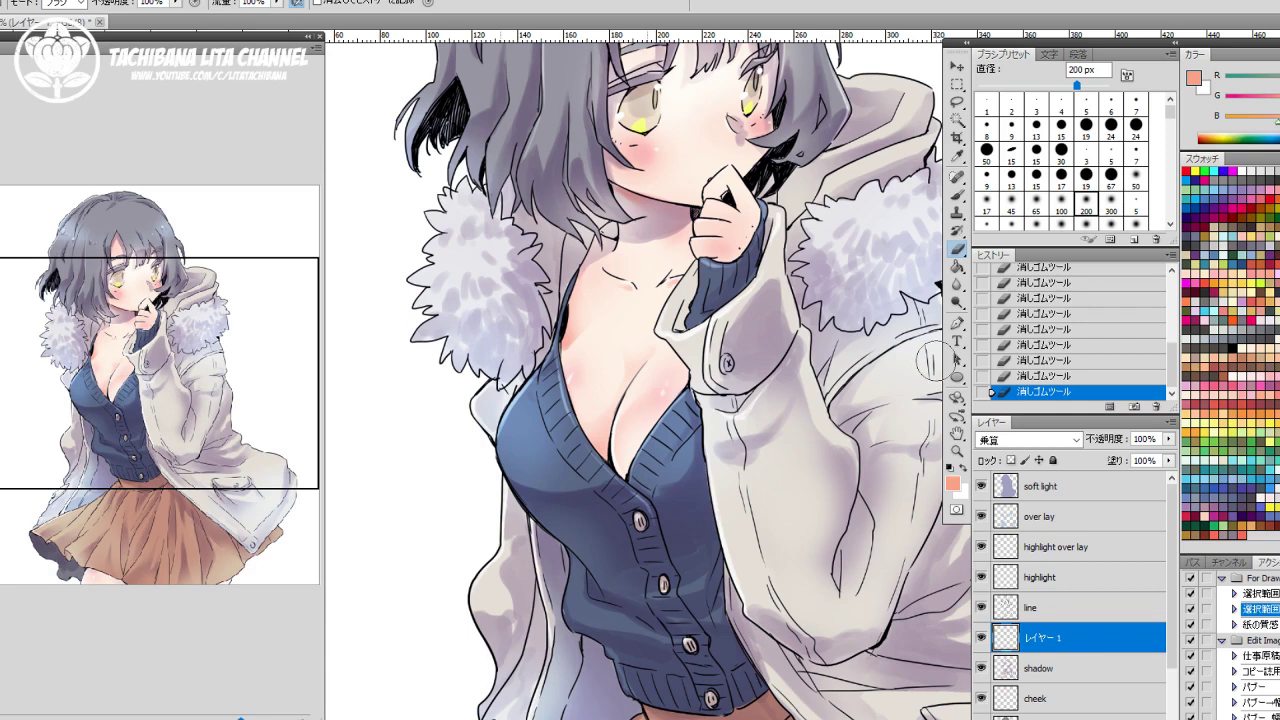
left_click_drag(564, 325, 571, 304)
Set the foreground colour to white for the brush and rename the new Multiply layer to "shadow 2".
left_click_drag(784, 220, 723, 346)
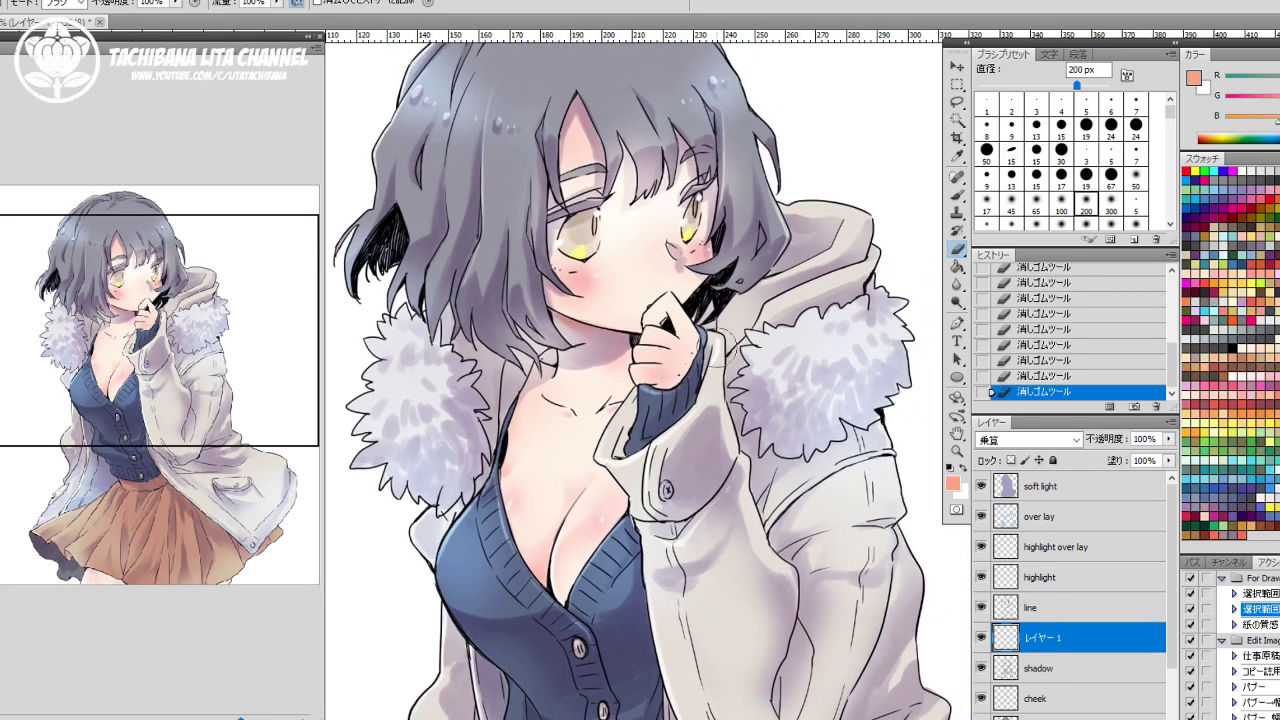
key("b")
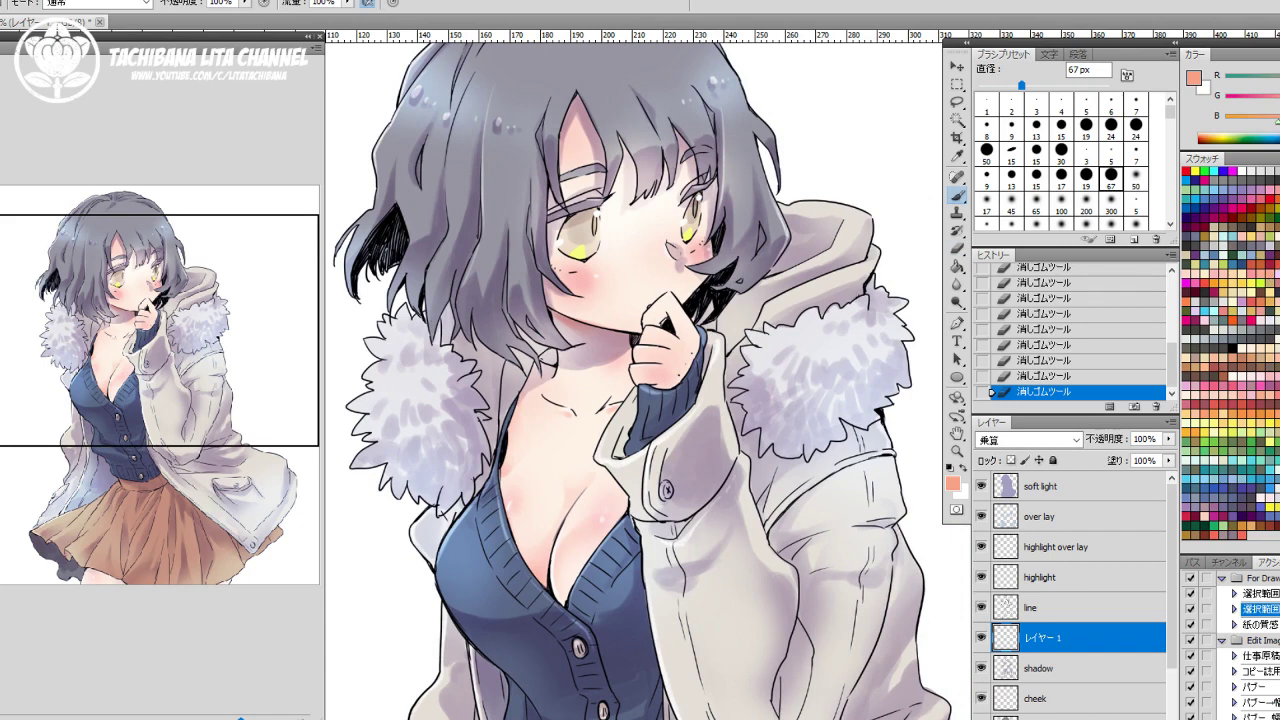
left_click(1237, 171)
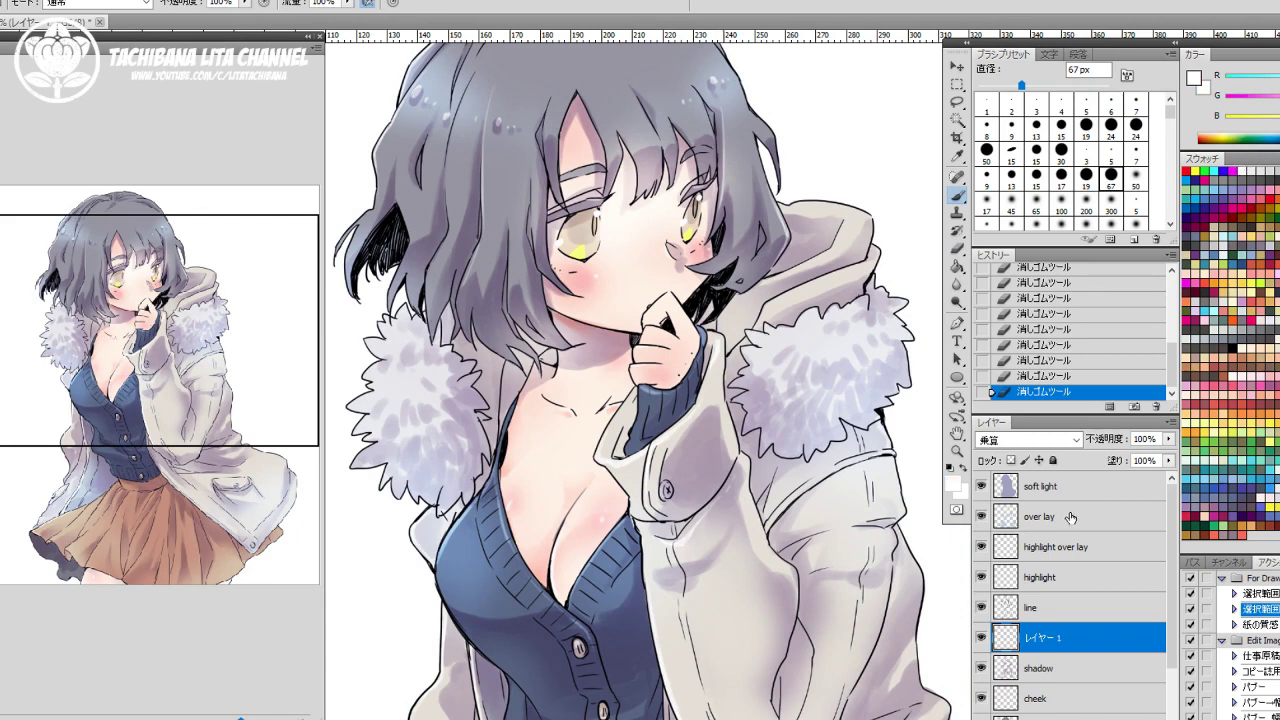
double_click(1041, 639)
type("shadow 2")
key("Return")
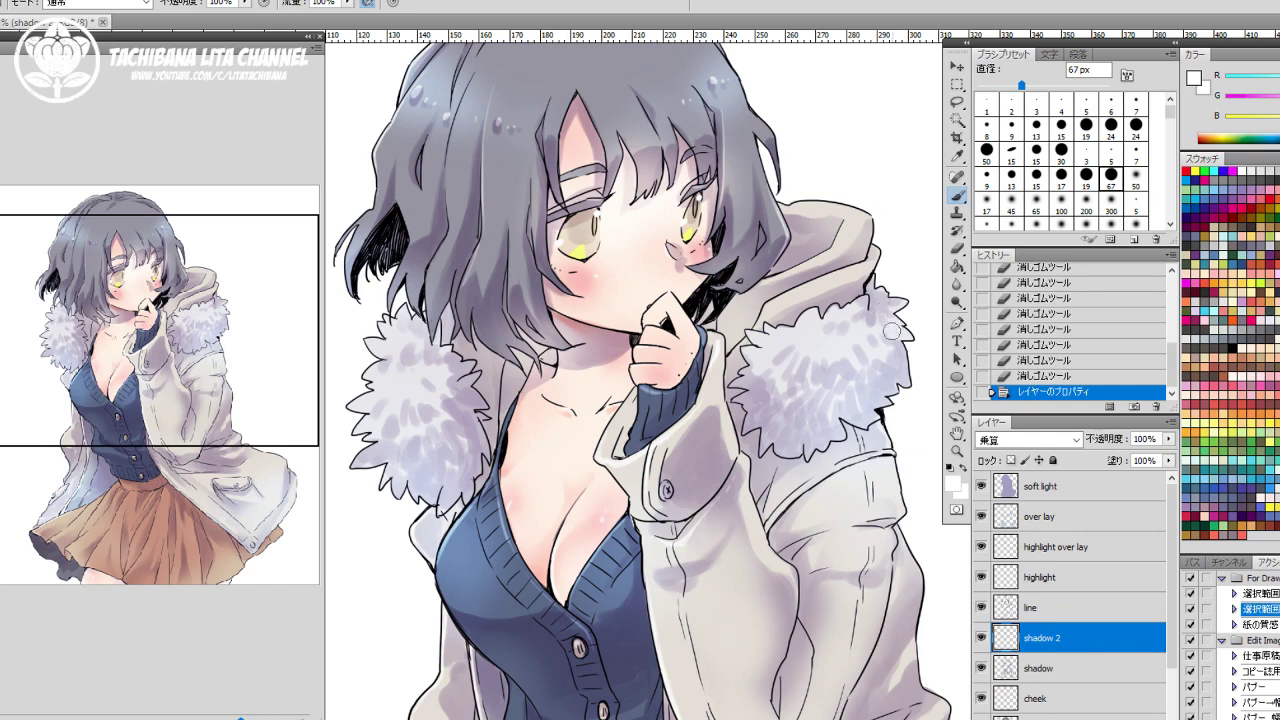
Paint white highlights on the fur trim below the hood on the highlight over lay layer with the 67 px brush.
left_click(1068, 538)
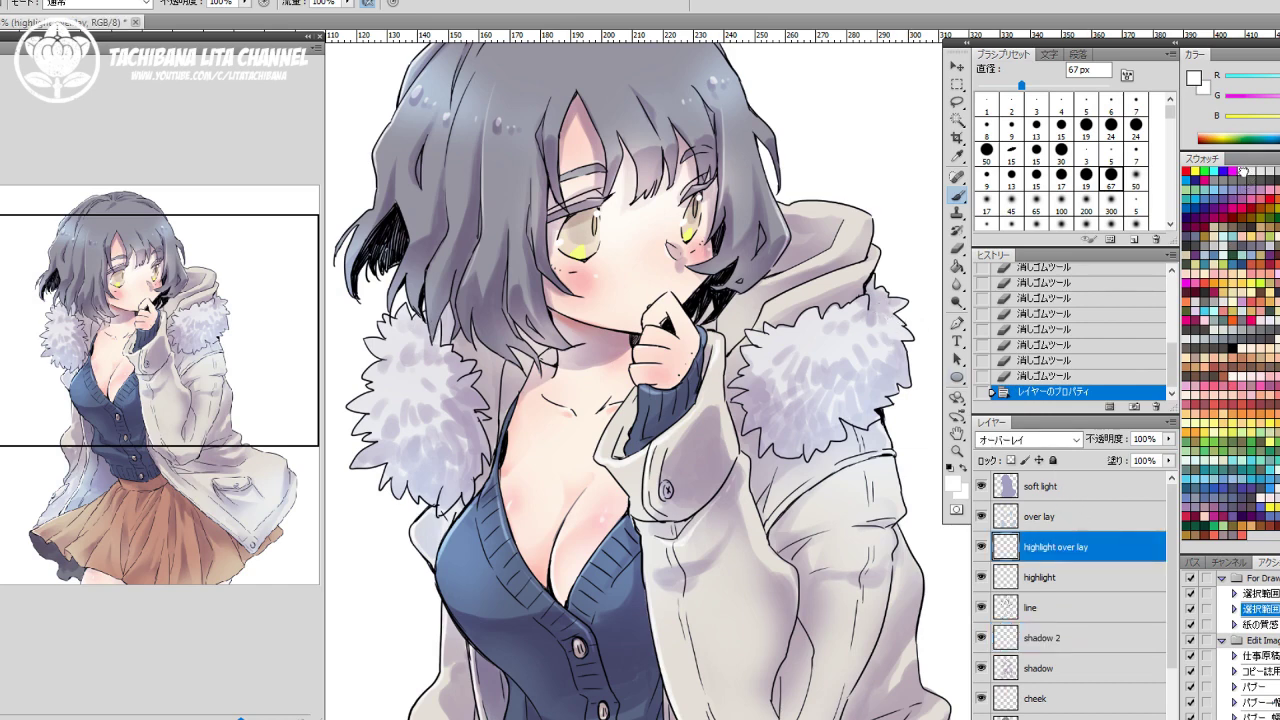
left_click(1061, 180)
left_click_drag(786, 332, 811, 351)
left_click_drag(822, 346, 821, 354)
left_click(1102, 179)
mouse_move(815, 308)
left_mouse_down()
mouse_move(798, 348)
mouse_move(832, 349)
left_mouse_up()
left_click_drag(849, 325, 842, 346)
mouse_move(862, 322)
left_mouse_down()
mouse_move(859, 338)
mouse_move(882, 334)
left_mouse_up()
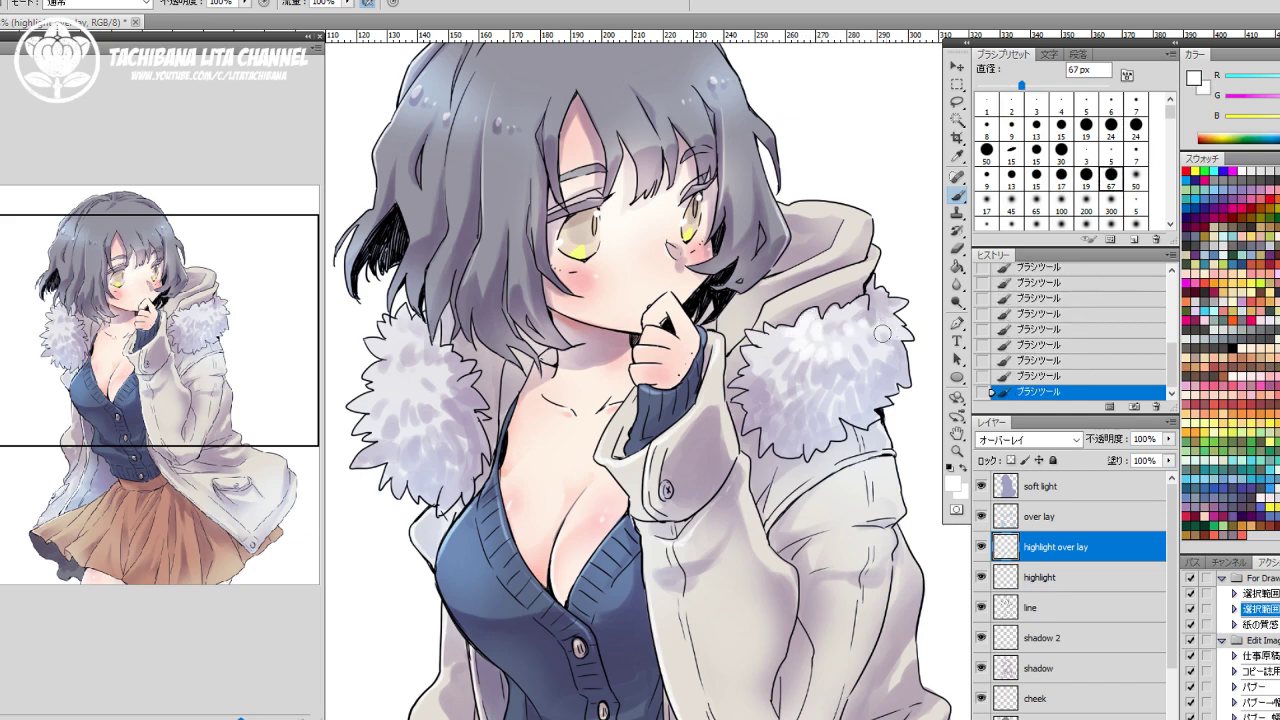
Add white highlights to the fur trim on the opposite side of the coat and touch up the trim below the hood.
left_click_drag(399, 334, 397, 362)
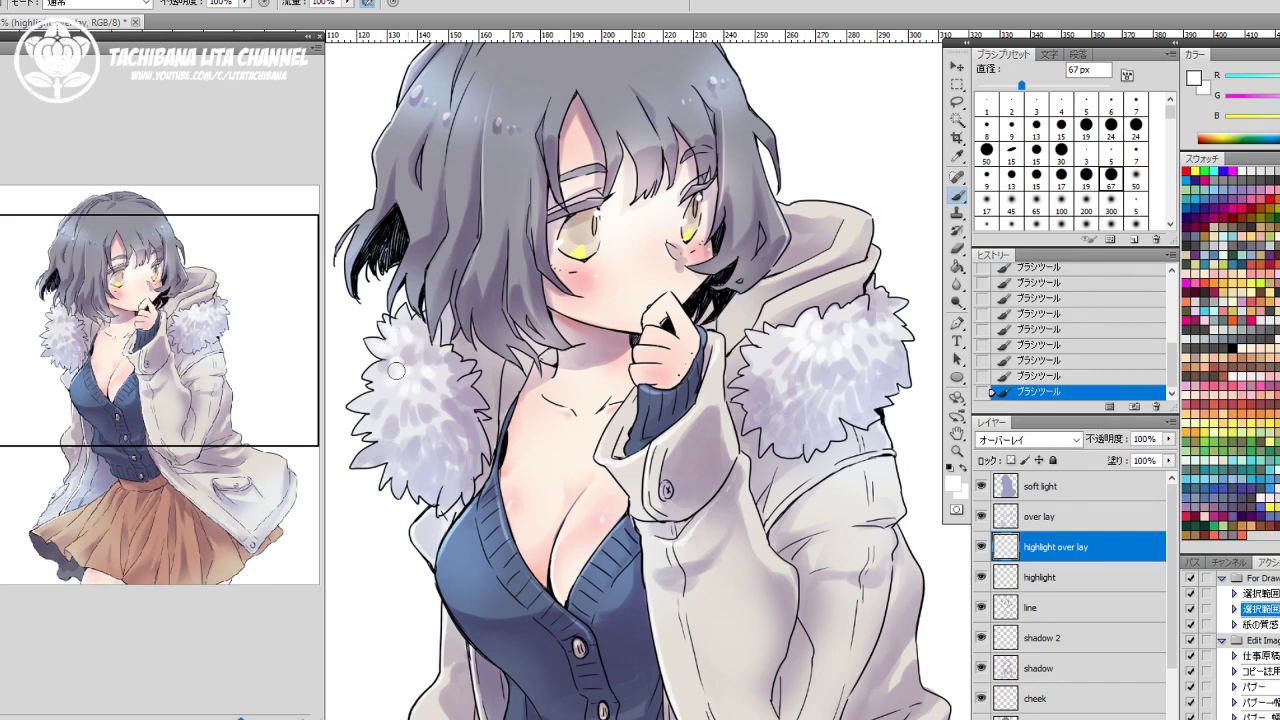
mouse_move(429, 364)
left_mouse_down()
mouse_move(411, 355)
mouse_move(410, 333)
mouse_move(417, 375)
left_mouse_up()
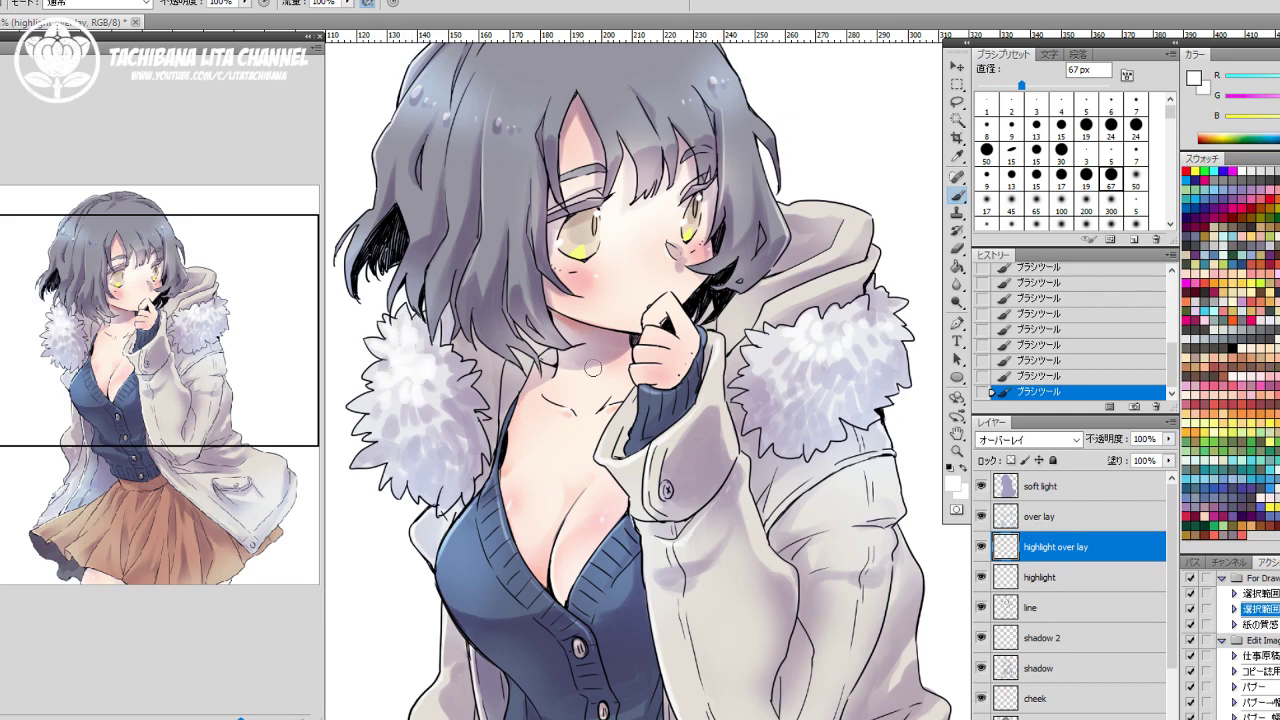
mouse_move(768, 340)
left_mouse_down()
mouse_move(754, 340)
mouse_move(776, 357)
mouse_move(772, 334)
left_mouse_up()
Compare the illustration with and without the soft light tint, and refill the soft light layer with a blue-grey swatch using the Paint Bucket.
left_click(199, 718)
left_click(199, 718)
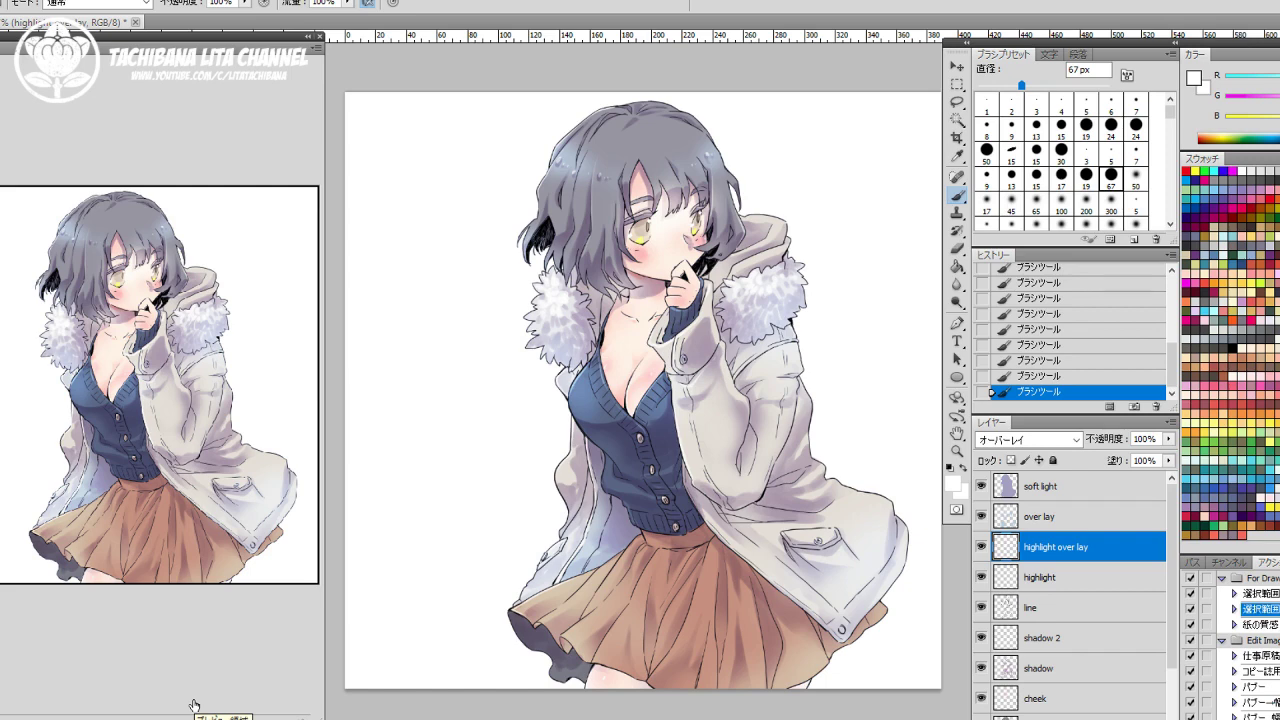
left_click(981, 486)
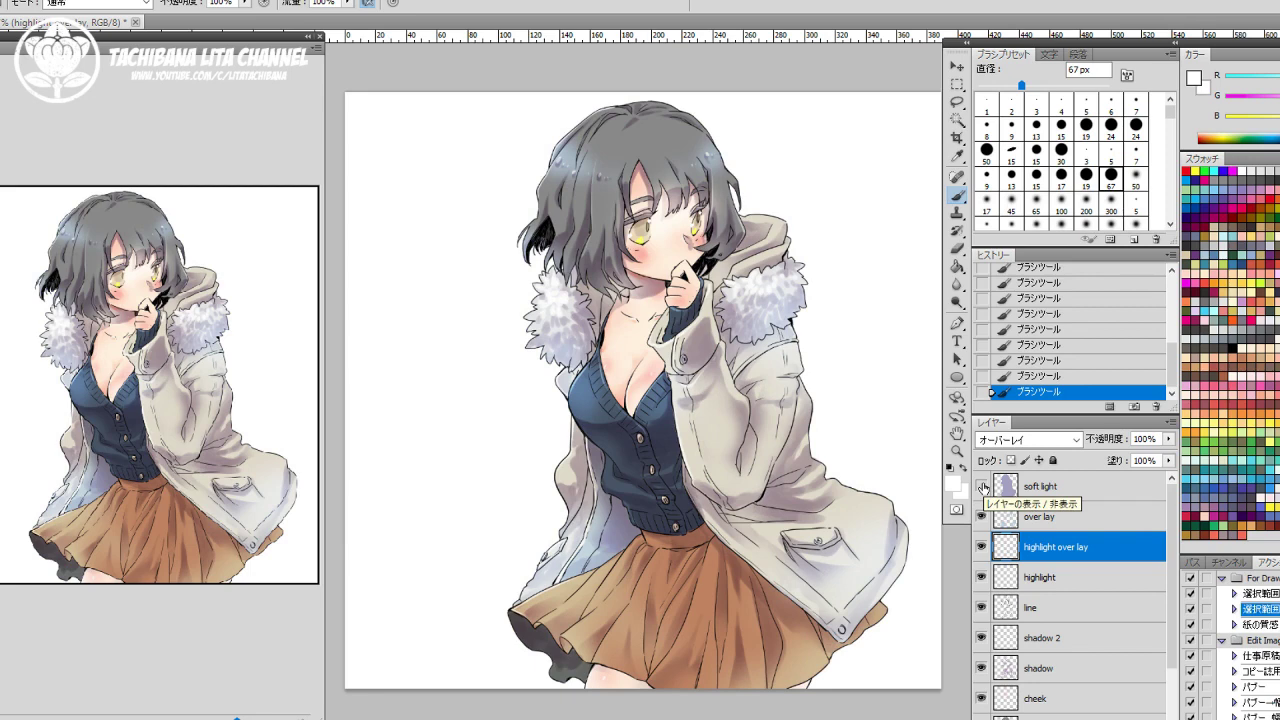
left_click(981, 486)
left_click(1064, 487)
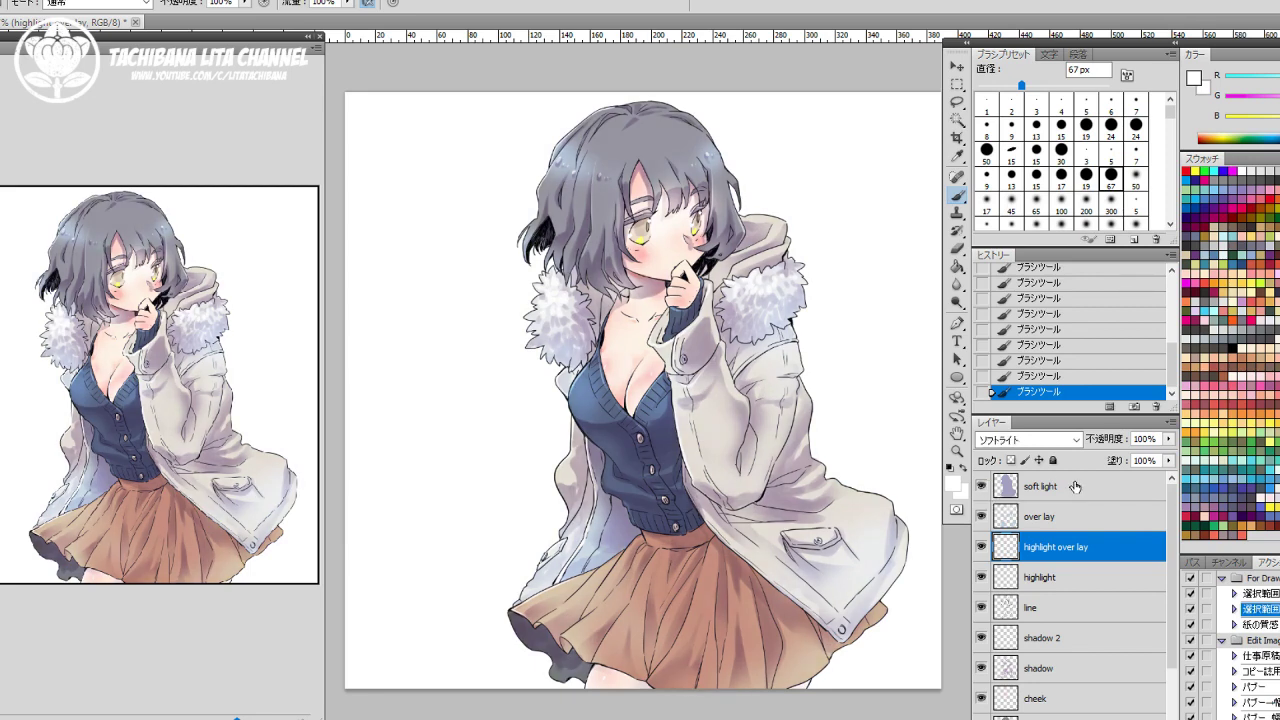
left_click(957, 267)
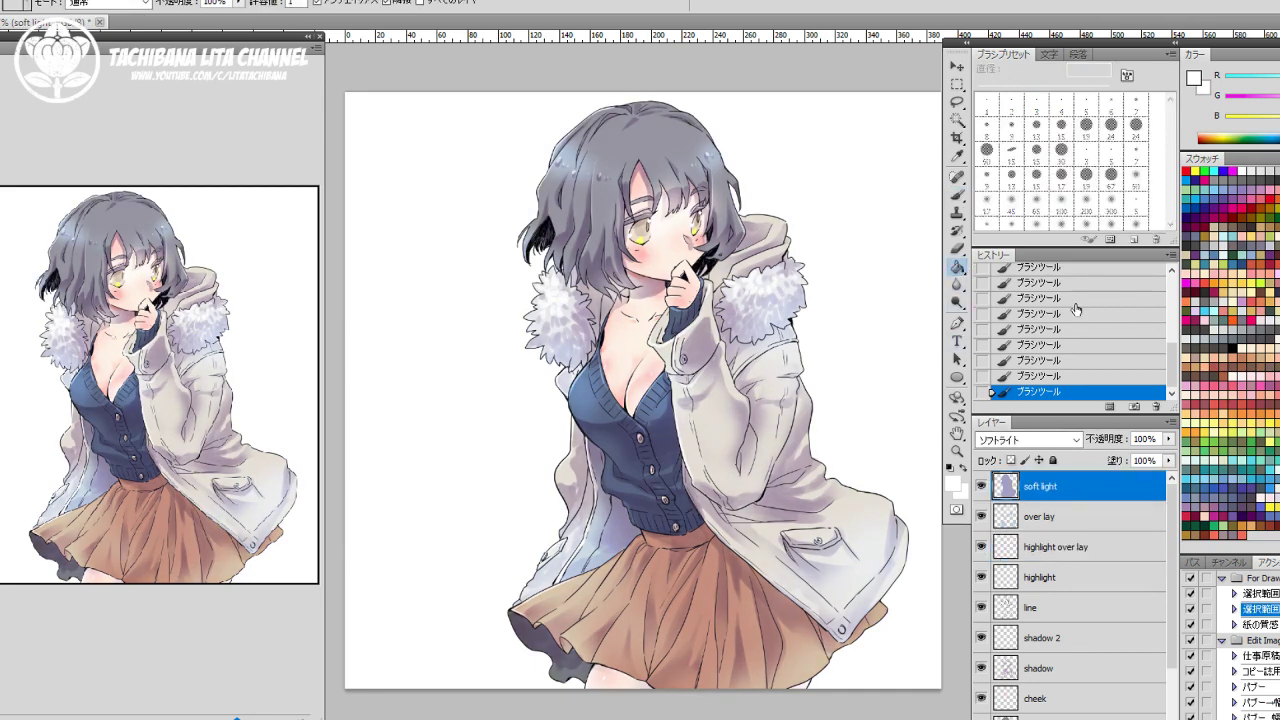
left_click(1232, 497)
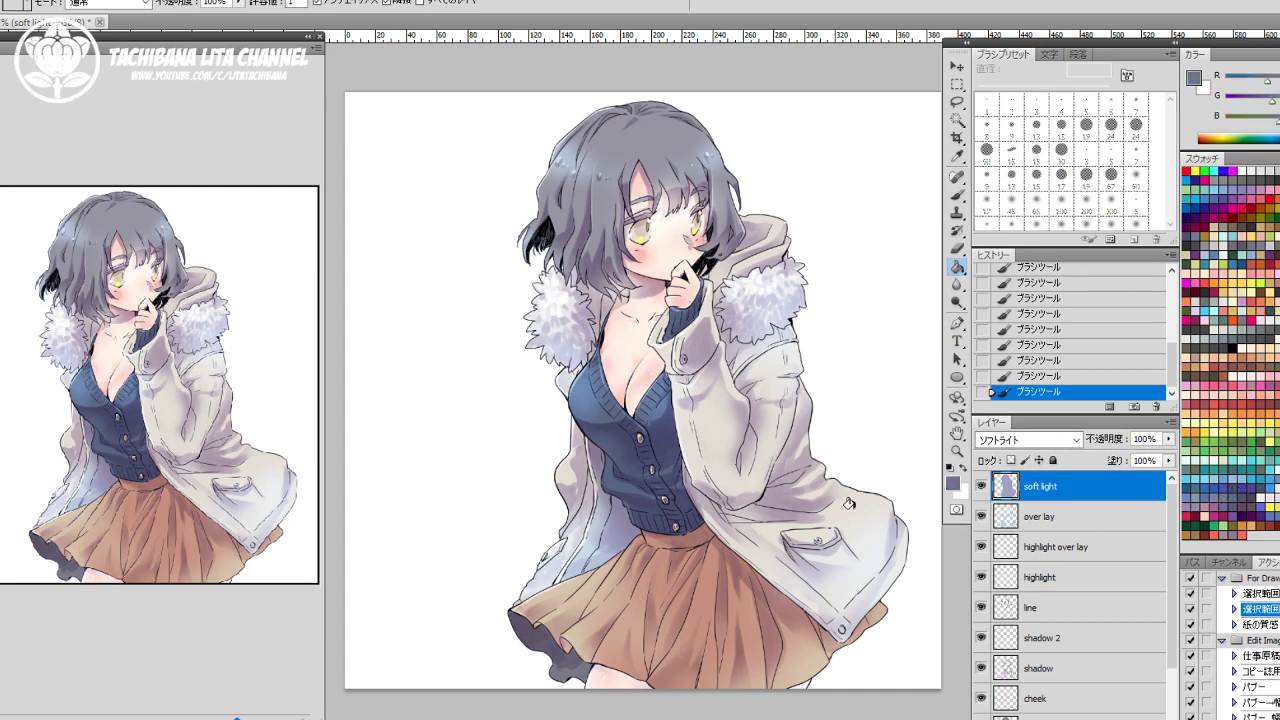
left_click(747, 552)
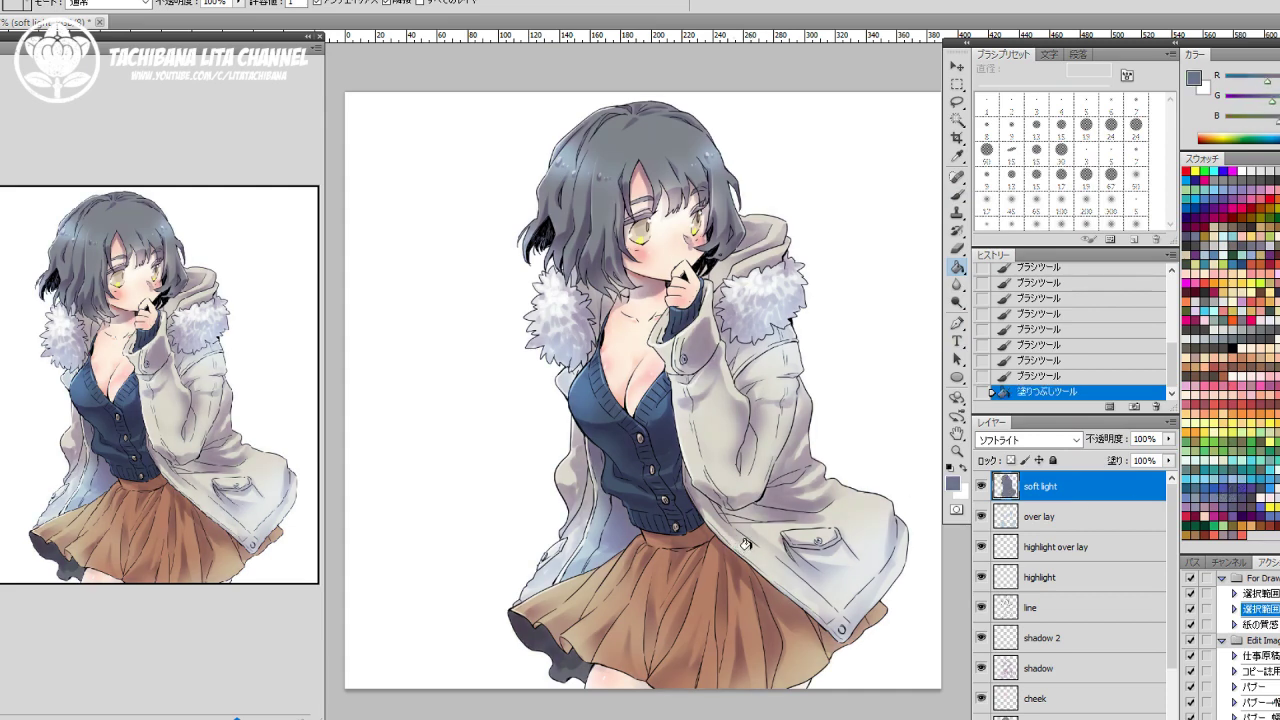